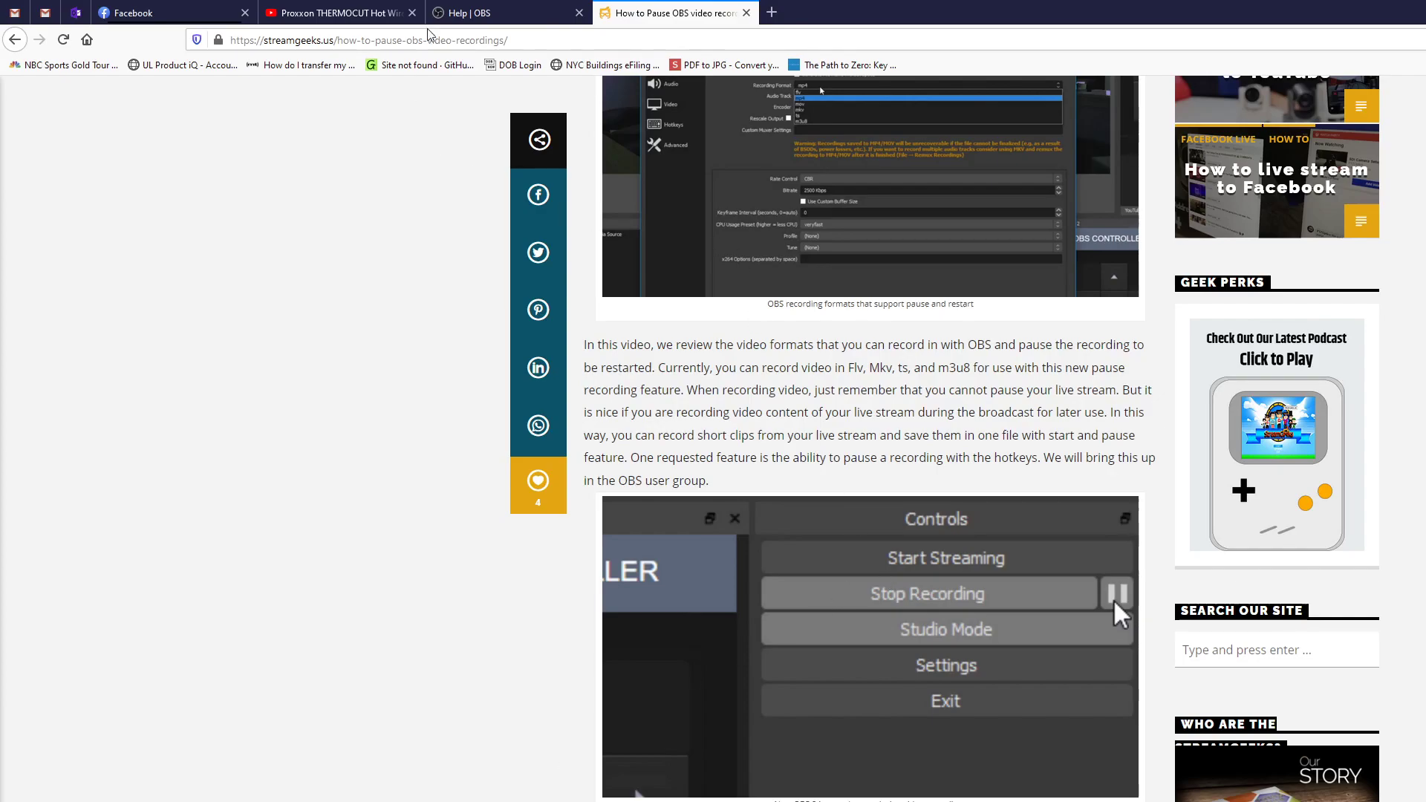
click(361, 16)
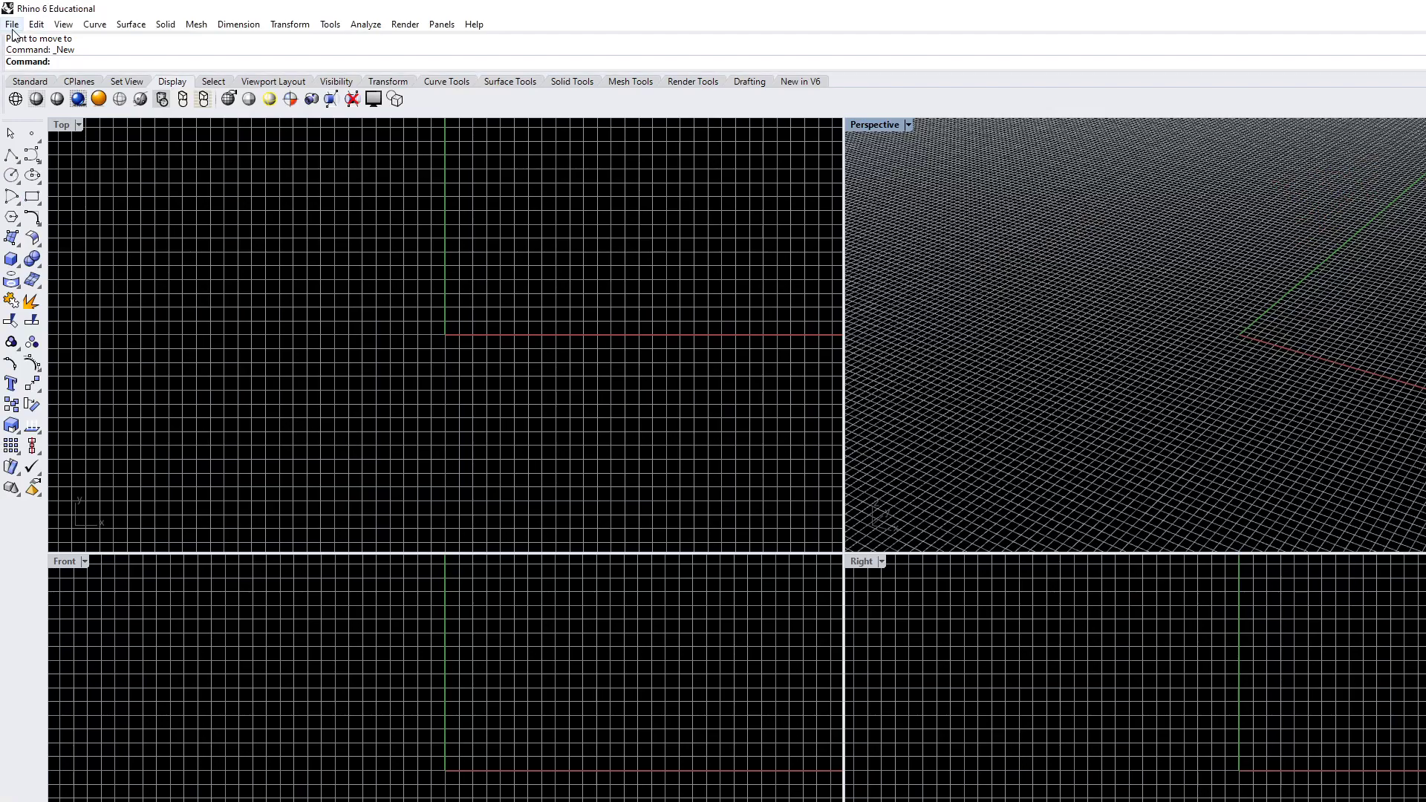
Create a new model from the Small Objects - Inches template
click(12, 24)
click(41, 41)
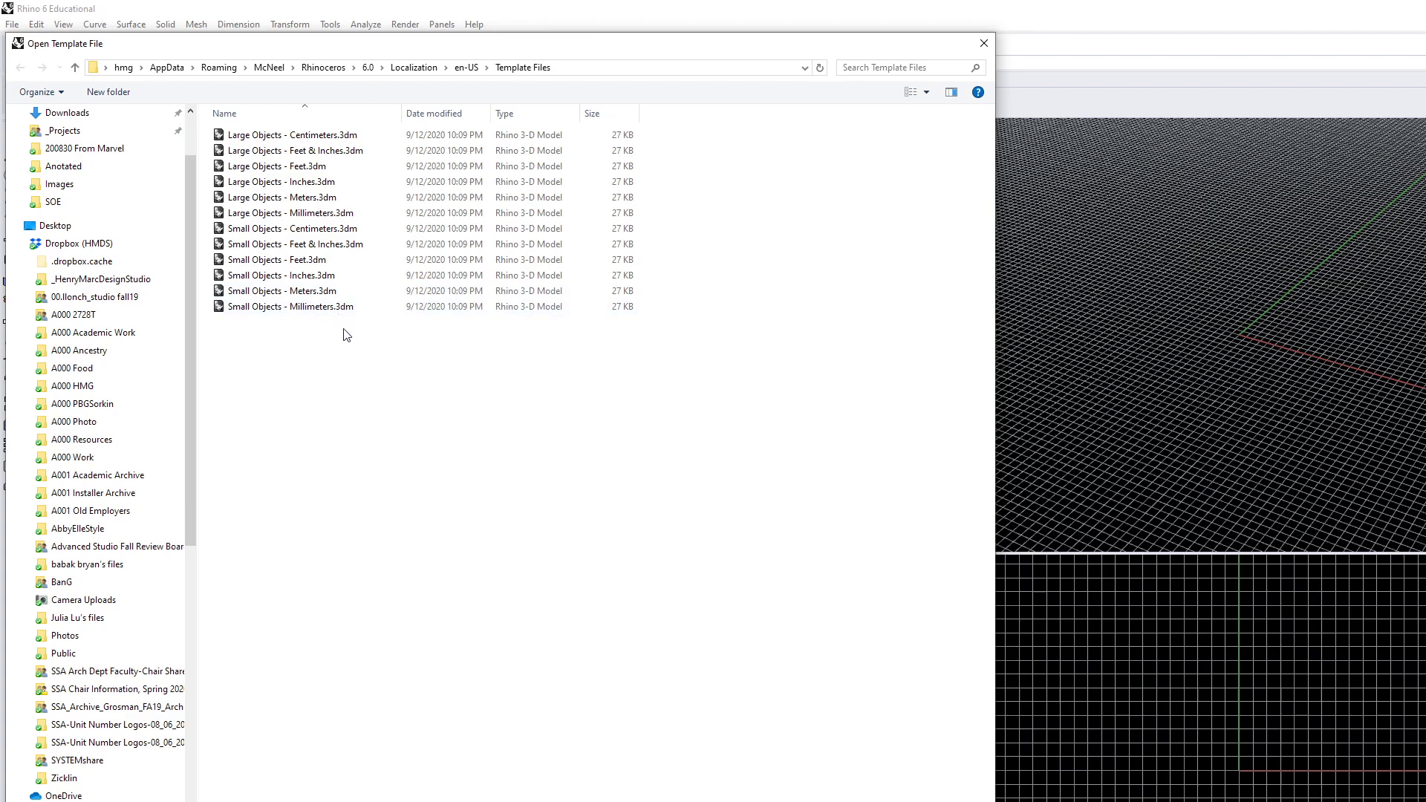
click(257, 281)
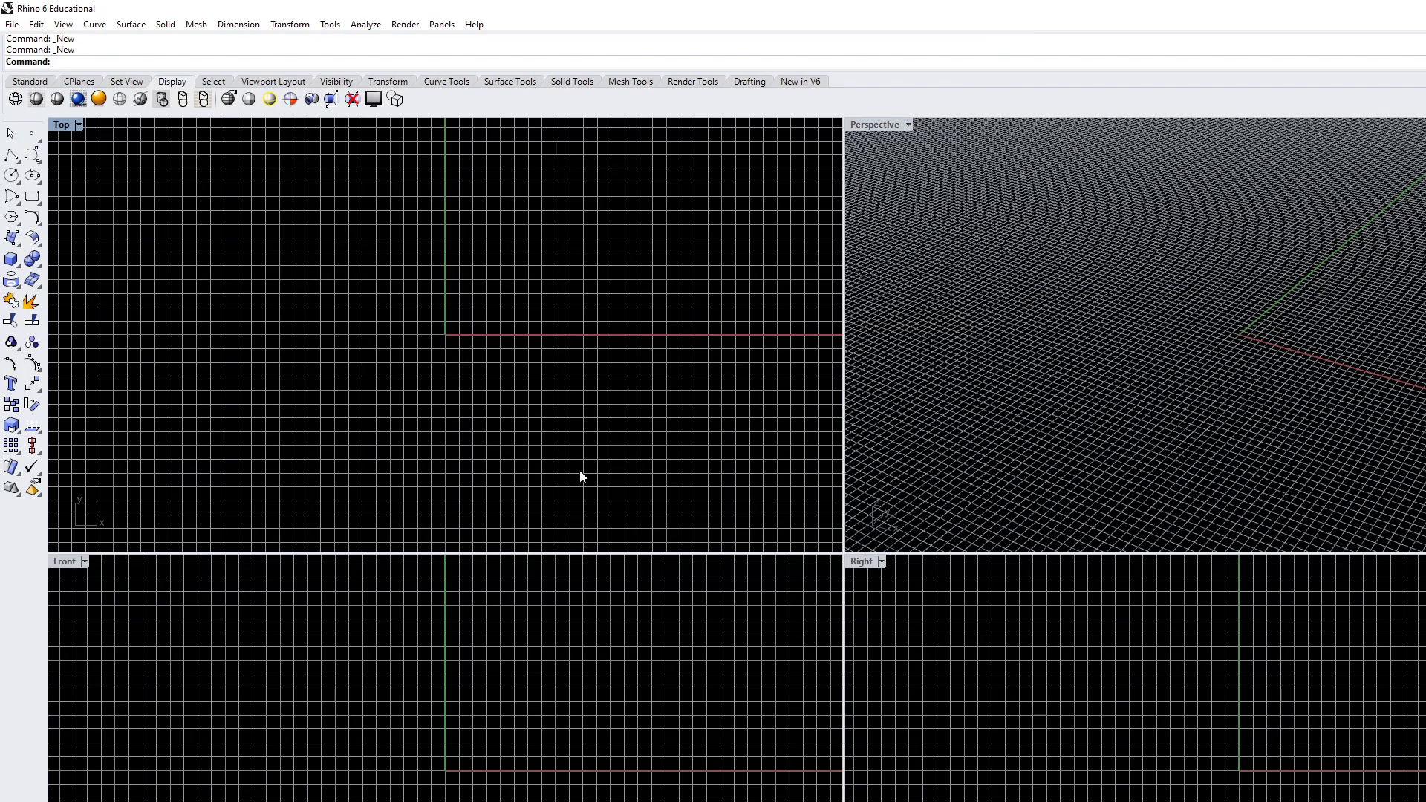
Hide the construction grid in the Top, Front, Right and Perspective viewports
key(F7)
click(602, 643)
key(F7)
click(1063, 710)
key(F7)
click(1062, 461)
key(F7)
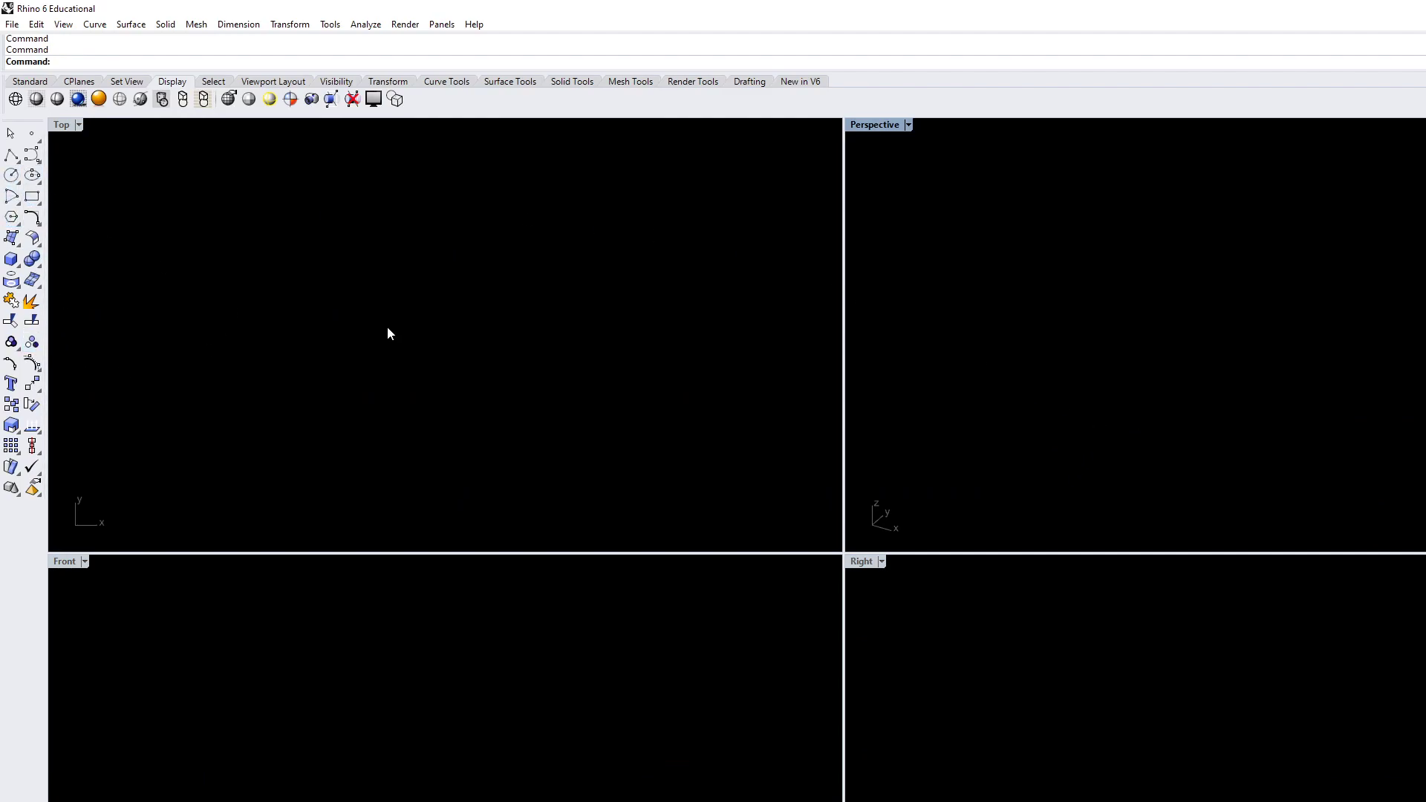
Start a corner-to-corner rectangle at 0,0 and change the layer colour to green so the geometry stands out on black
click(32, 196)
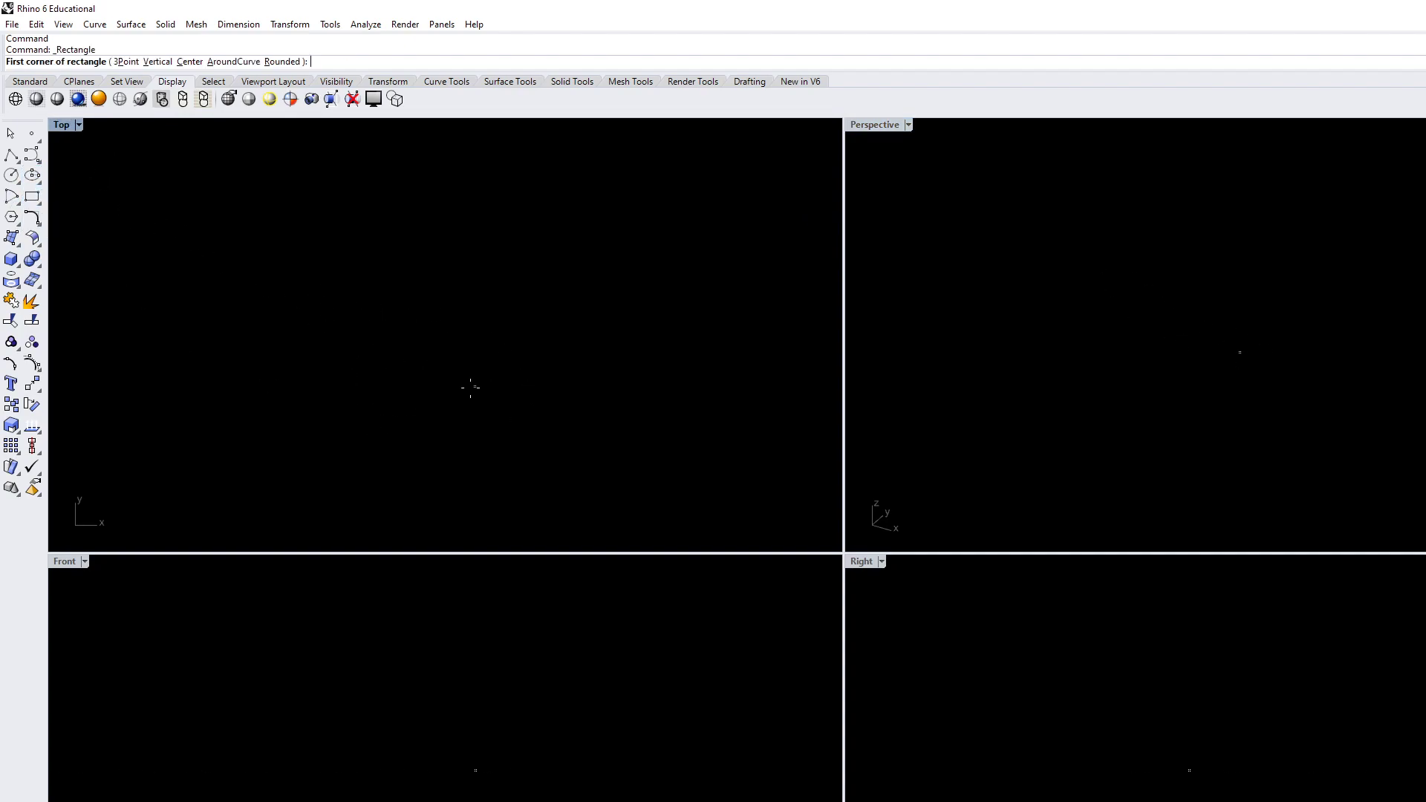
text(0,0)
key(Return)
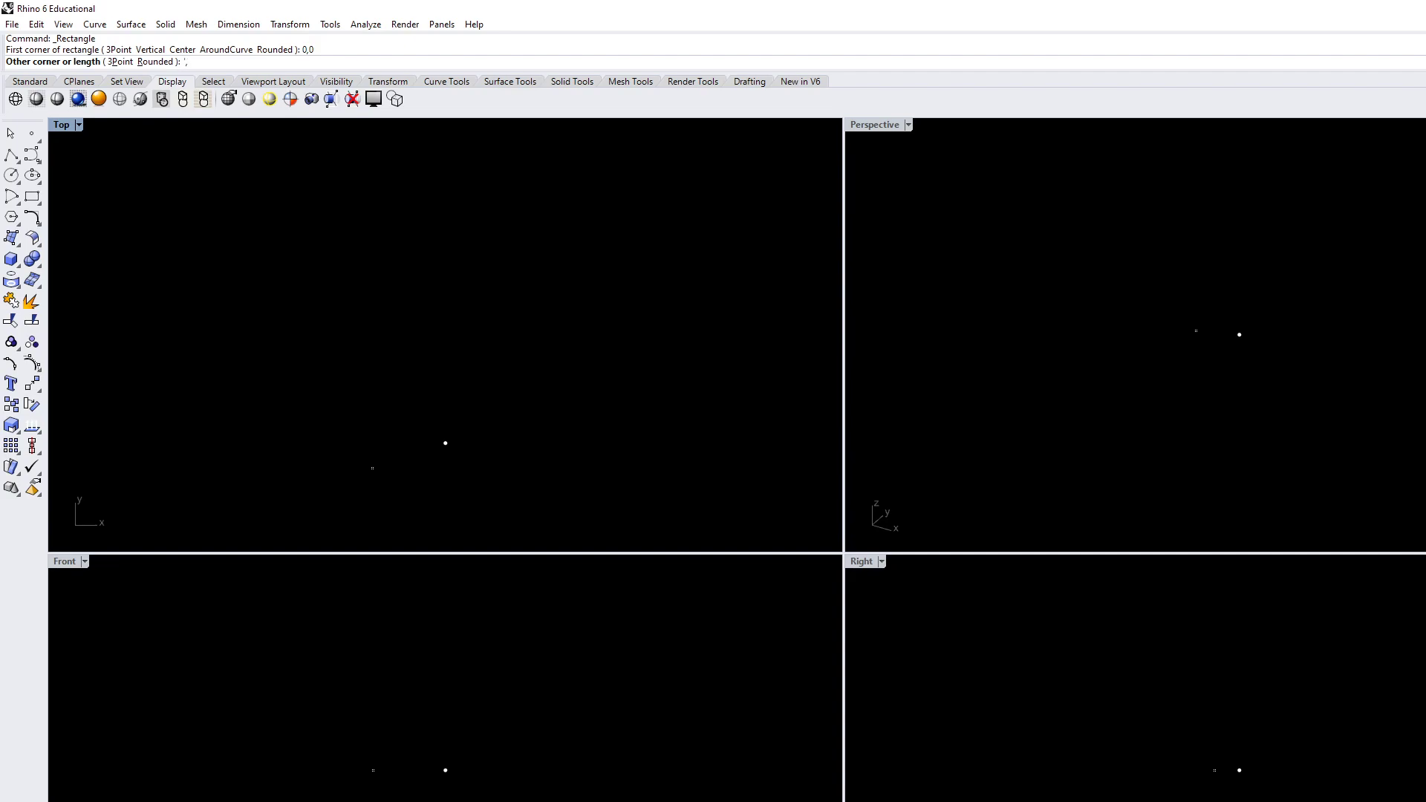
key(Return)
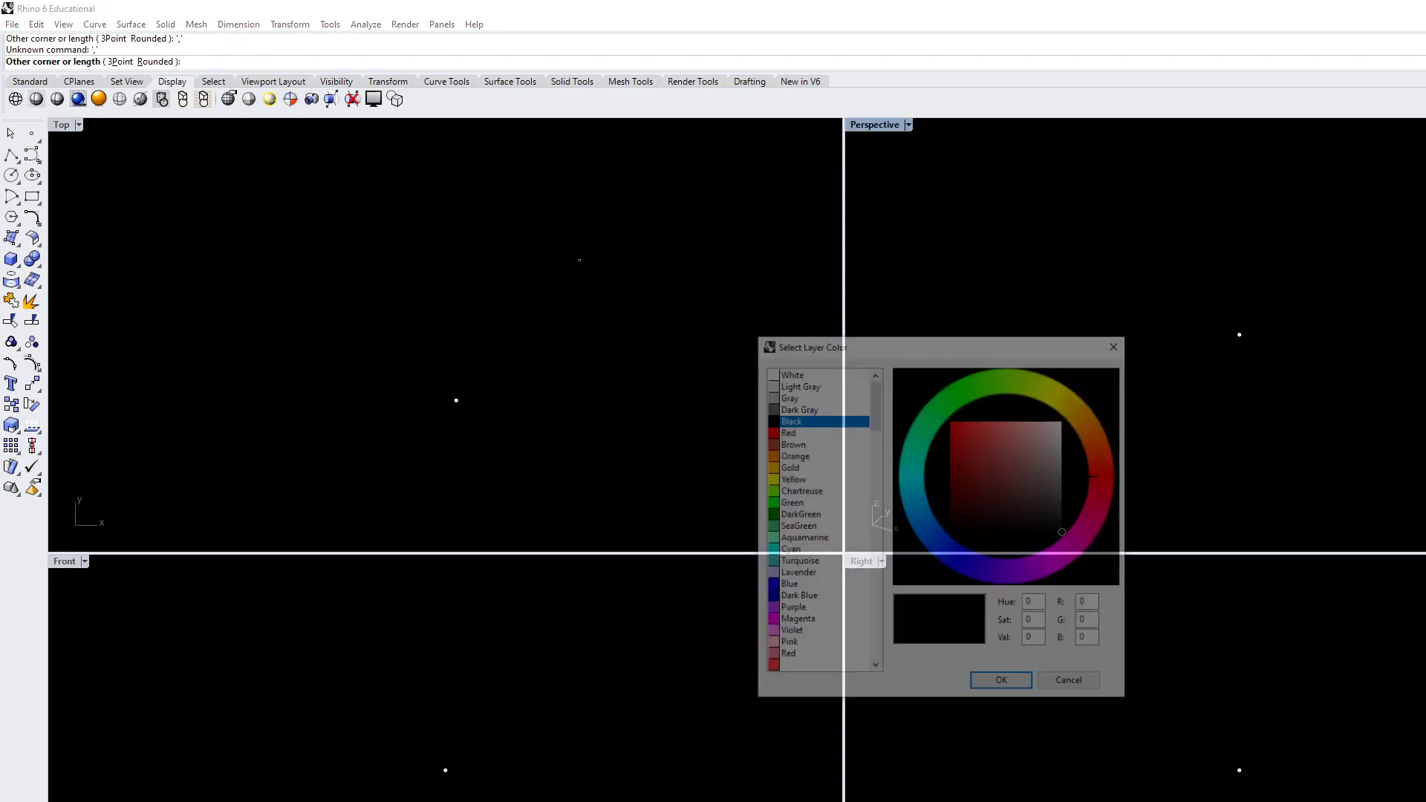
click(924, 431)
click(1002, 682)
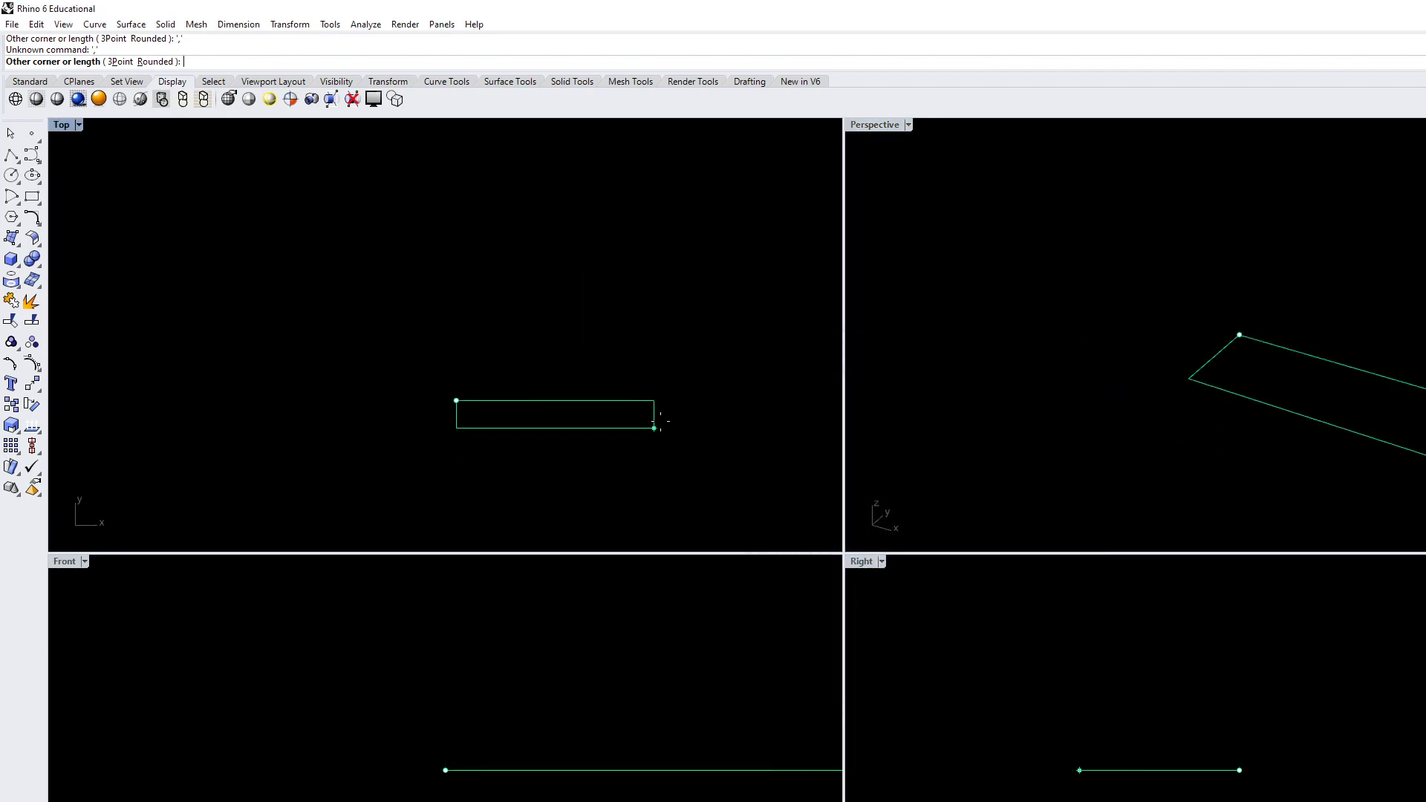
Complete the rectangle as a 20-foot square with its opposite corner at 20',20'
text(20)
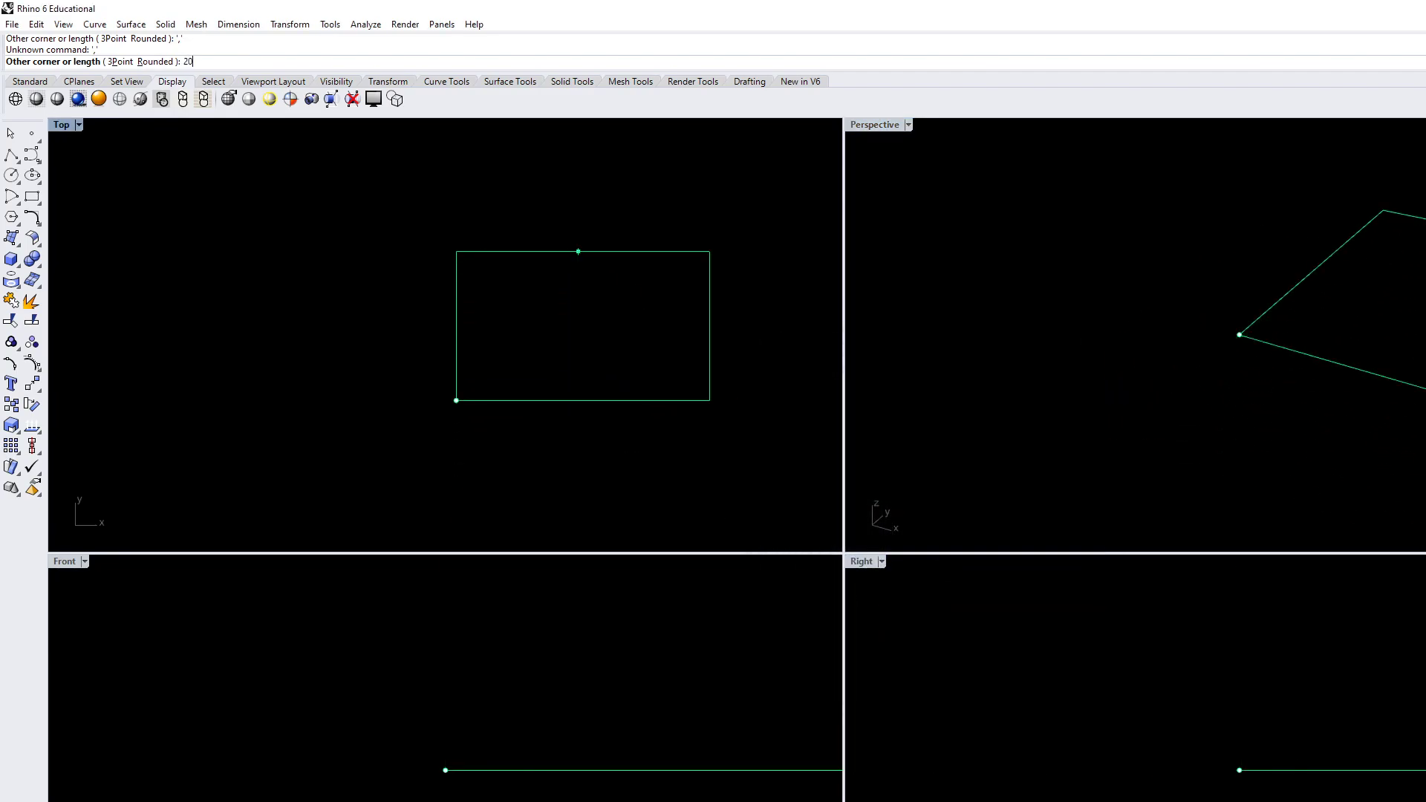
text(,20,)
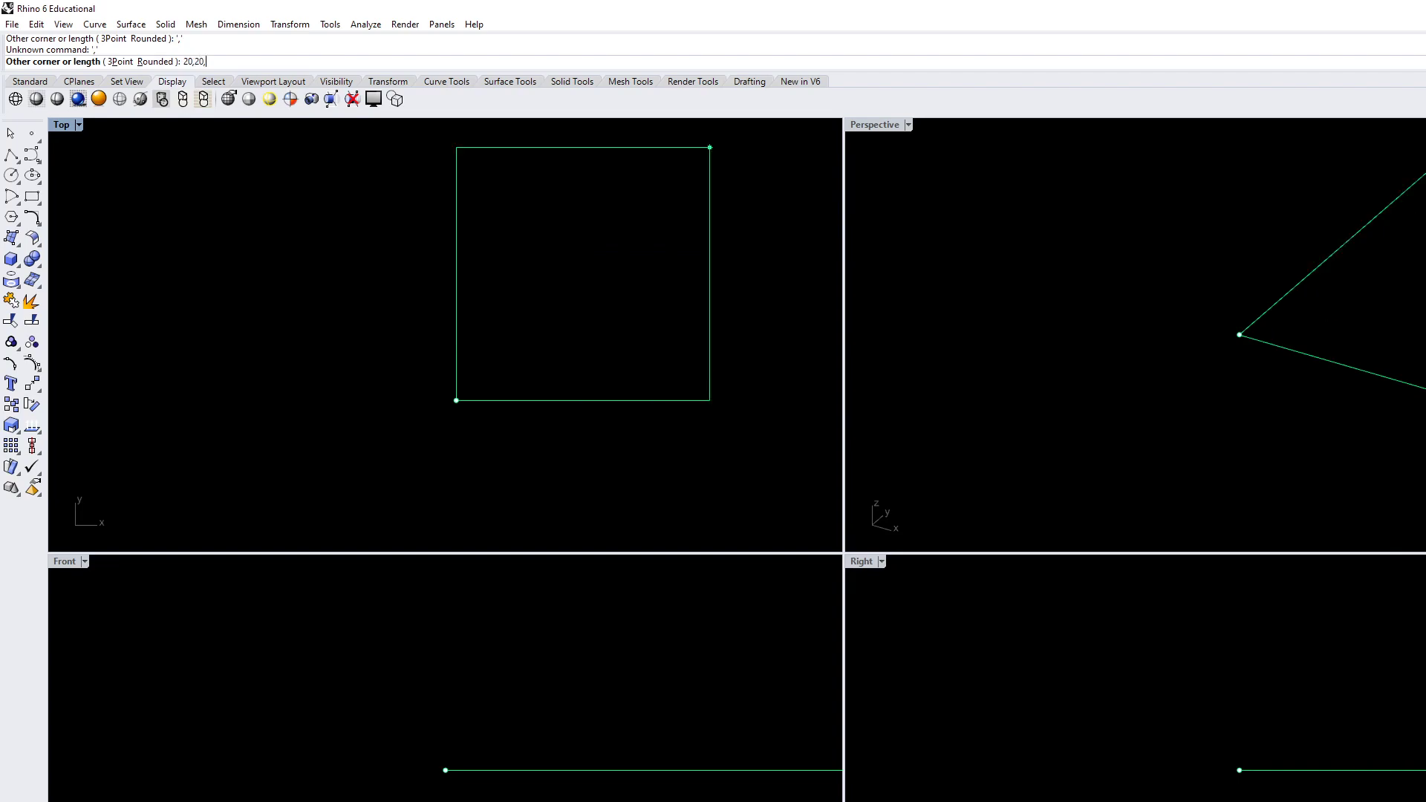
key(BackSpace)
key(BackSpace)
key(BackSpace)
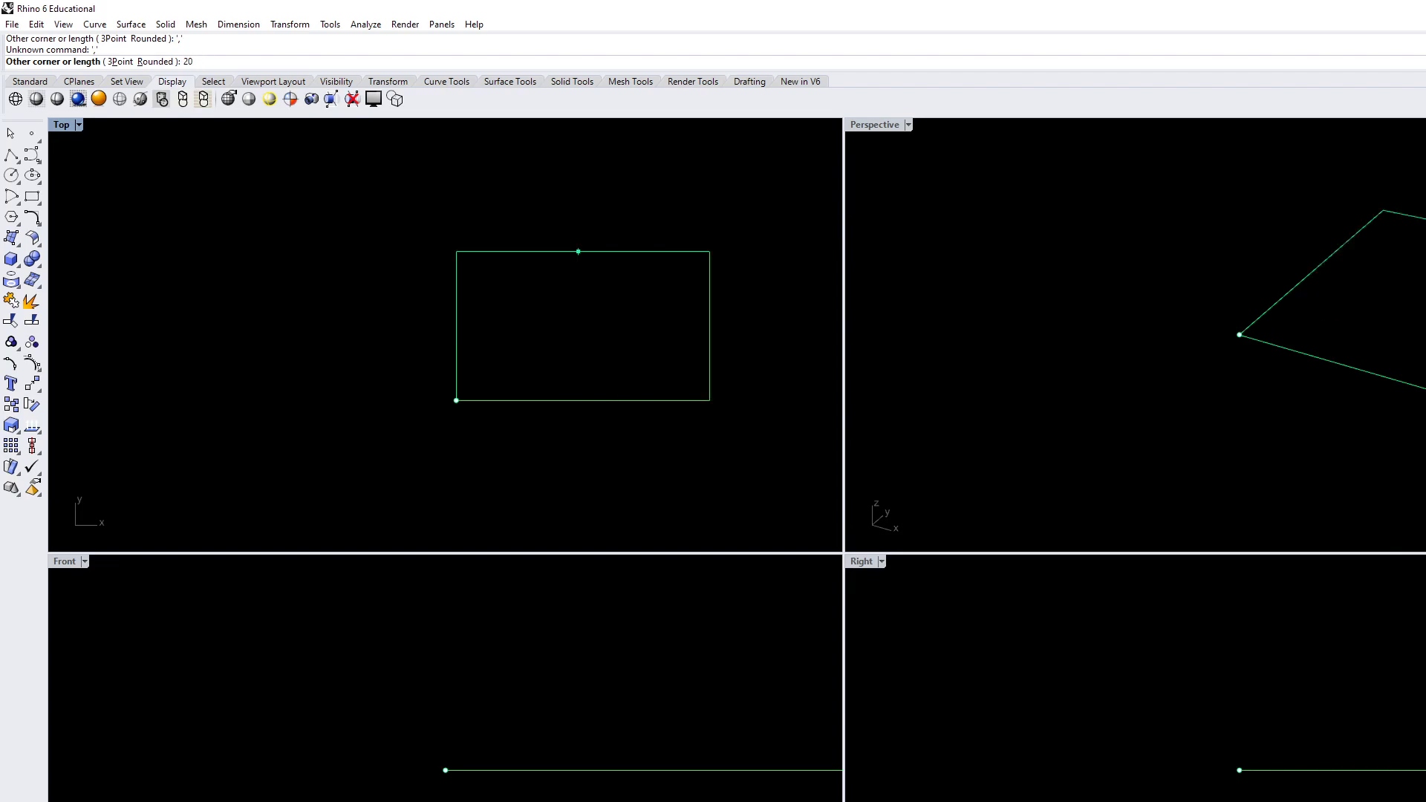
text(,)
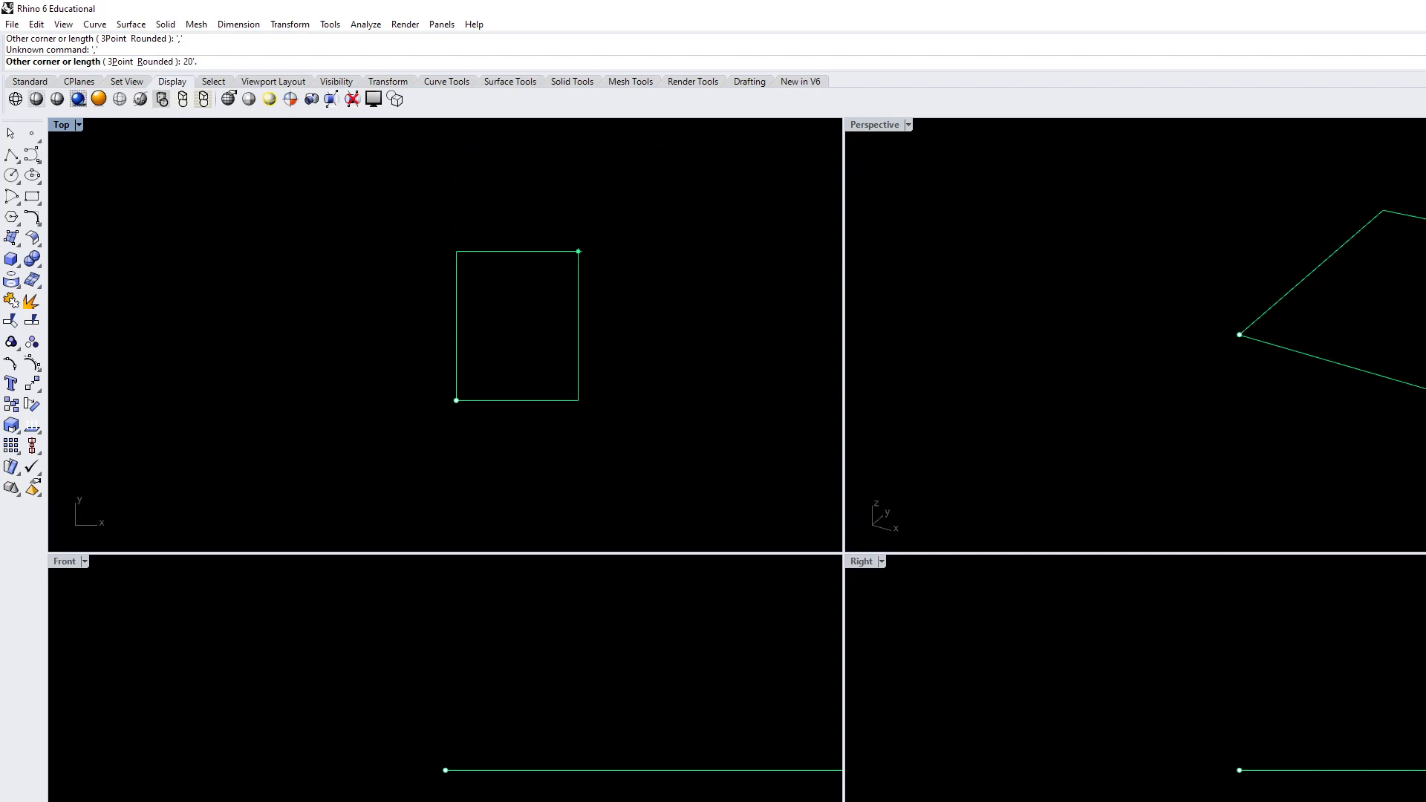
text(20')
key(Return)
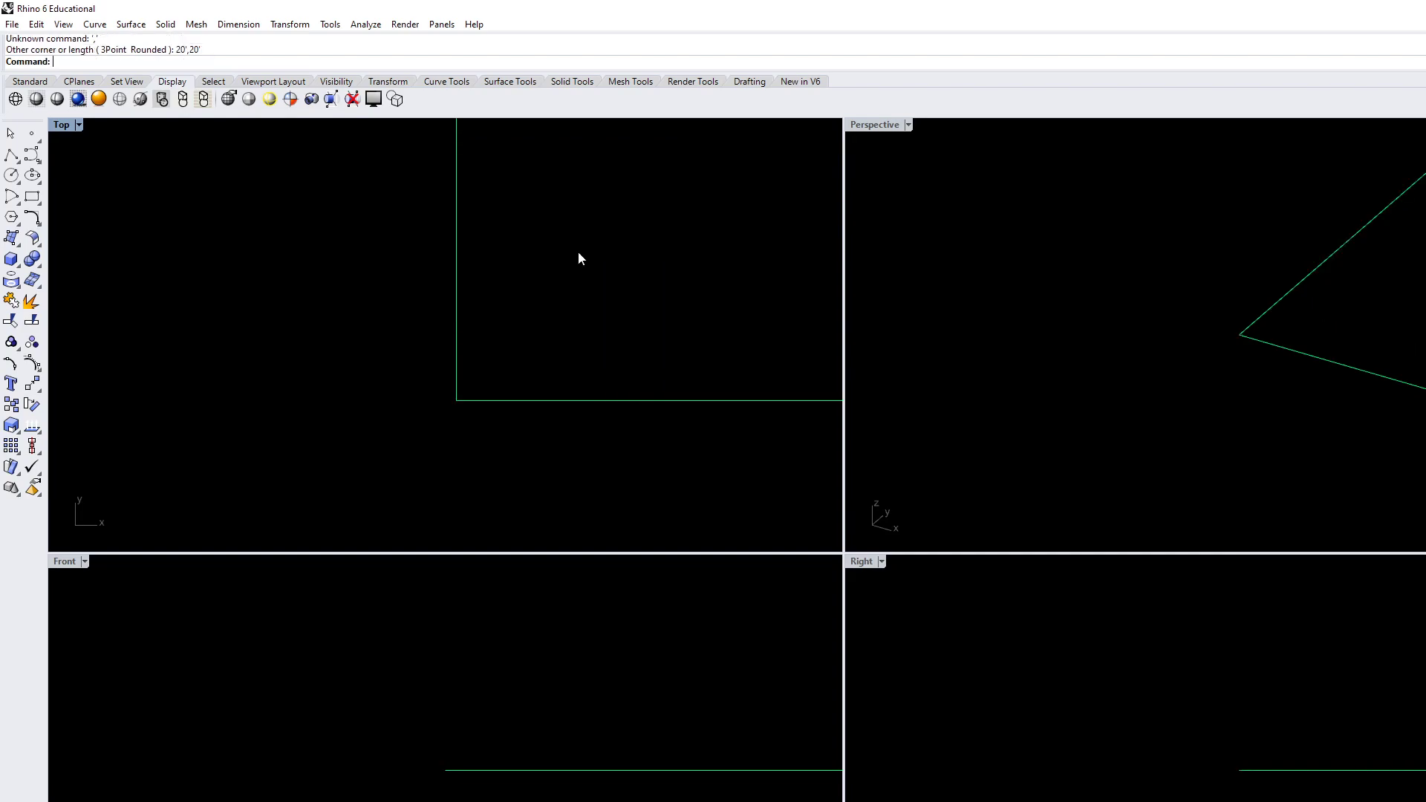
Extrude the square curve 10' downward as a solid in the Front view
scroll(369, 372, down, 3)
scroll(394, 376, down, 3)
scroll(484, 416, up, 2)
right_drag(561, 403, 615, 351)
scroll(598, 401, down, 2)
right_drag(603, 731, 466, 661)
scroll(475, 668, down, 10)
right_drag(654, 718, 438, 715)
scroll(464, 714, down, 10)
scroll(527, 720, down, 2)
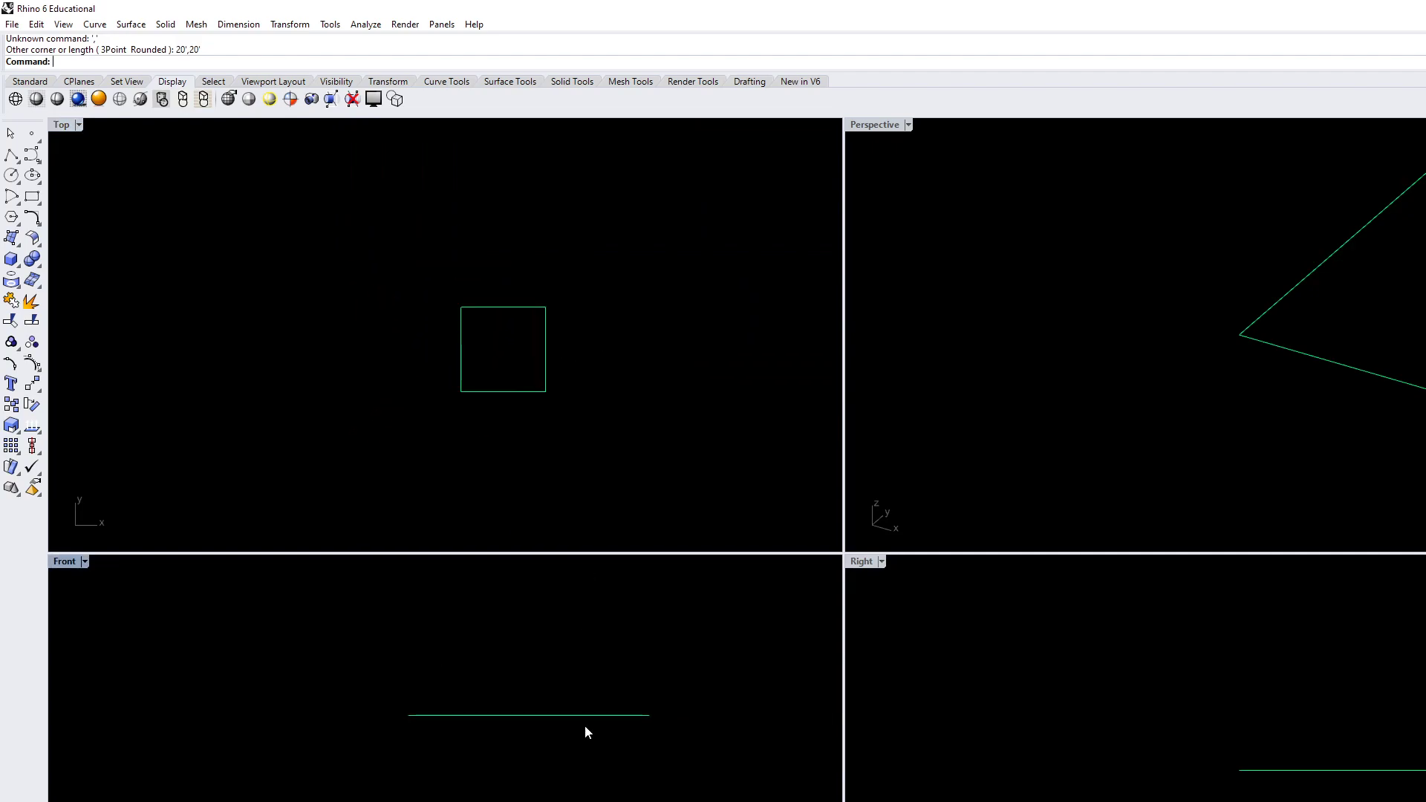
click(600, 714)
scroll(709, 698, up, 3)
text(extr)
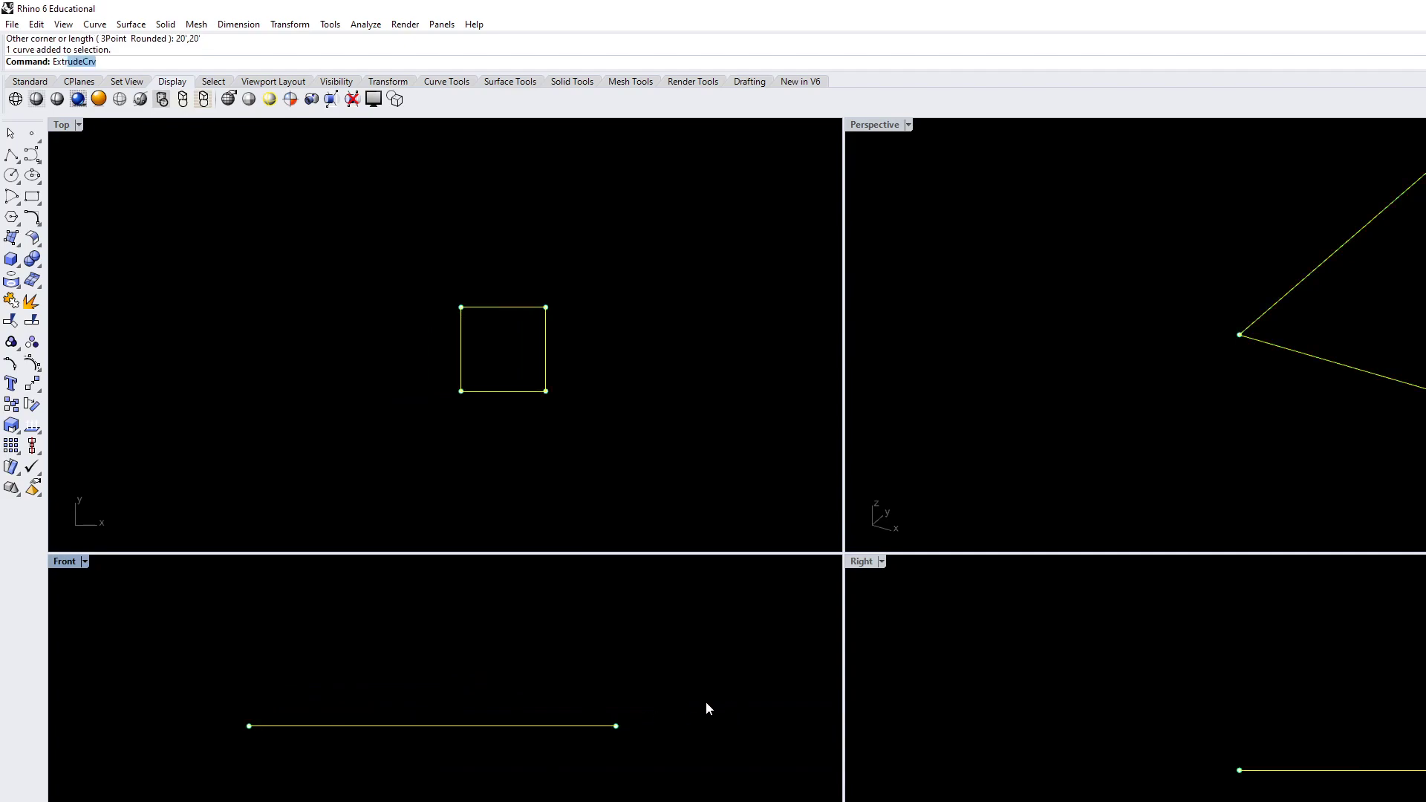
key(Return)
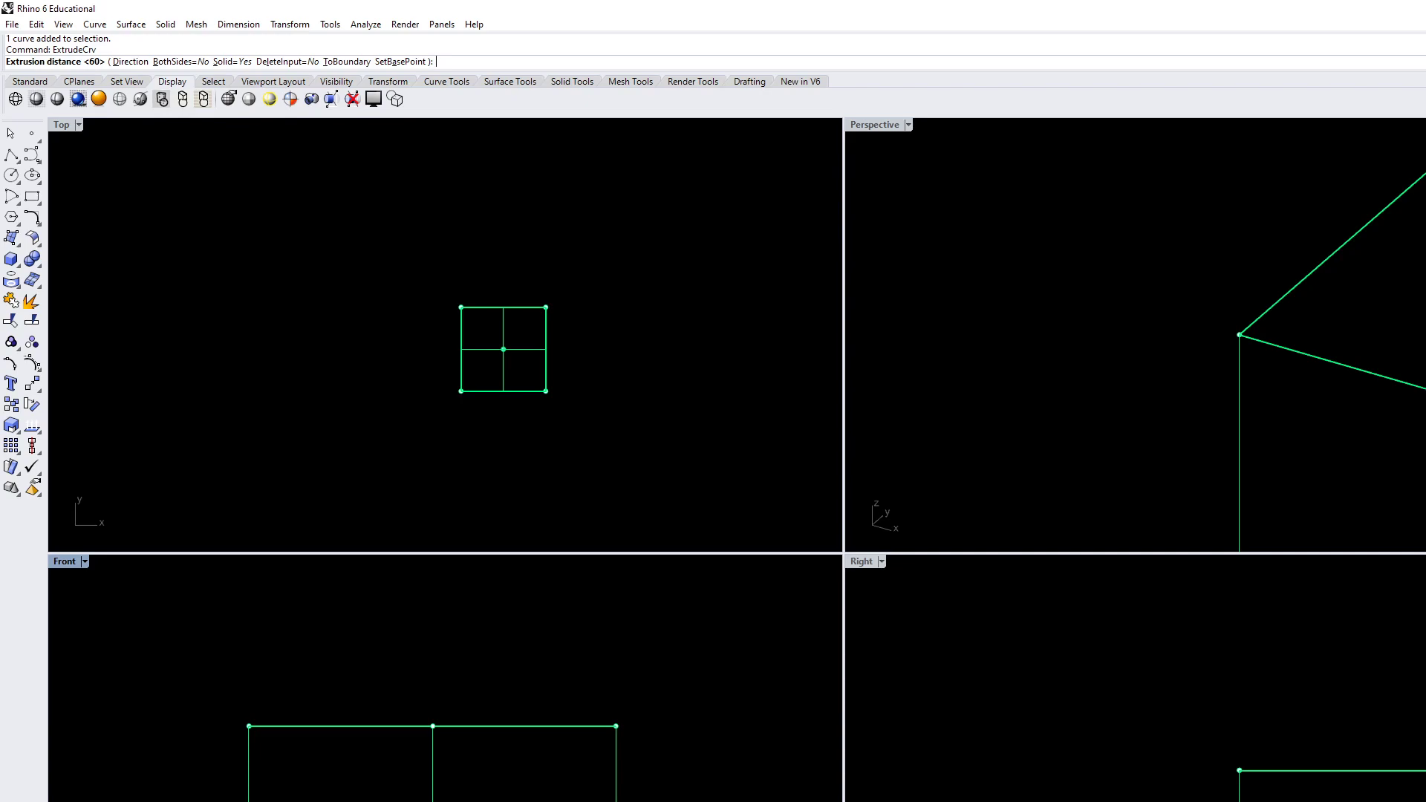
text(10)
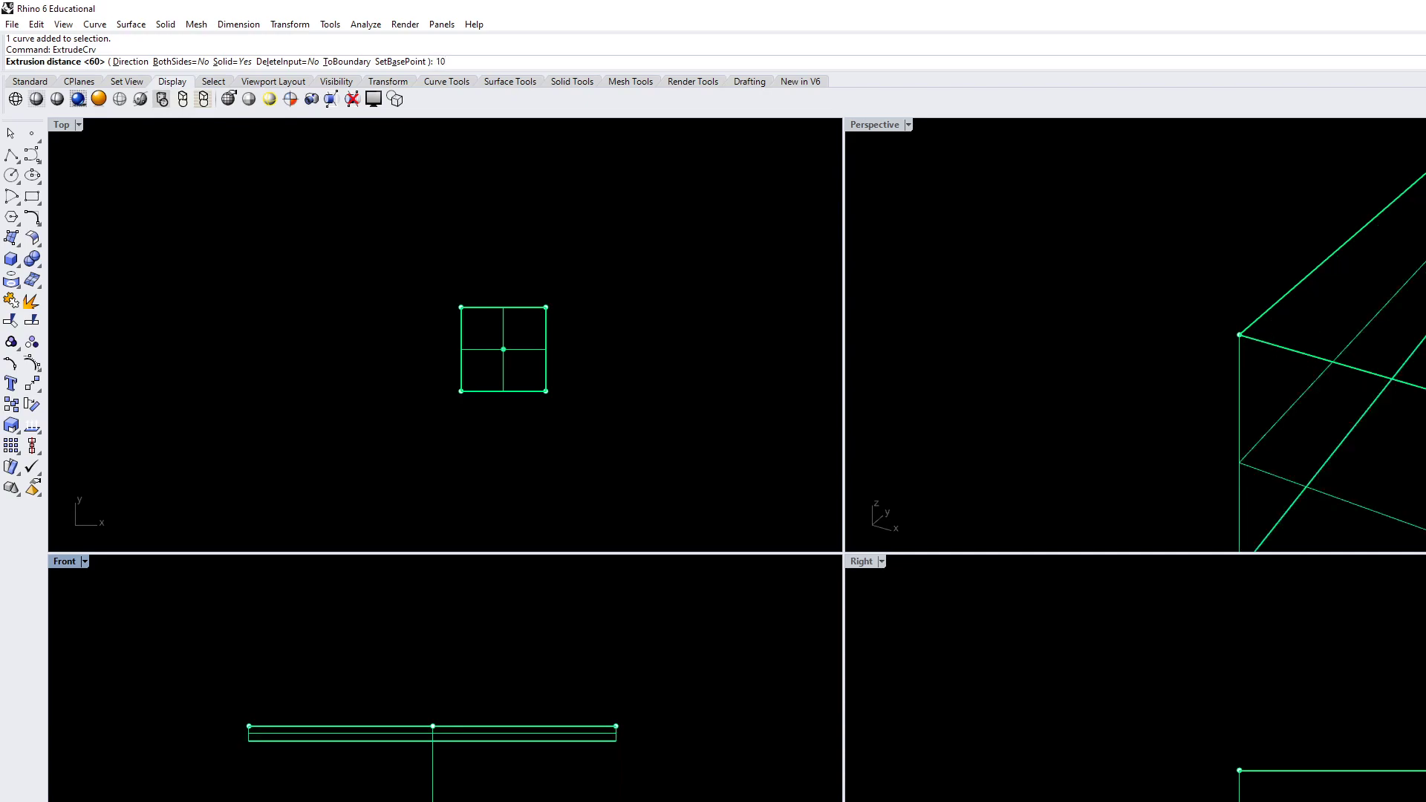
text(')
key(Return)
Delete the original square curve, keeping the extruded box
scroll(673, 799, down, 4)
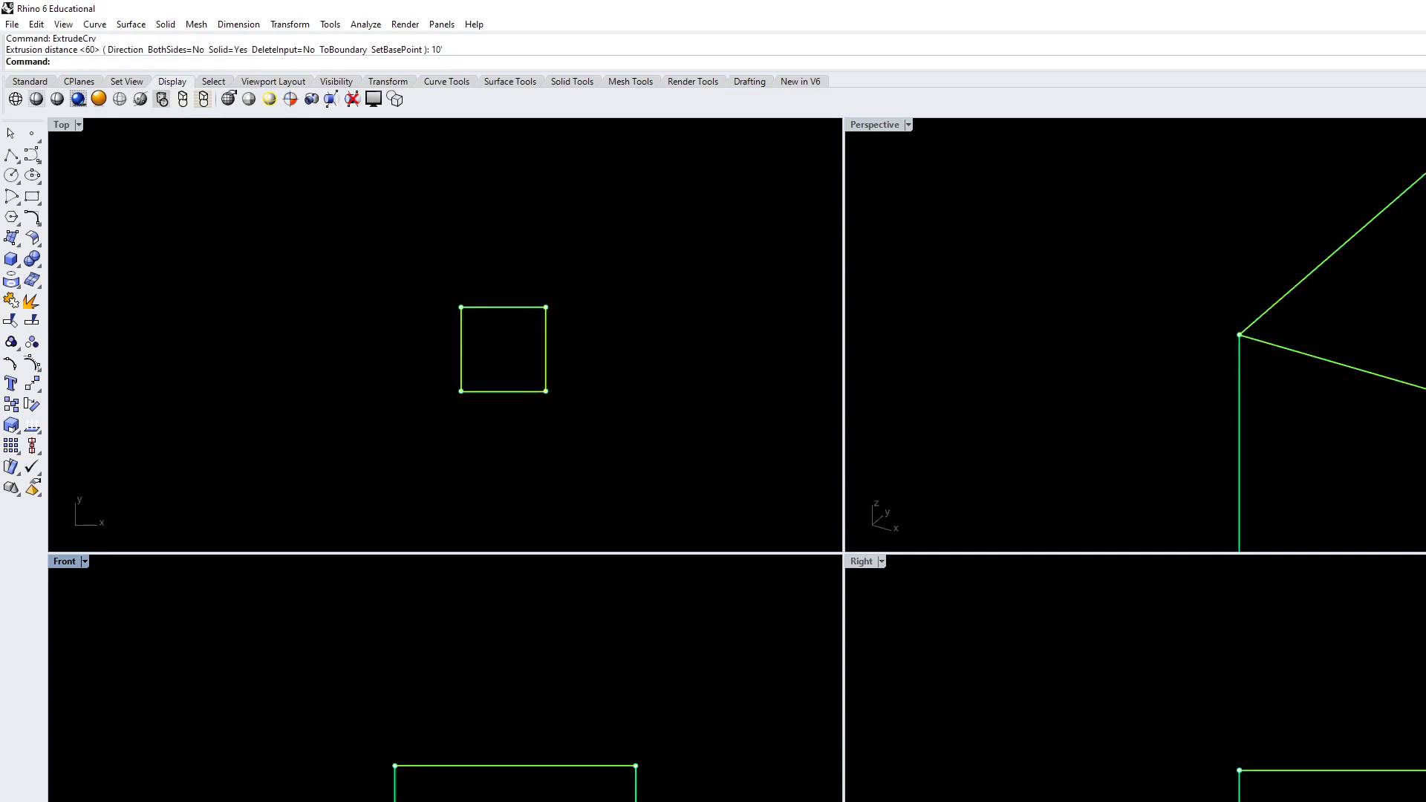
right_drag(567, 780, 572, 734)
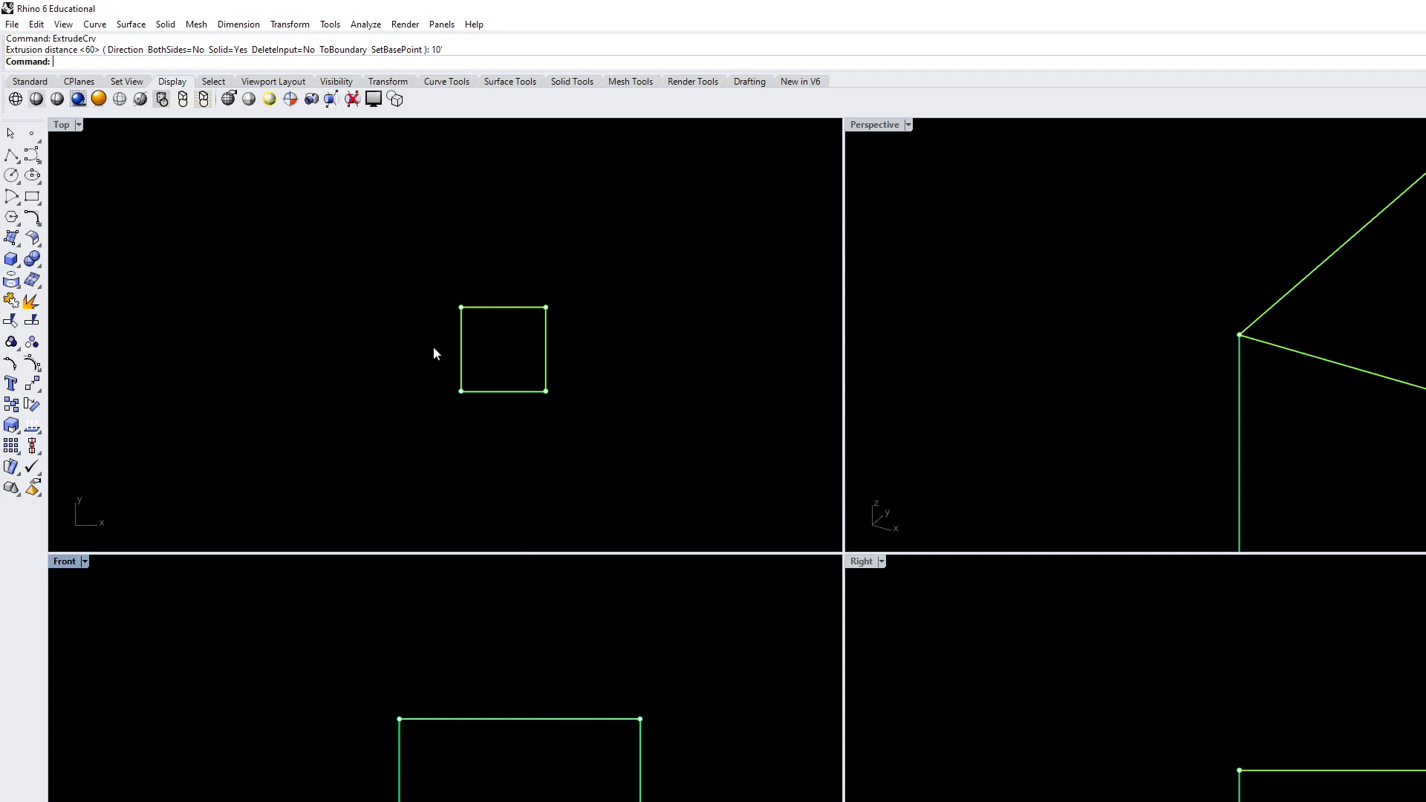
right_drag(1257, 436, 1303, 355)
key(Delete)
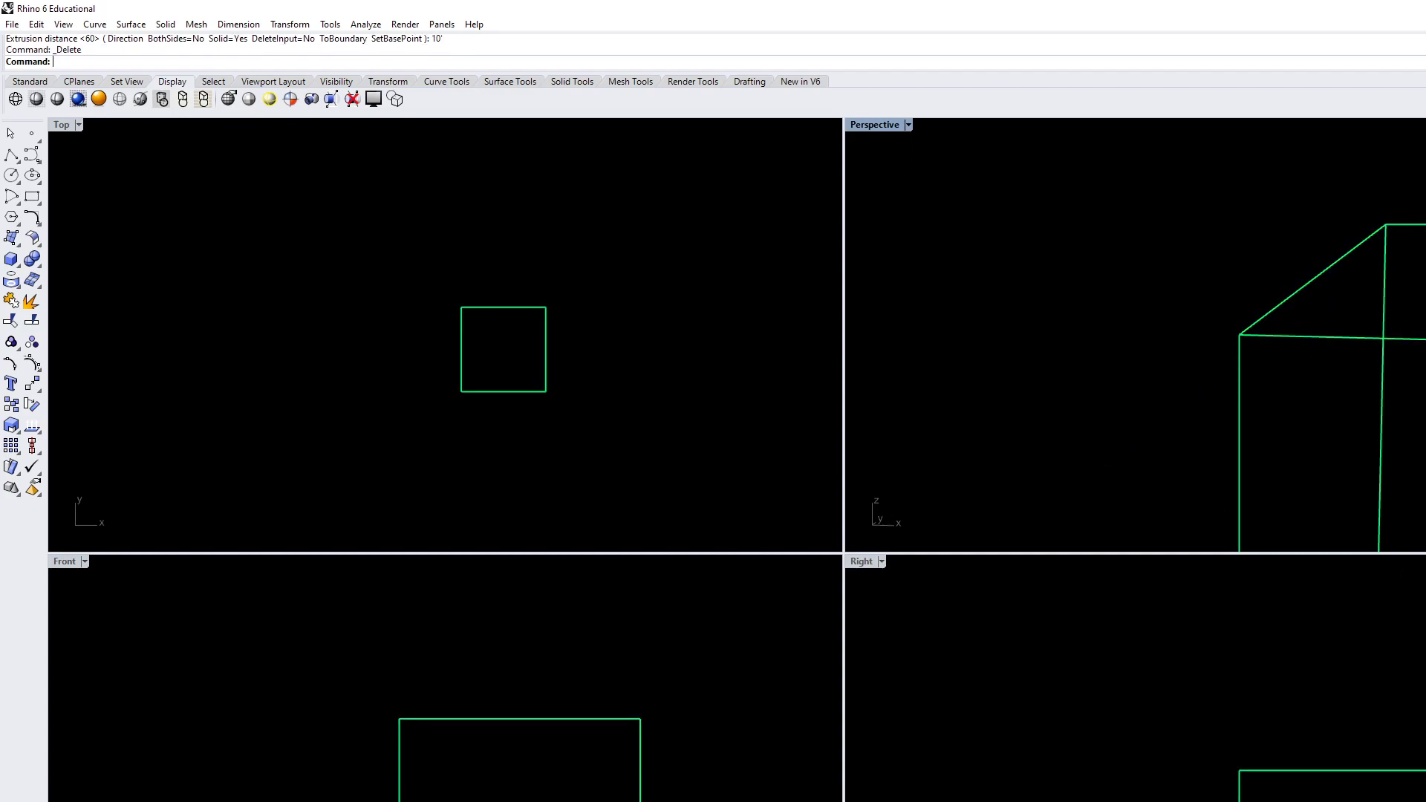
Create a solid vertical cylinder with radius 11 and height 72 near the middle of the box's top face
right_drag(355, 344, 347, 290)
scroll(347, 290, up, 4)
scroll(396, 300, down, 4)
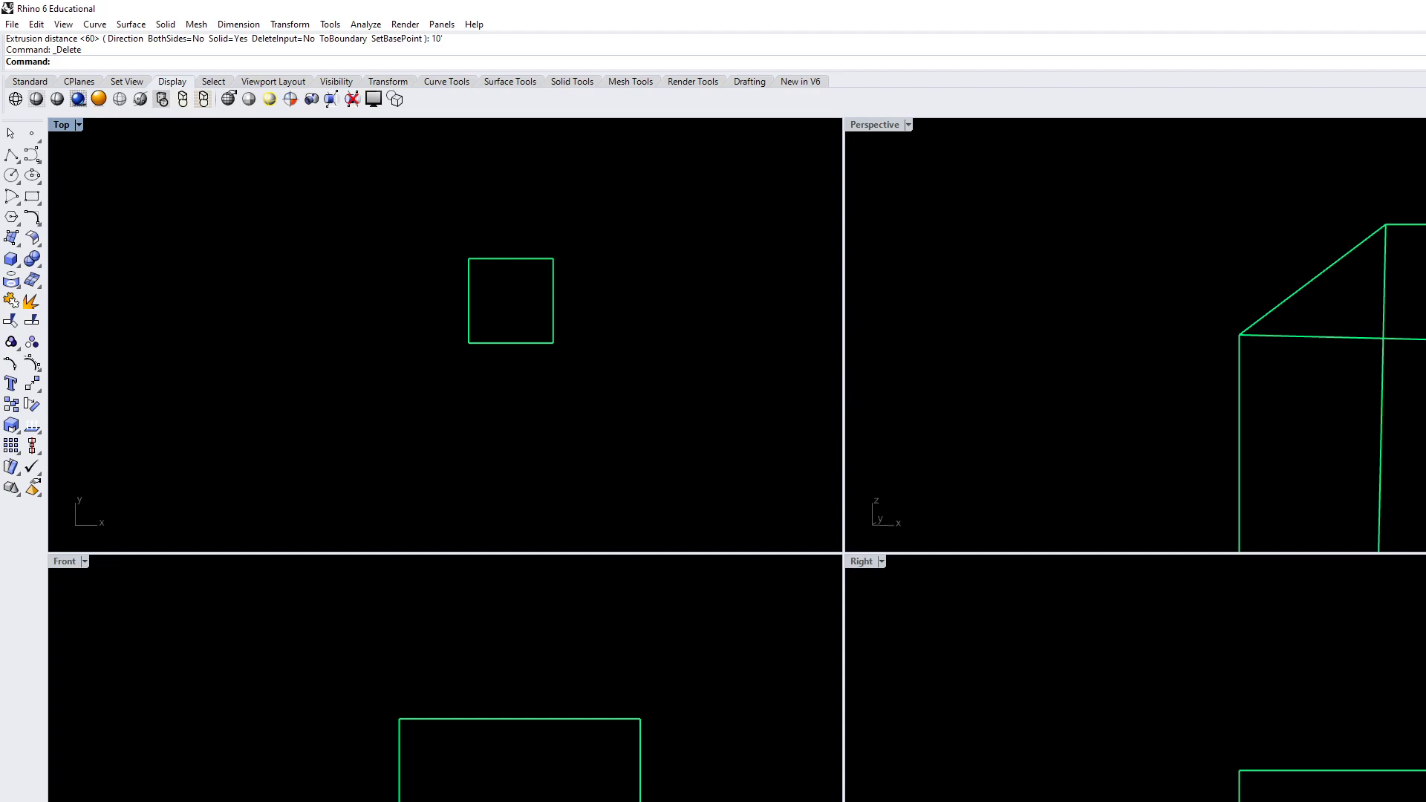
scroll(540, 321, up, 5)
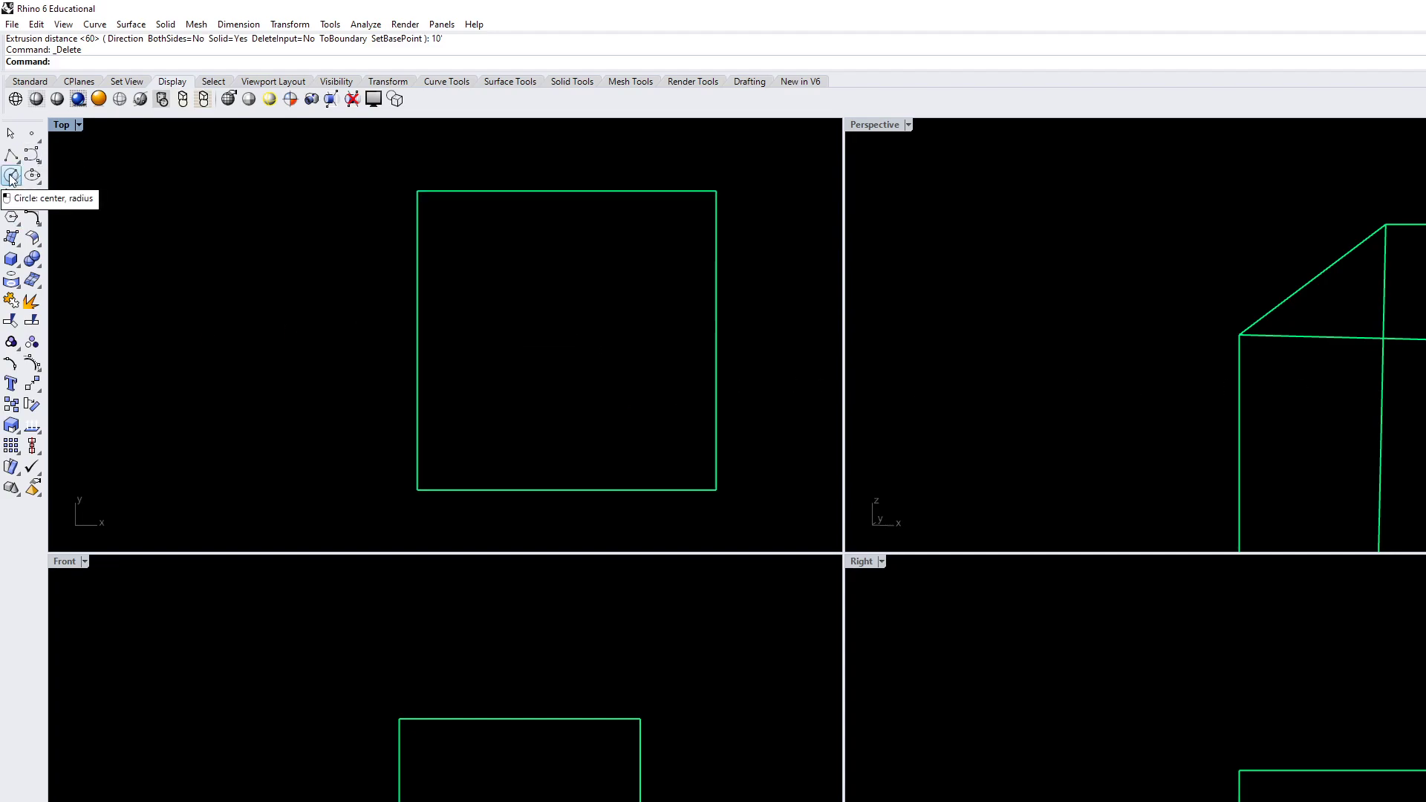
text(Cylinder)
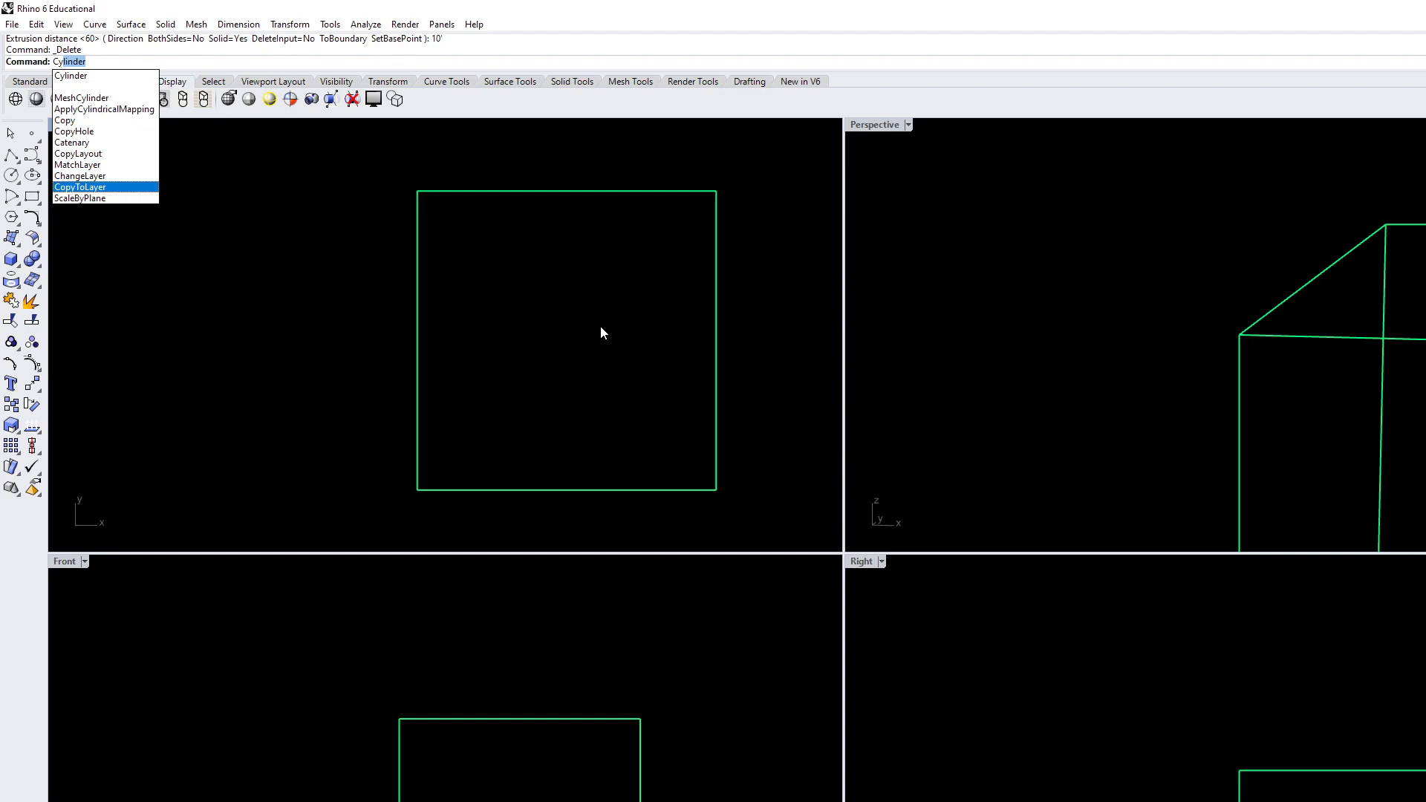
key(Return)
scroll(564, 349, up, 2)
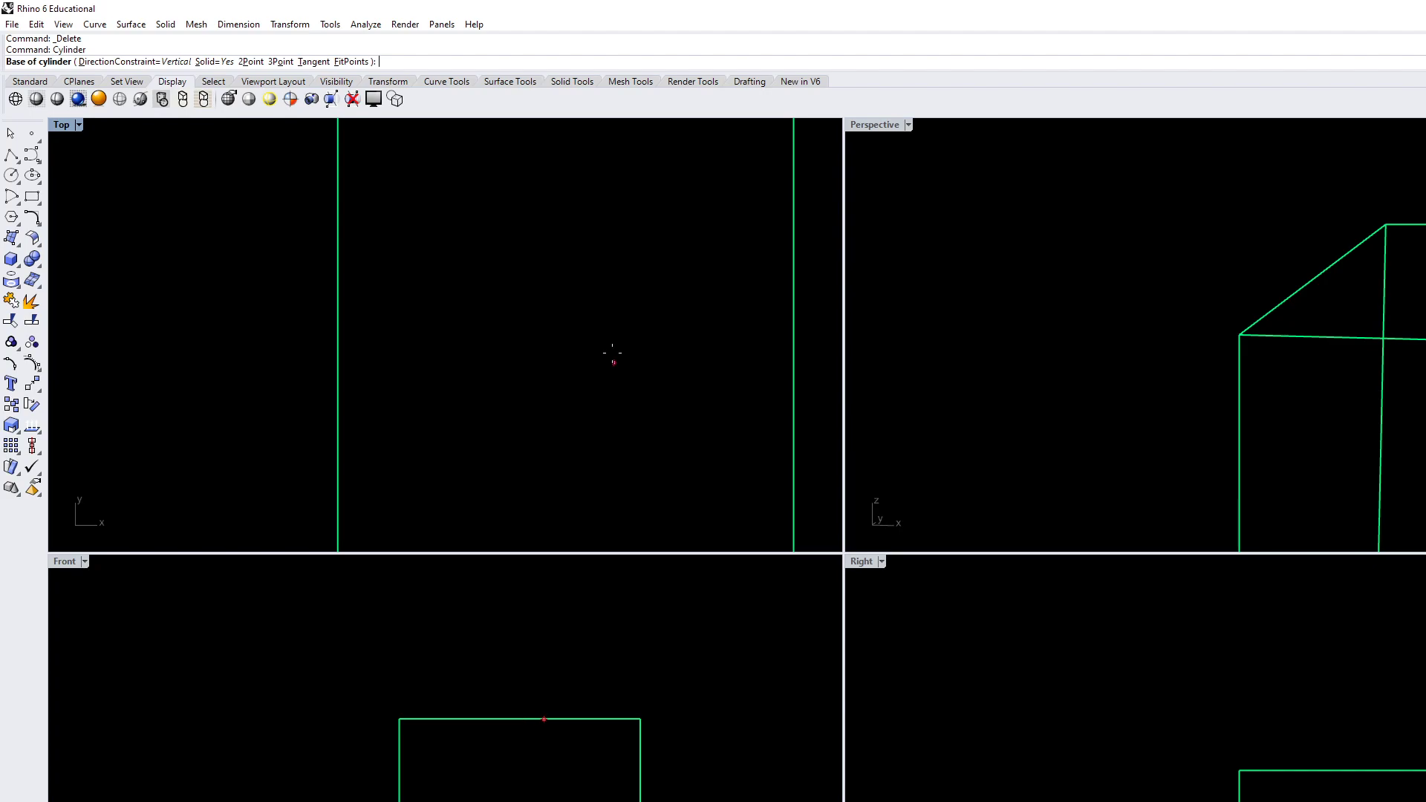
click(578, 351)
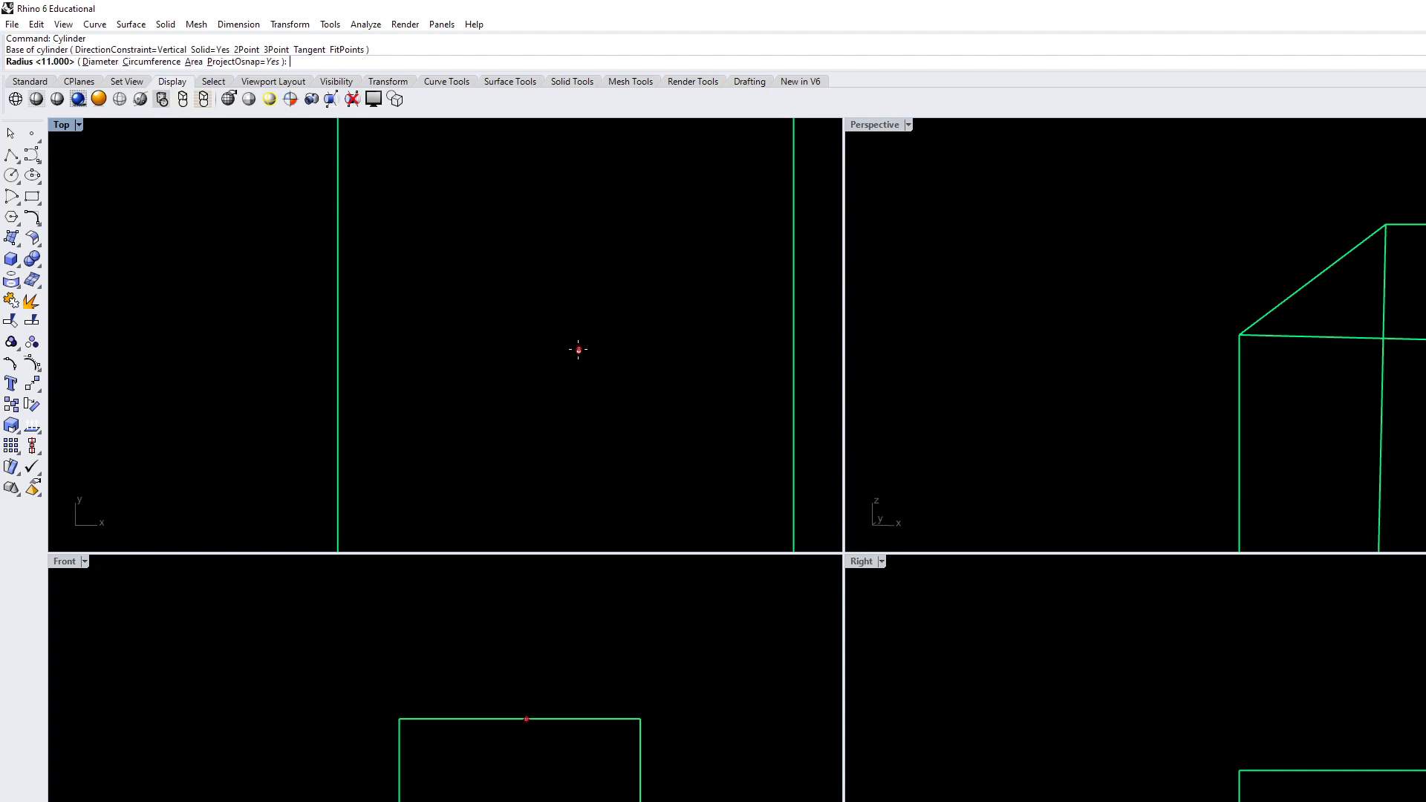
text(11)
key(Return)
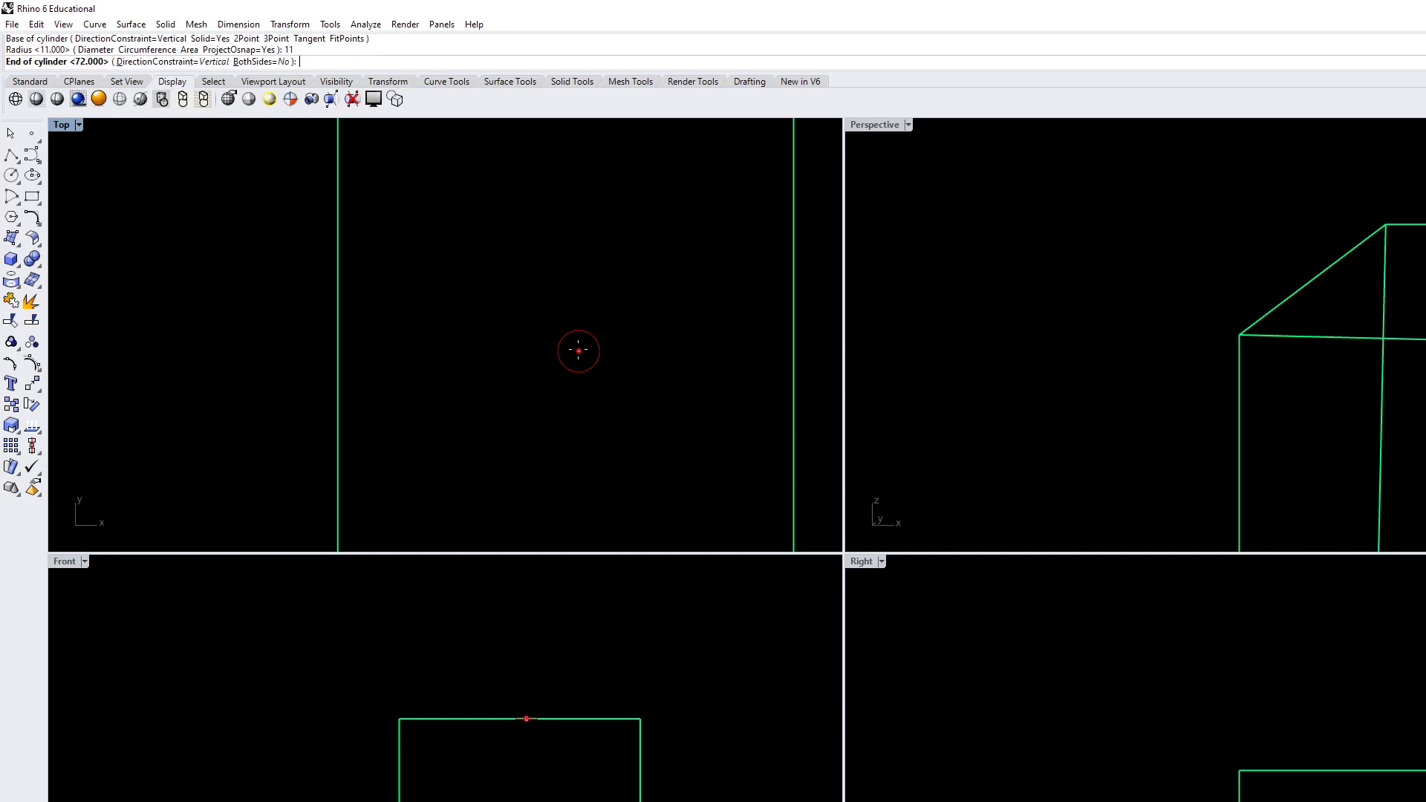
text(72)
key(Return)
Set the Perspective viewport to Shaded display and orbit to see the box and cylinder from above
right_drag(1017, 383, 1237, 368)
scroll(1239, 370, down, 9)
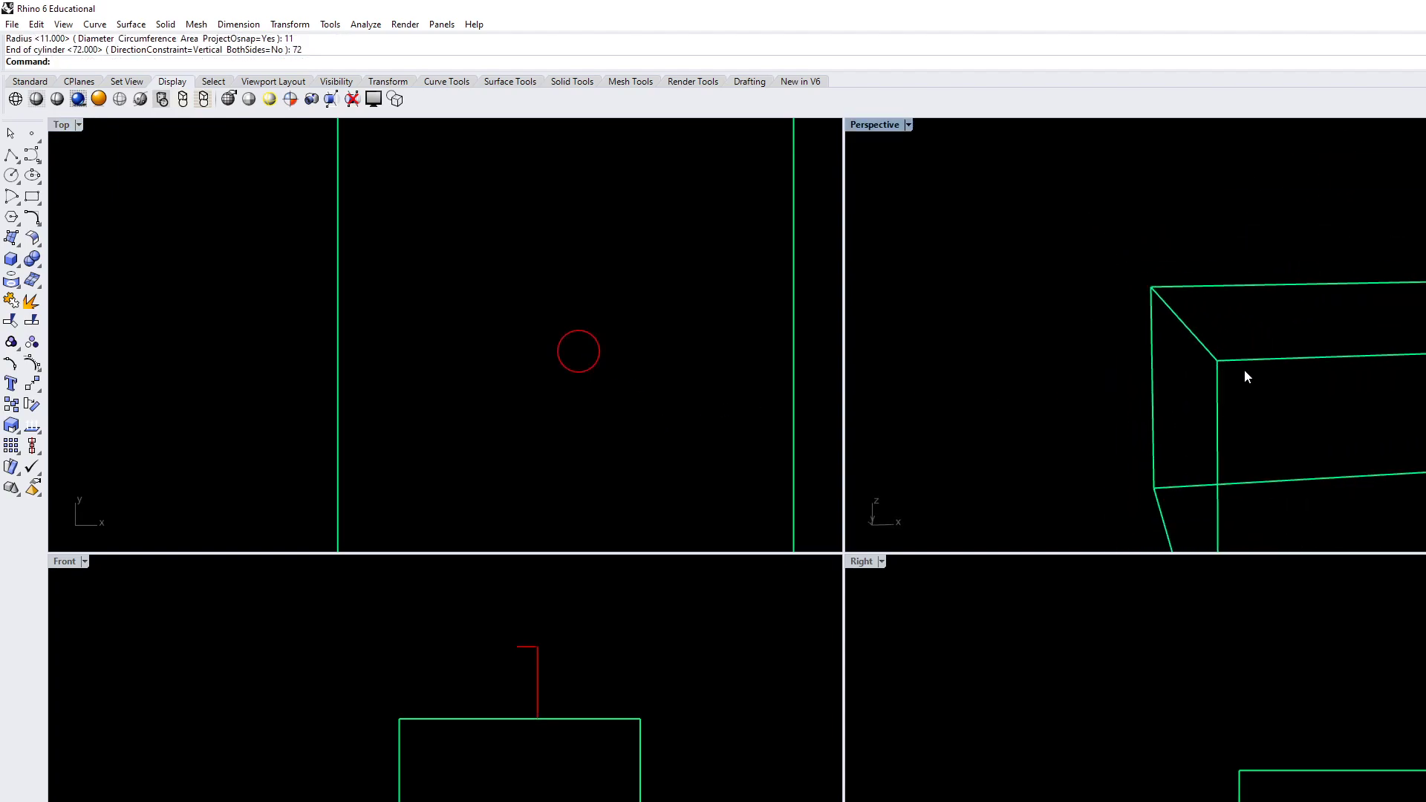
click(909, 124)
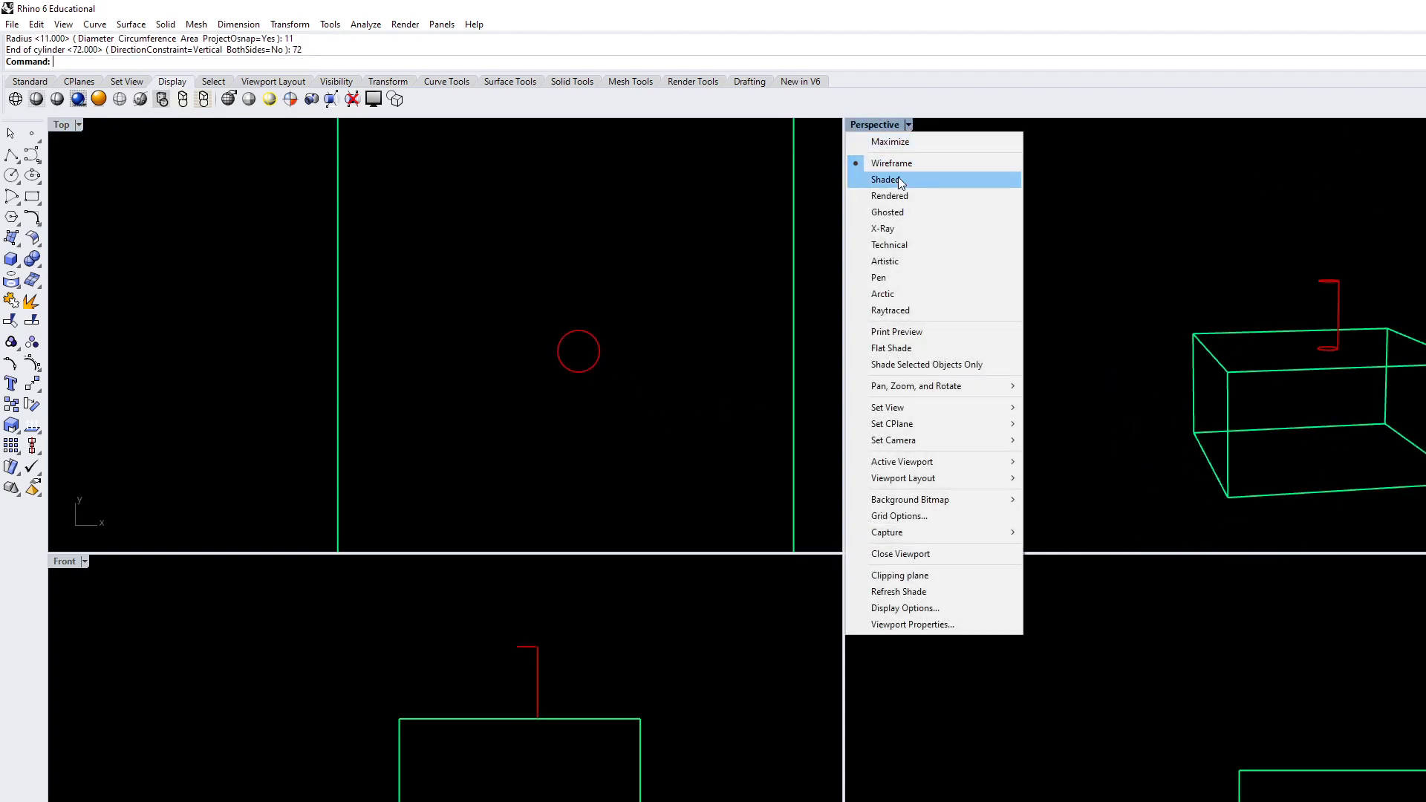
click(899, 184)
mouse_move(1268, 404)
right_down()
mouse_move(1299, 445)
mouse_move(1307, 353)
right_up()
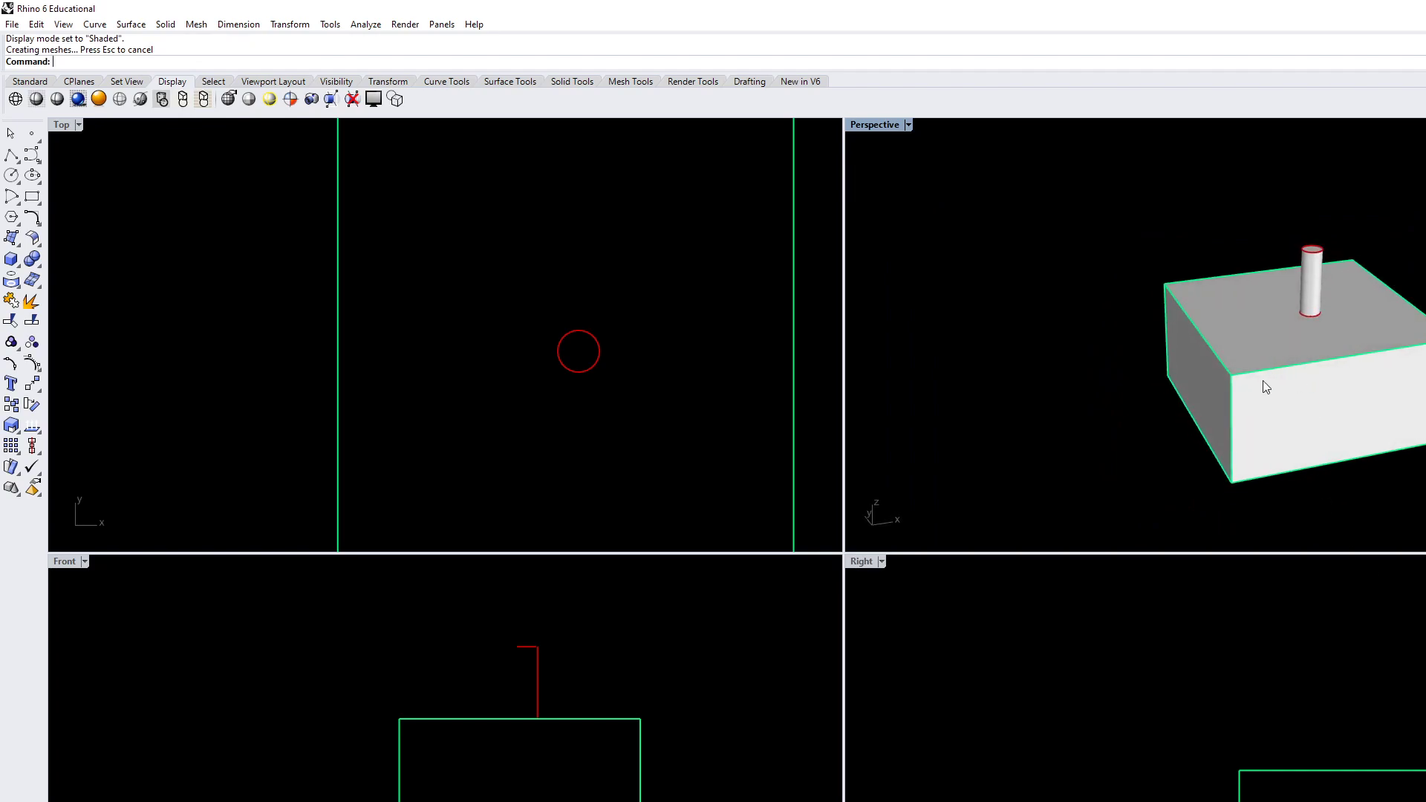
With Ortho off, draw a single-segment diagonal polyline in the Top view, crossing the box's left and bottom edges and extending past both
right_drag(548, 384, 432, 334)
scroll(433, 333, down, 6)
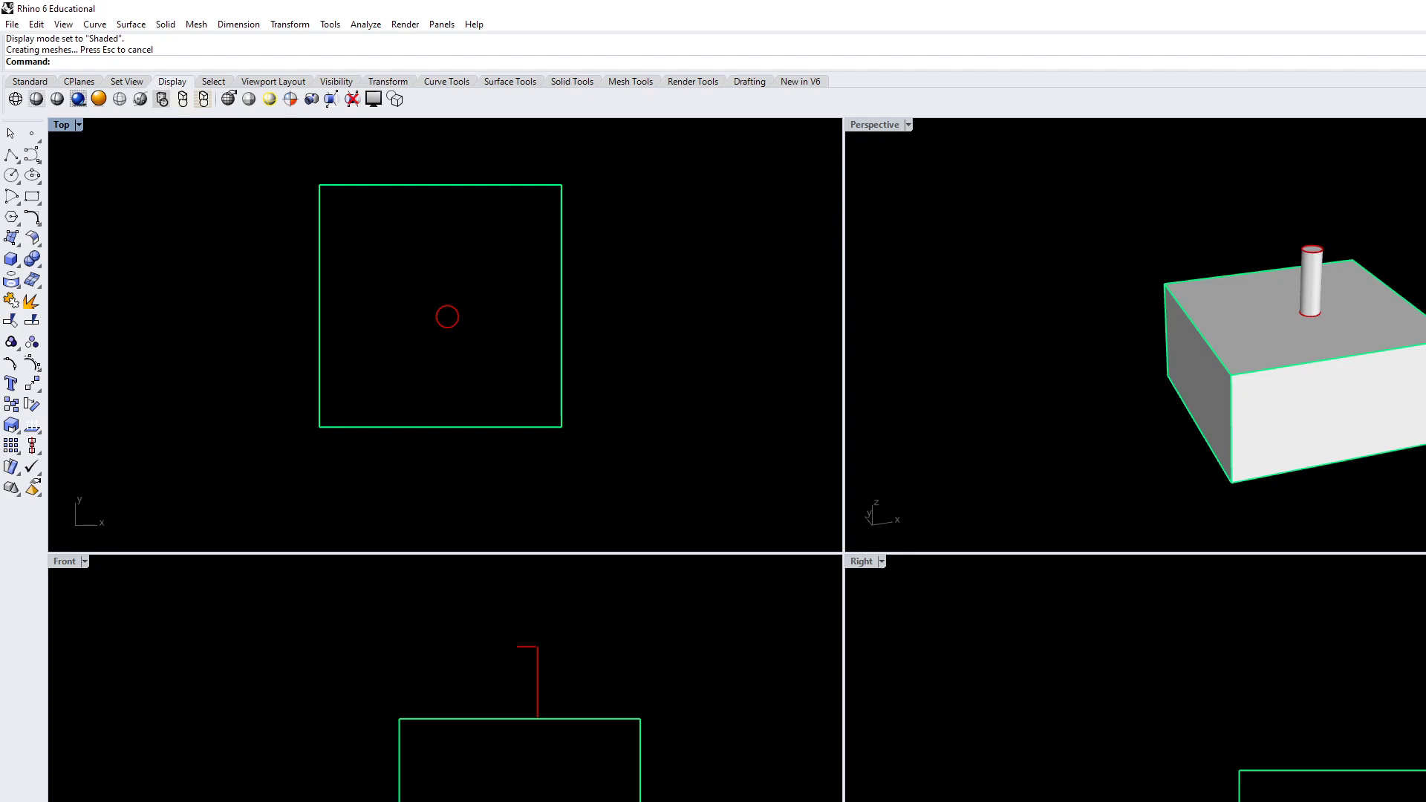
right_drag(460, 336, 543, 313)
scroll(495, 305, up, 2)
scroll(470, 324, down, 2)
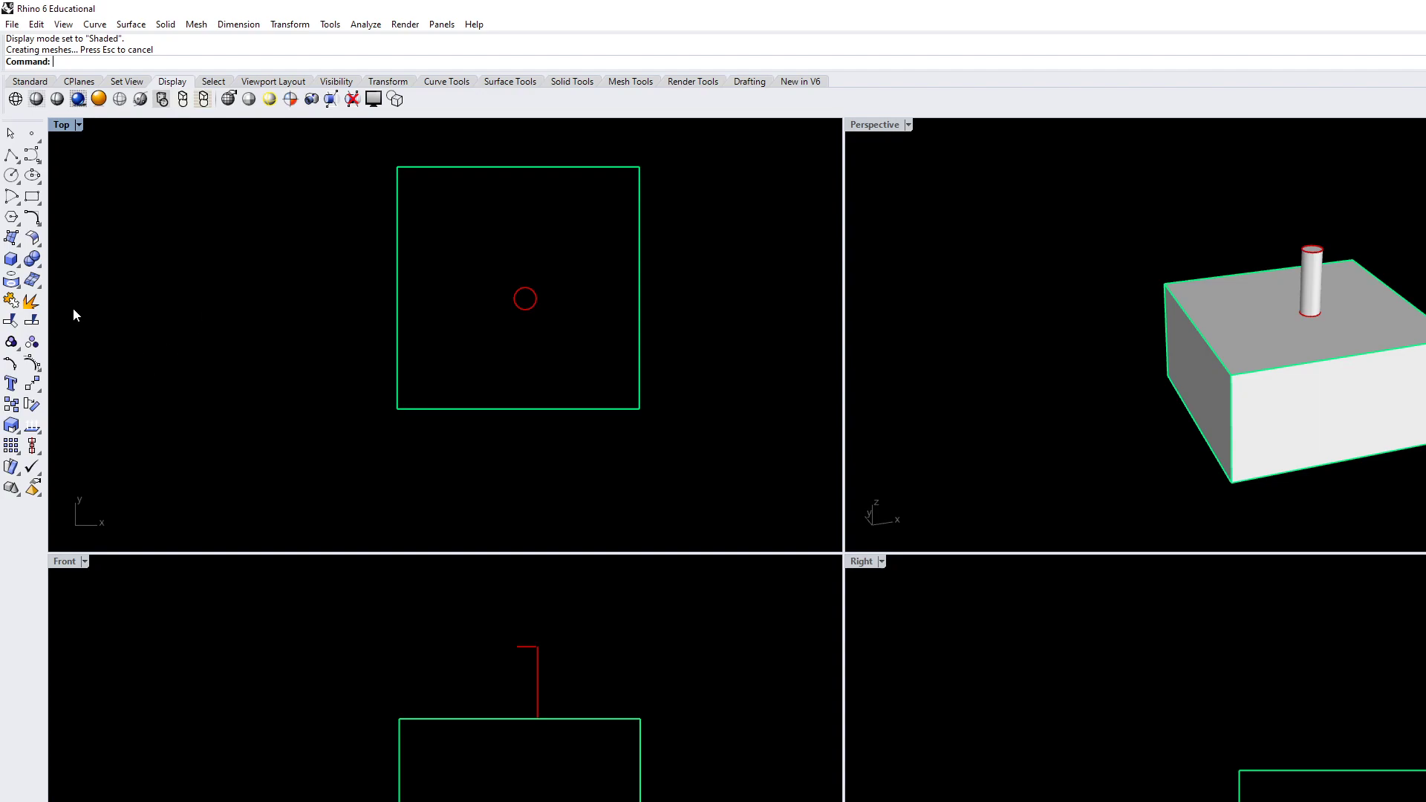
click(11, 156)
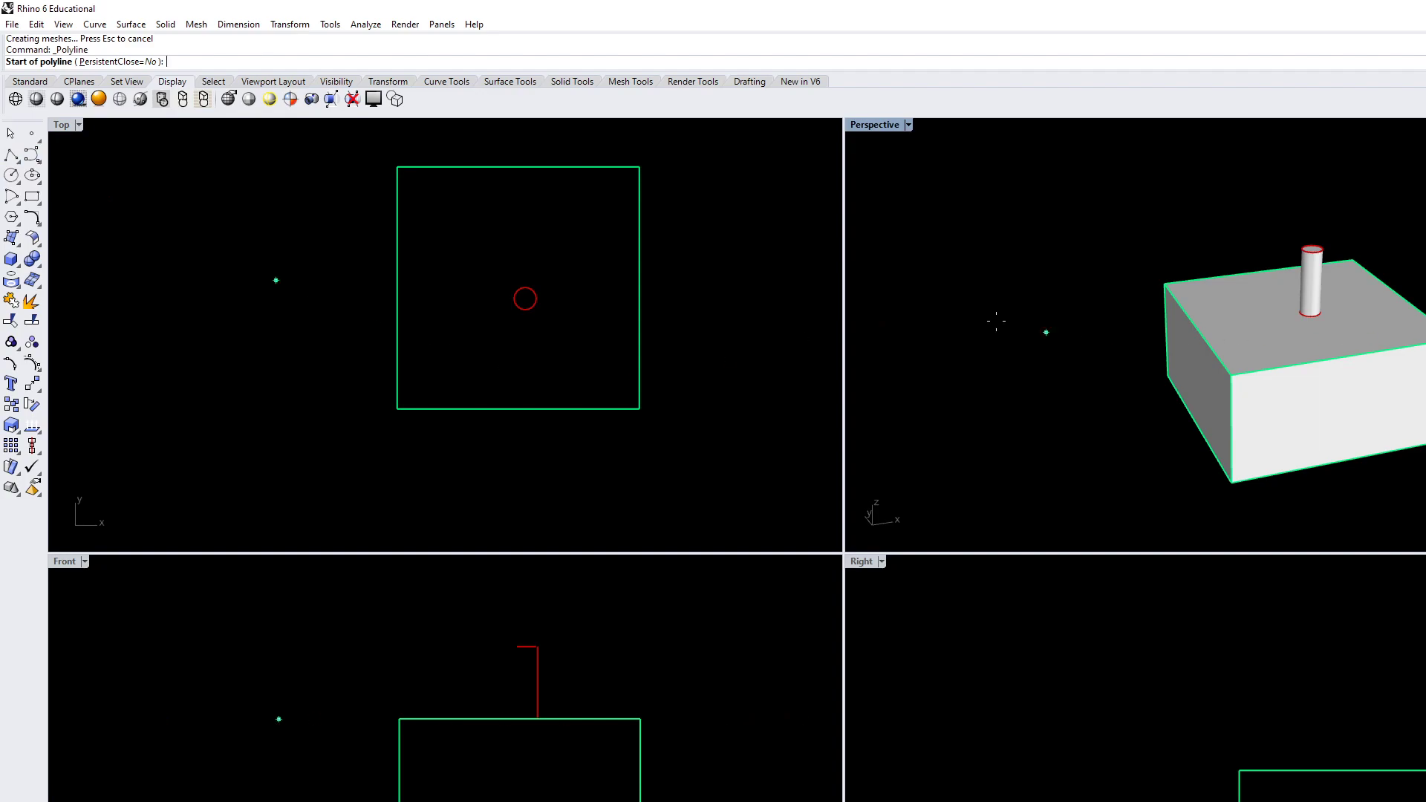
click(341, 233)
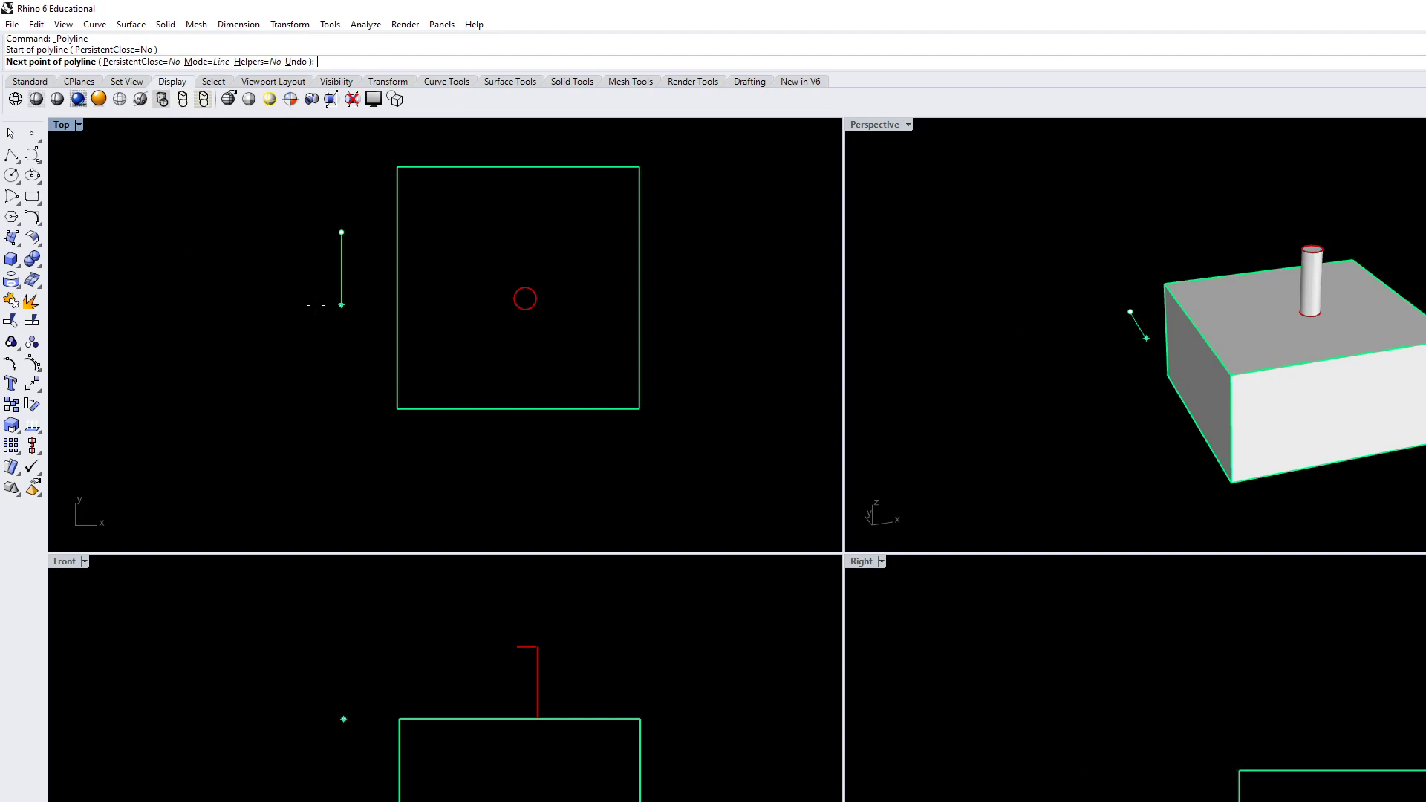
key(F8)
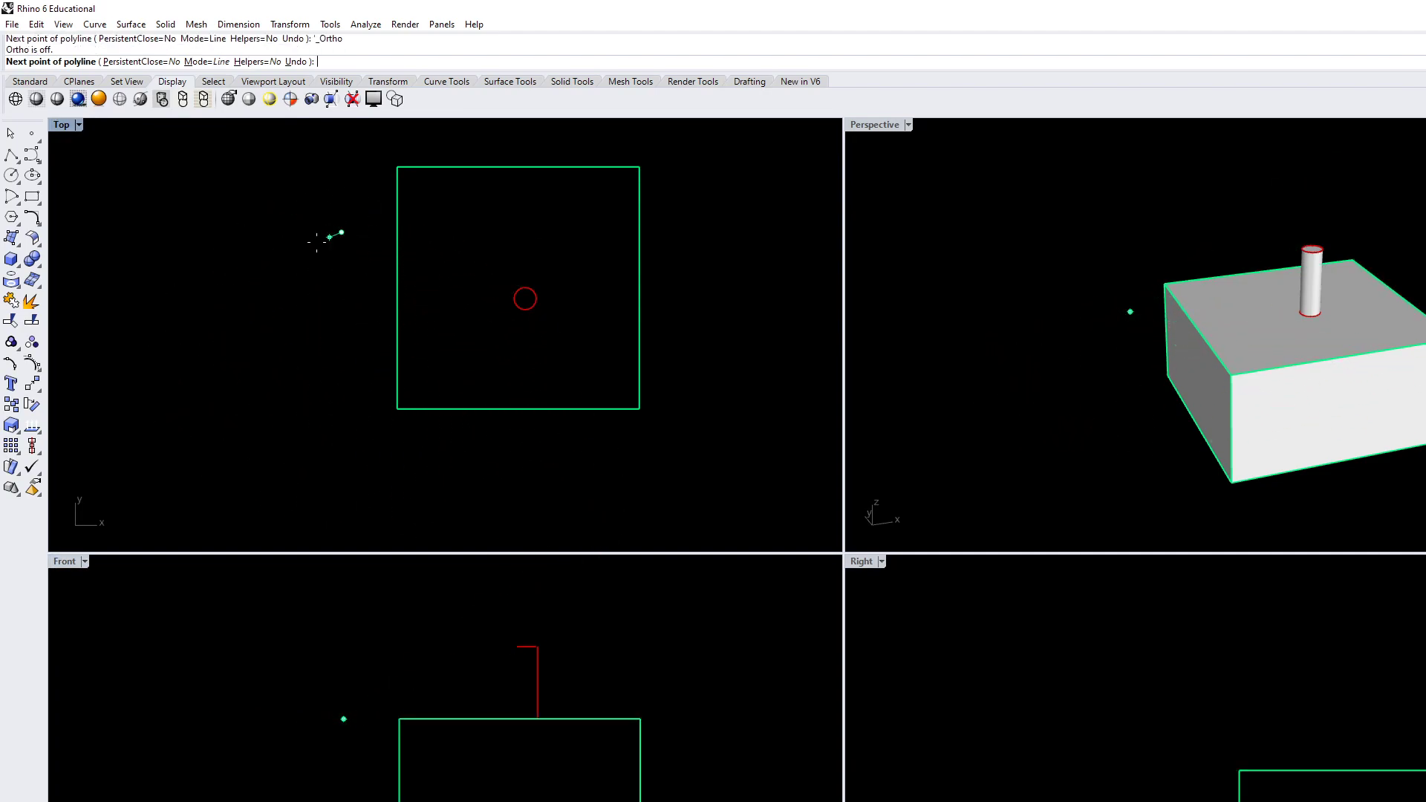
click(601, 486)
key(Return)
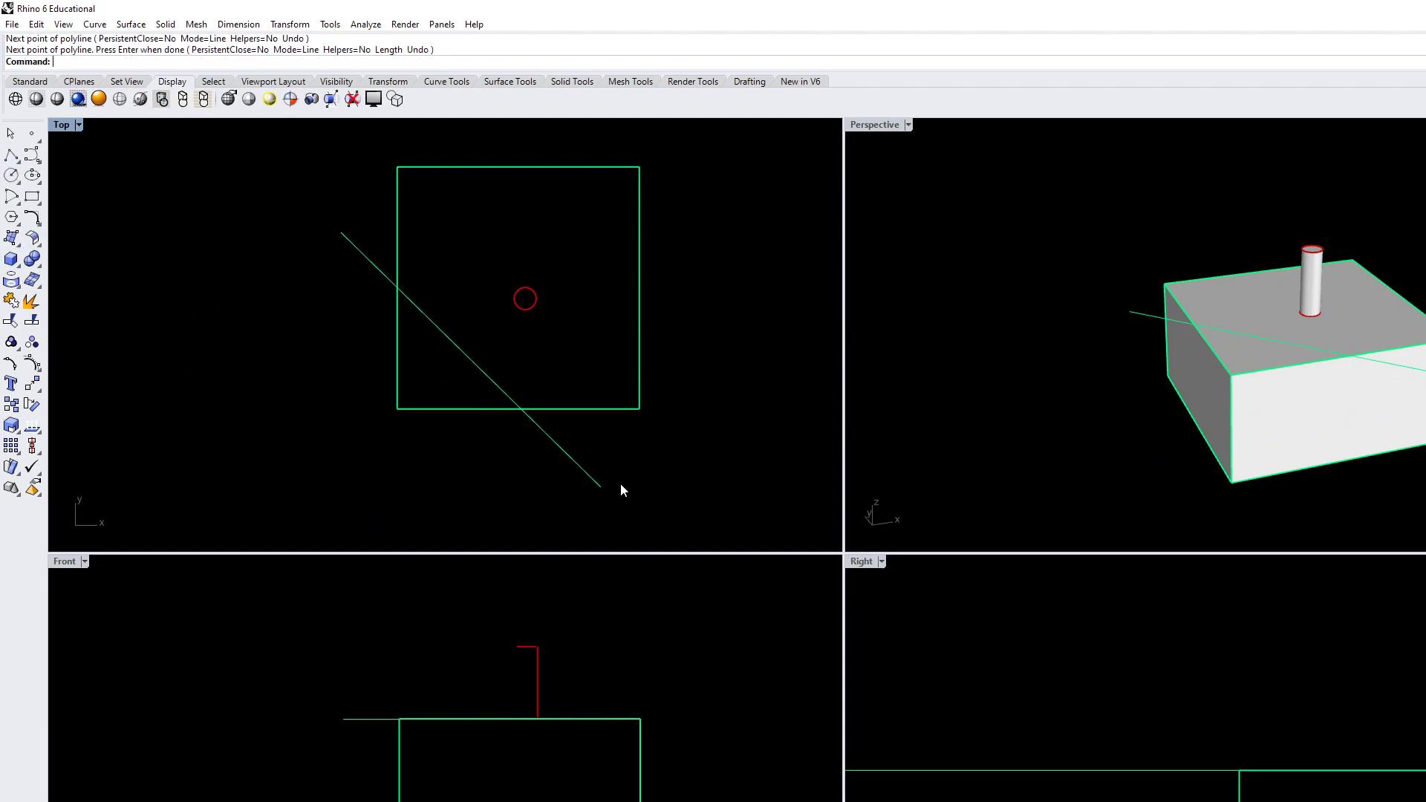
WireCut the box along the diagonal line partway down from its top face, cutting away the lower-left corner as seen in the Top view
text(WireCut)
key(Return)
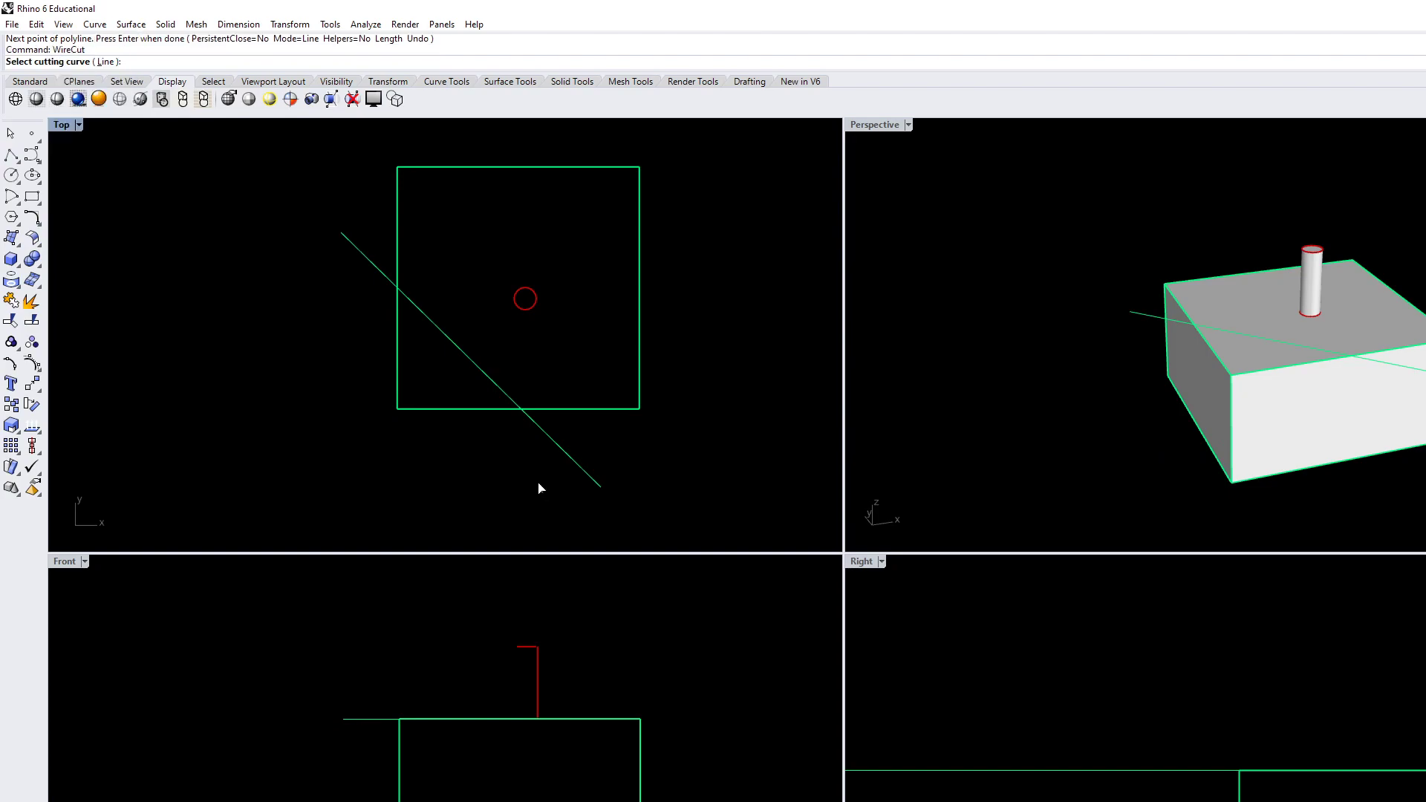
click(564, 454)
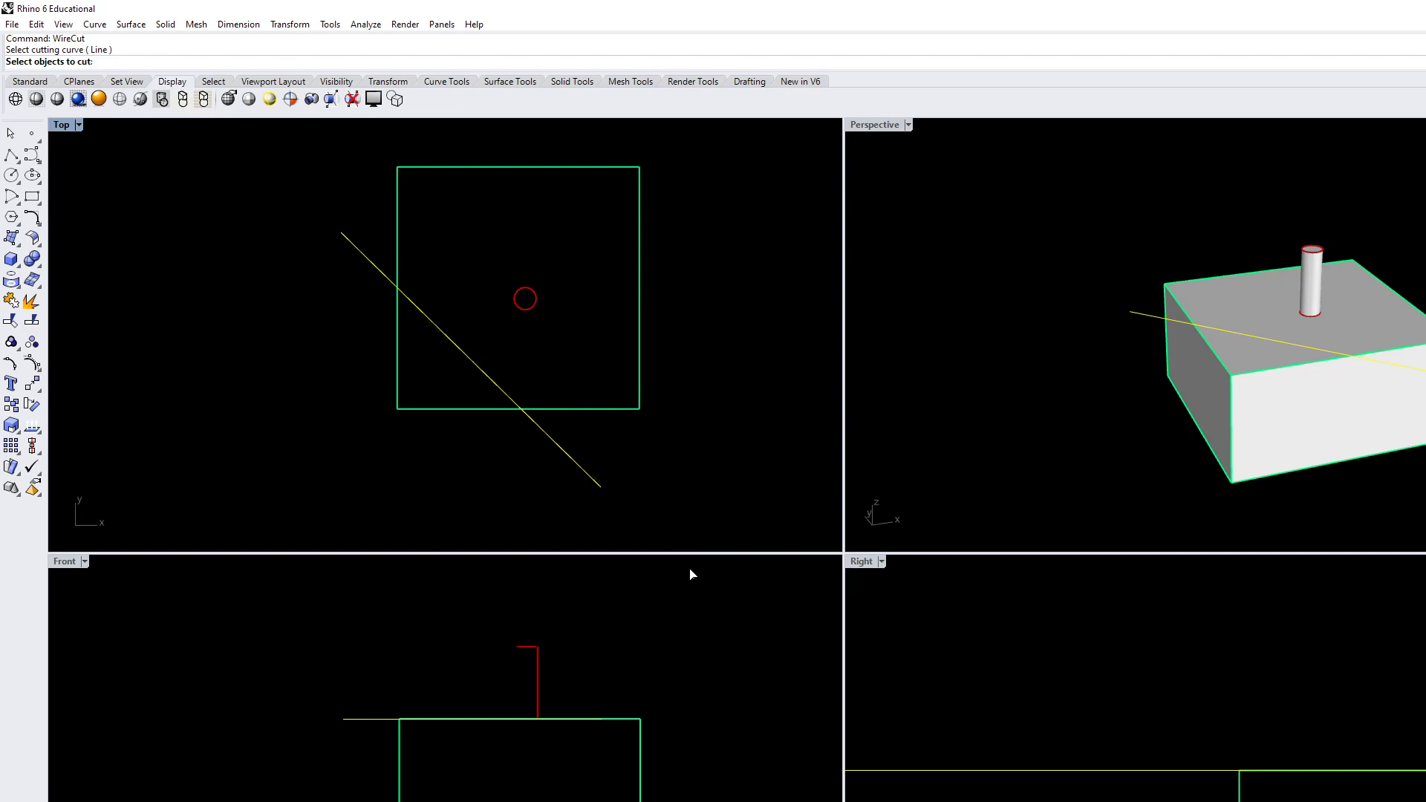
click(635, 415)
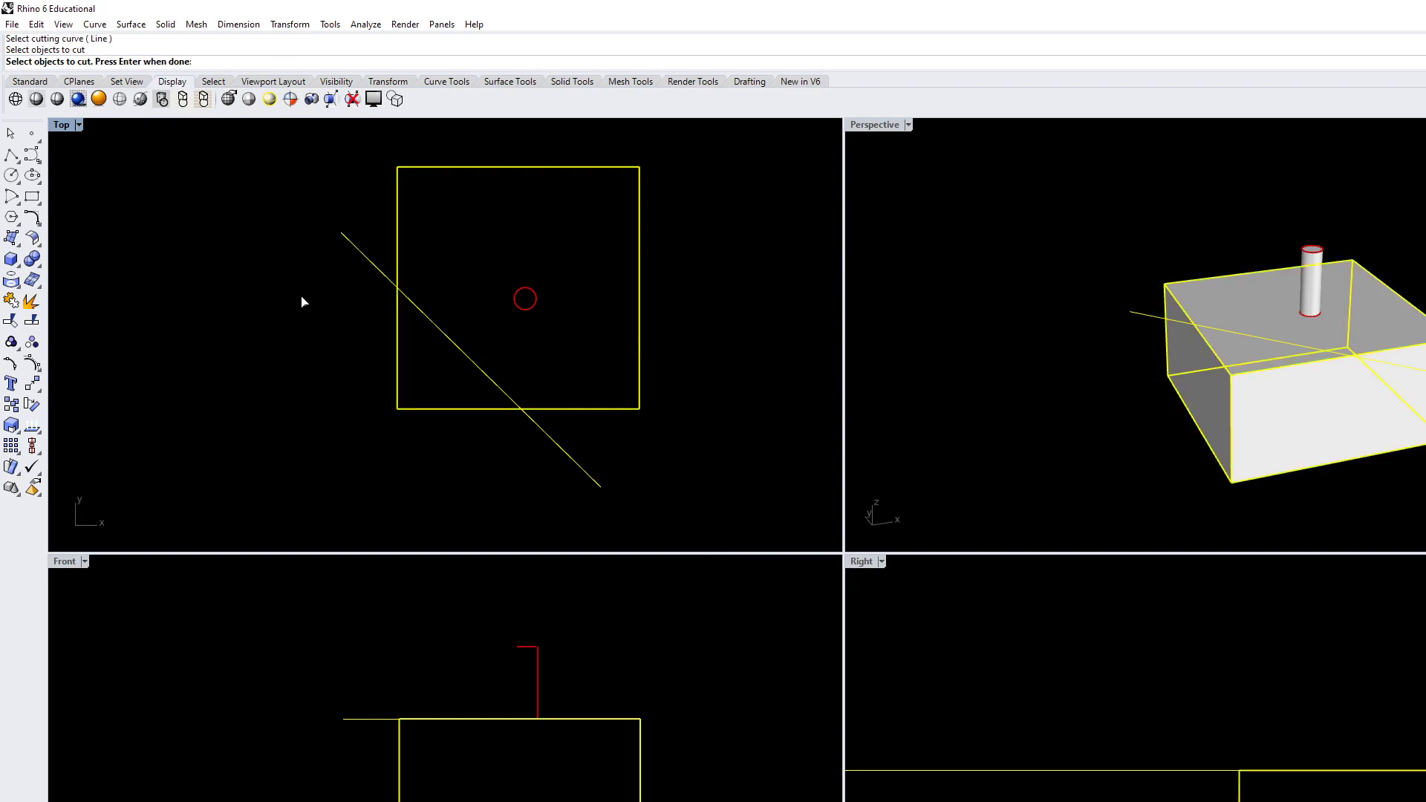
key(Return)
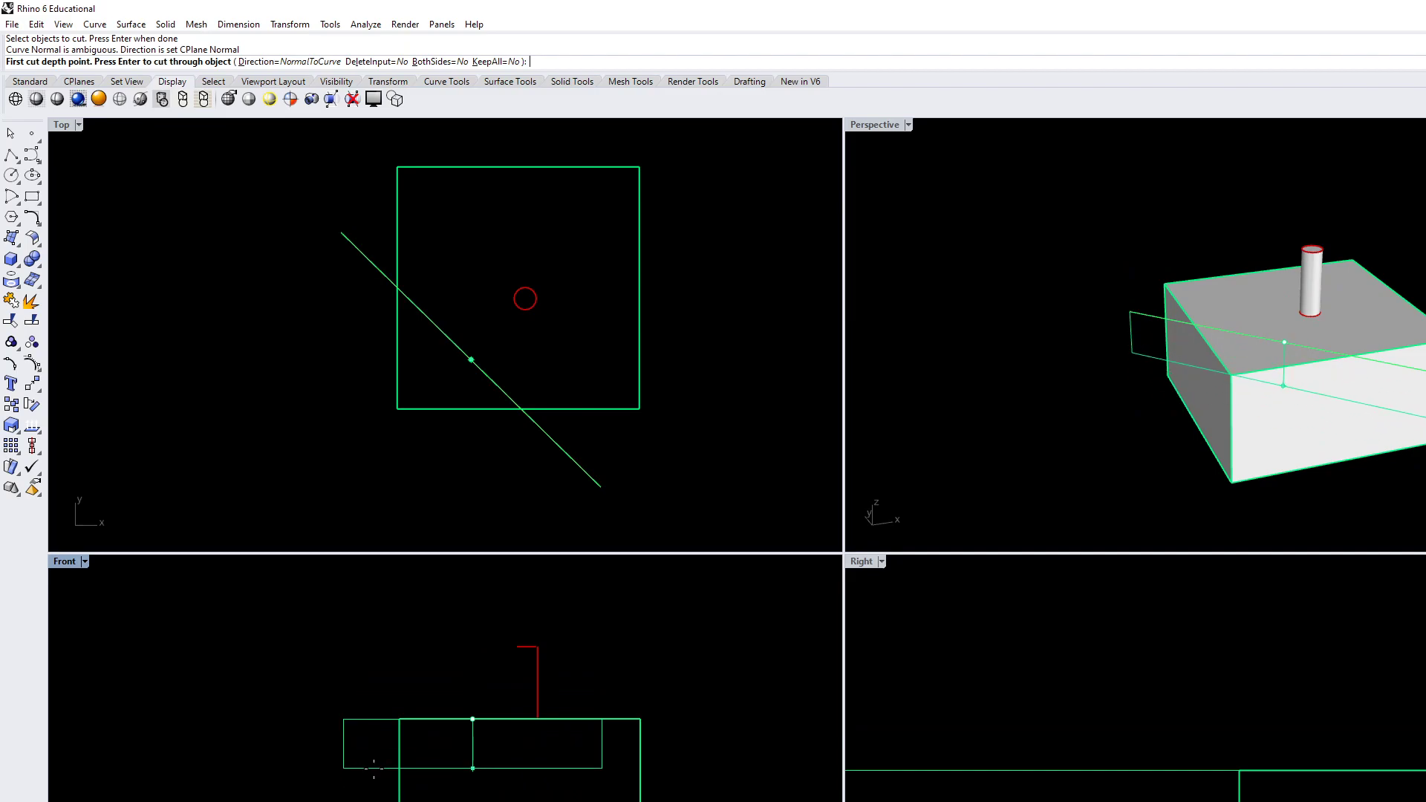
click(374, 768)
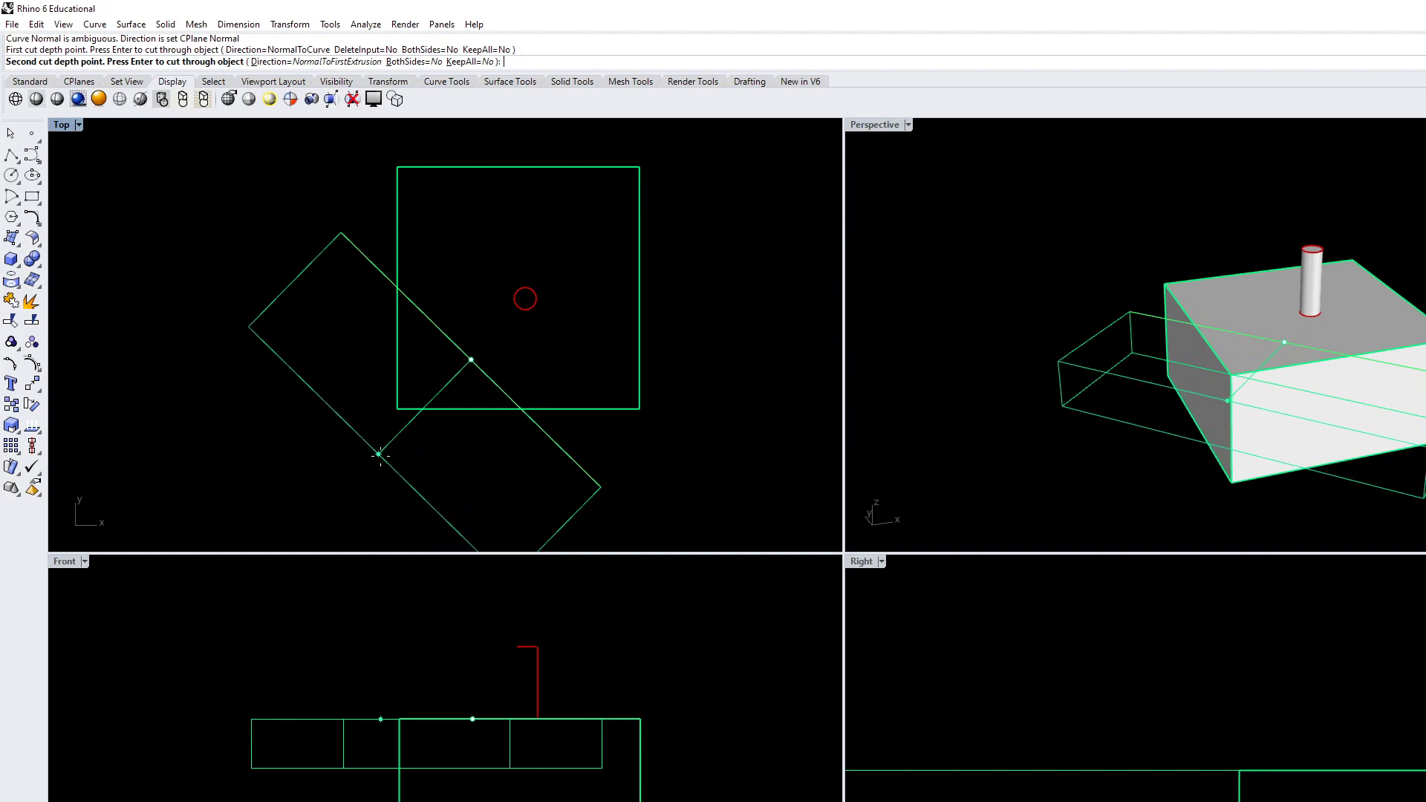
click(379, 454)
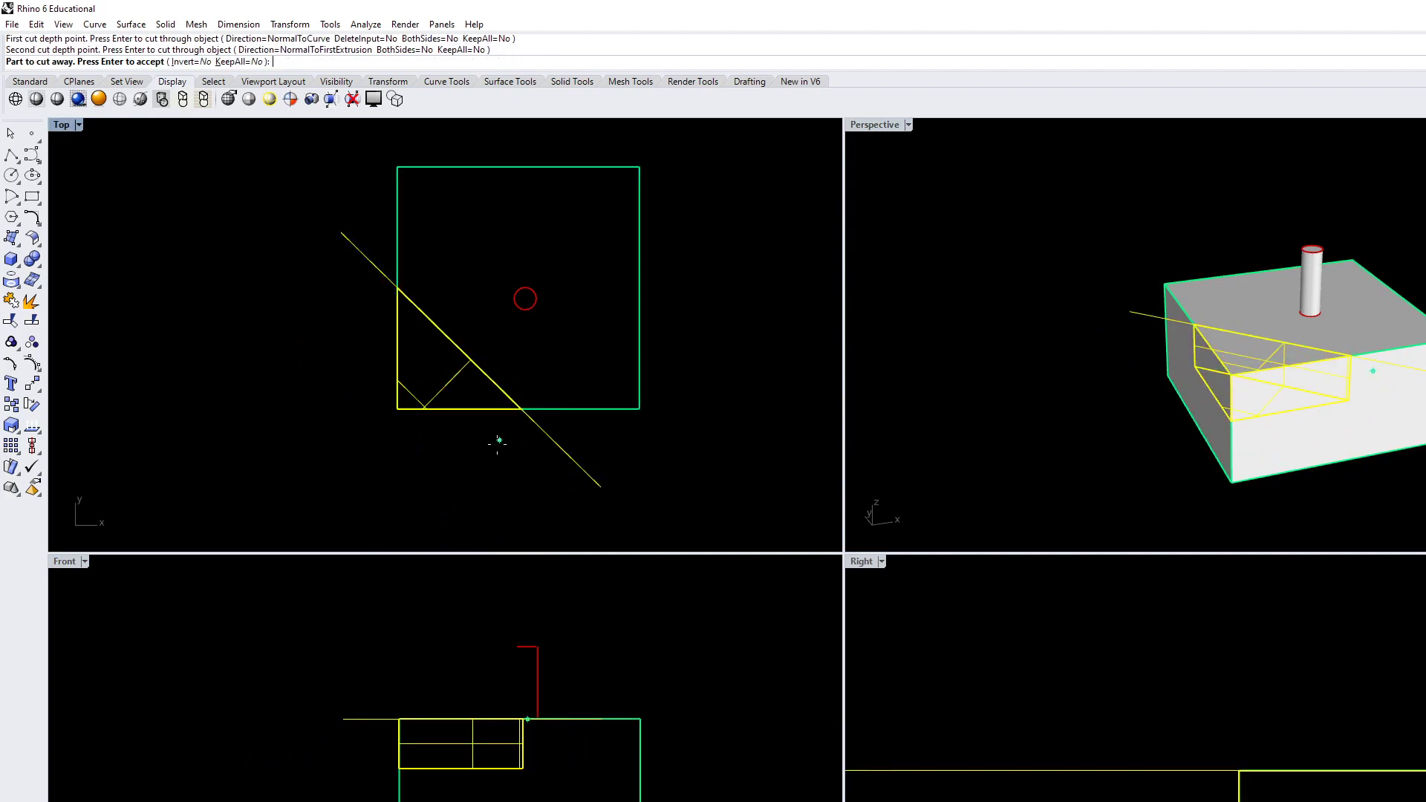
click(405, 389)
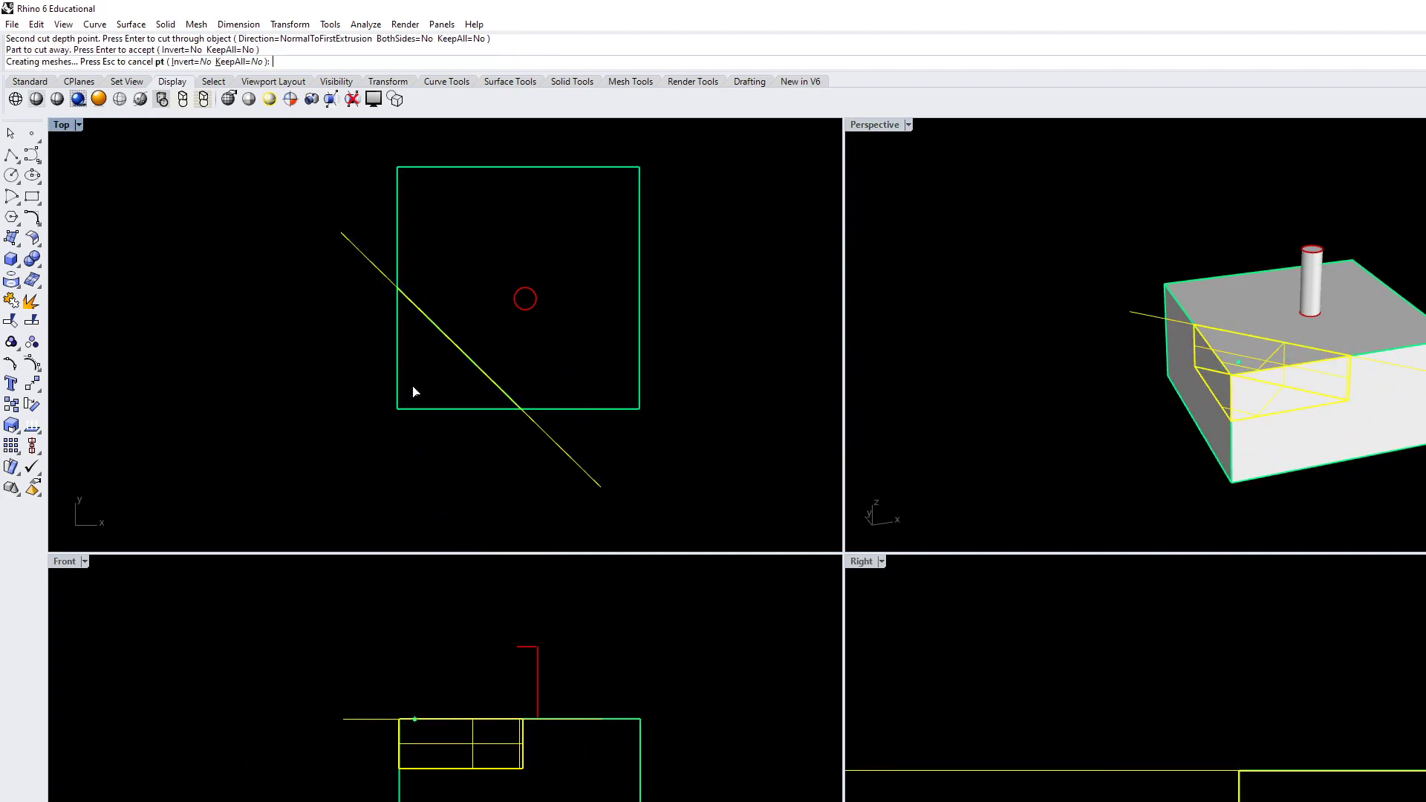
Delete the diagonal cutting line at the box's lower-left corner, keeping the cut solid
right_drag(587, 473, 624, 443)
click(603, 430)
key(Delete)
Draw a single-segment polyline in the Top view, crossing the box's bottom and right edges just beside the cylinder and extending past both
right_drag(1264, 417, 1143, 420)
scroll(646, 380, down, 4)
scroll(623, 441, up, 2)
right_drag(622, 440, 573, 458)
click(11, 156)
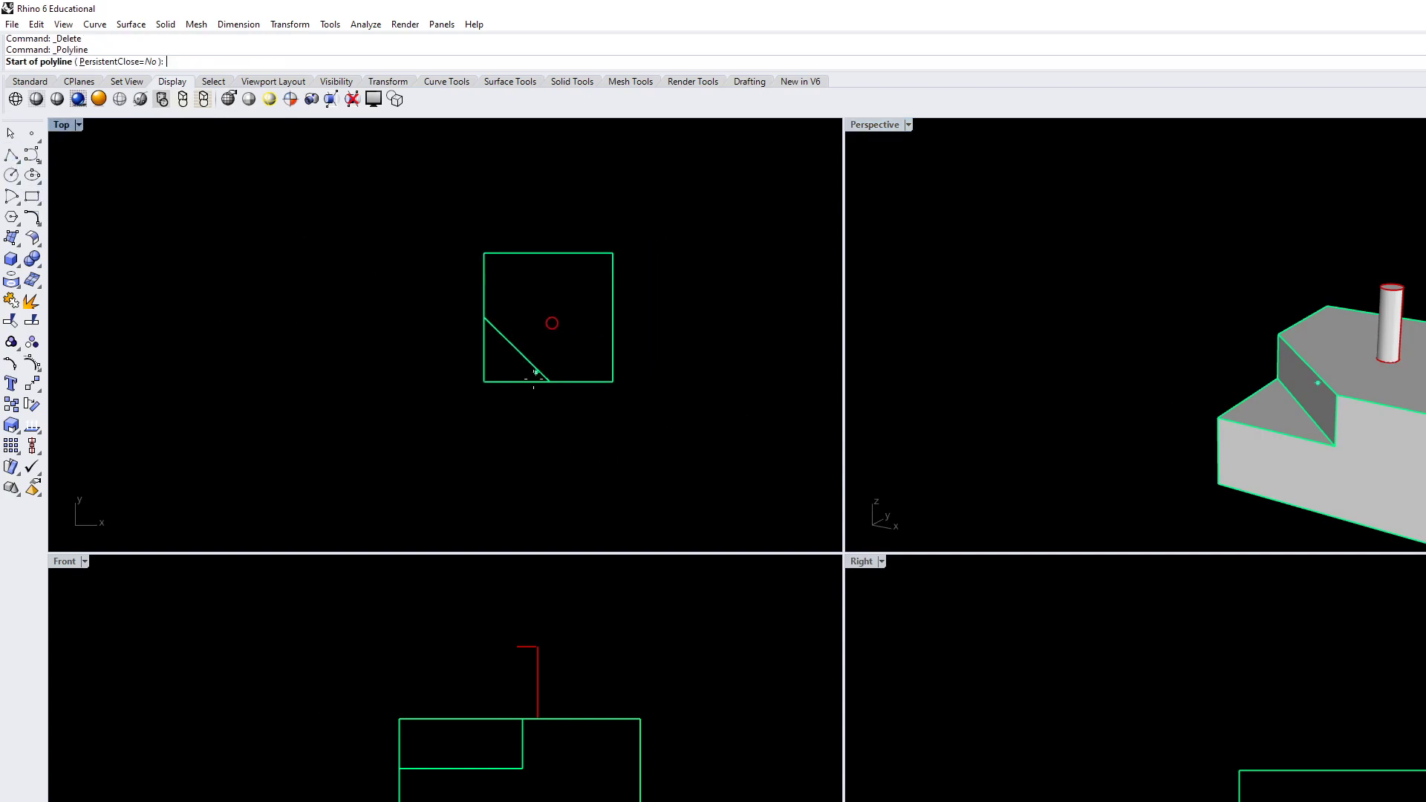
click(489, 422)
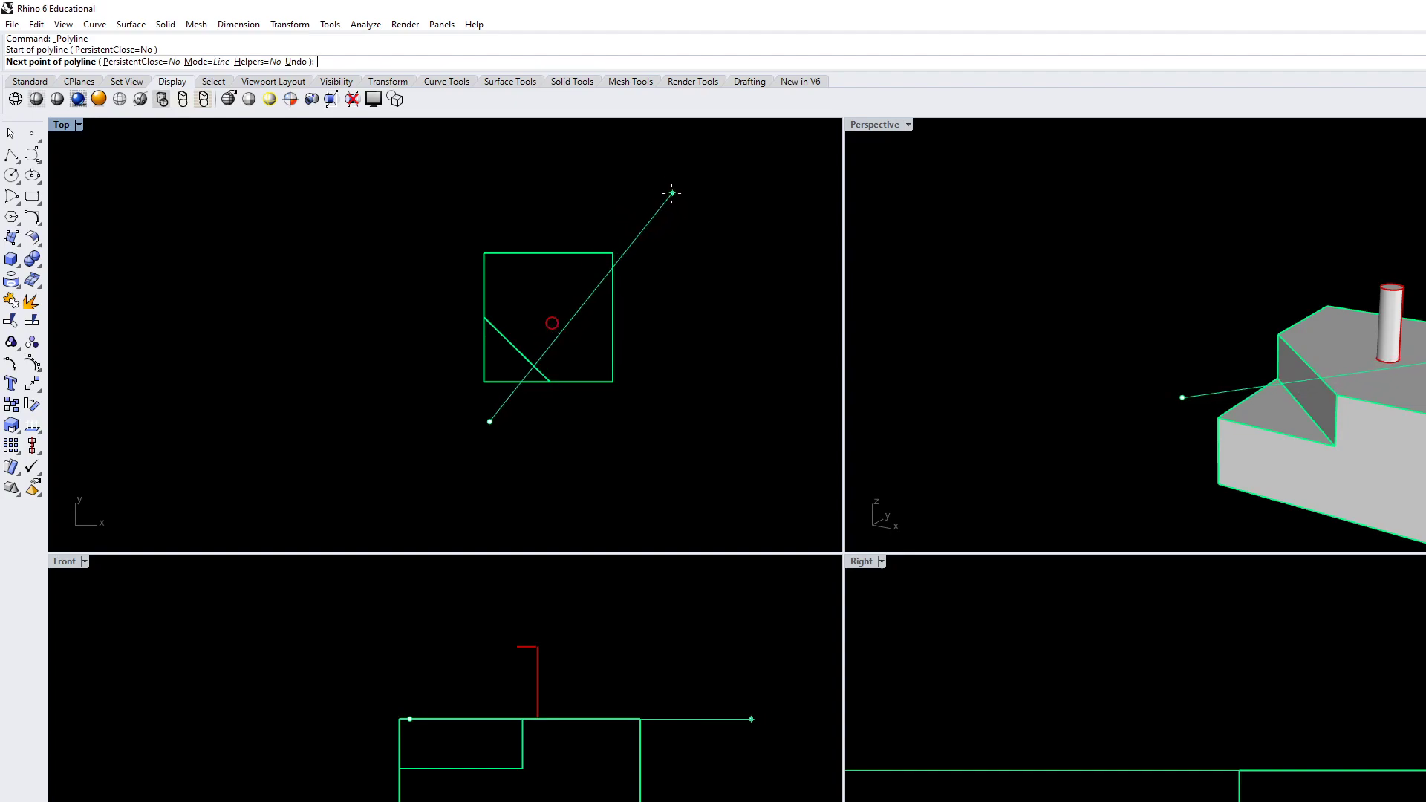
click(654, 229)
key(Return)
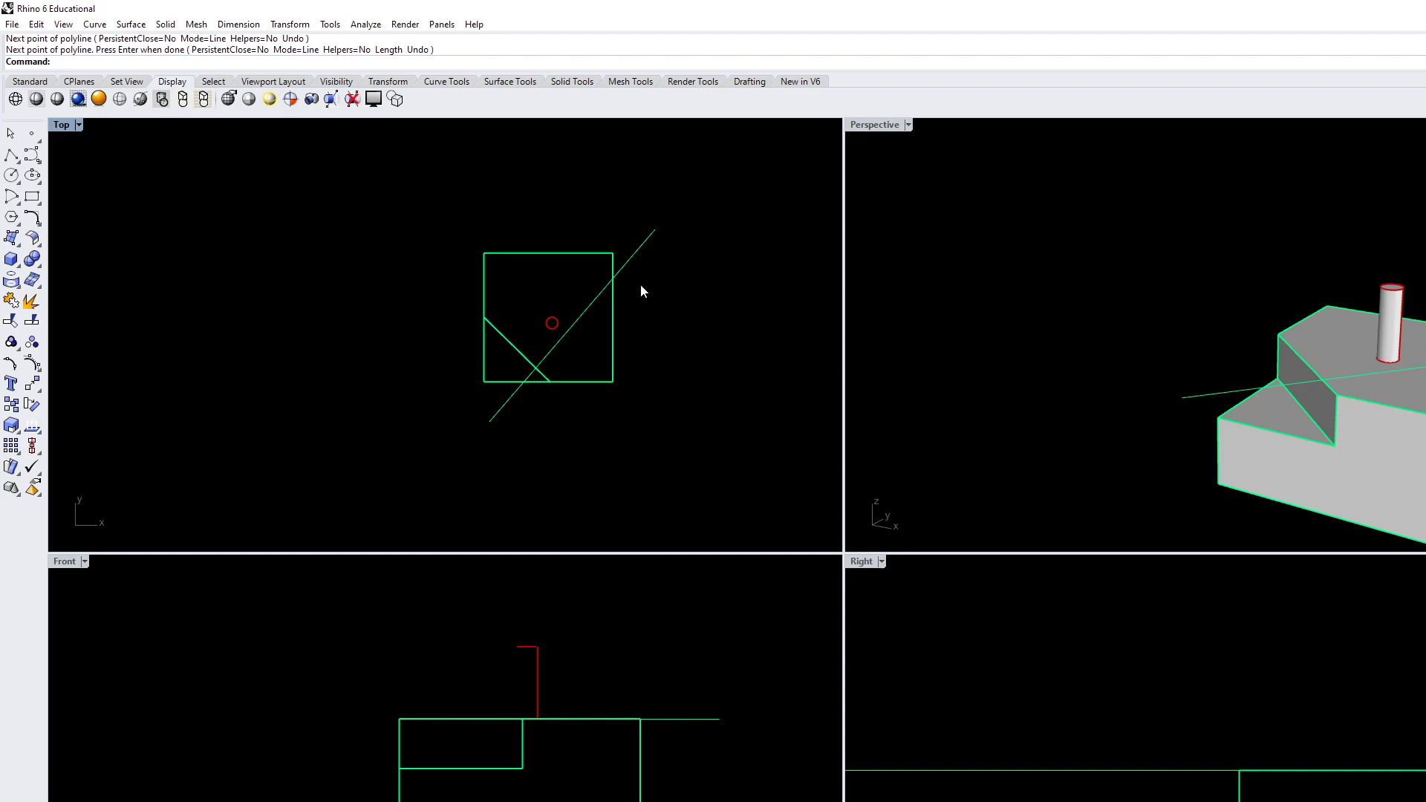
WireCut the block along the new line slightly deeper than the first cut, cutting away the lower-right portion in the Top view
text(Wire)
key(Return)
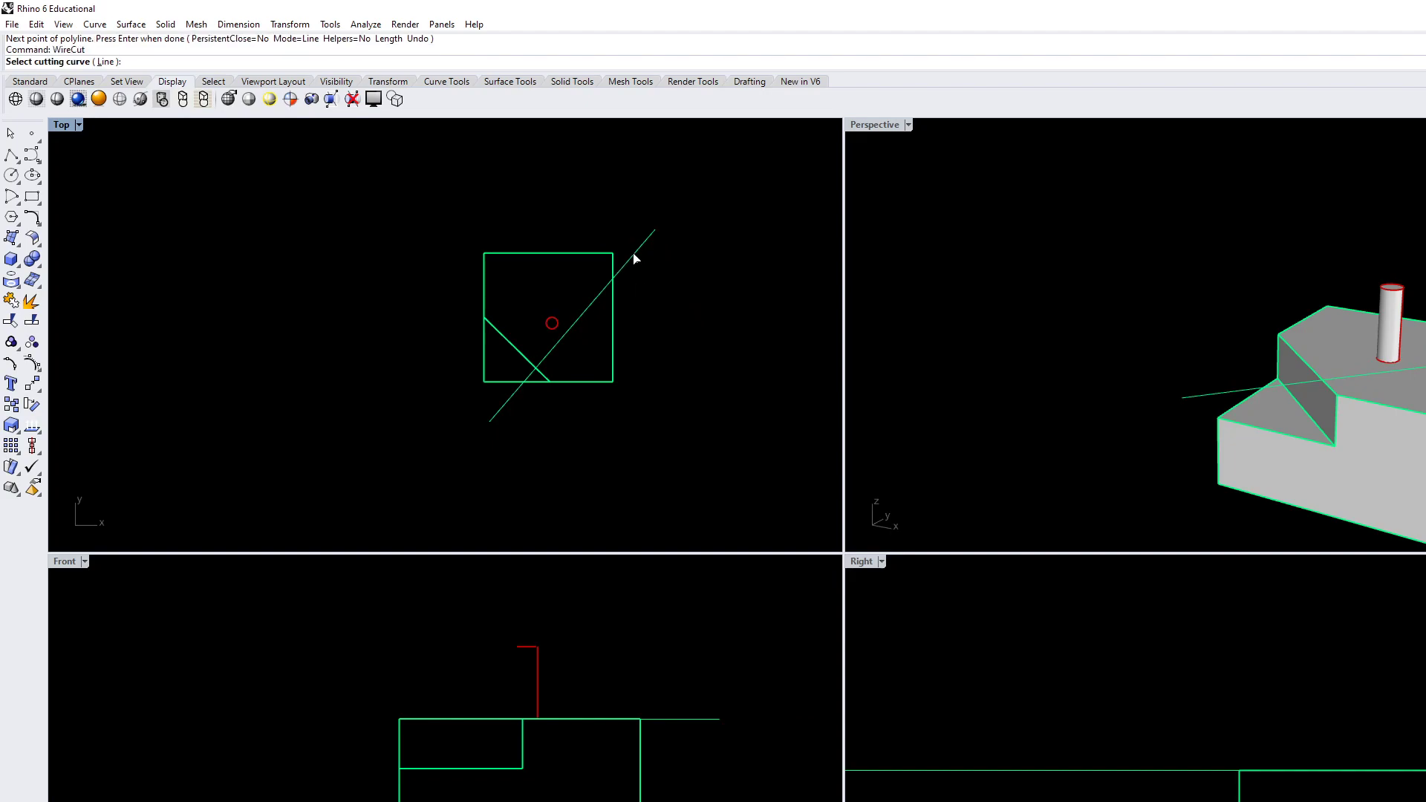
click(632, 261)
click(1399, 463)
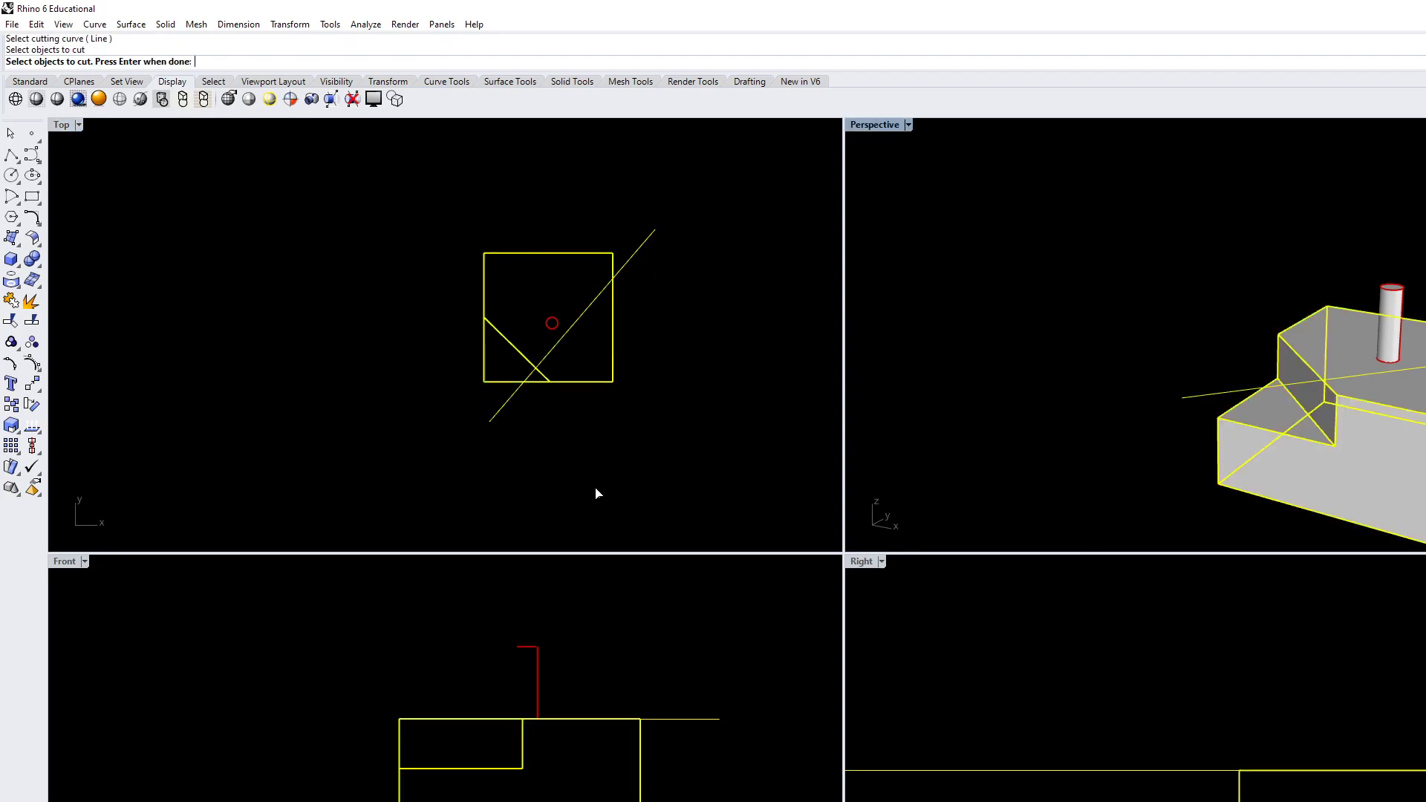
key(Return)
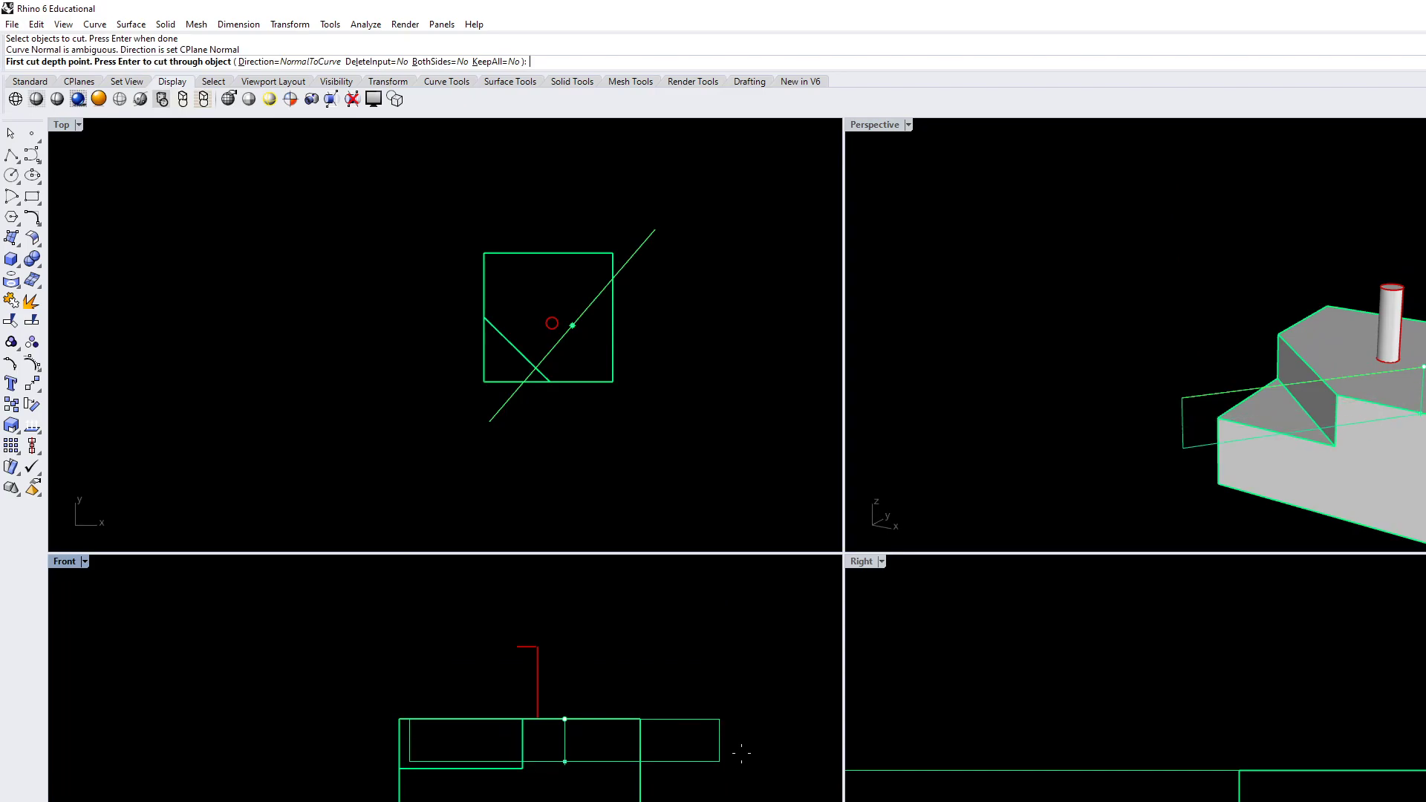
click(738, 784)
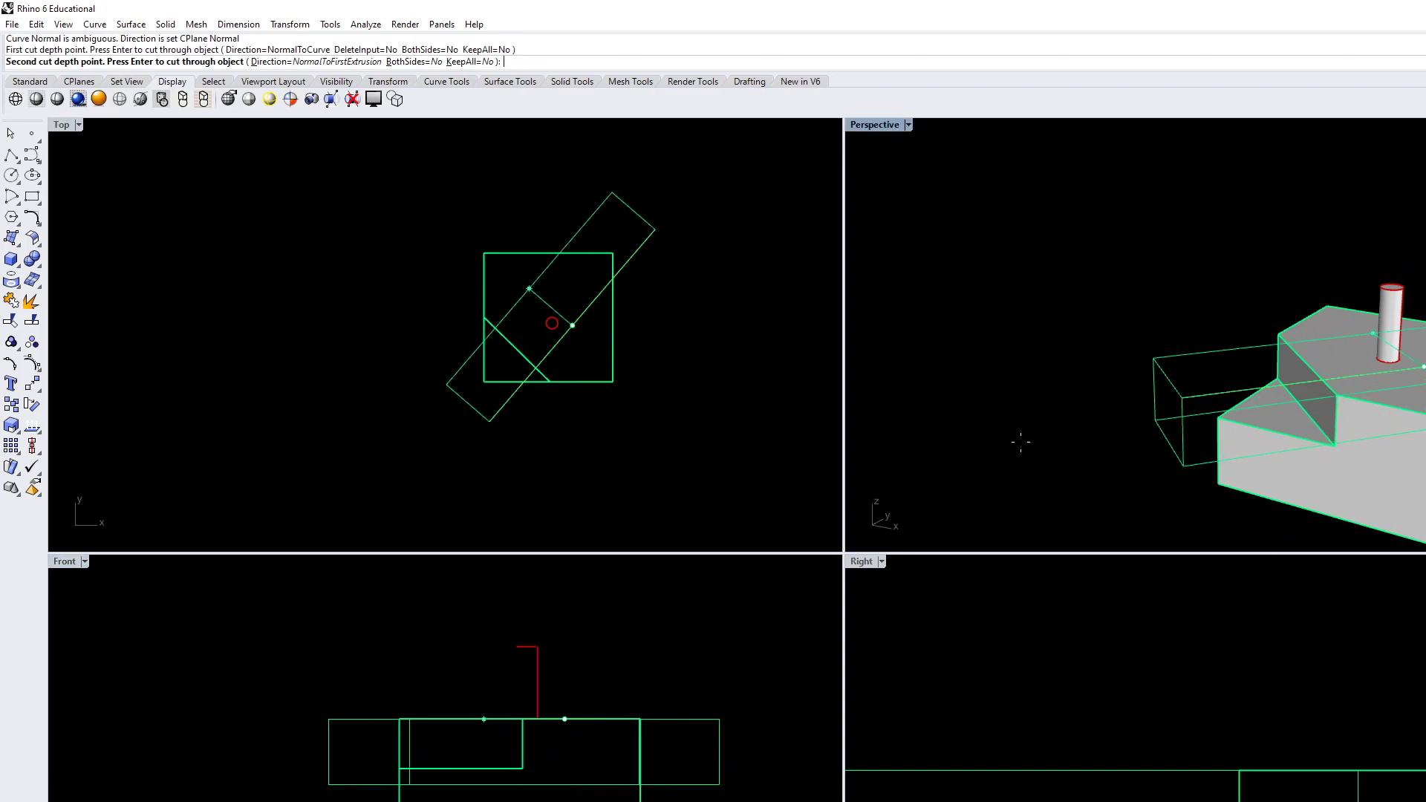
click(680, 420)
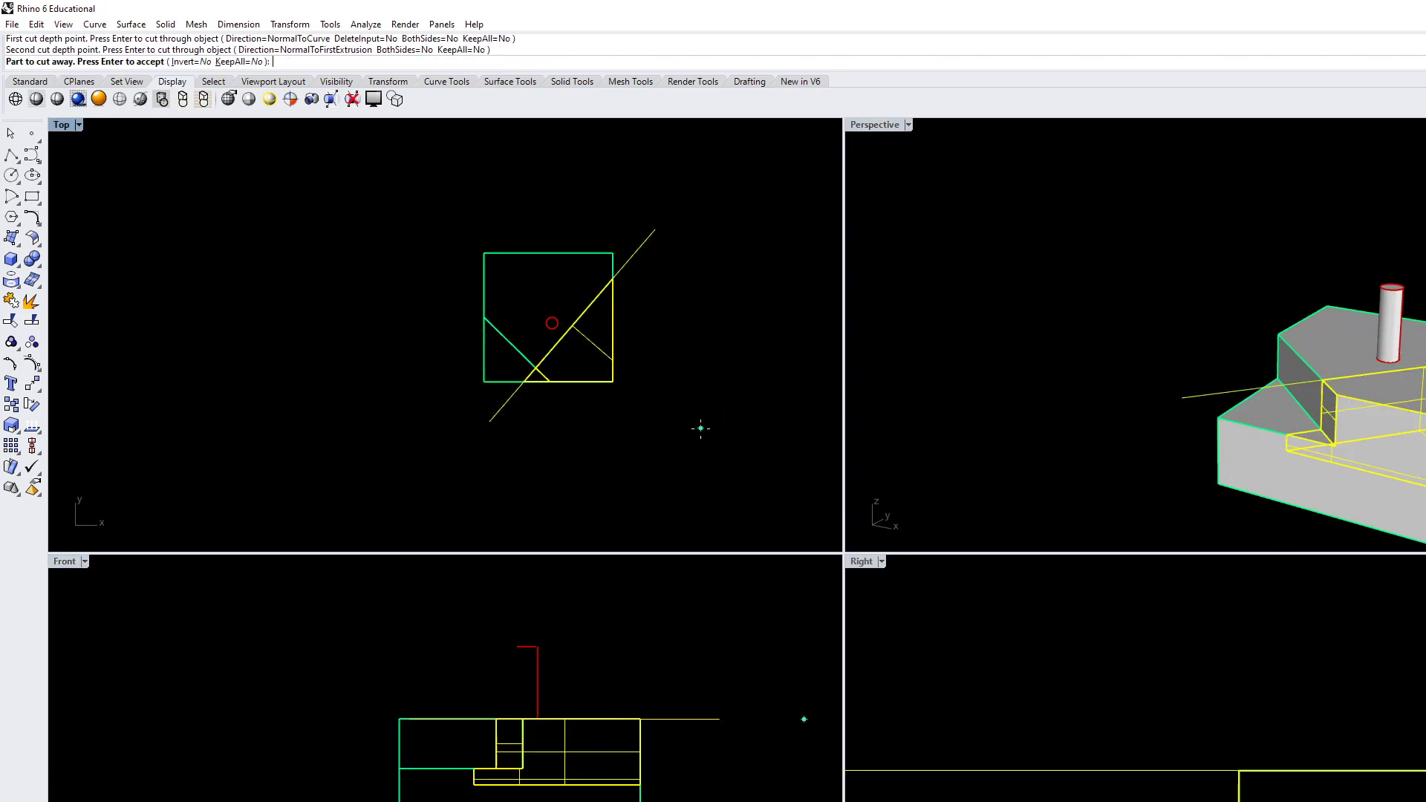
key(Return)
Delete the cutting line that runs along the edge of the lower-right cut
scroll(554, 445, up, 2)
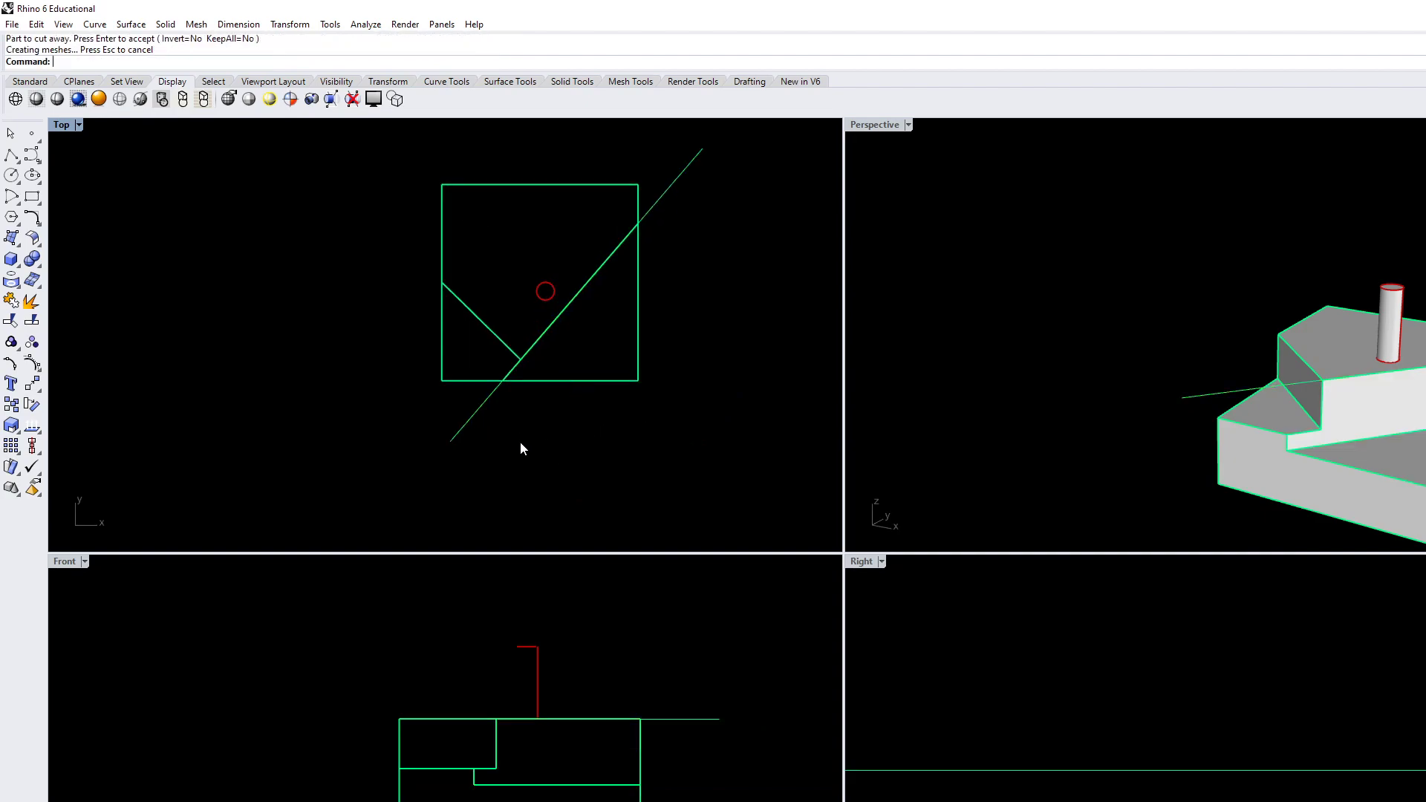
click(481, 406)
key(Delete)
Draw a degree-3 curve with four control points in the Top view, arcing across the block's top and right edges around its upper-right corner
mouse_move(1316, 415)
right_down()
mouse_move(1340, 426)
mouse_move(1320, 432)
right_up()
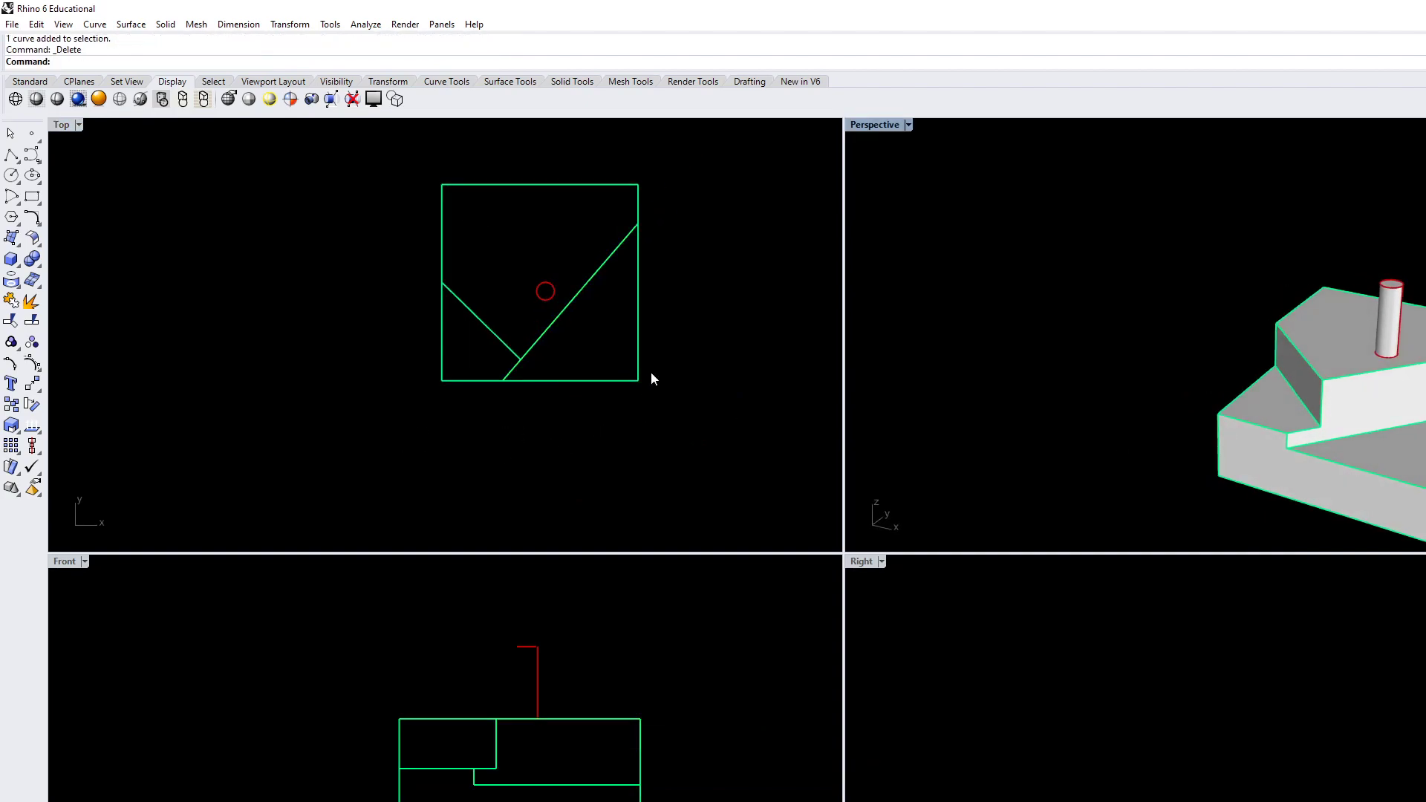
right_drag(647, 372, 639, 439)
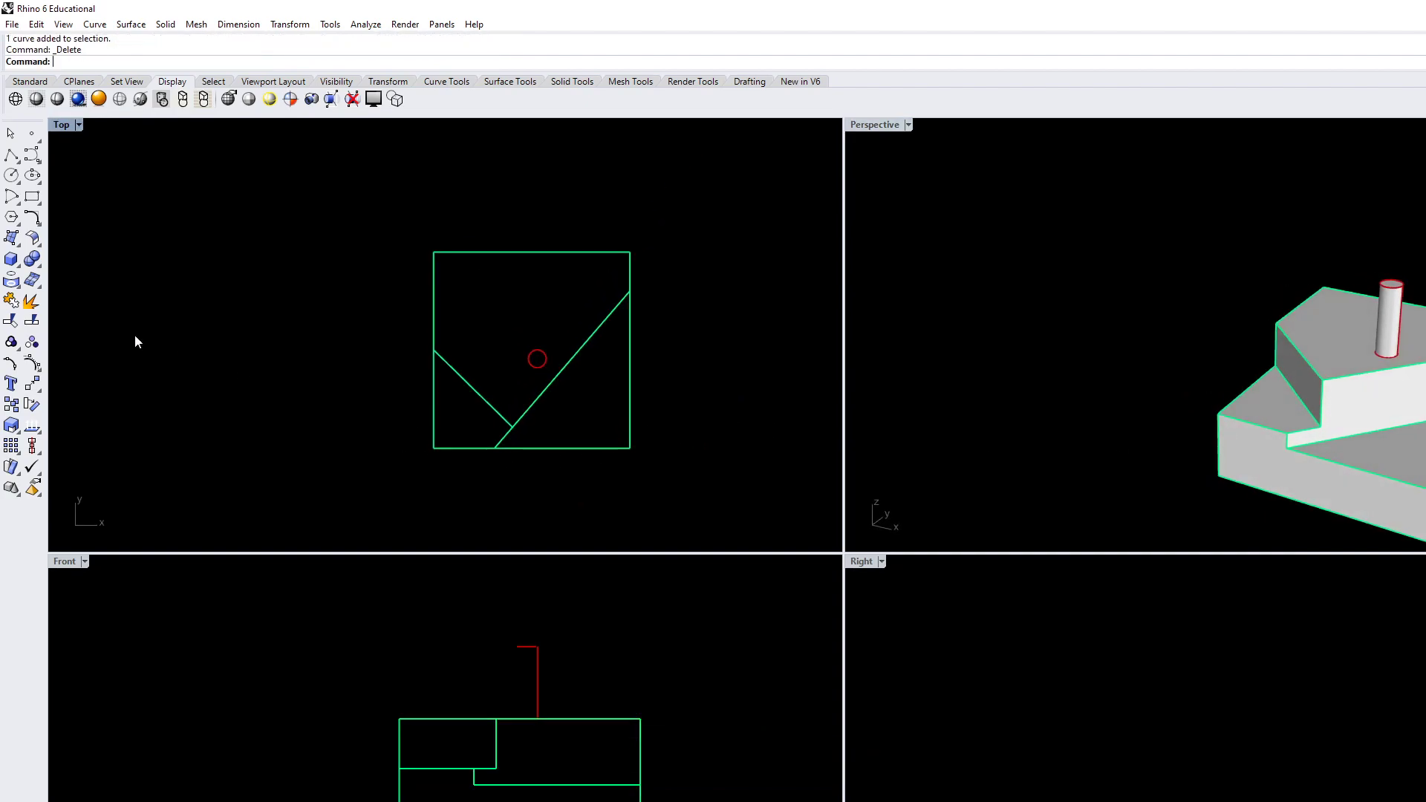
click(32, 156)
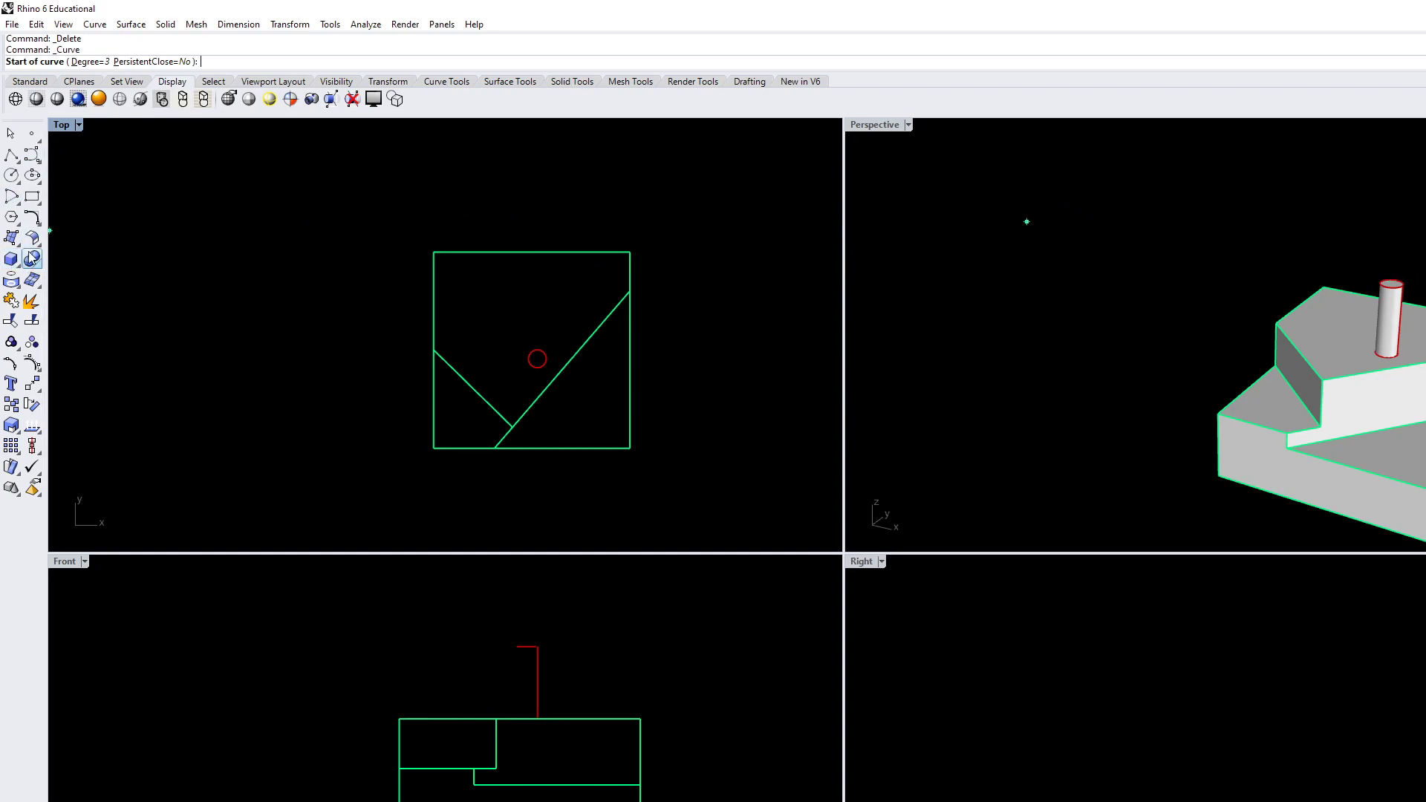
click(489, 181)
click(469, 281)
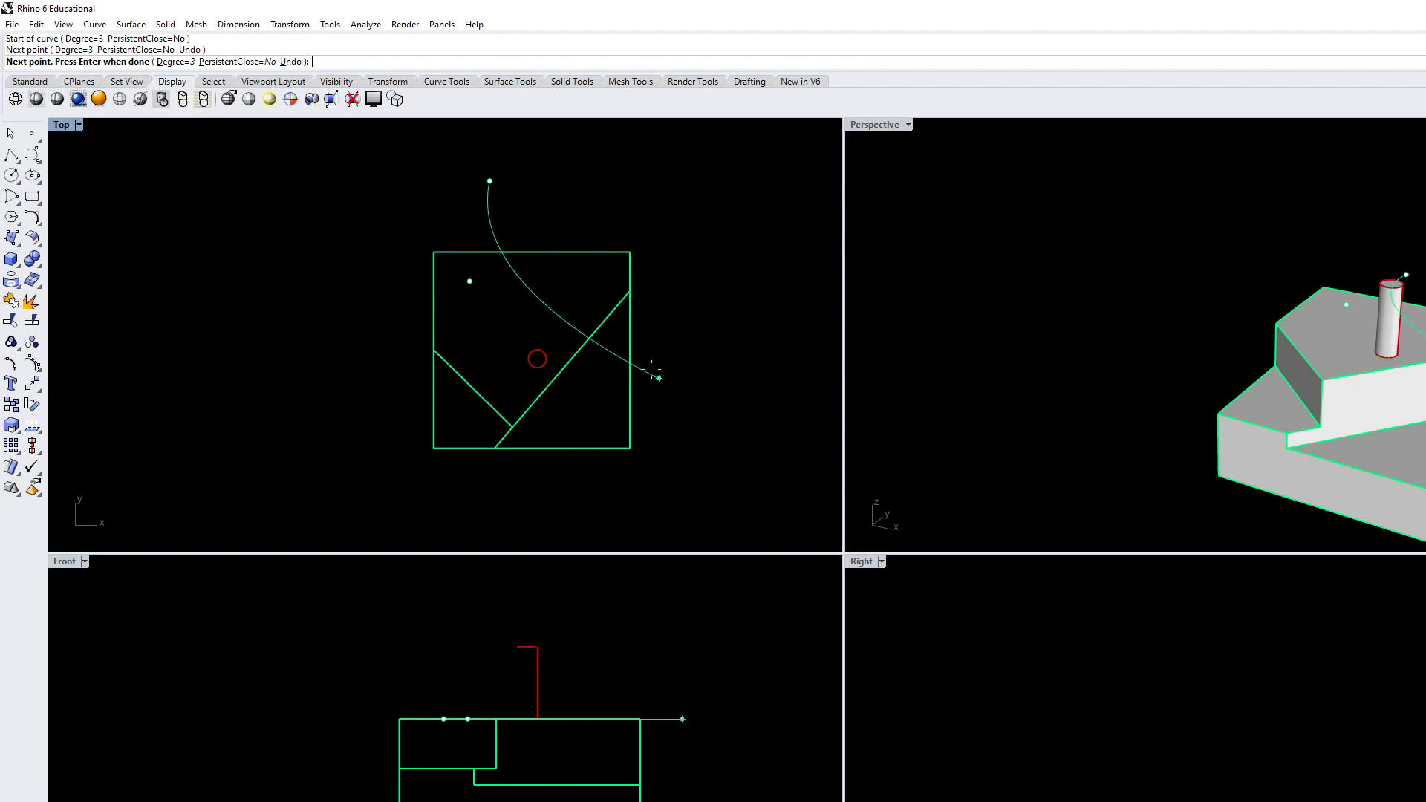
click(596, 386)
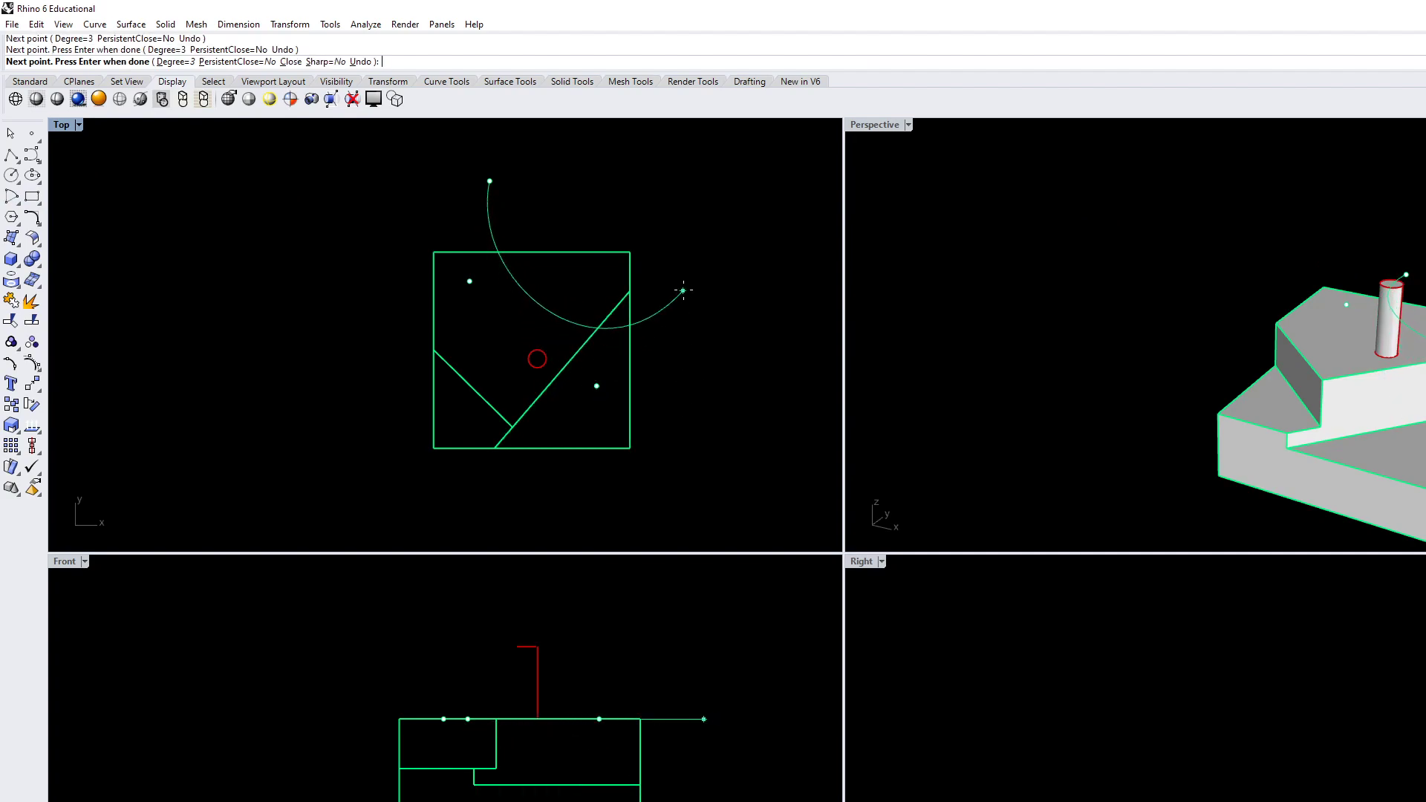
click(713, 320)
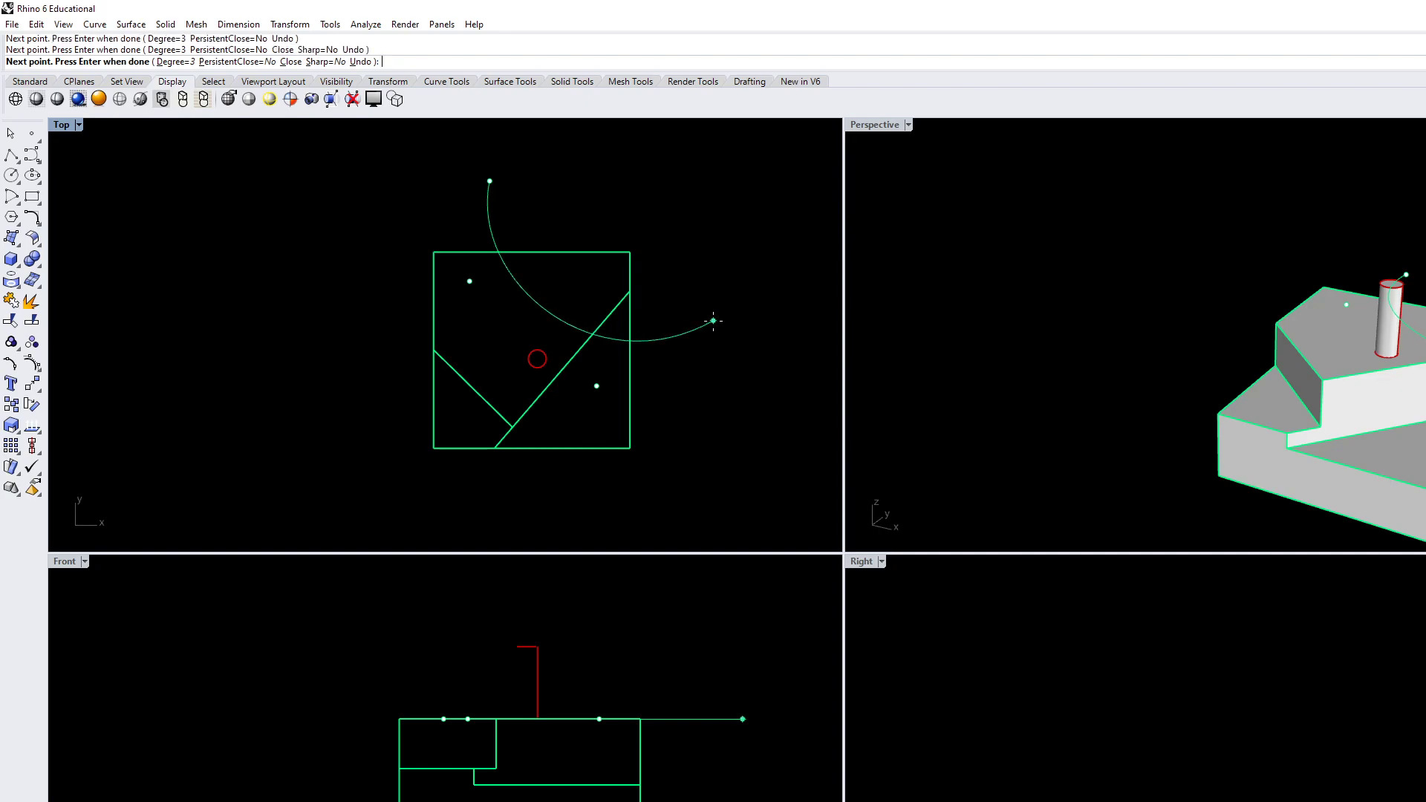
key(Return)
click(691, 335)
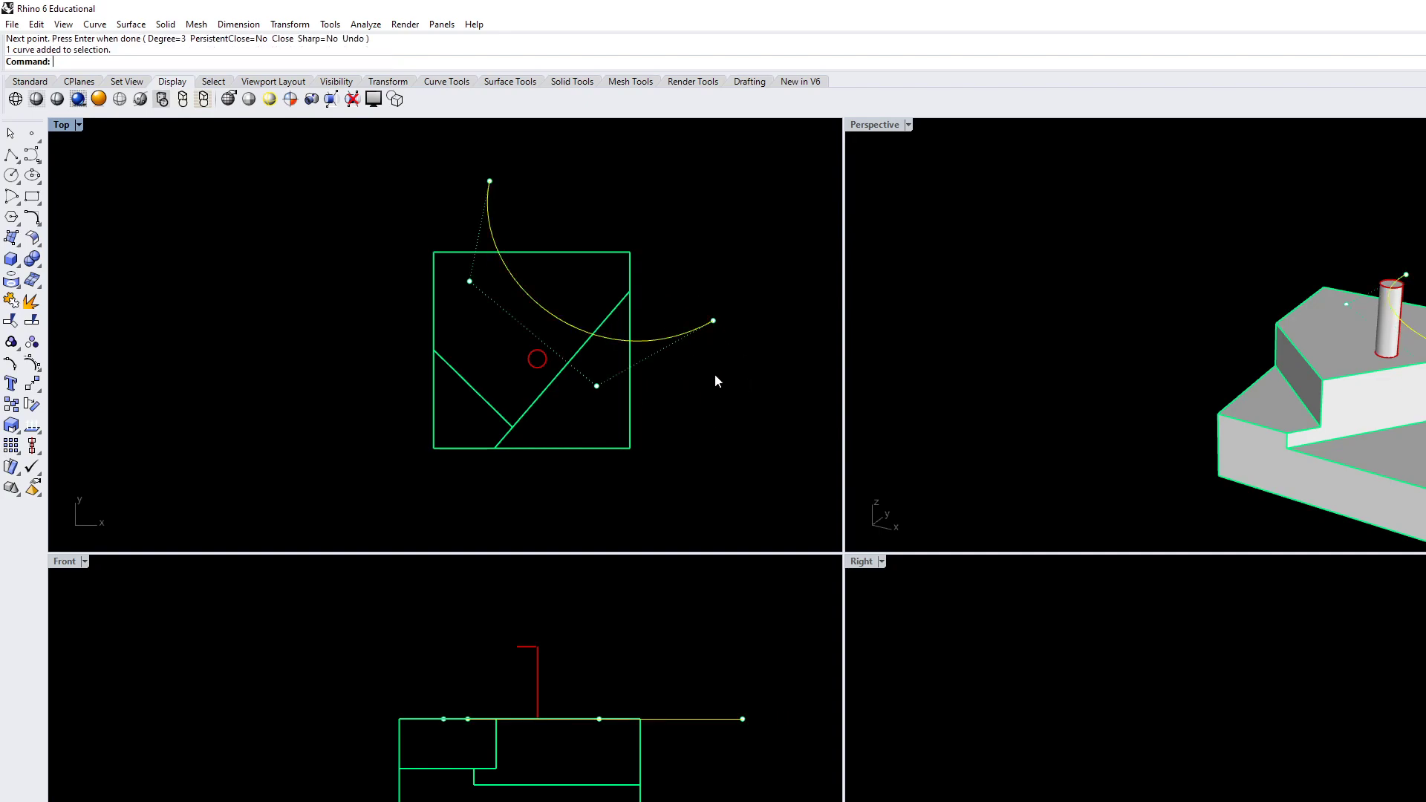
key(Escape)
key(Escape)
WireCut the block along the arced curve slightly deeper than the previous cut, cutting away the upper-right corner in the Top view
text(Wrie)
key(Return)
text(WireCut)
key(Return)
click(697, 331)
click(1342, 414)
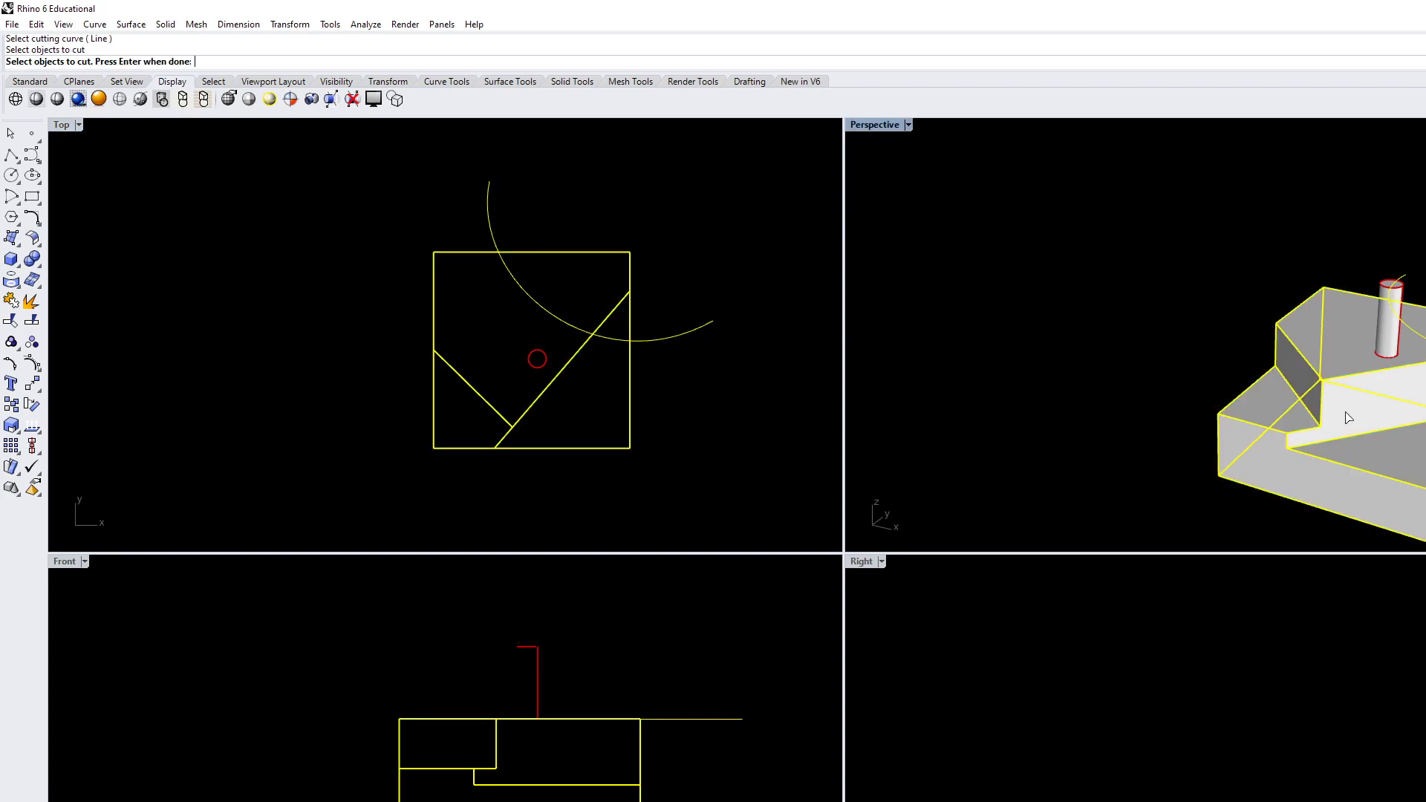
key(Return)
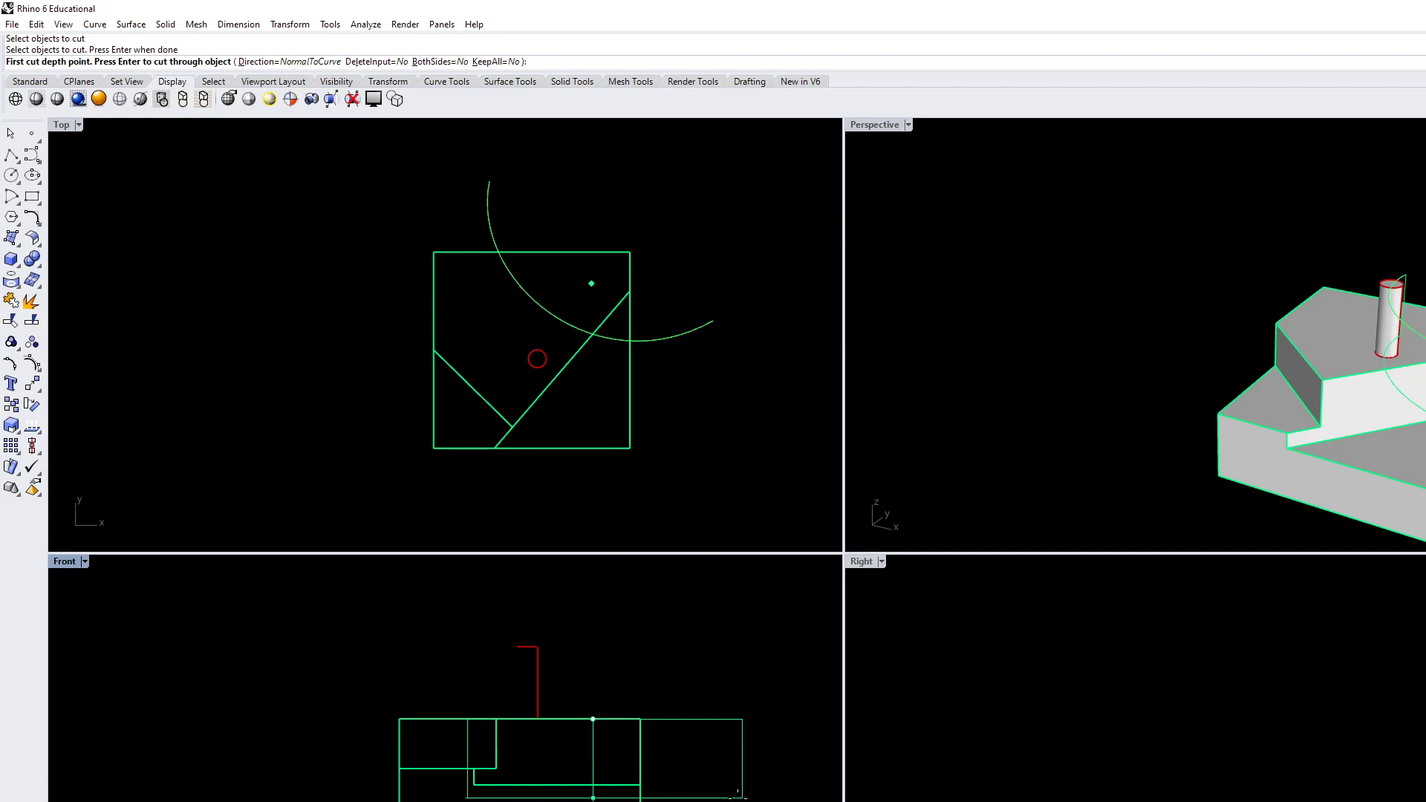
click(737, 793)
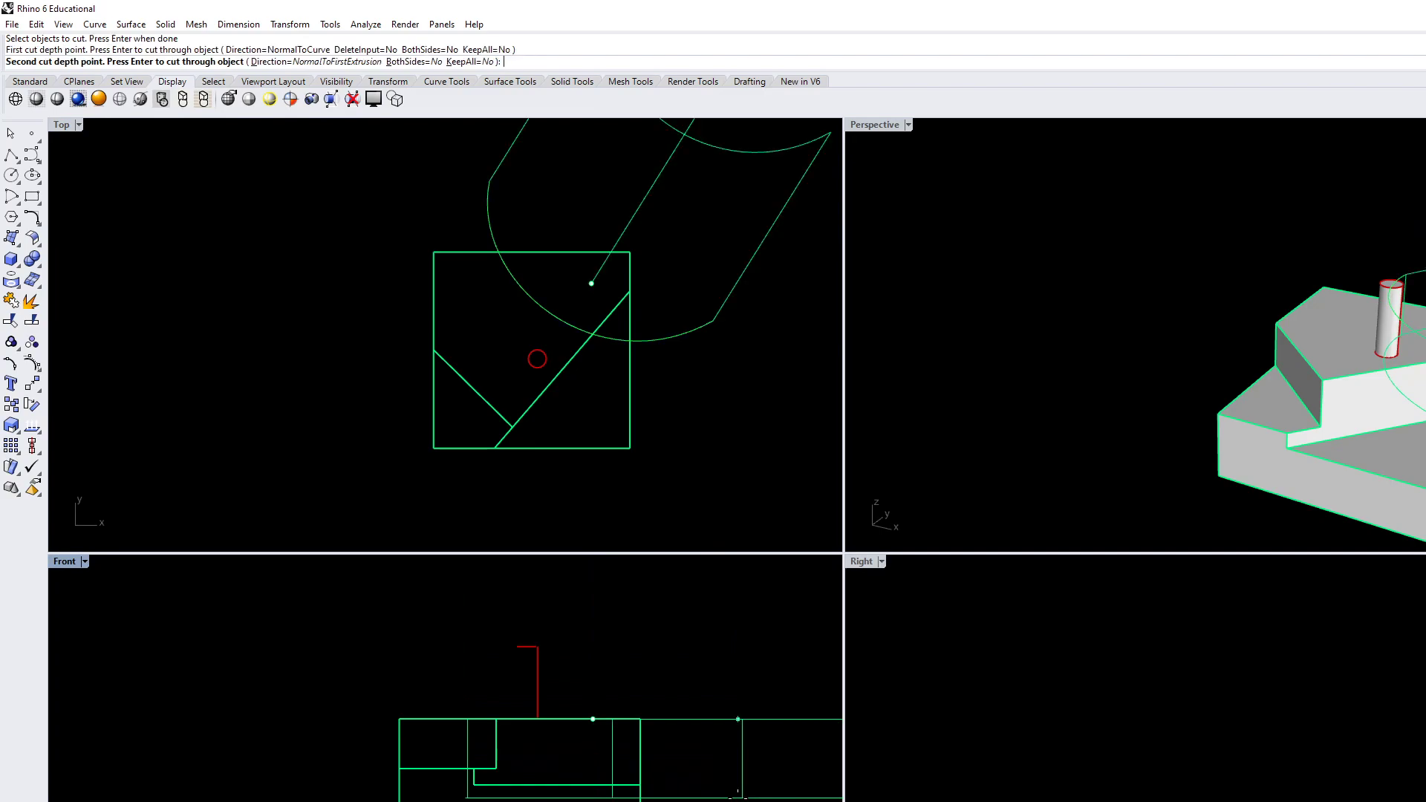
click(778, 256)
key(Return)
Delete the arced cutting curve at the block's upper-right corner
right_drag(1141, 407, 720, 343)
click(684, 332)
key(Delete)
Draw a single-segment diagonal polyline in the Top view from outside the block's left edge into the curved cut area, above the cylinder
scroll(764, 356, down, 1)
scroll(502, 325, up, 1)
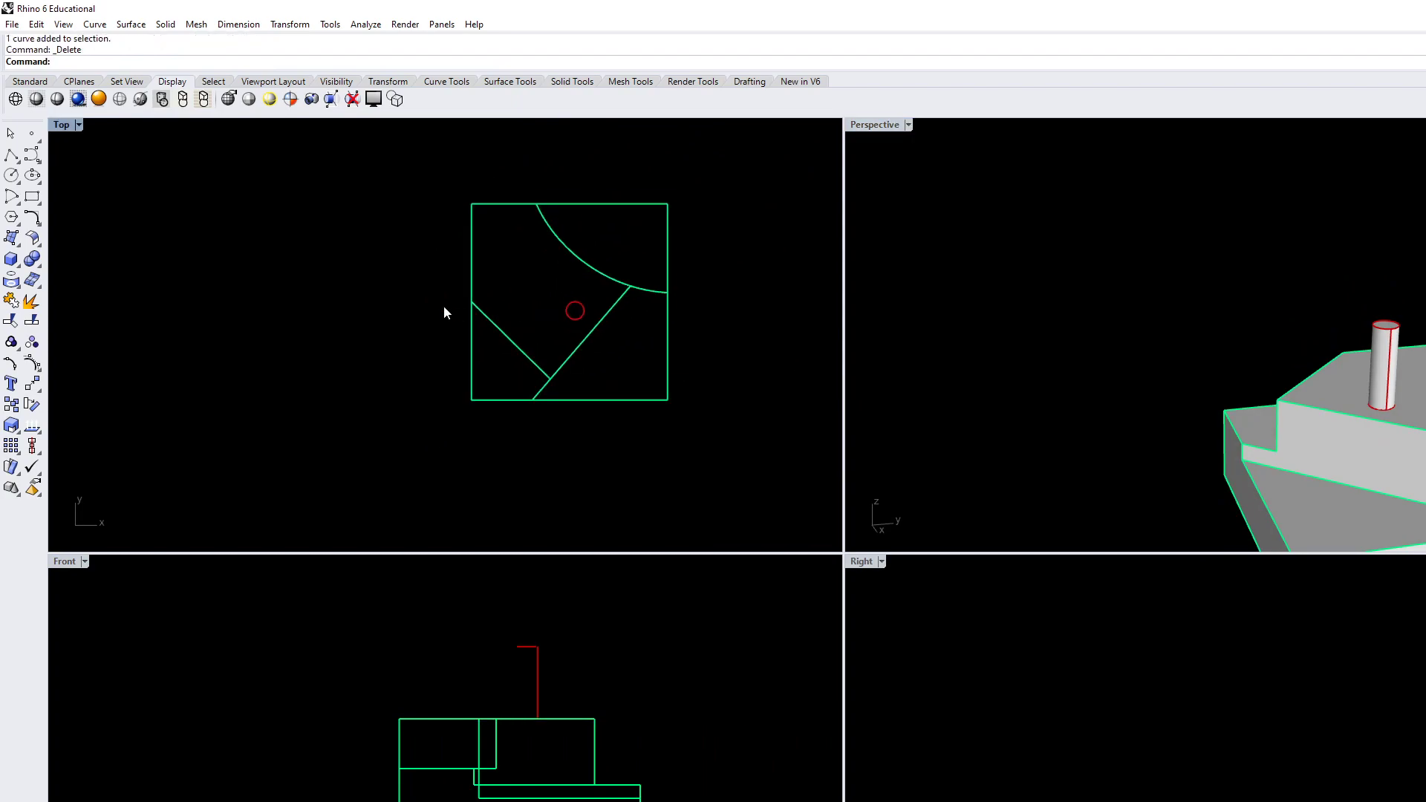
click(12, 154)
click(438, 359)
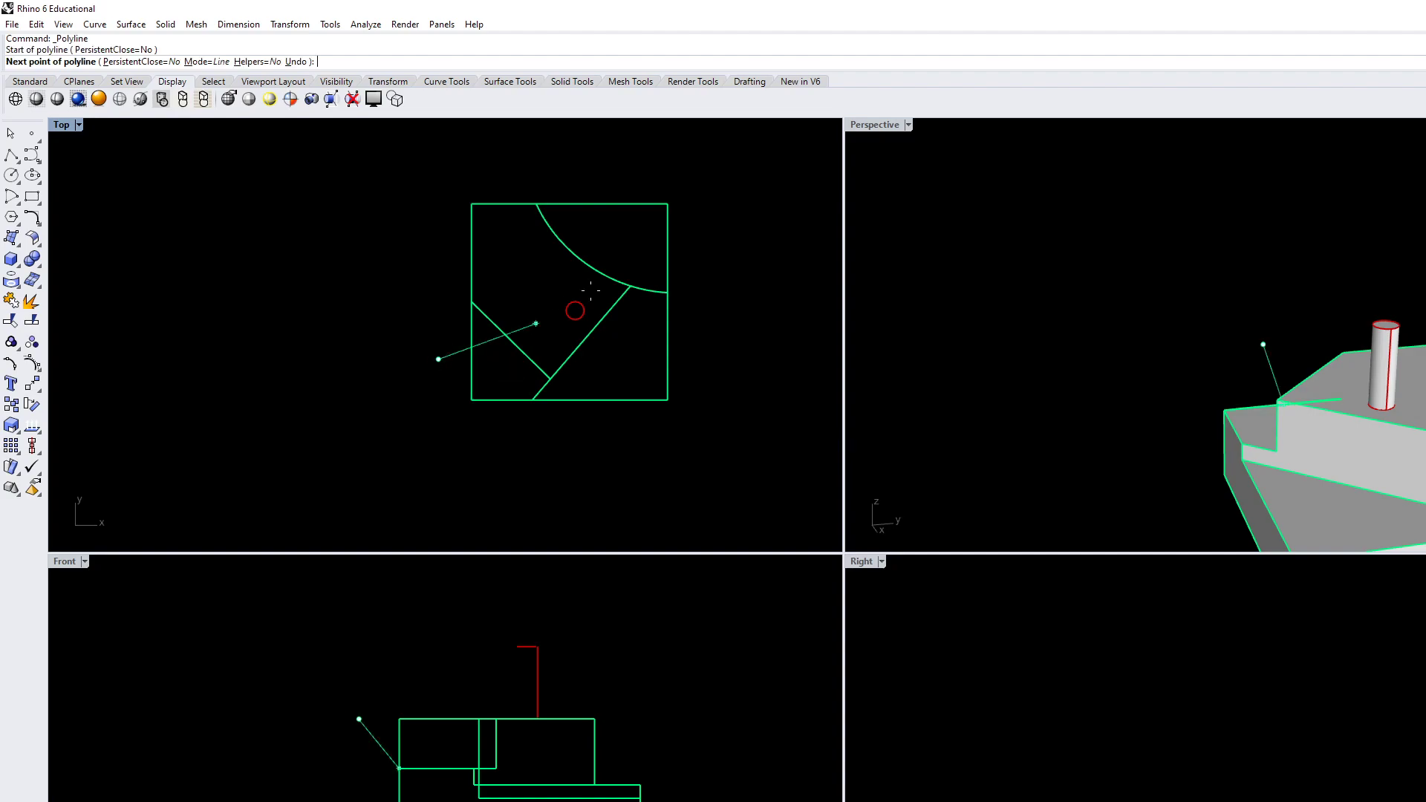
click(591, 239)
key(Return)
WireCut a limited-width strip from the block's upper-left portion, partway down along the new line, and delete that line
text(WireCut)
key(Return)
click(656, 406)
key(Return)
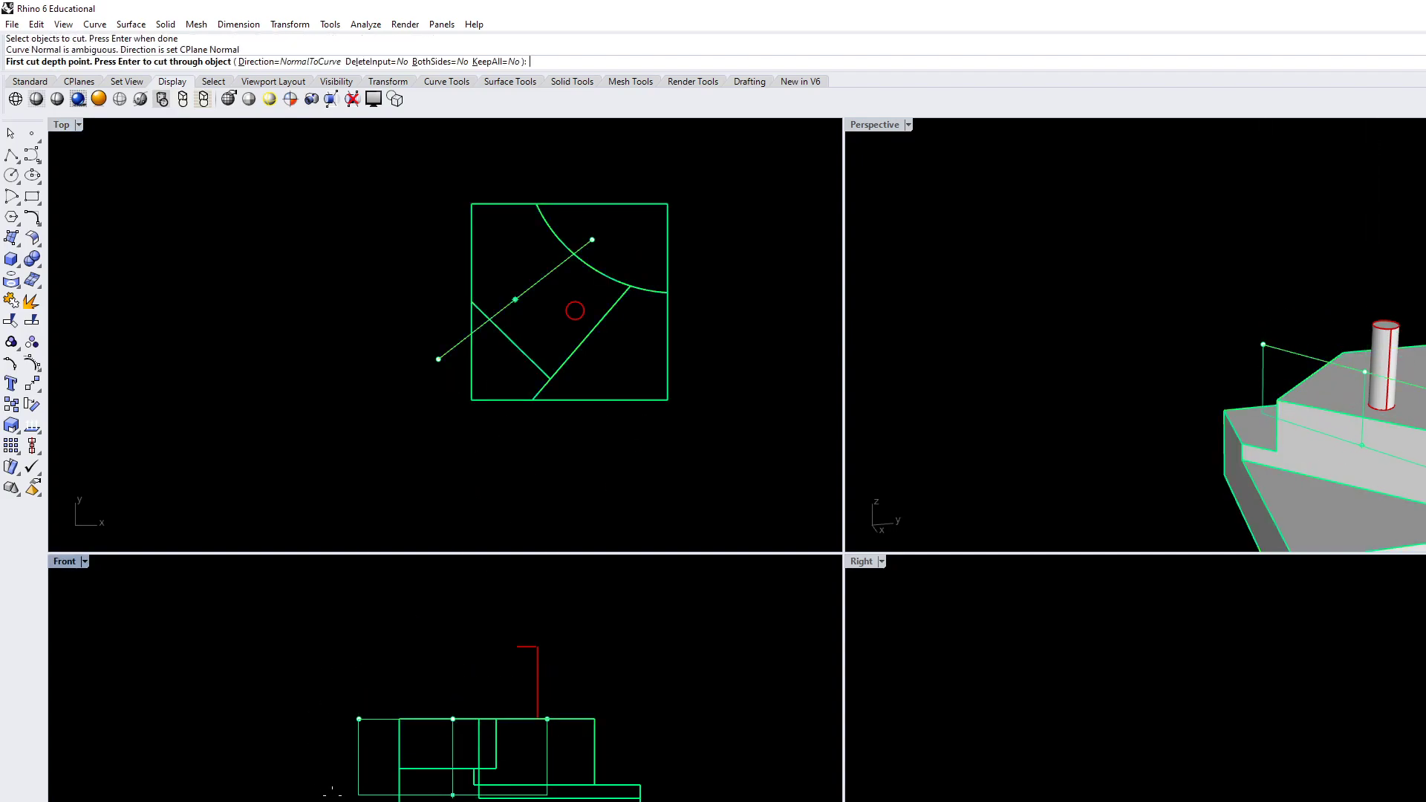
click(343, 791)
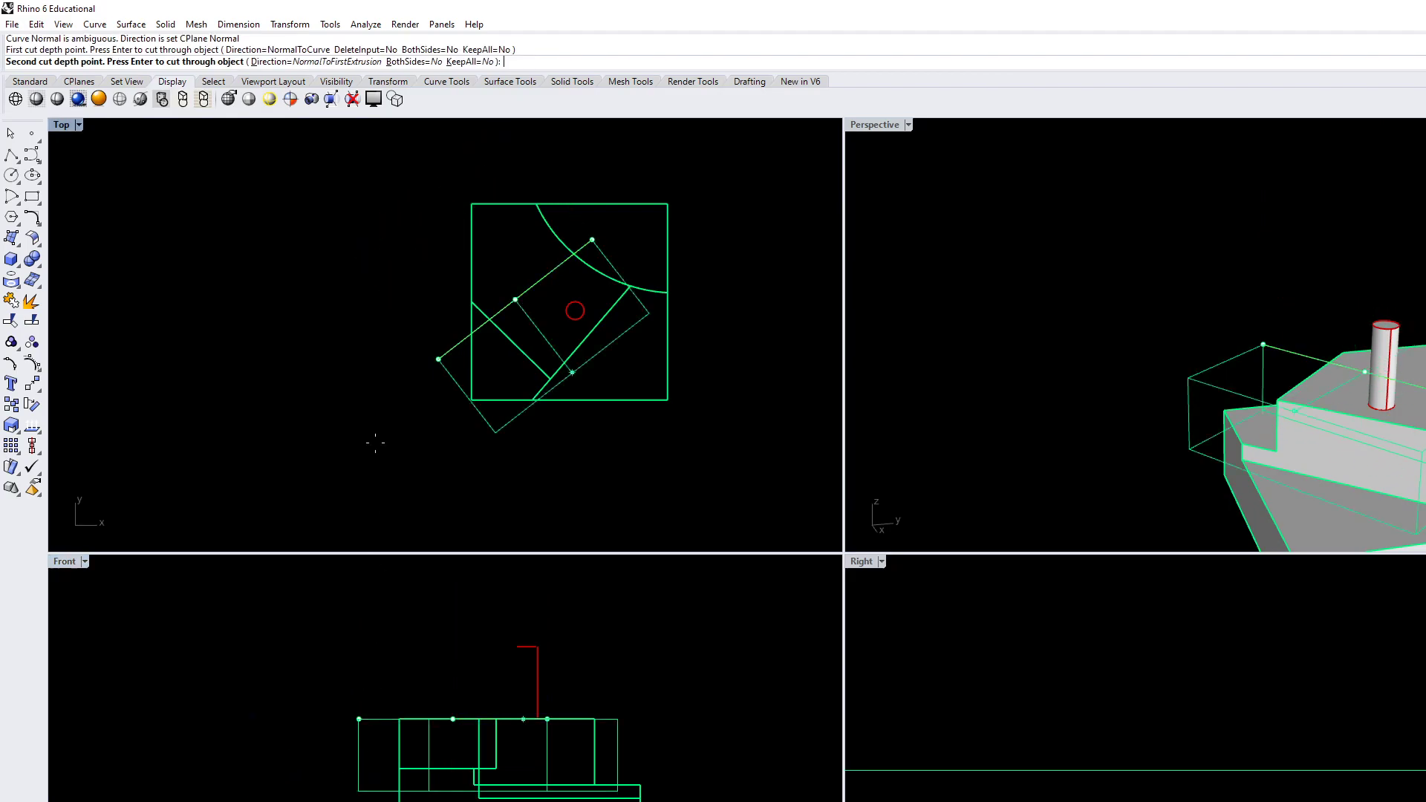
click(430, 274)
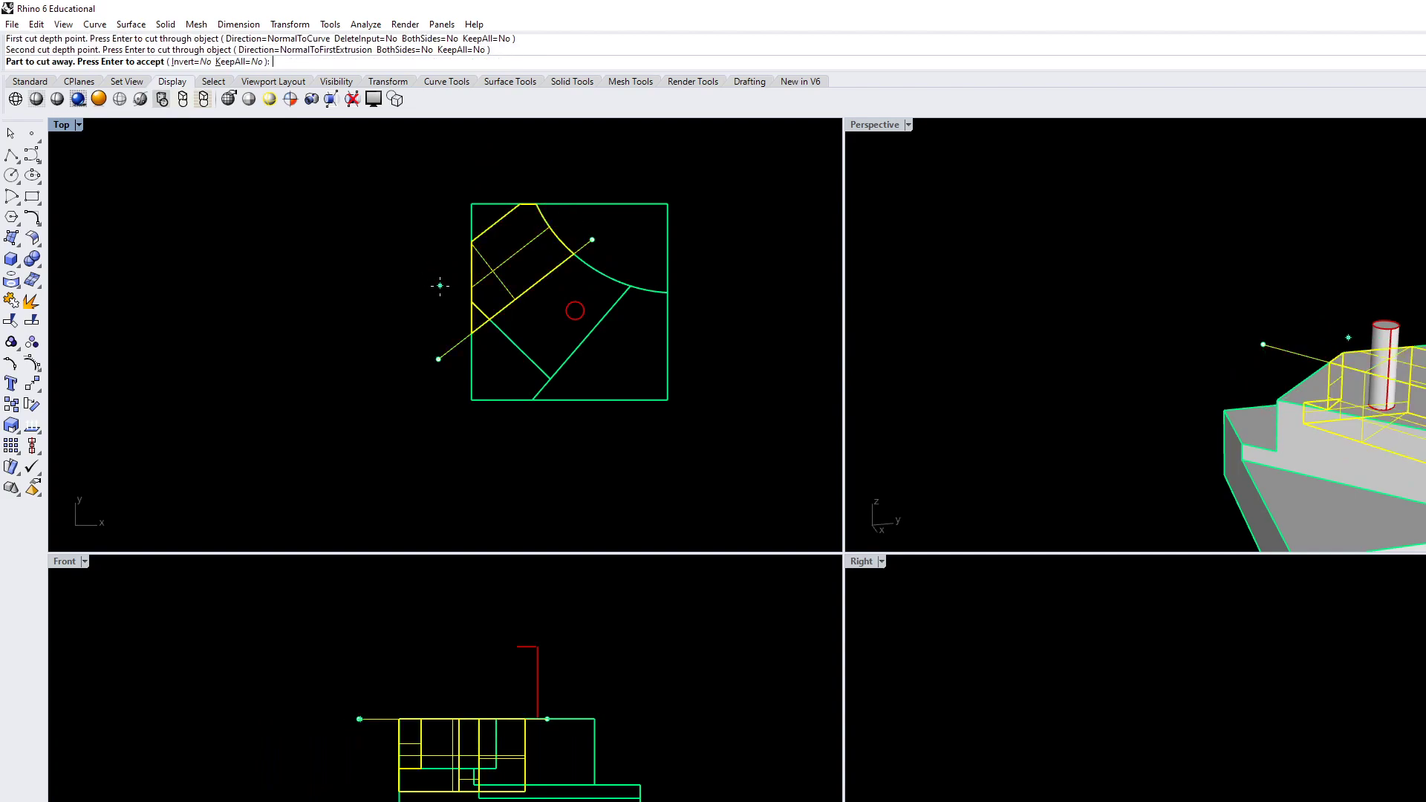
key(Return)
right_drag(657, 444, 686, 441)
key(Delete)
Draw a near-vertical single-segment polyline in the Top view, left of the cylinder, crossing both slanted edges of the raised central portion
right_drag(1341, 407, 1265, 446)
scroll(1204, 349, down, 5)
scroll(1247, 435, up, 2)
scroll(668, 397, up, 3)
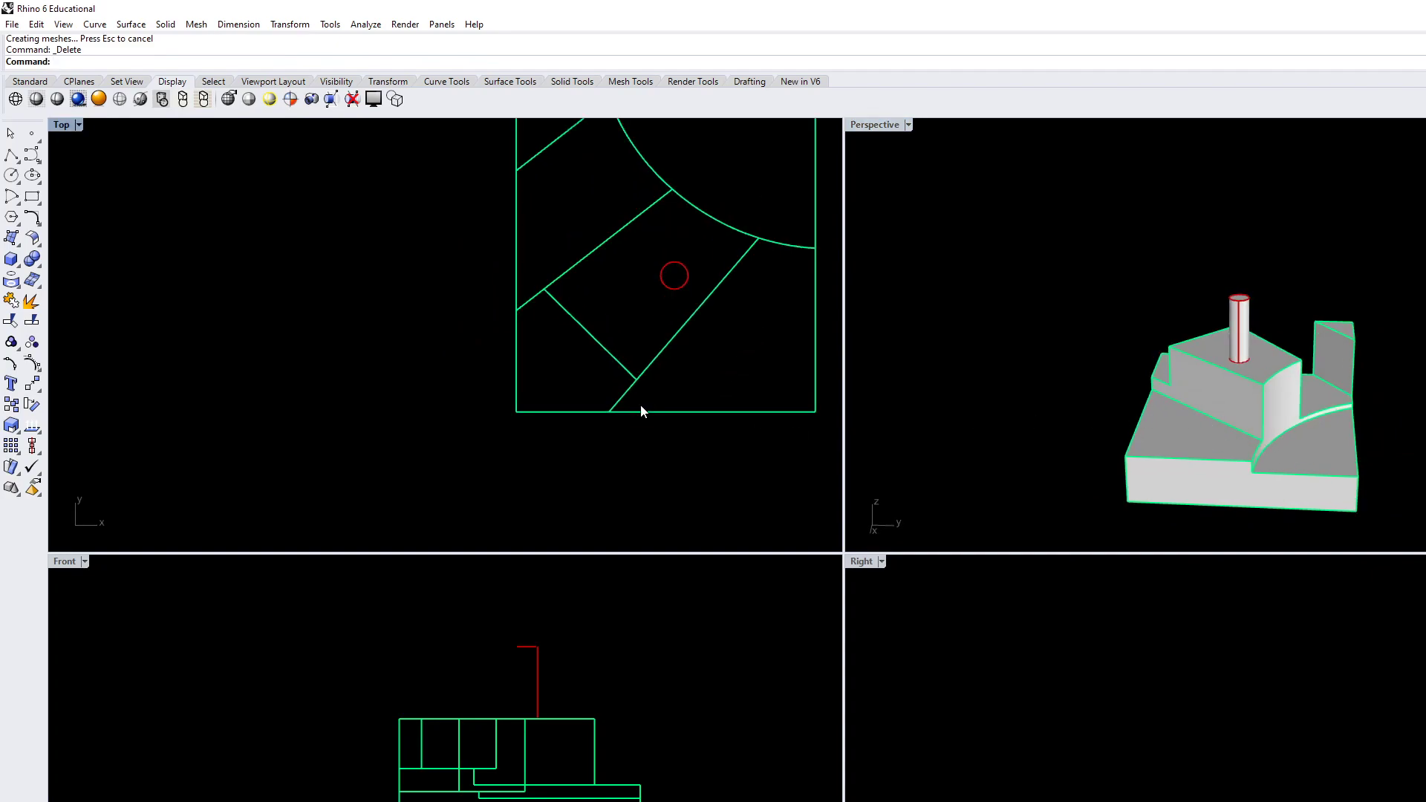
right_drag(1116, 340, 1112, 398)
scroll(1098, 375, down, 4)
right_drag(576, 312, 550, 343)
scroll(549, 333, up, 4)
click(11, 154)
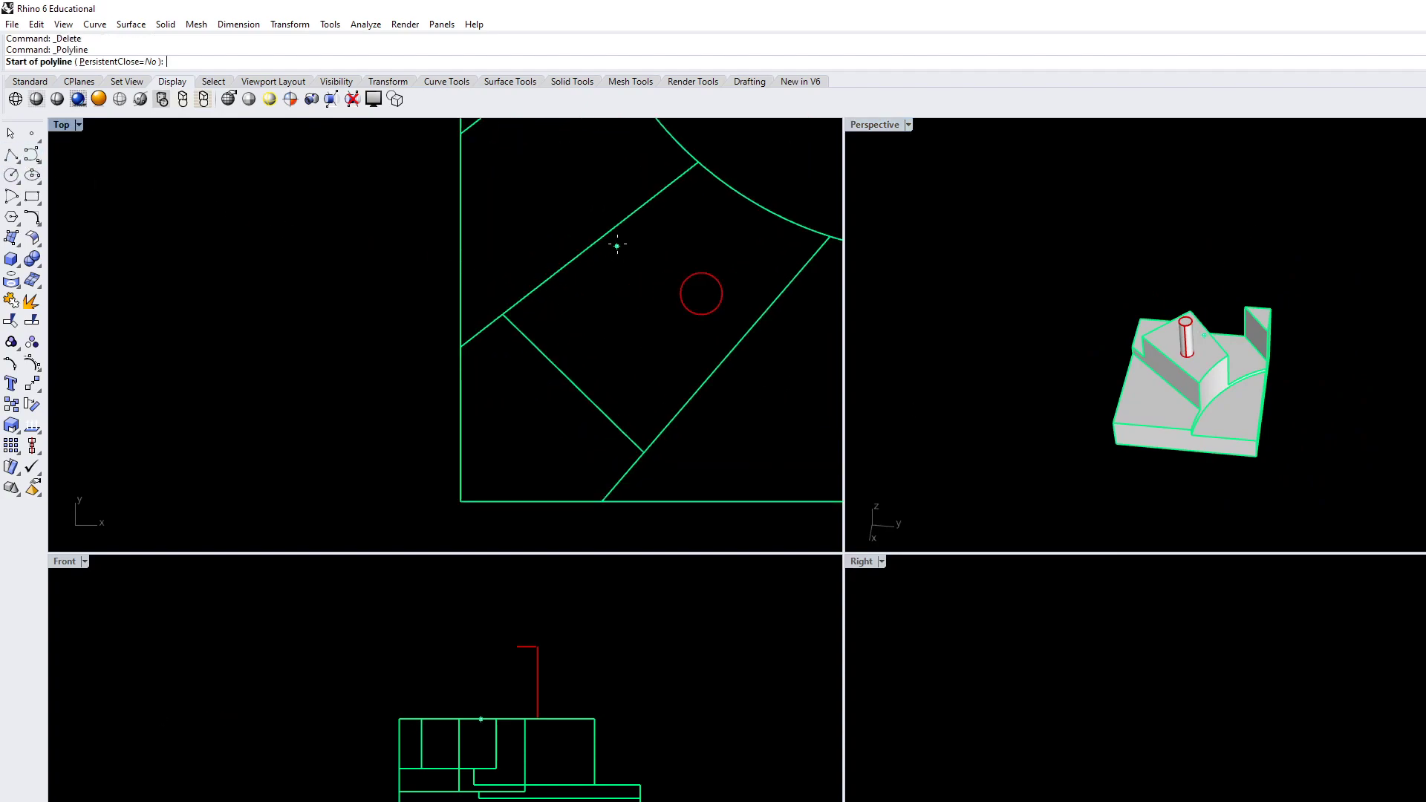
click(591, 171)
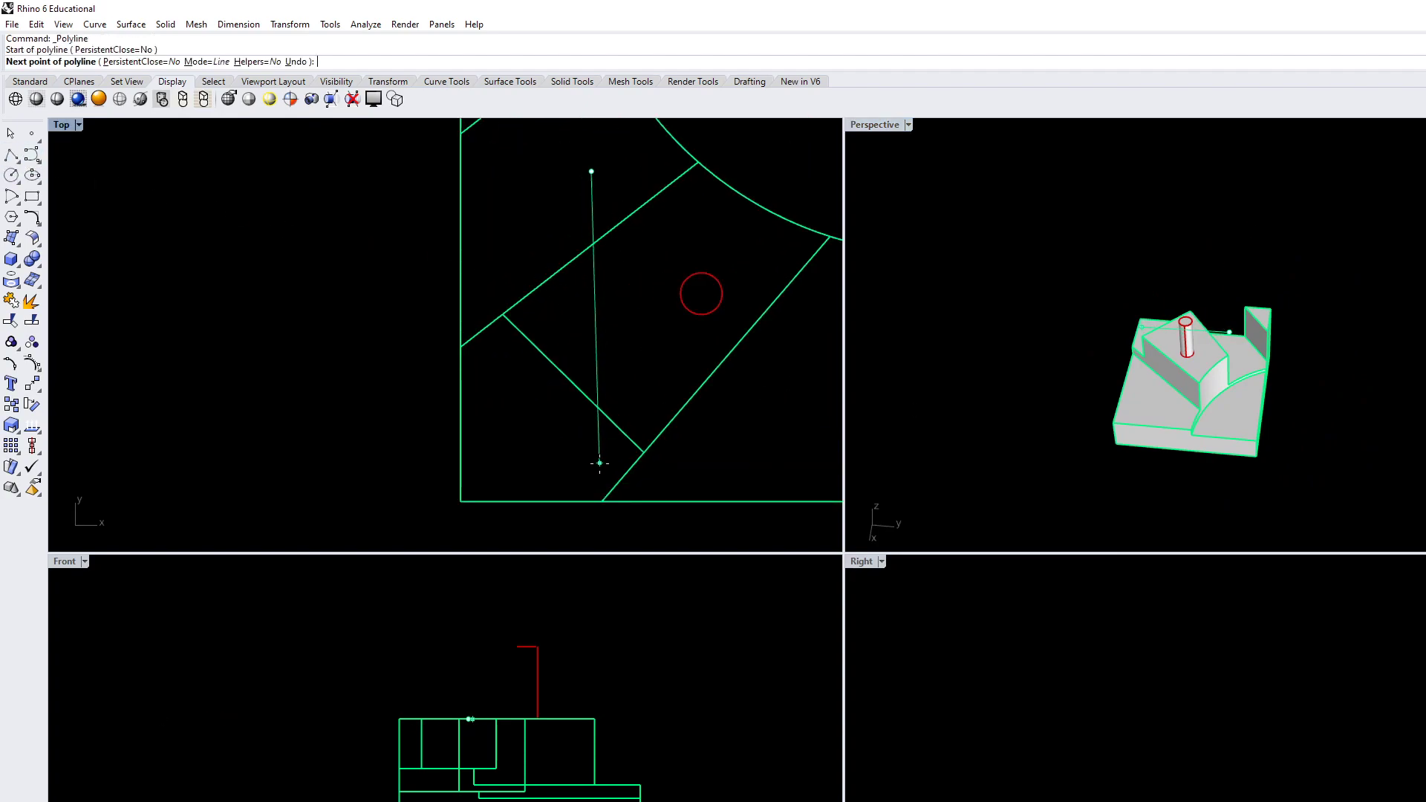
click(590, 435)
key(Return)
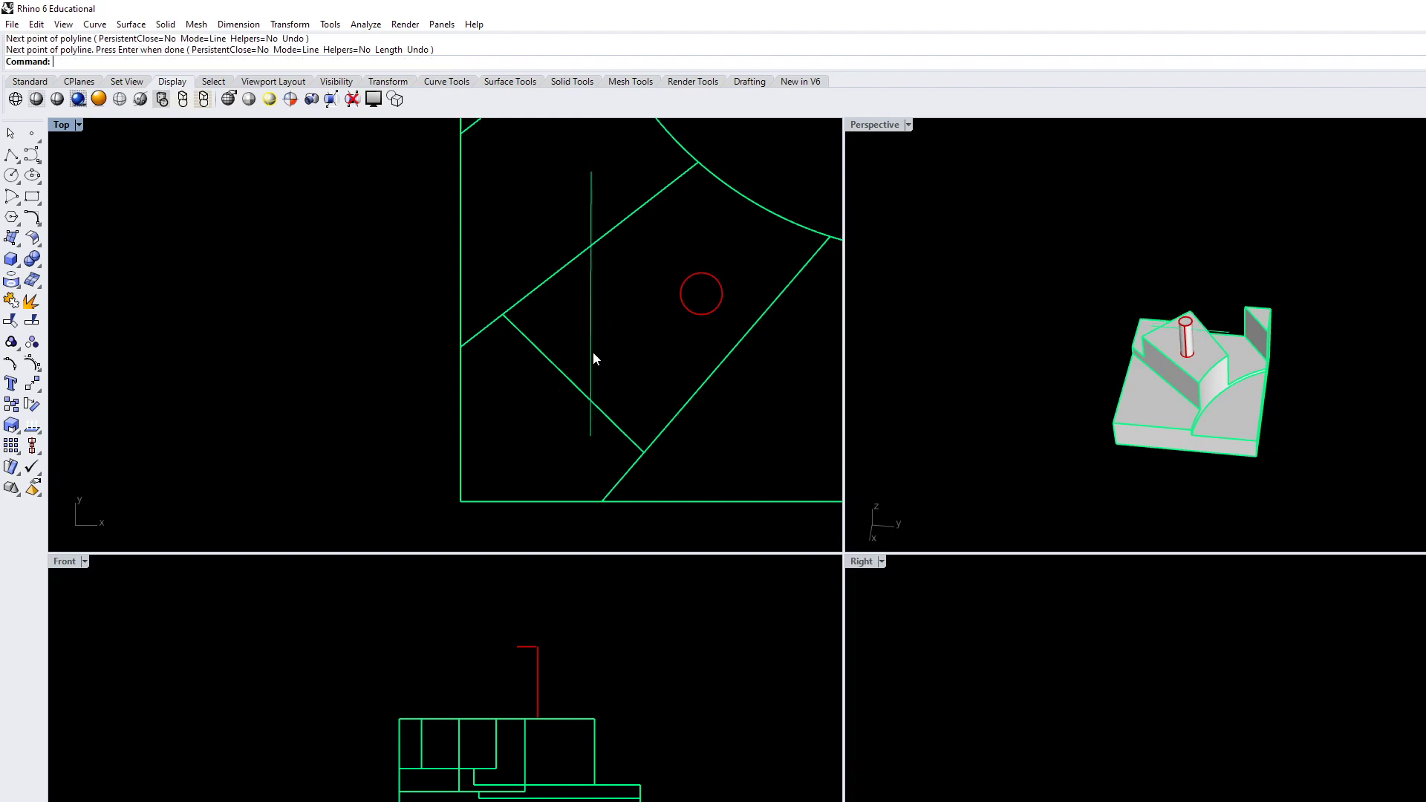
click(592, 355)
text(wirecut)
key(Return)
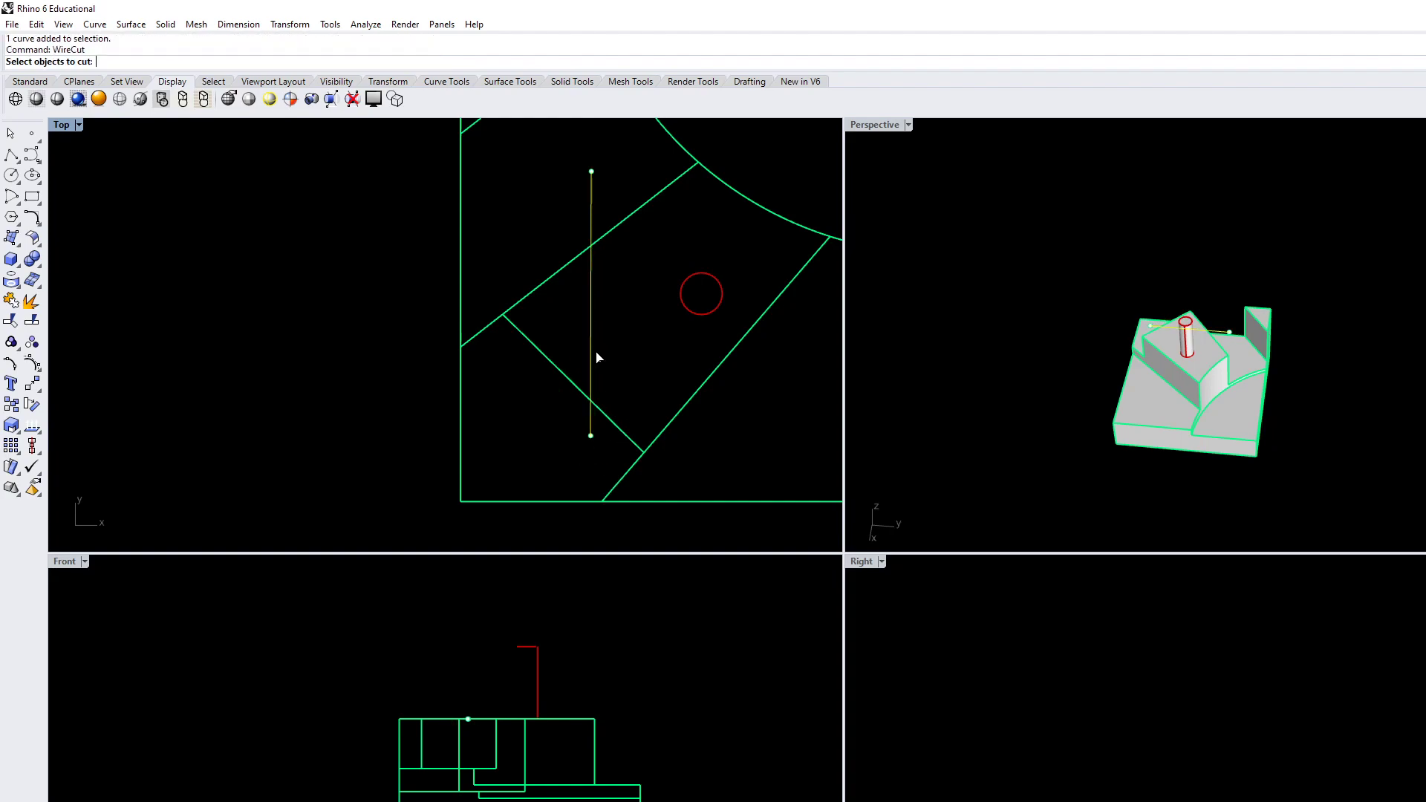
click(1118, 425)
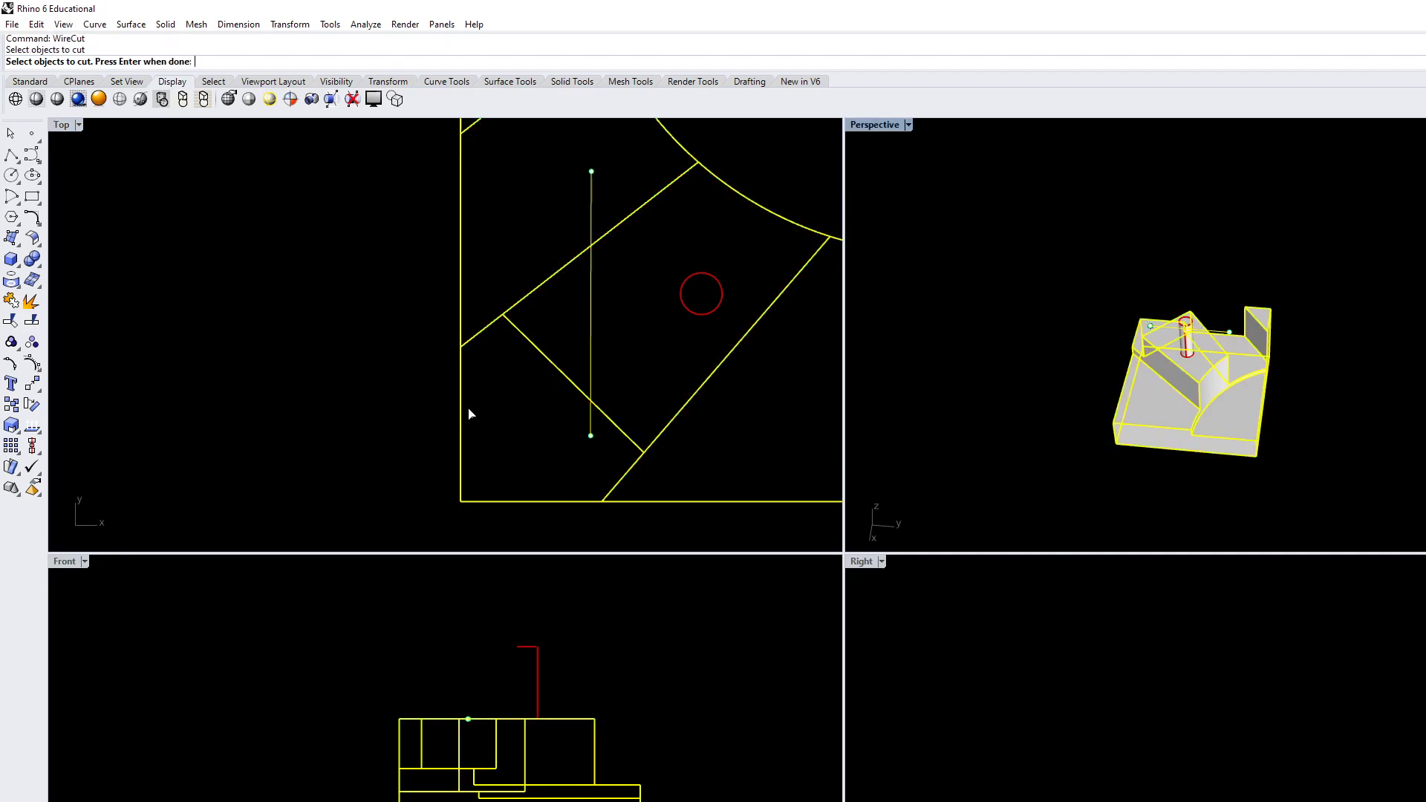
key(Return)
key(Return)
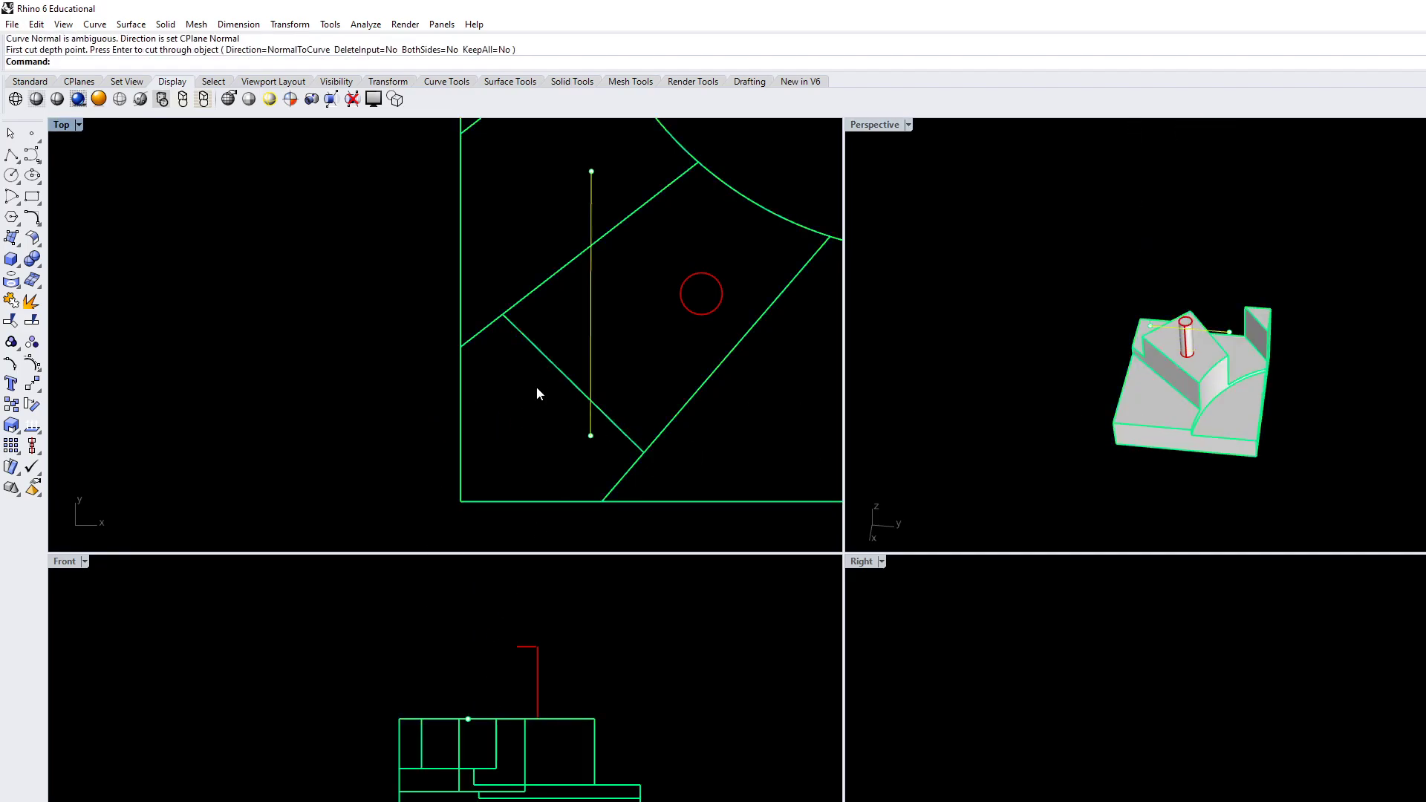
WireCut a rectangular recess partway down into the block, from the near-vertical line left of the cylinder out past the block's left edge
text(Wirecut)
key(Return)
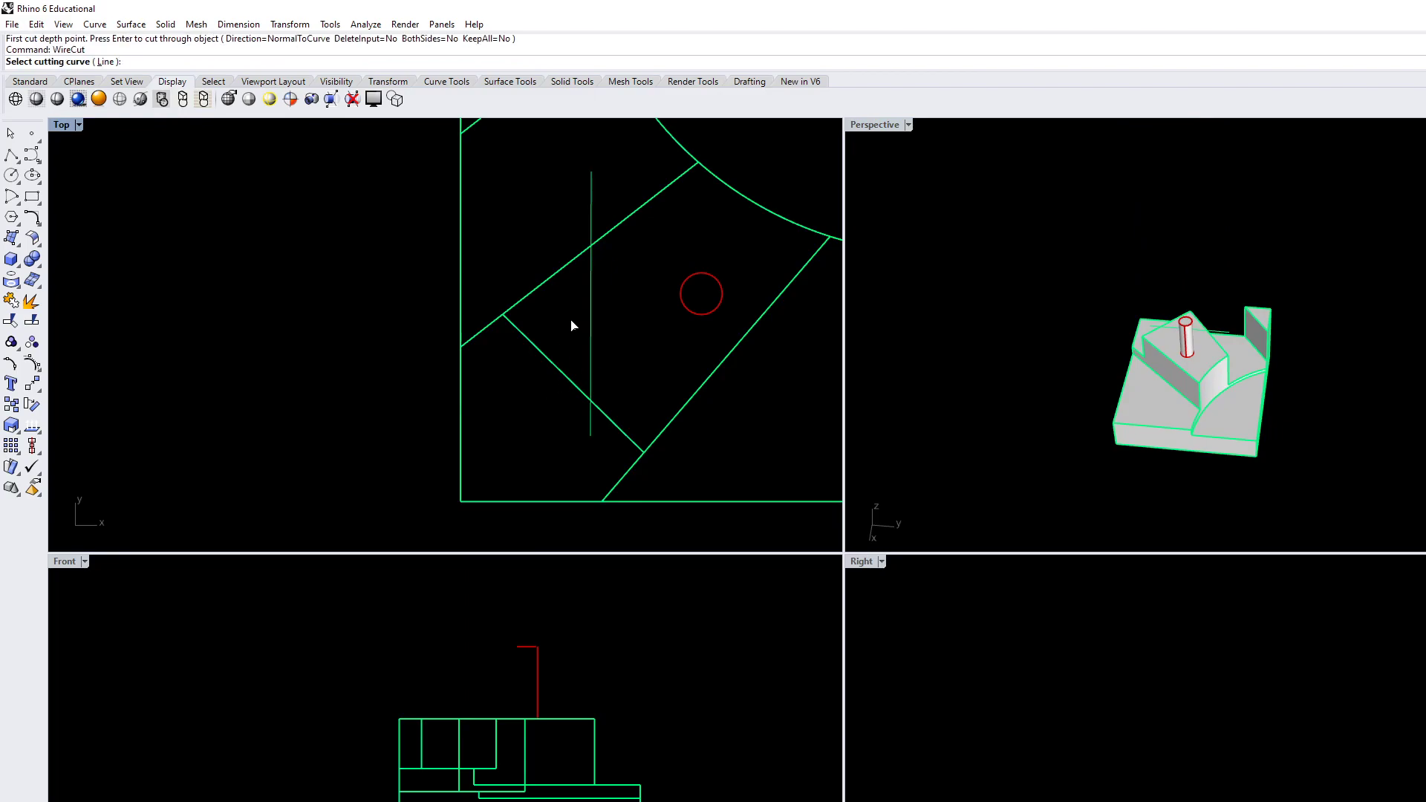
click(591, 343)
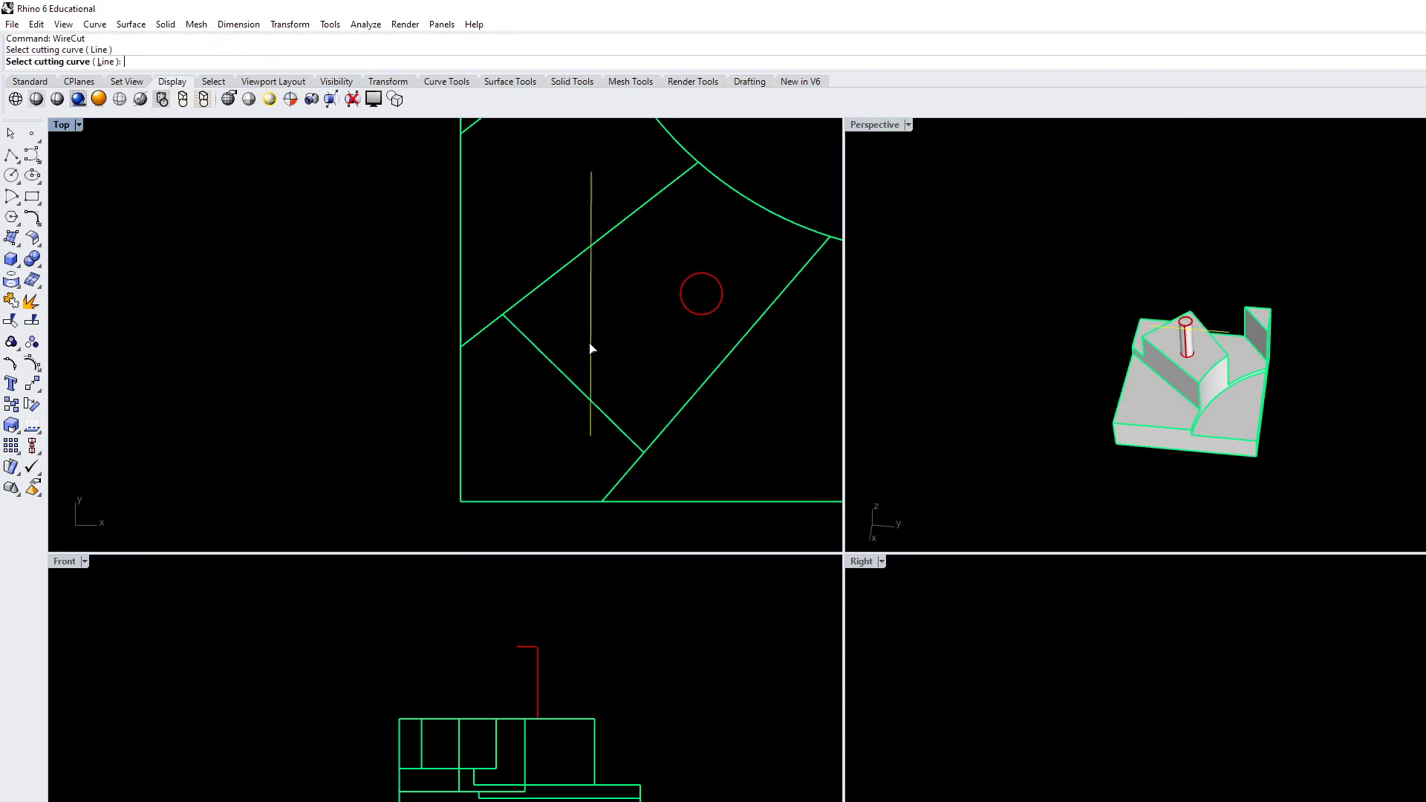
click(1178, 410)
key(Return)
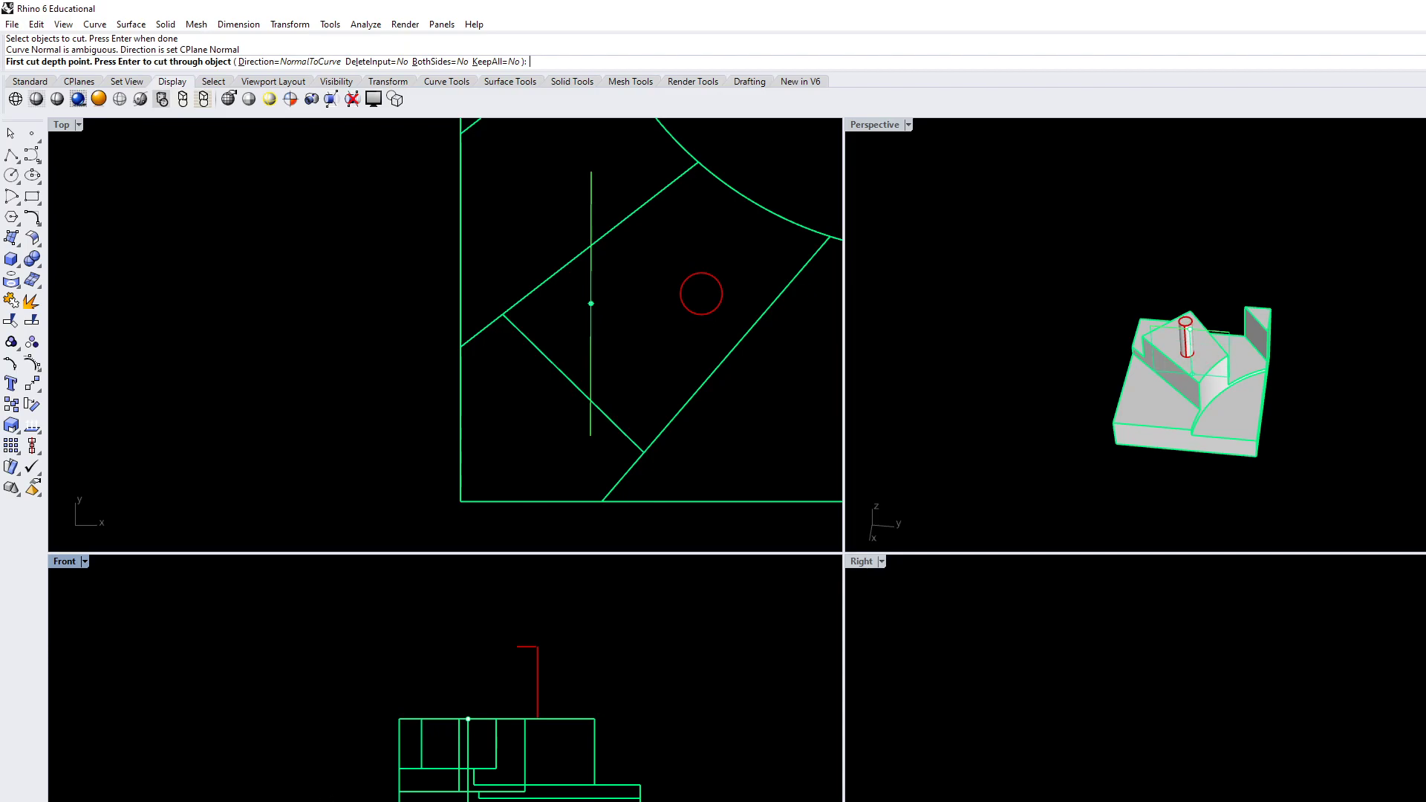
click(590, 303)
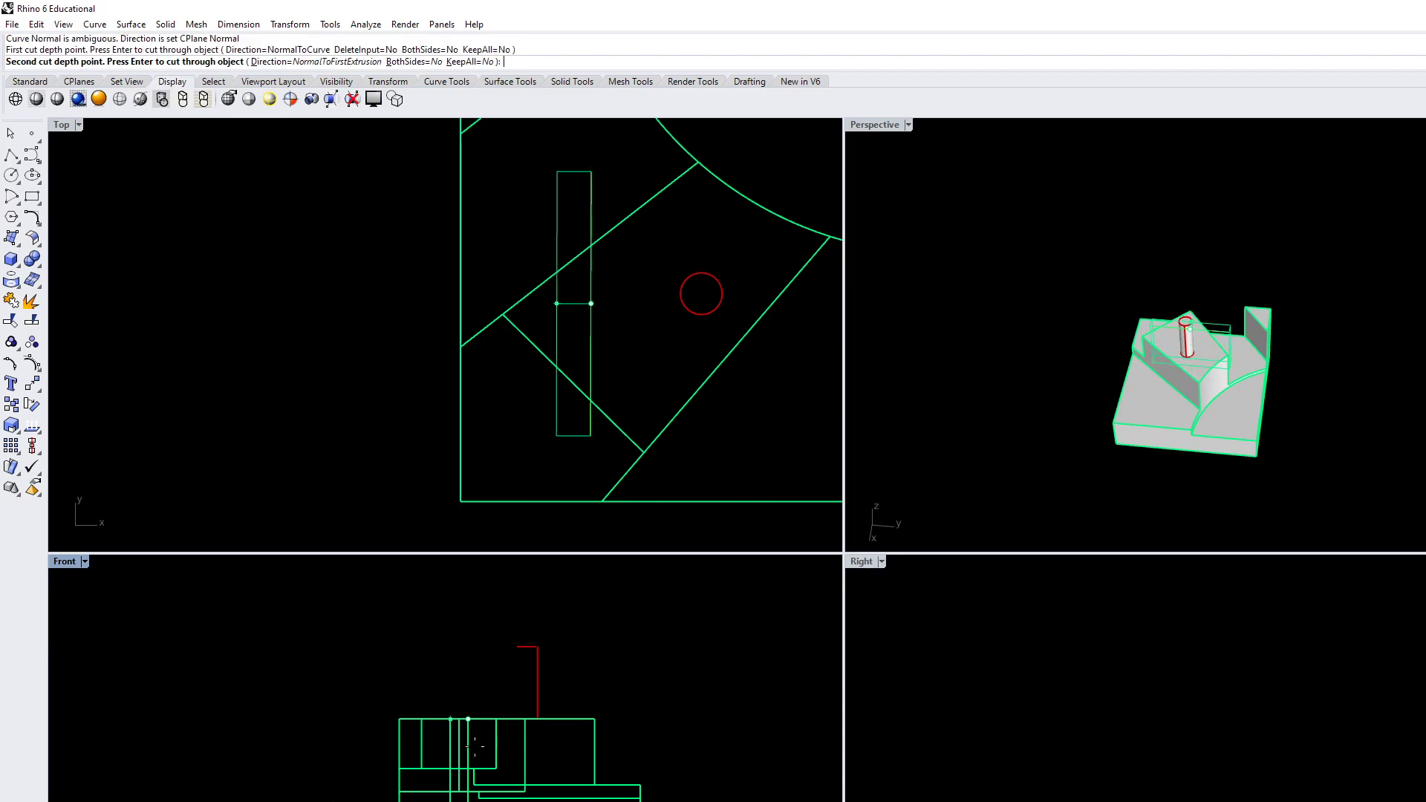
click(410, 393)
key(Return)
Delete the near-vertical cutting line left over beside the new recess
right_drag(1086, 403, 1267, 407)
scroll(1133, 388, up, 3)
scroll(1120, 336, up, 4)
right_drag(1118, 354, 1068, 295)
key(Delete)
Examine the rectangular recess and the surrounding terraces of the block from several angles in the Perspective view
mouse_move(1081, 298)
right_down()
mouse_move(1037, 312)
mouse_move(1088, 325)
right_up()
scroll(1089, 326, down, 12)
right_drag(1173, 405, 944, 417)
scroll(928, 405, up, 3)
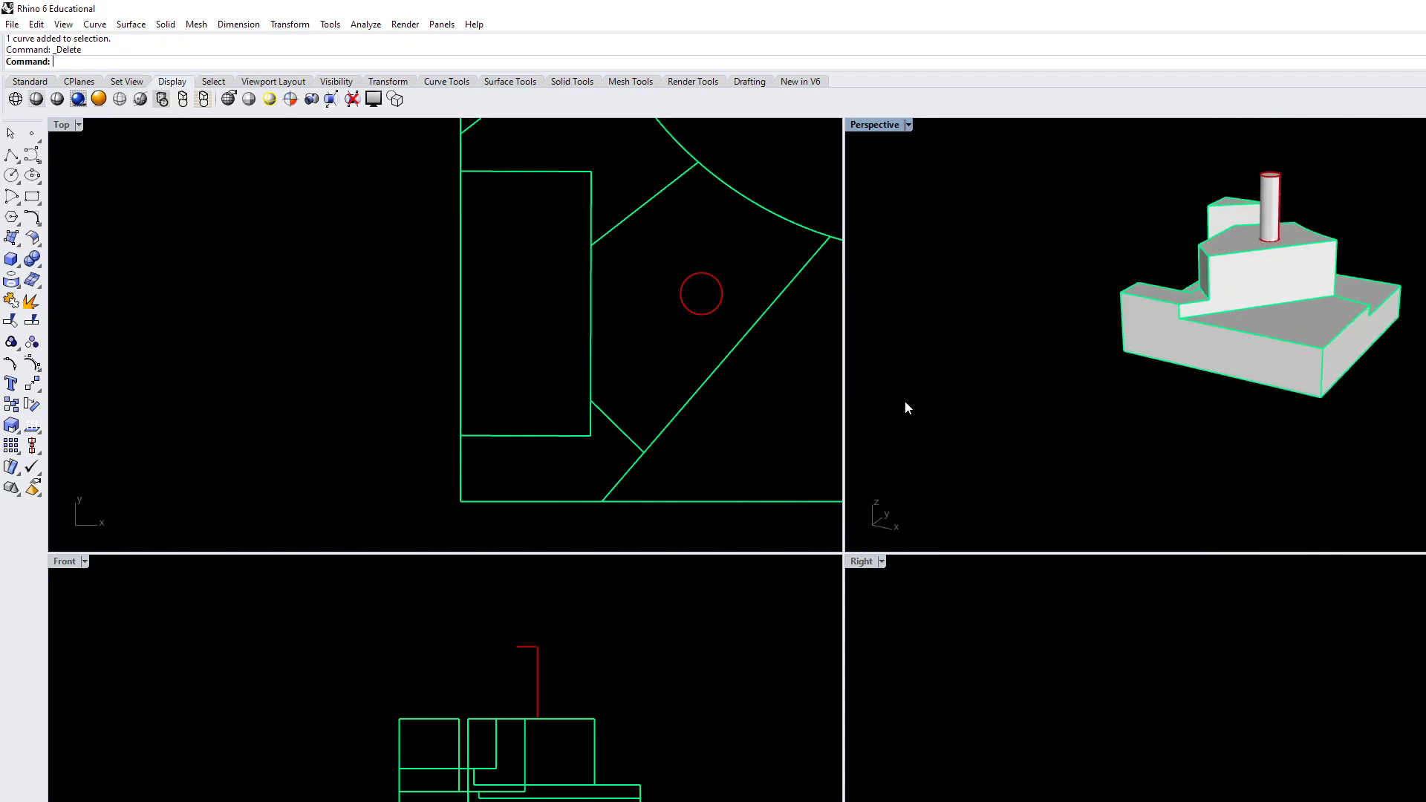
right_drag(1113, 330, 1353, 335)
click(1200, 401)
click(1369, 376)
right_drag(1255, 410, 1136, 417)
scroll(1050, 336, up, 7)
right_drag(1051, 336, 1066, 363)
scroll(1139, 315, down, 5)
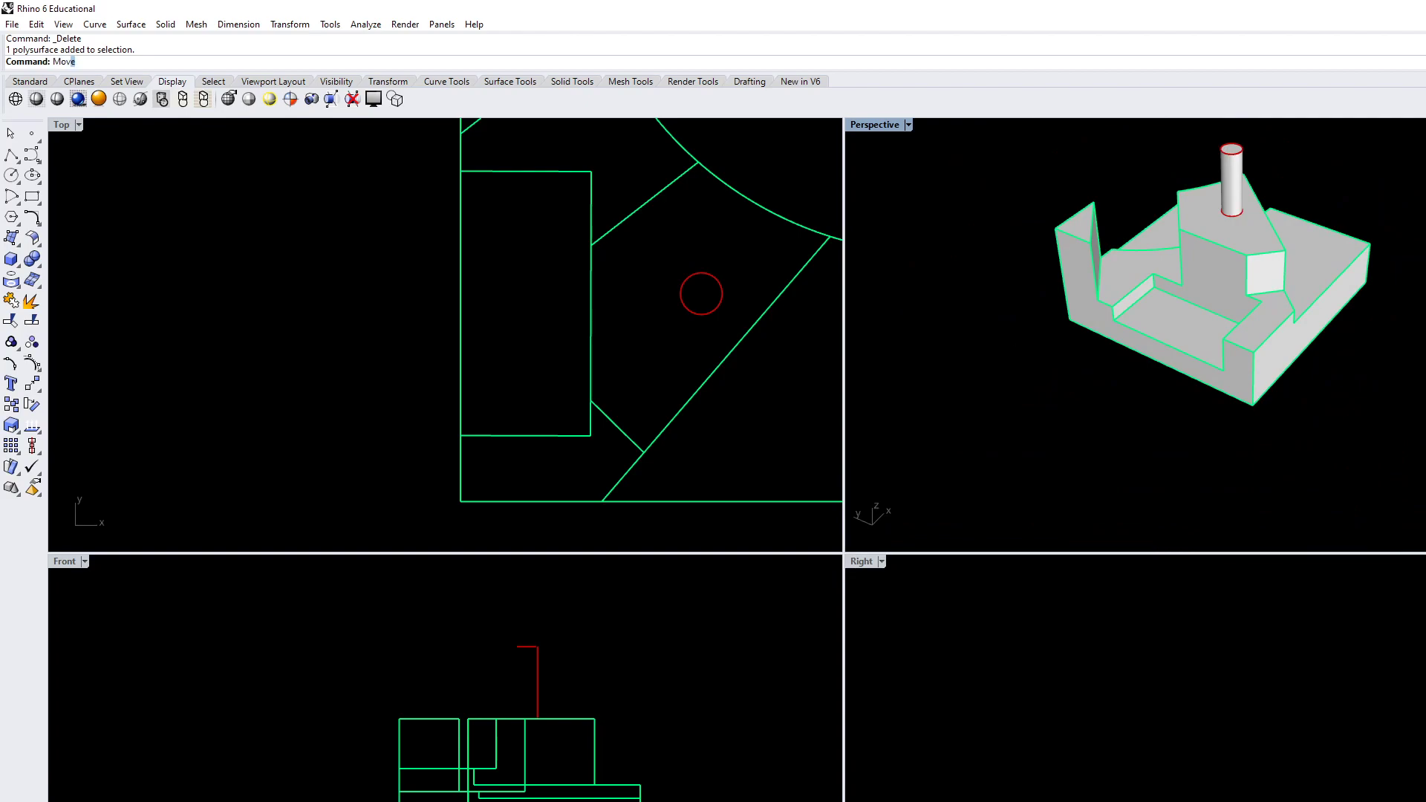
Try to raise the terrace face behind the rectangular recess with MoveFace, picking two free points in the Front view
key(Return)
scroll(1073, 330, up, 6)
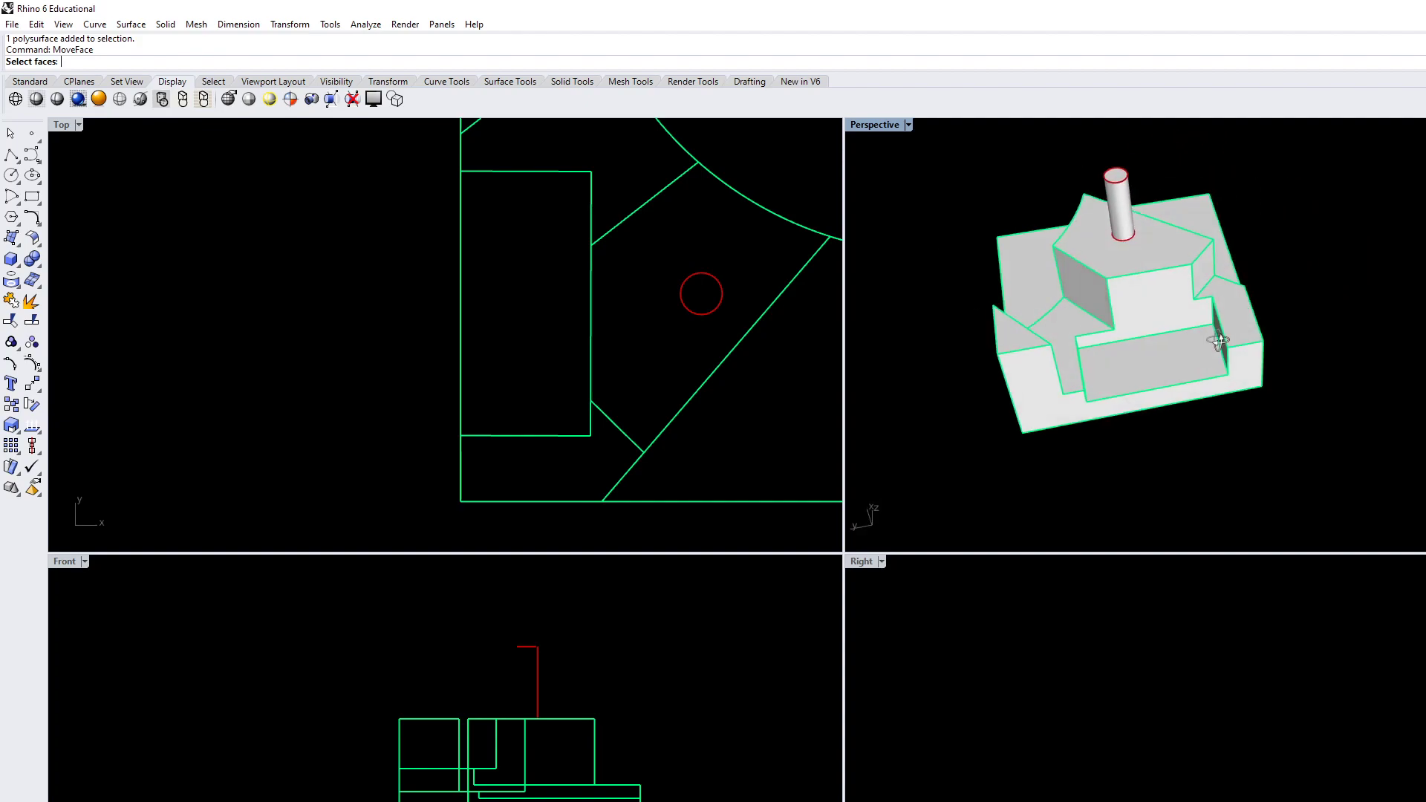
scroll(1069, 329, up, 6)
click(1039, 277)
right_drag(1045, 348, 871, 335)
mouse_move(516, 709)
right_down()
mouse_move(503, 716)
mouse_move(517, 708)
right_up()
key(Return)
click(298, 775)
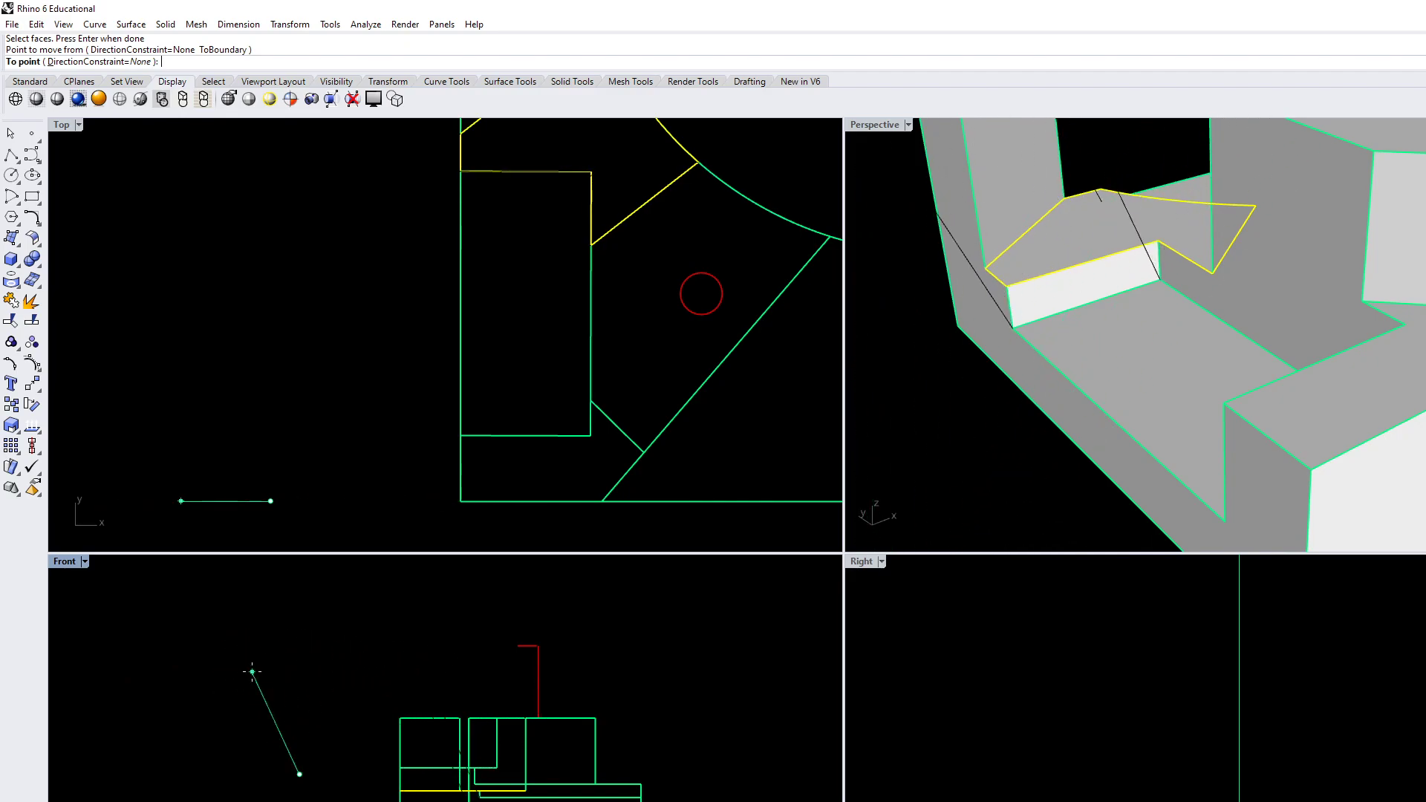
click(260, 729)
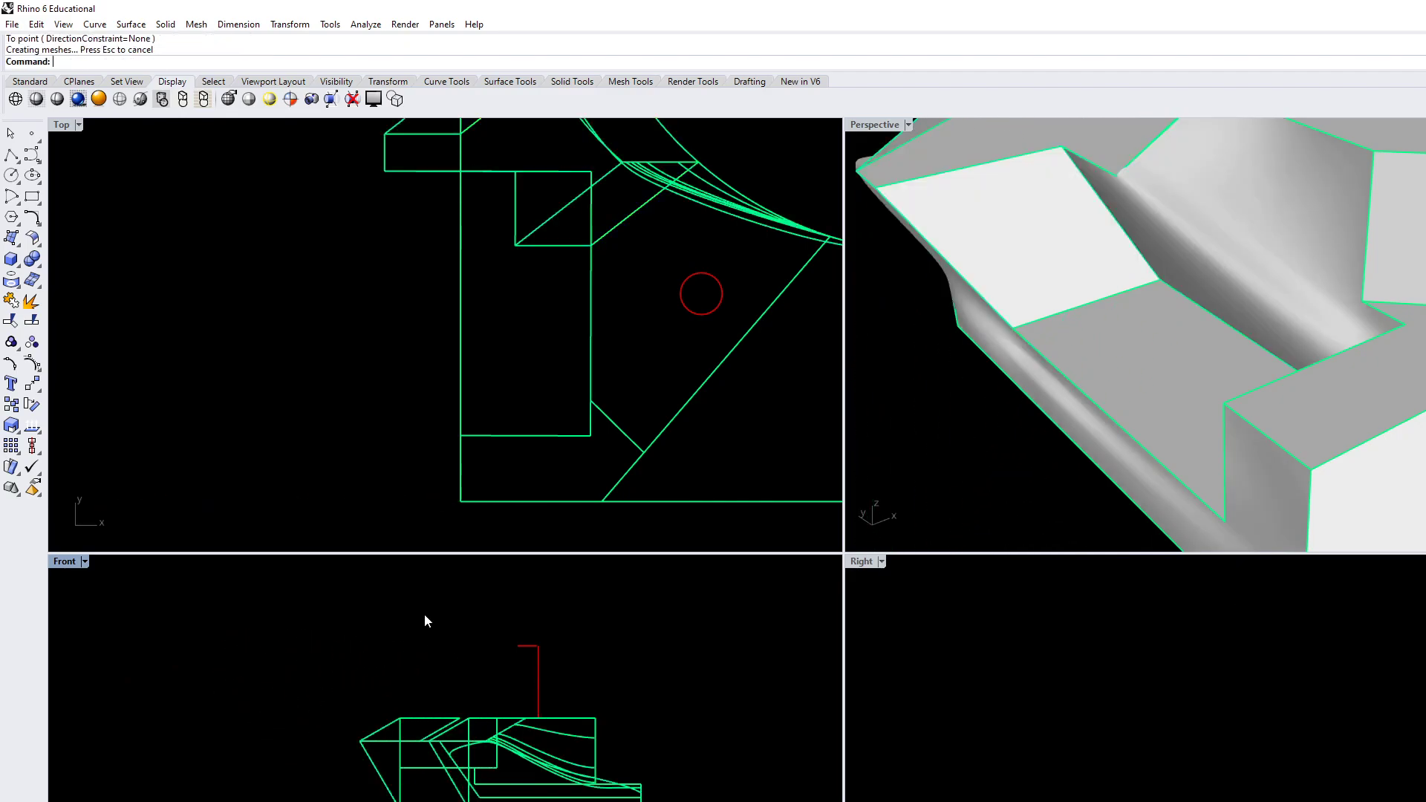
Undo the slanted face move on the terrace behind the recess
right_drag(928, 323, 1137, 295)
scroll(1173, 315, down, 7)
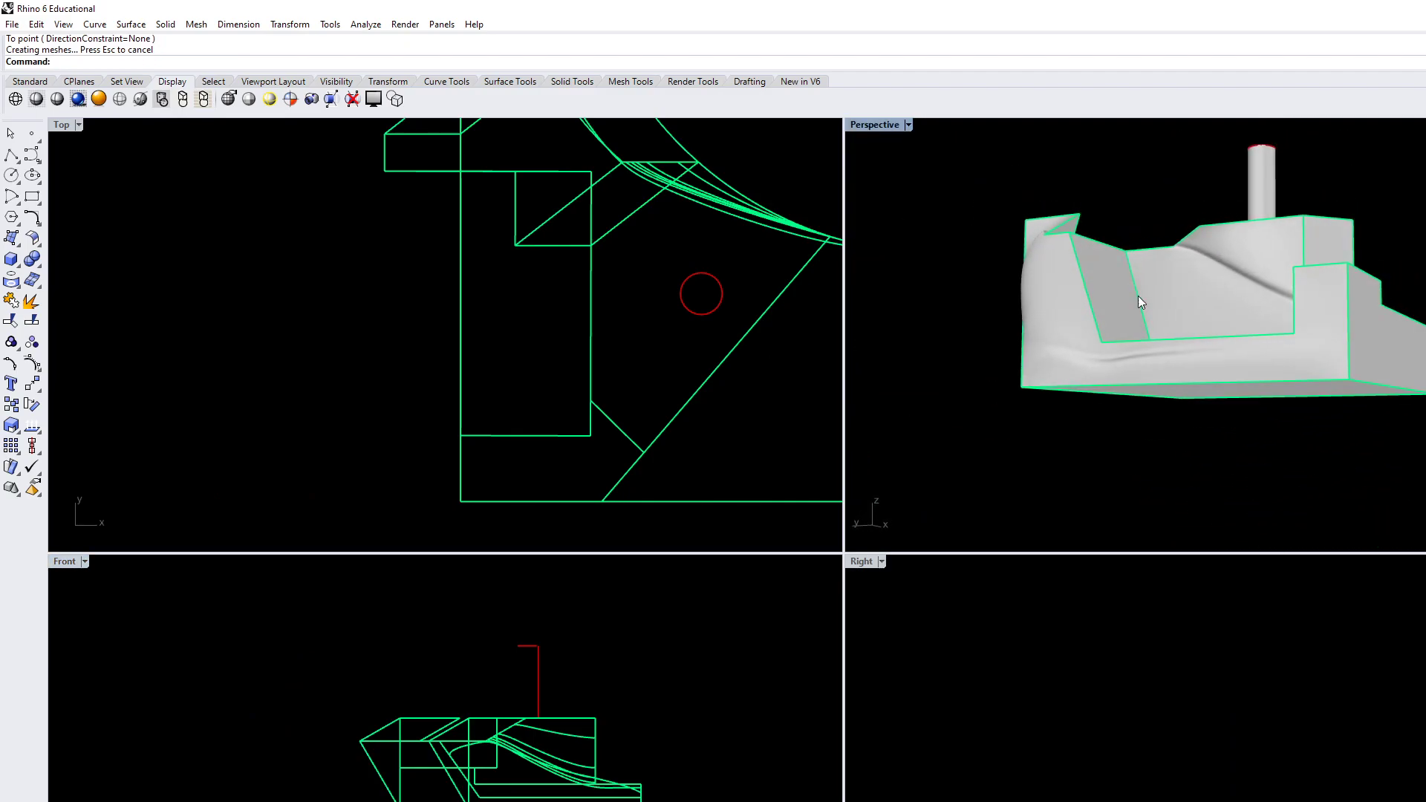
scroll(1129, 301, up, 2)
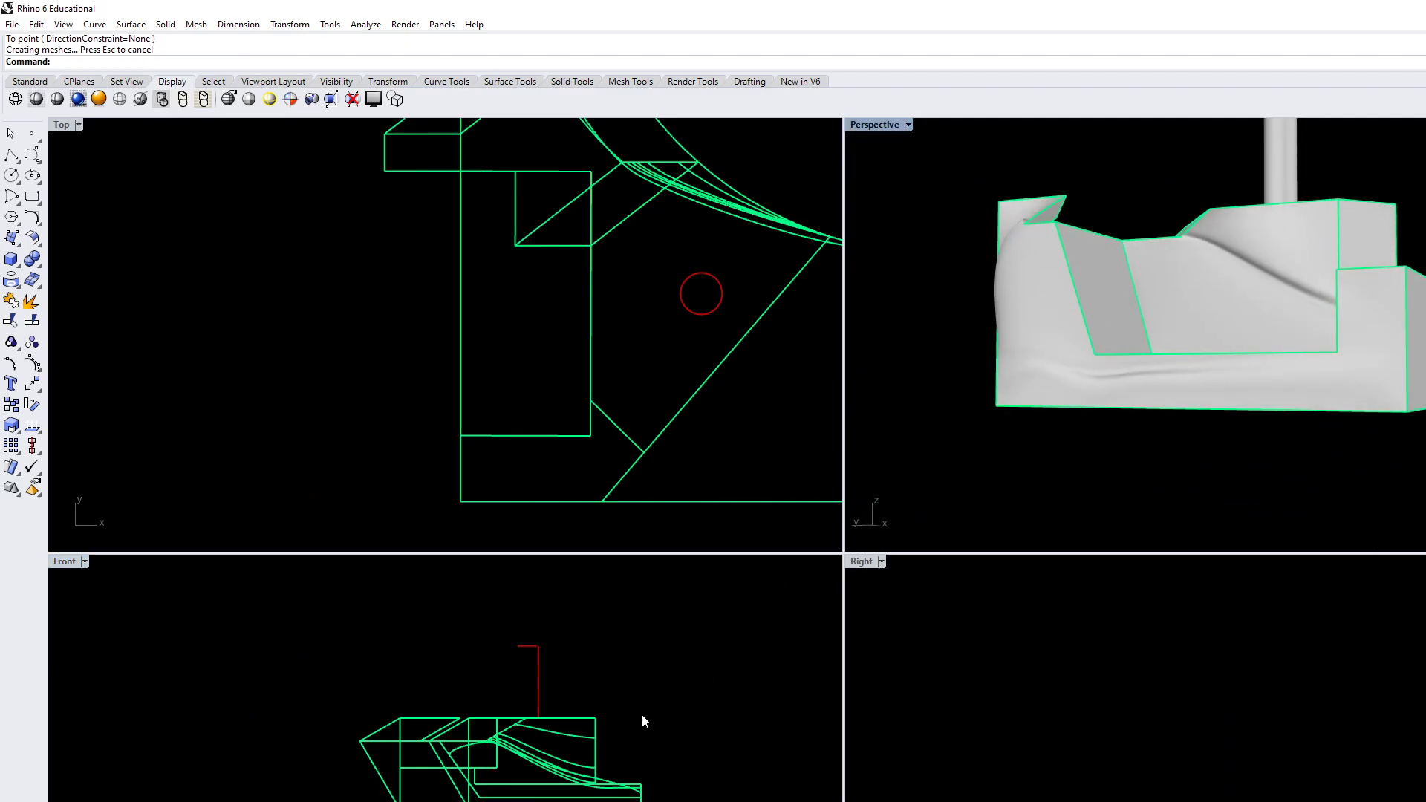
key(ctrl+z)
Move the terrace face behind the recess straight up by 6 with MoveFace, using Ortho in the Front view
right_drag(1142, 340, 1113, 479)
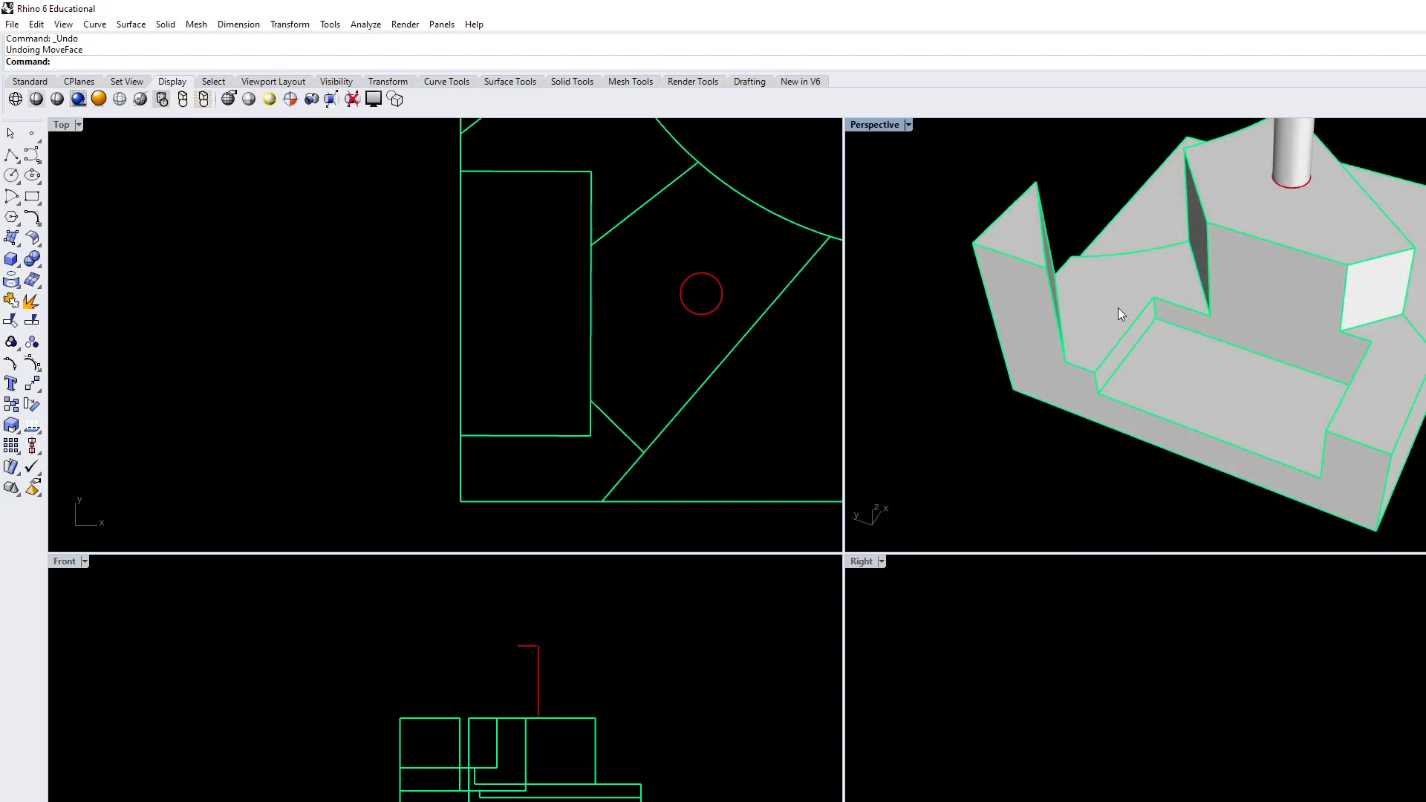
text(MoveFace)
key(Return)
click(1099, 295)
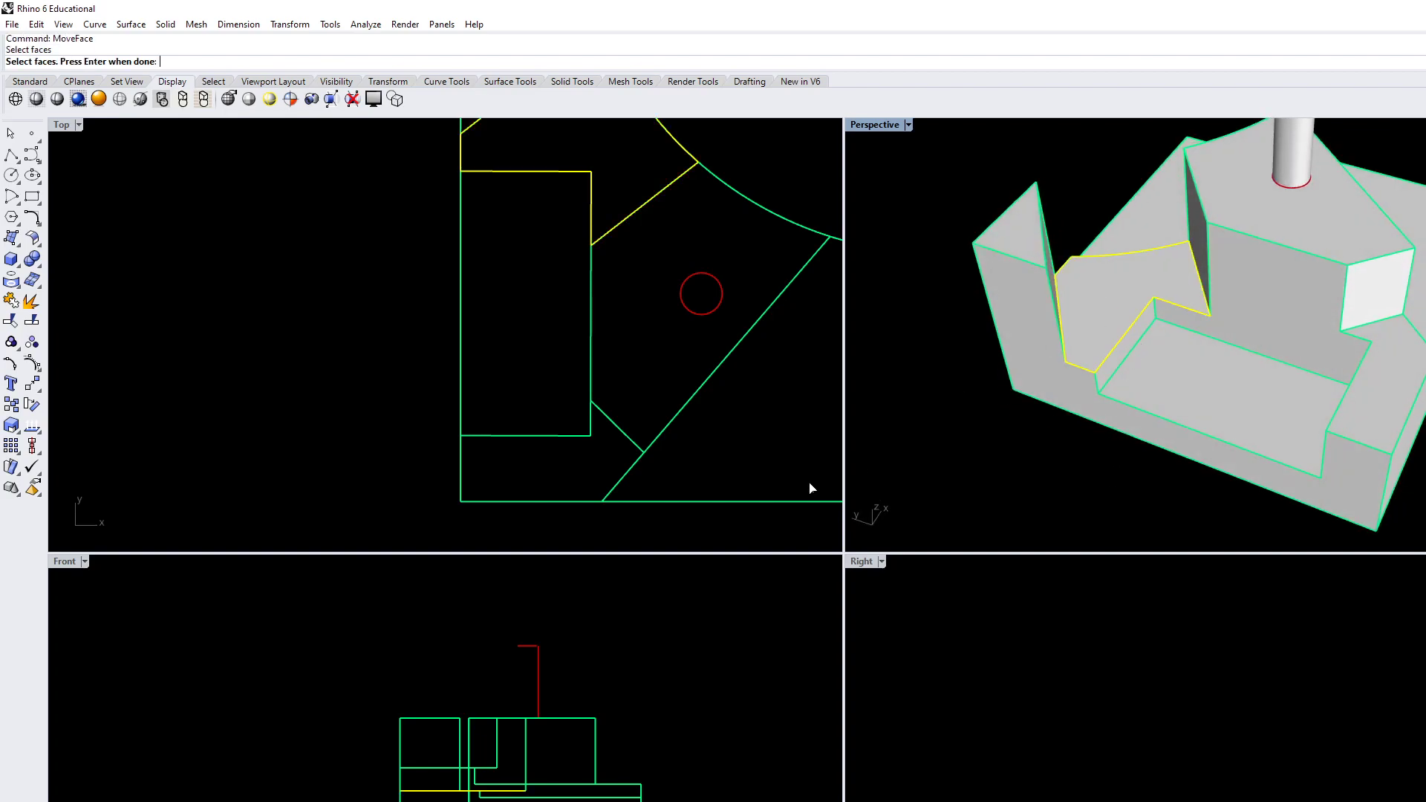
right_click(294, 714)
click(321, 780)
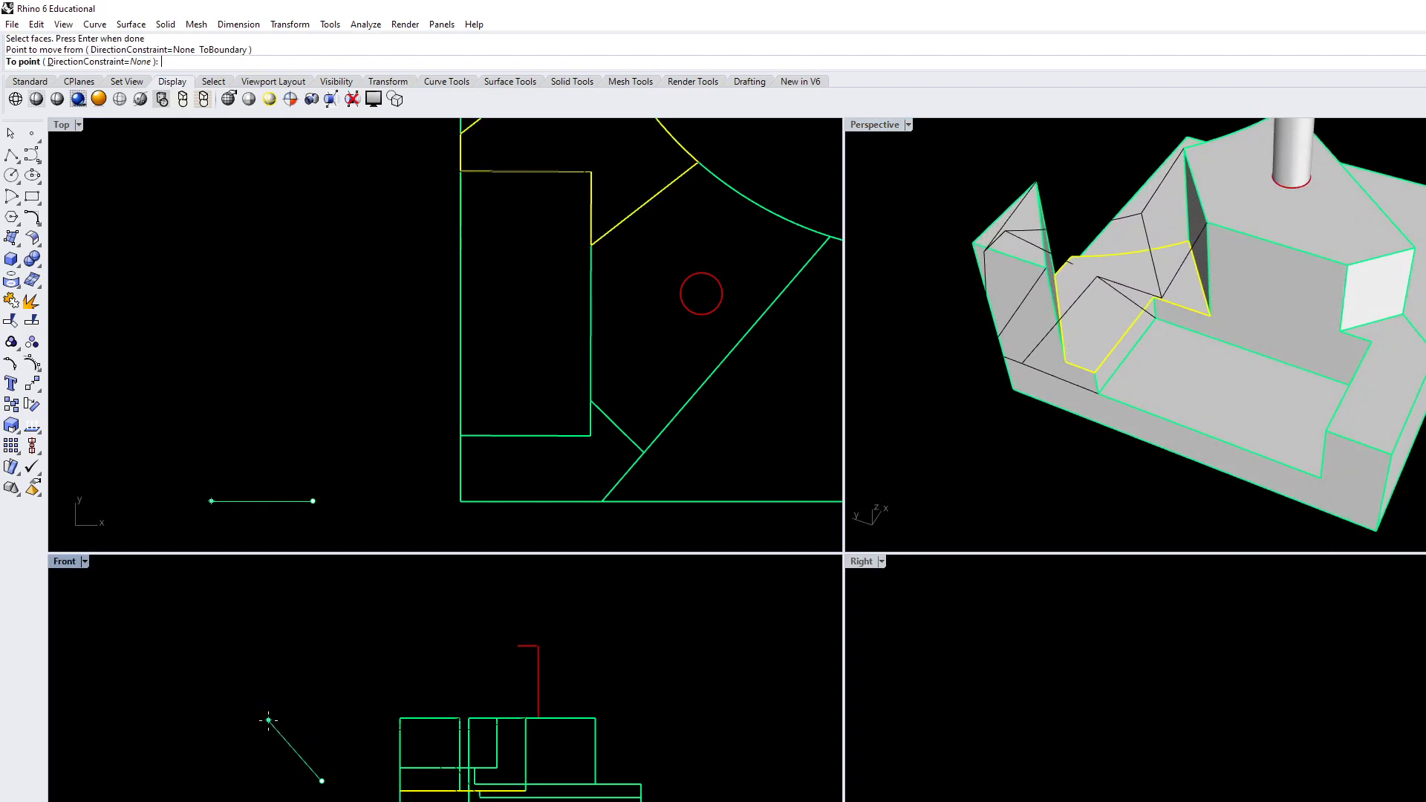
key(F8)
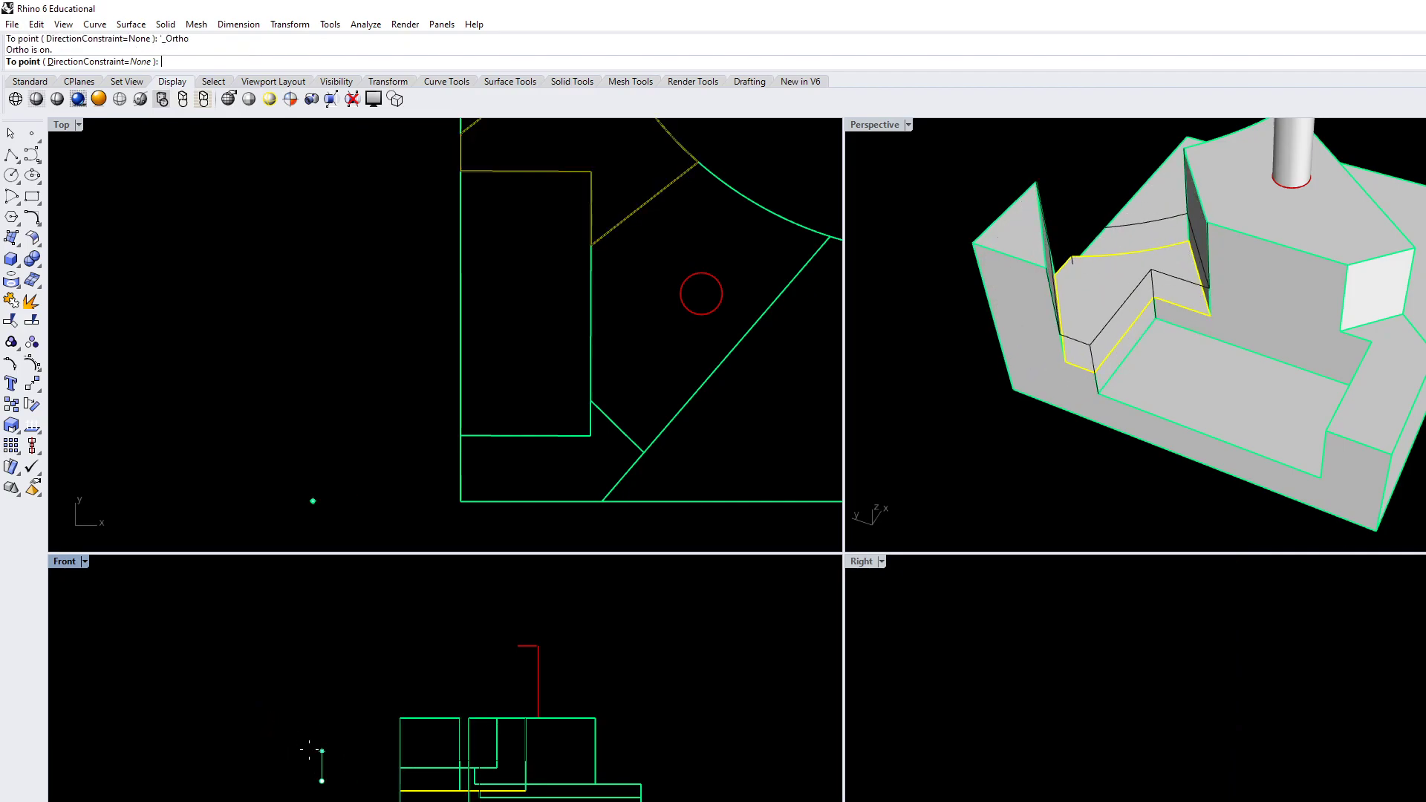
scroll(313, 767, up, 5)
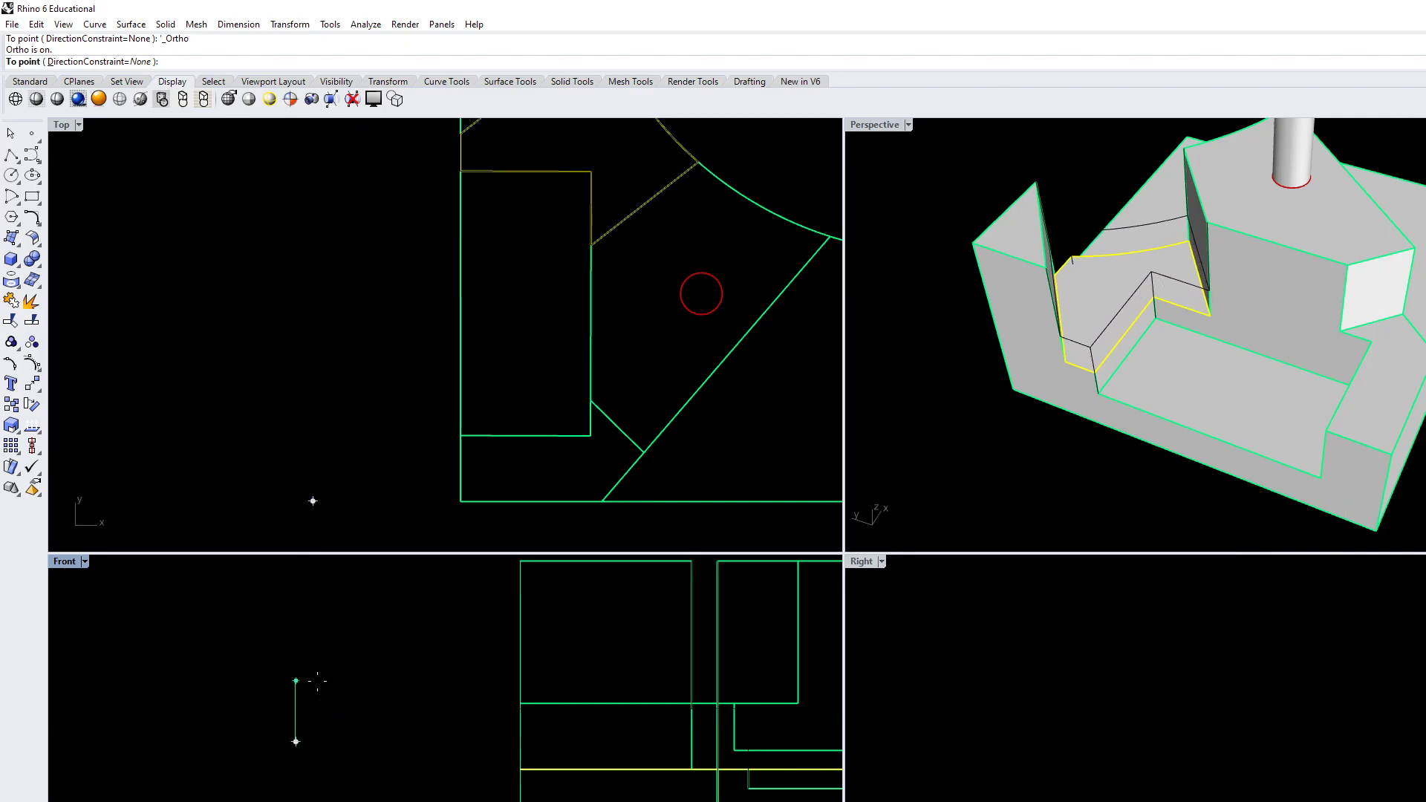
text(6)
key(Return)
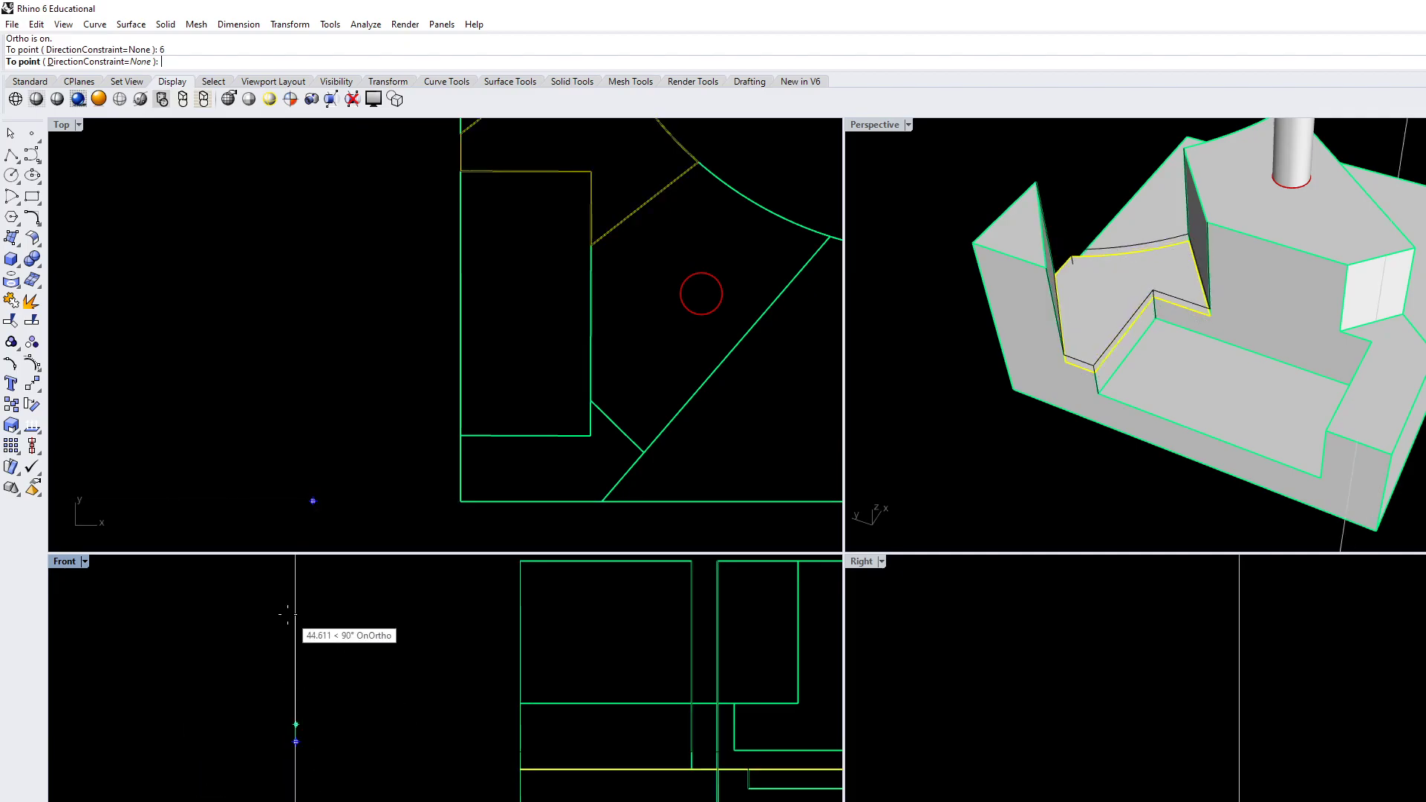
click(345, 641)
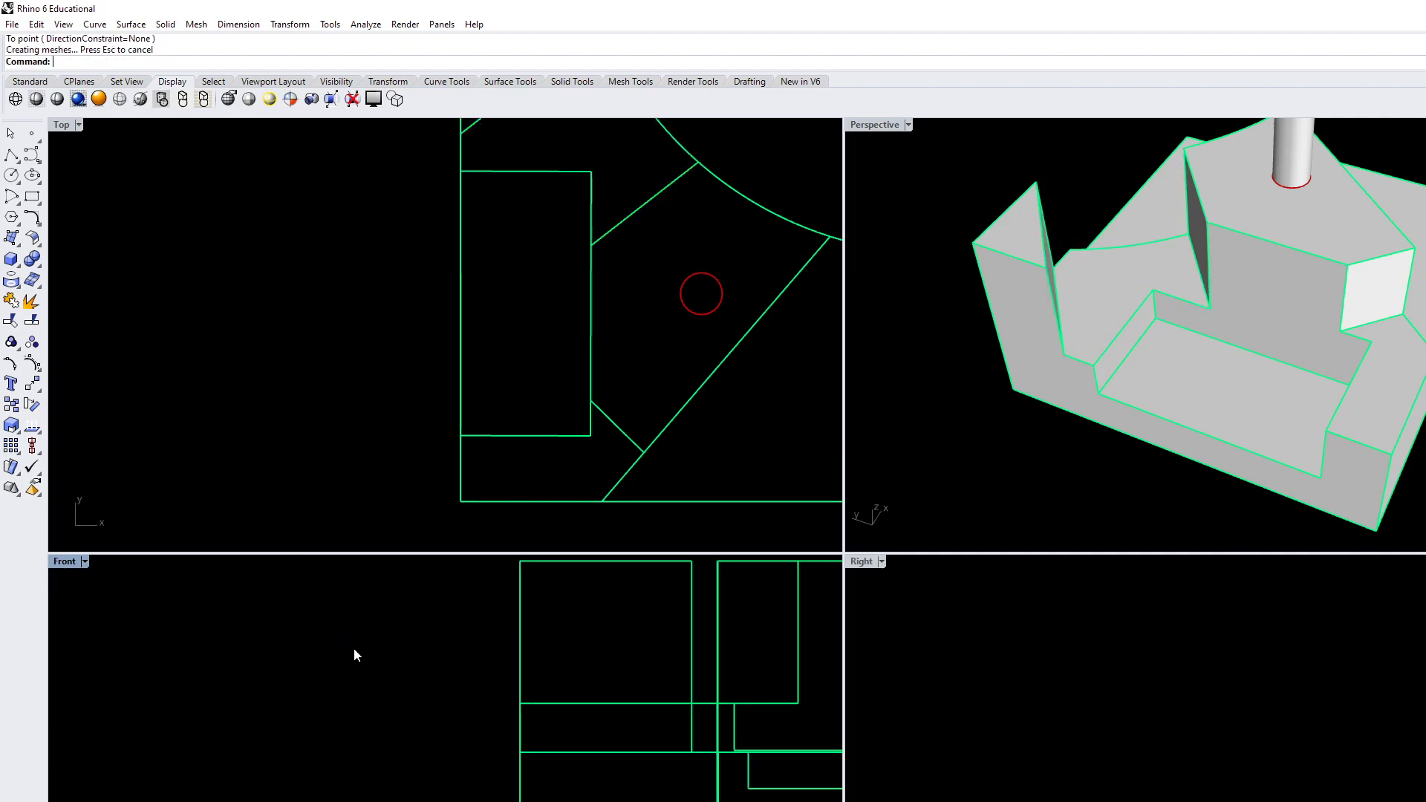
Raise the same terrace face another 18 straight up with MoveFace in the Front view
right_drag(1118, 460, 1084, 451)
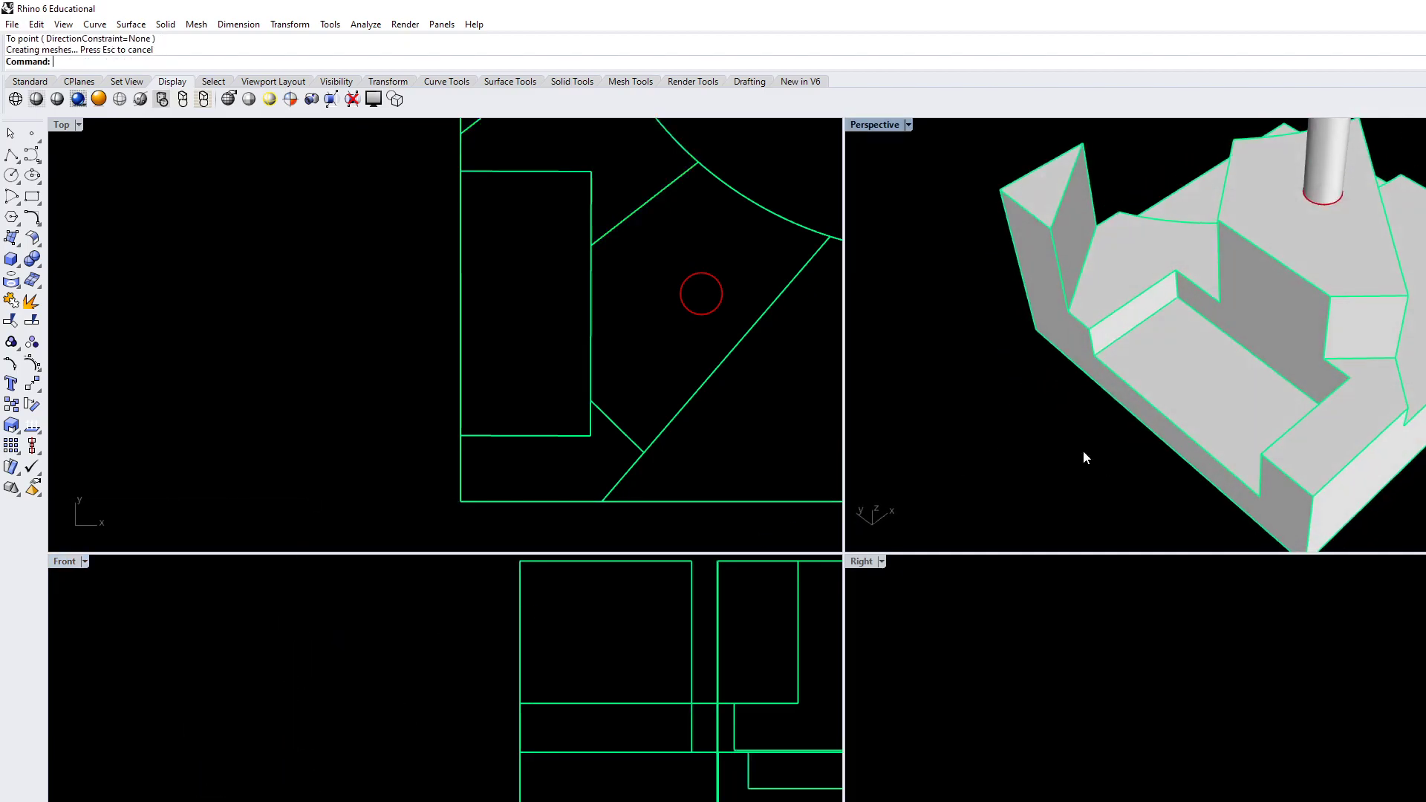
right_click(1114, 279)
click(1115, 279)
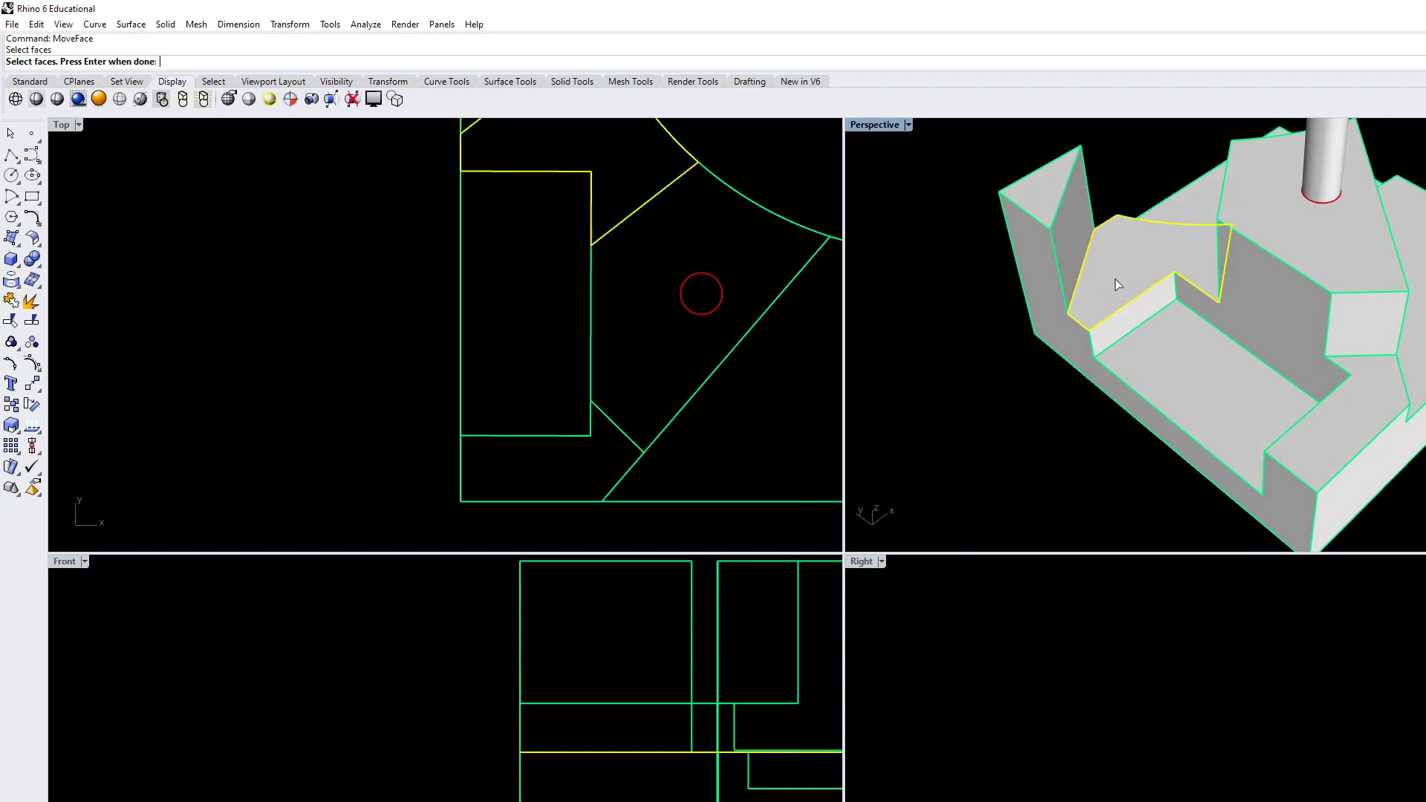
right_click(431, 720)
click(429, 714)
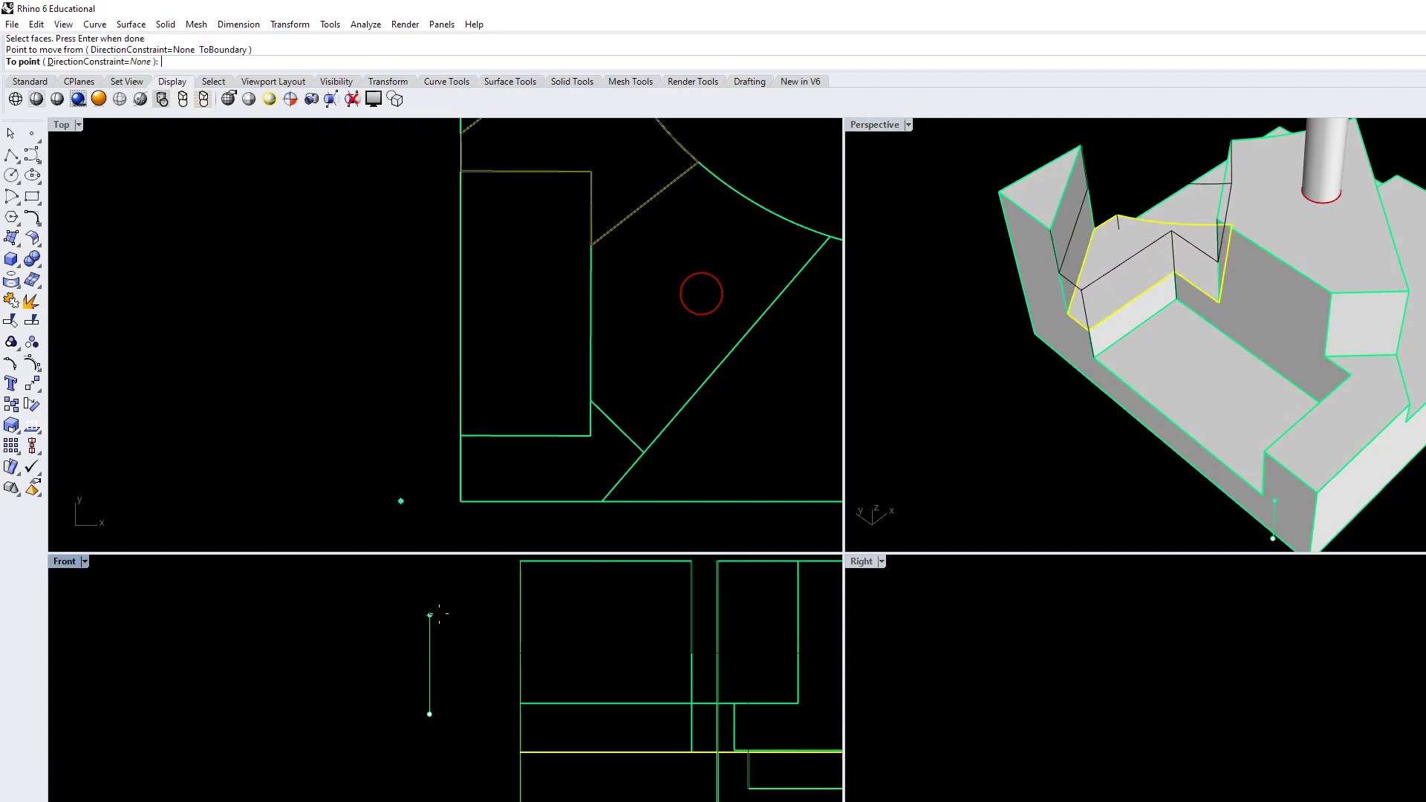
text(18)
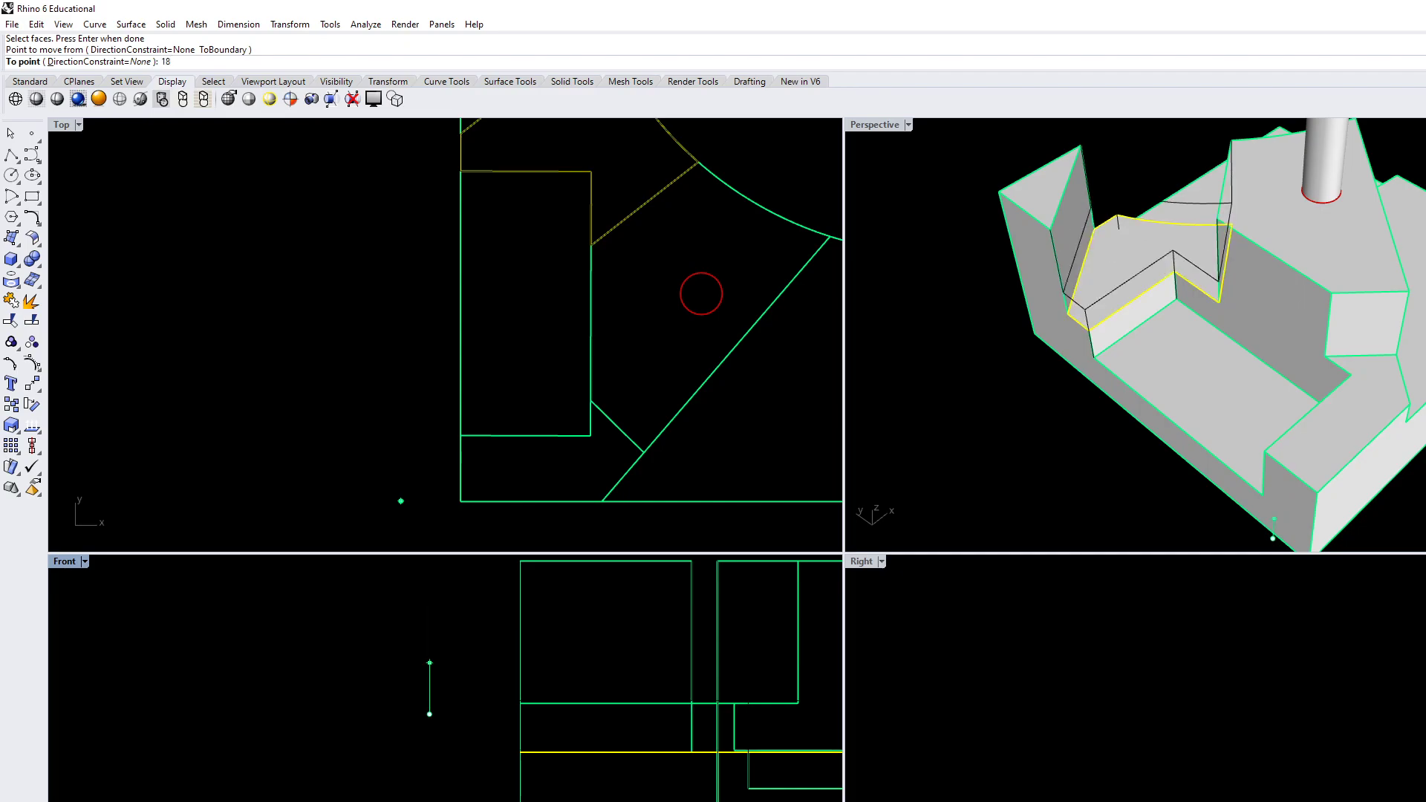
key(Return)
click(425, 624)
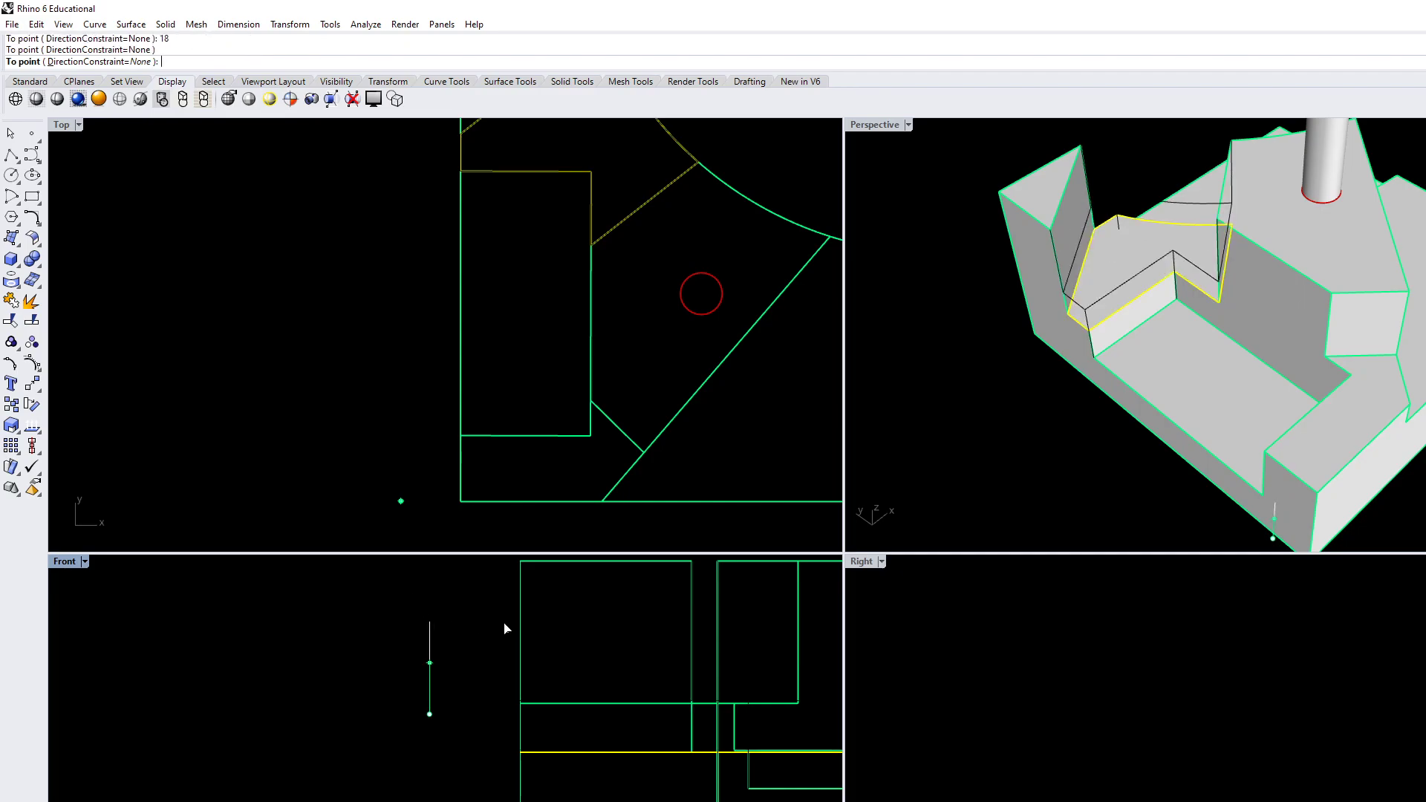
right_drag(333, 733, 308, 762)
right_drag(1125, 396, 1164, 345)
scroll(1171, 354, down, 4)
scroll(1157, 334, up, 2)
scroll(1157, 342, up, 2)
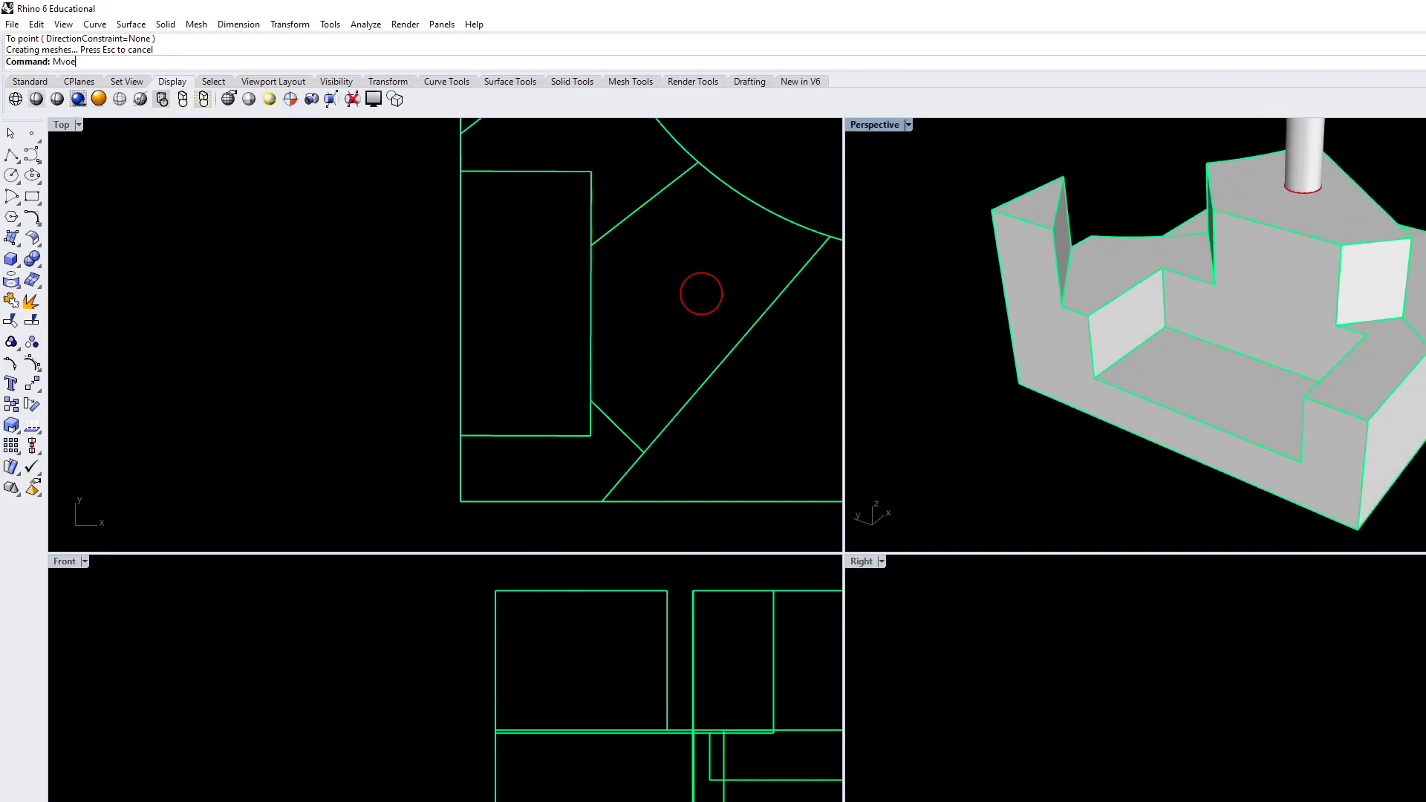
key(BackSpace)
key(BackSpace)
key(BackSpace)
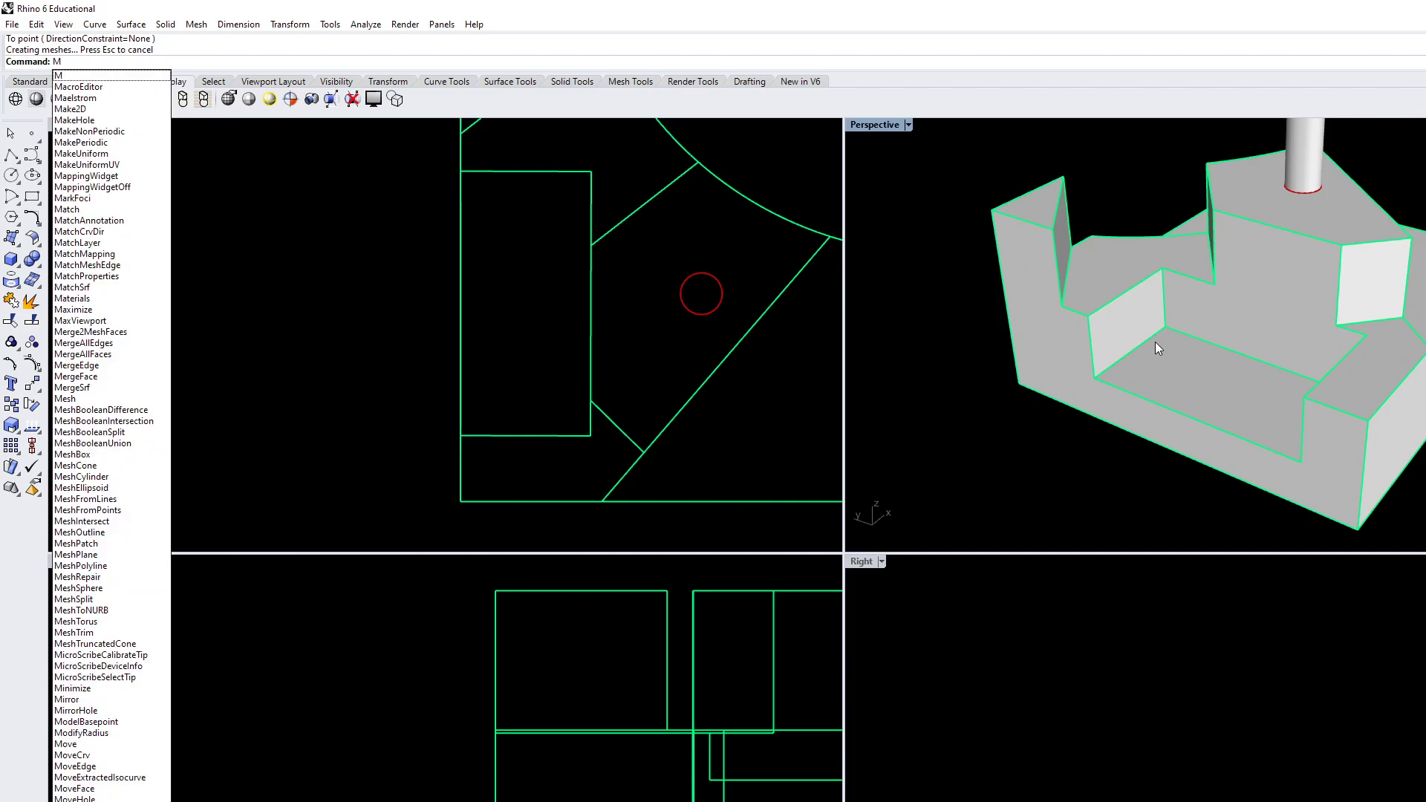
text(ove)
key(Return)
click(1165, 437)
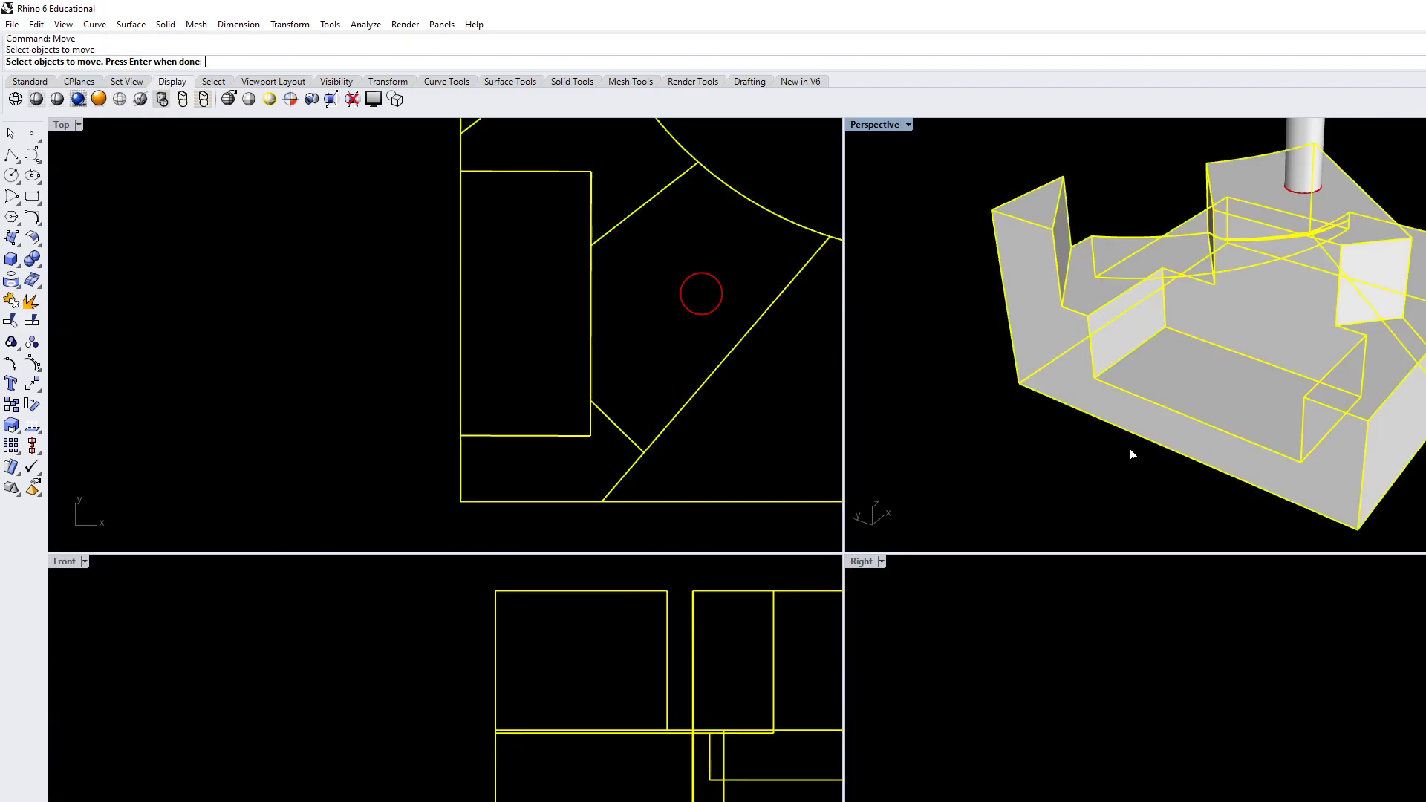
key(Escape)
Raise the rectangular recess's floor face vertically by a freehand distance with MoveFace in the Front view, keeping it below the terrace
text(MoveFace)
key(Return)
click(1185, 373)
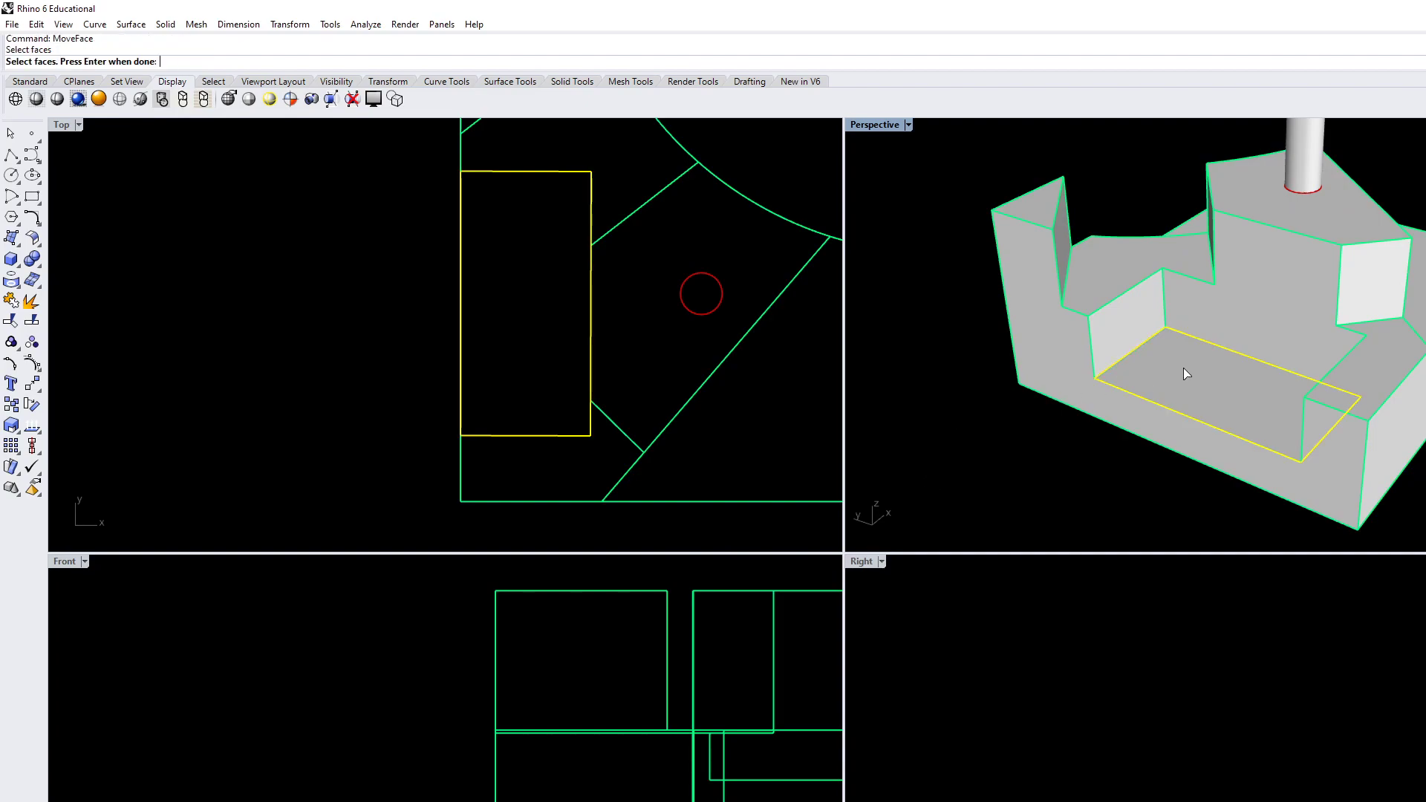
key(Return)
click(411, 704)
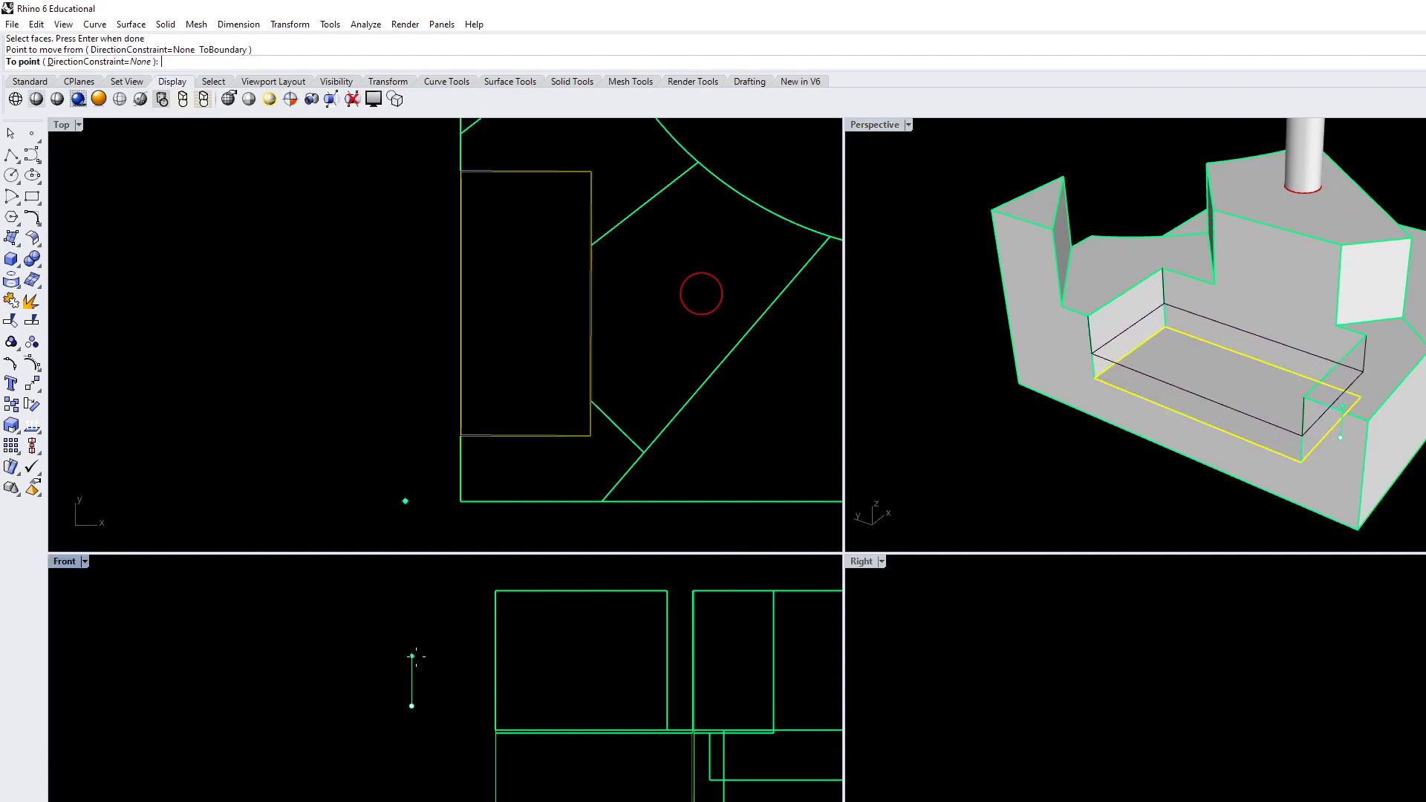
click(412, 657)
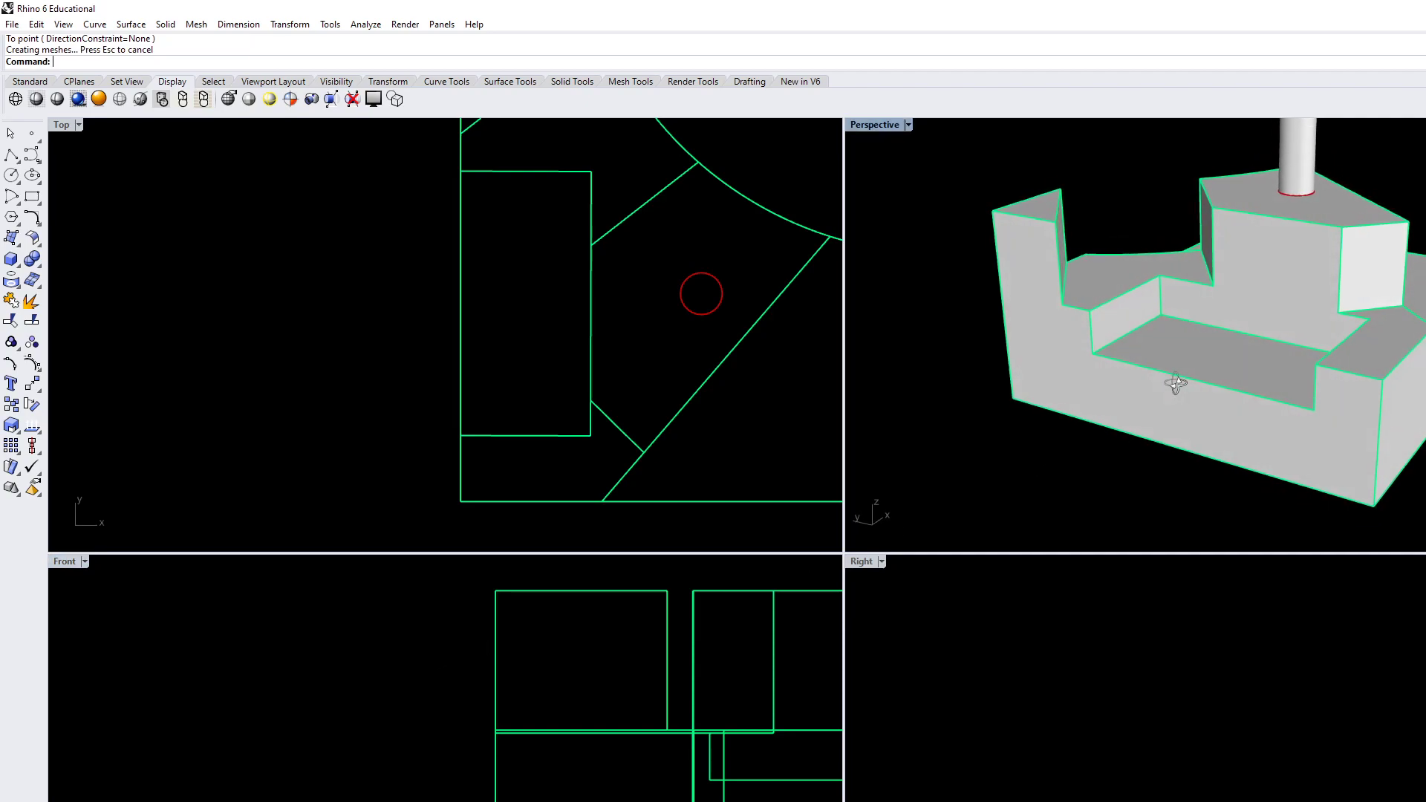
Slope the recess's end wall below the raised terrace by moving its bottom edge inward with MoveEdge in the Top view
scroll(1166, 327, up, 5)
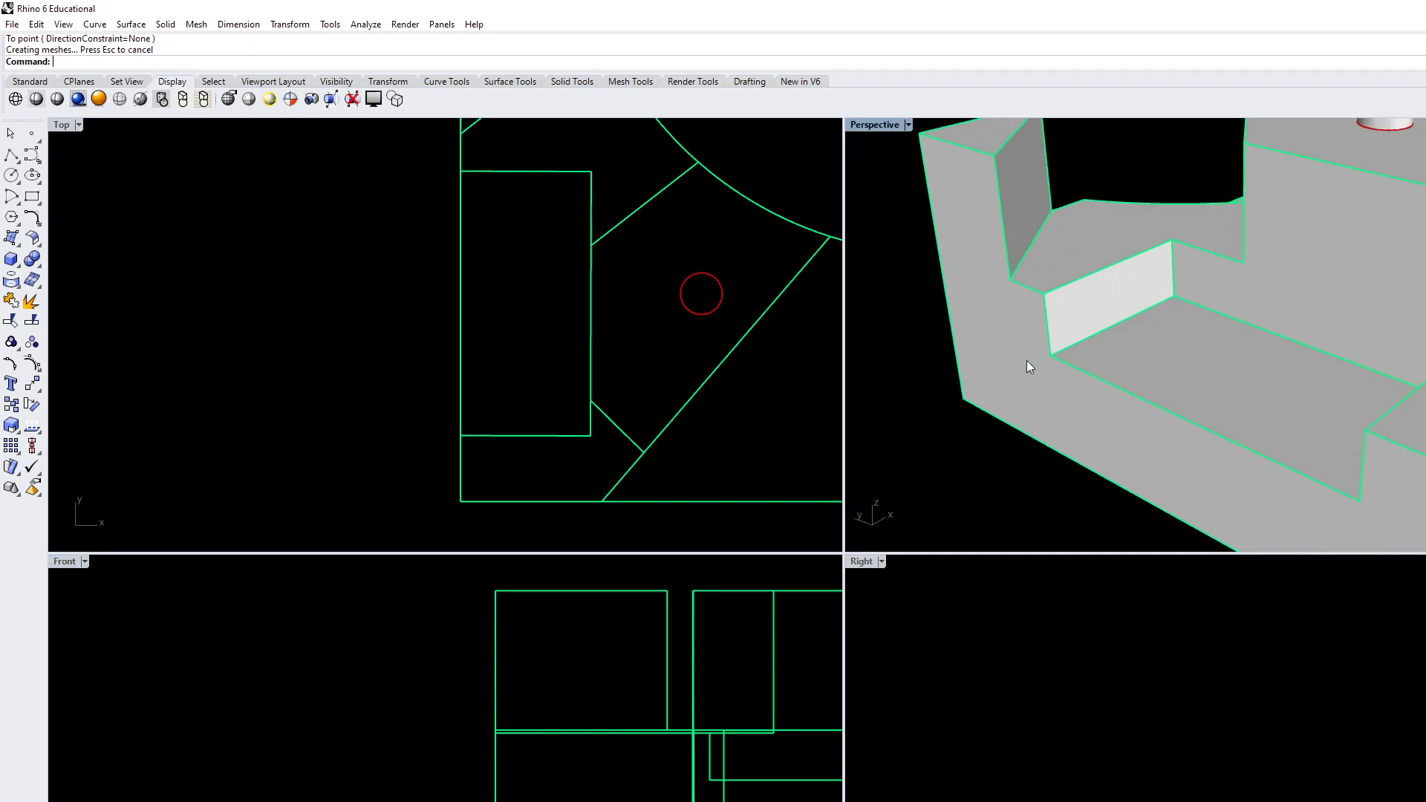
key(Return)
click(1128, 321)
scroll(567, 413, down, 3)
scroll(399, 320, up, 5)
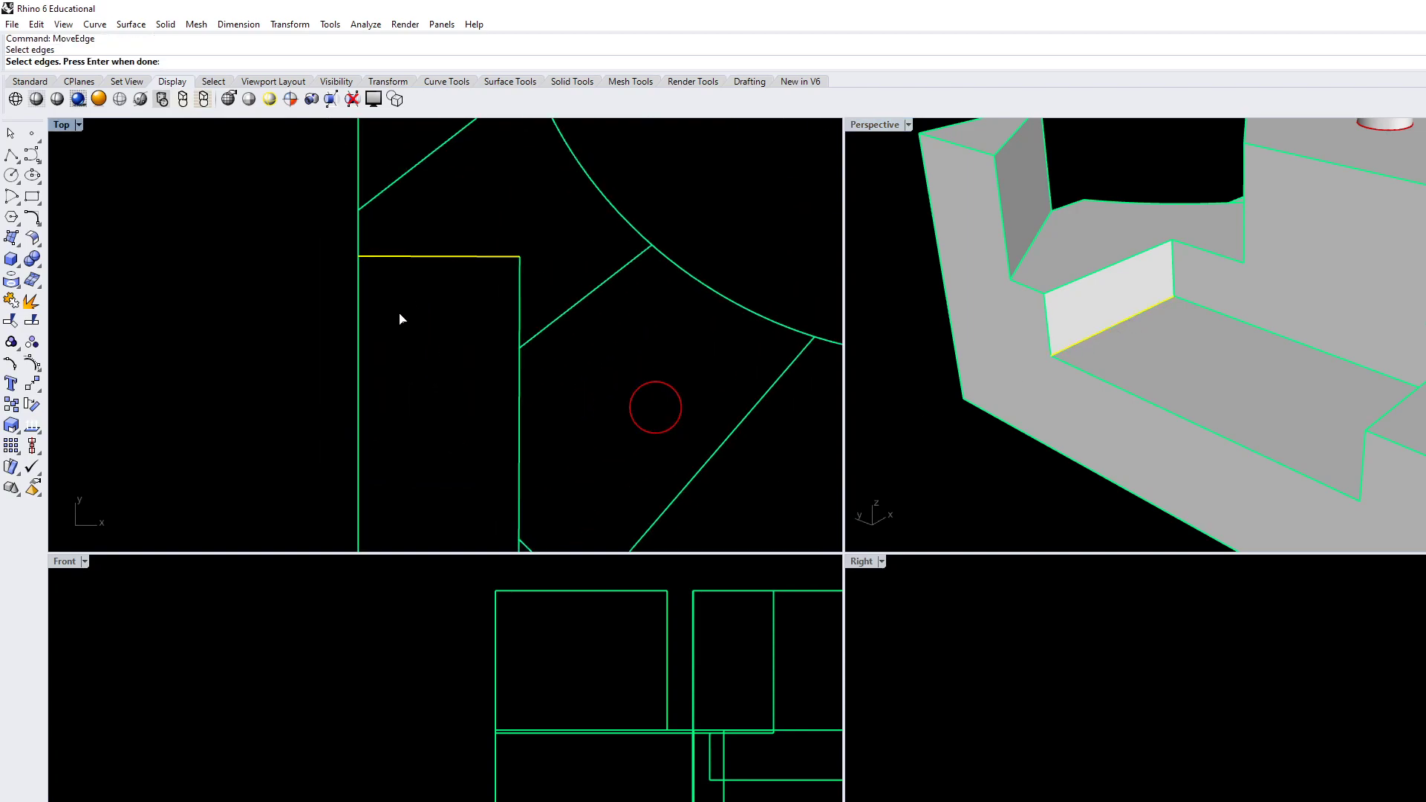
key(Return)
click(398, 301)
click(398, 344)
Try to slope the long diagonal wall by moving its bottom edge outward with MoveEdge in the Top view
right_drag(1143, 379, 1014, 397)
scroll(1245, 354, down, 8)
scroll(1233, 399, up, 2)
right_click(1250, 394)
click(1260, 382)
right_drag(699, 450, 581, 326)
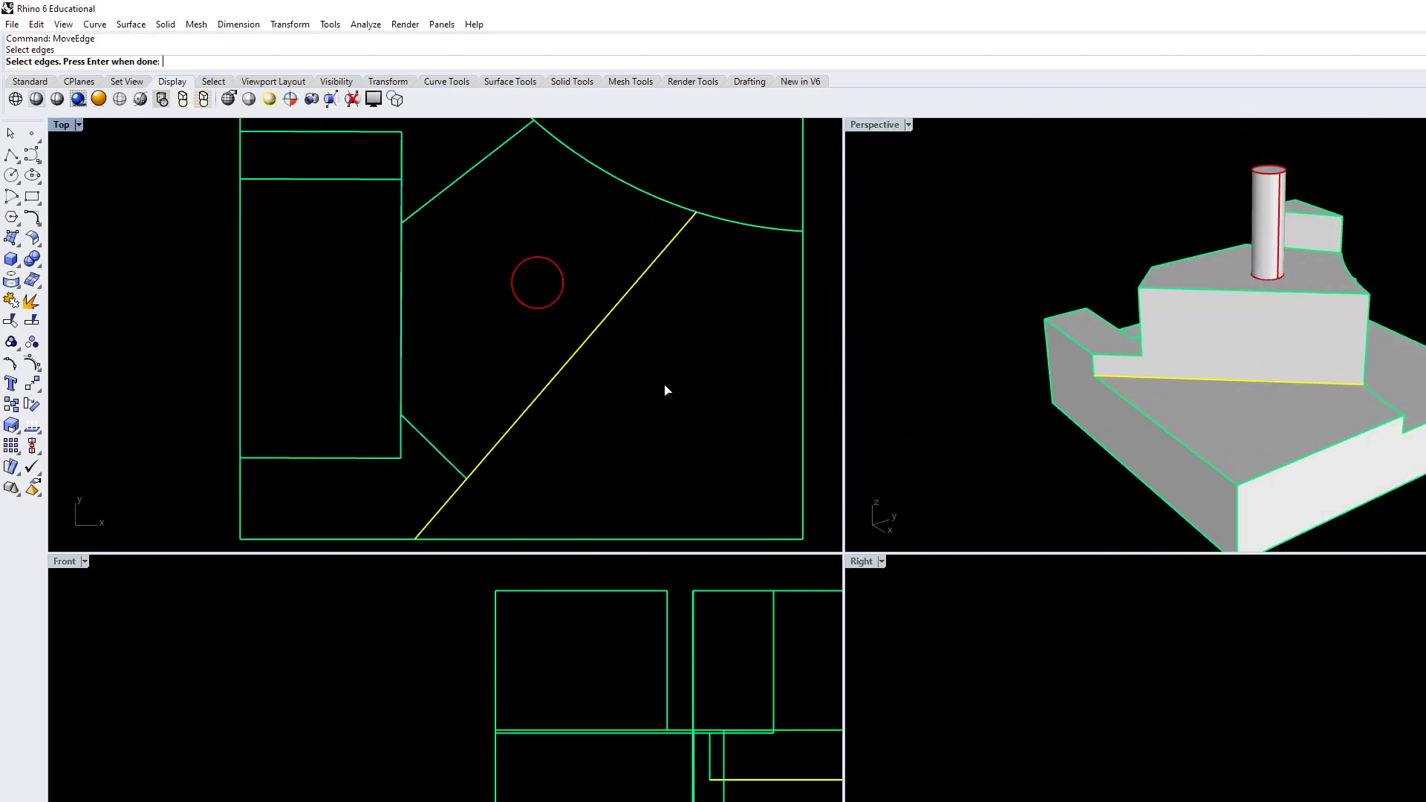
right_click(666, 387)
click(661, 384)
click(696, 404)
right_drag(1130, 385, 1197, 426)
scroll(1197, 425, up, 5)
key(ctrl+z)
right_drag(1272, 377, 1127, 408)
right_drag(466, 304, 420, 360)
scroll(420, 360, down, 6)
right_drag(659, 501, 598, 449)
scroll(526, 443, up, 4)
text(Move)
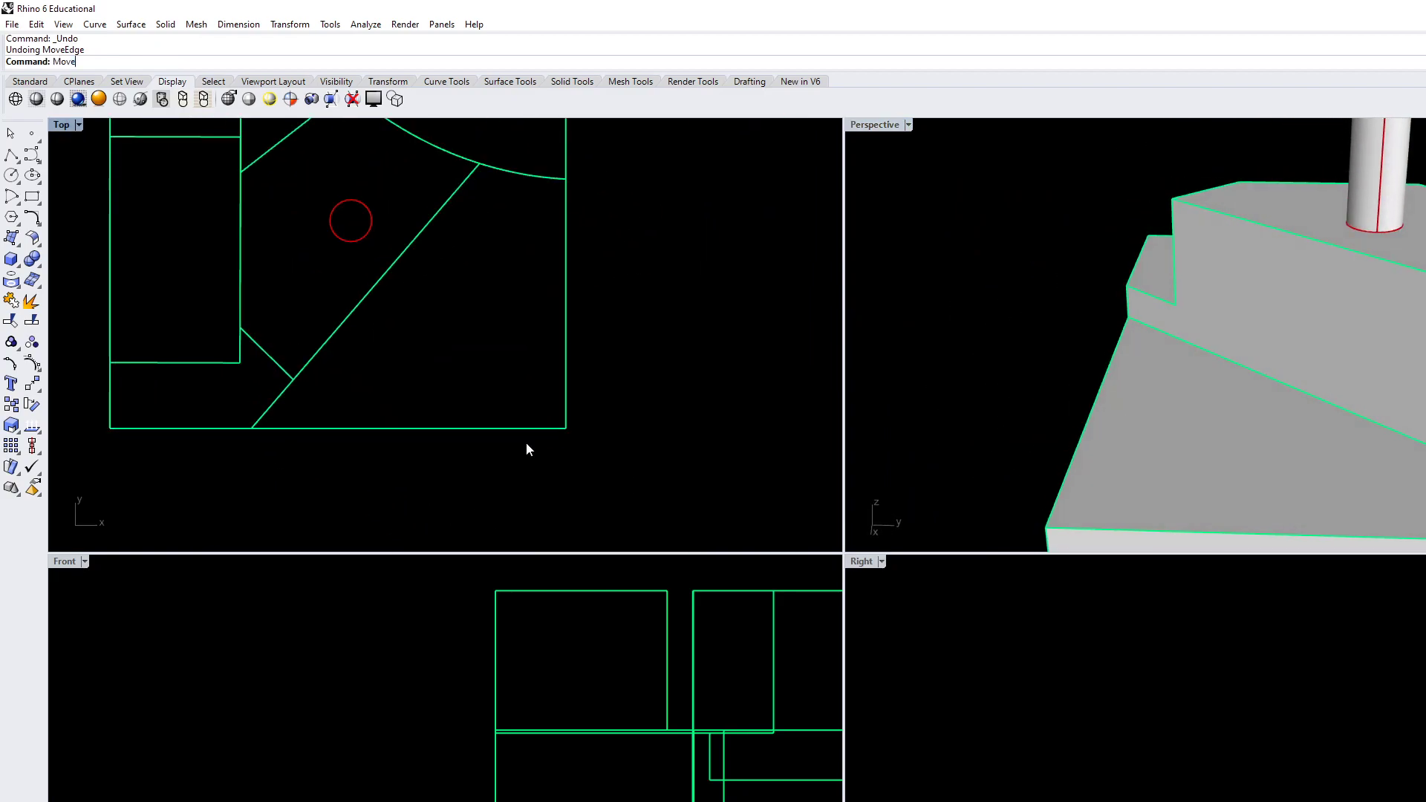
text(po)
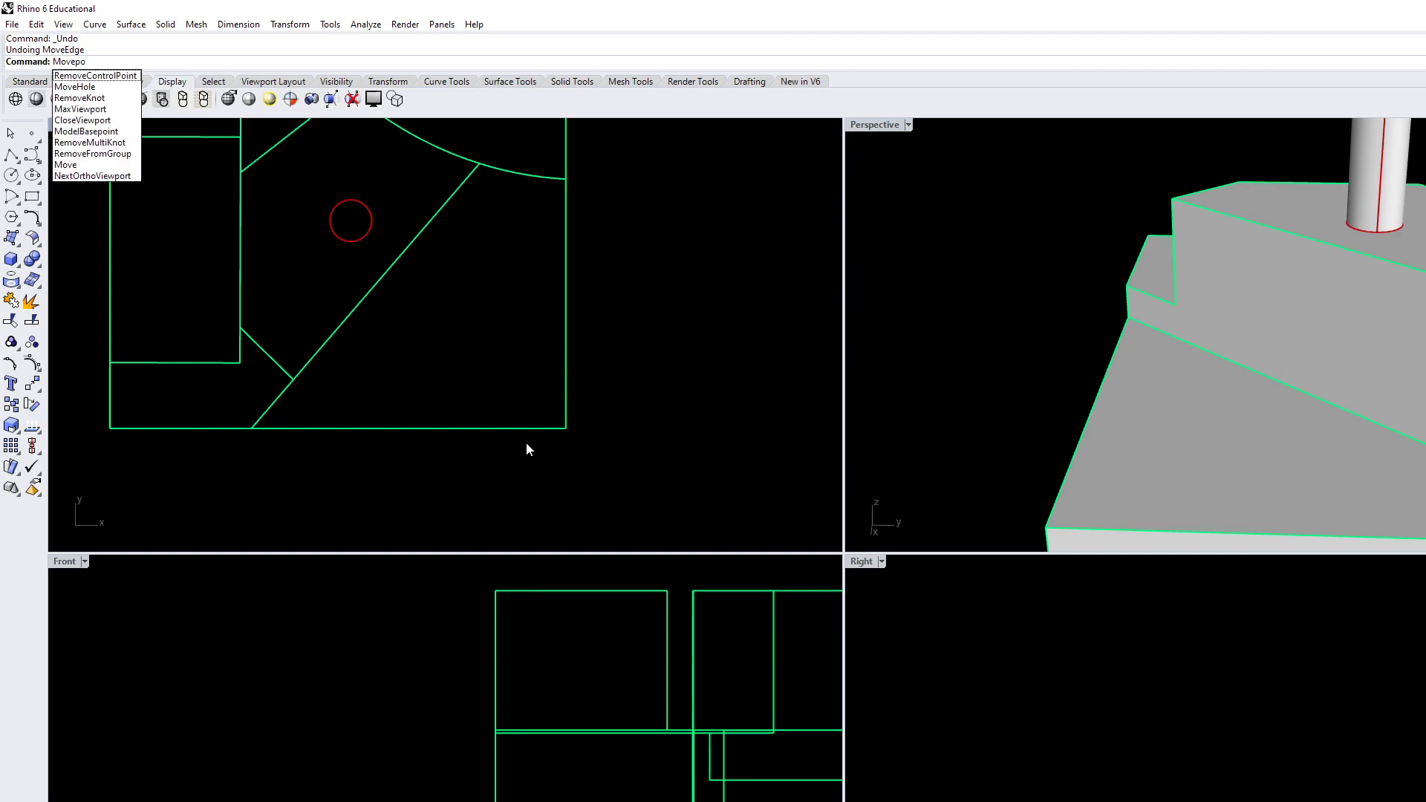
text(int)
key(Return)
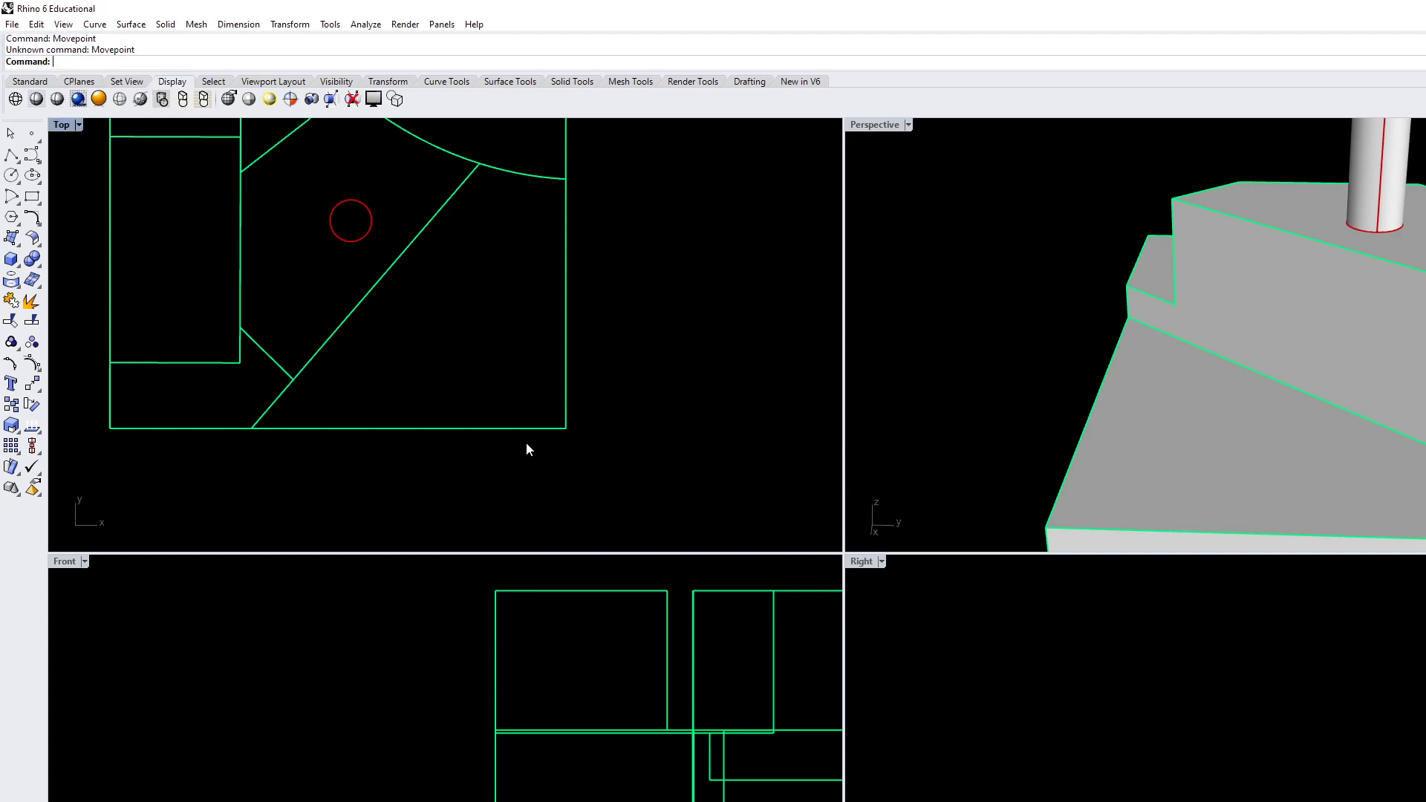
text(Movep)
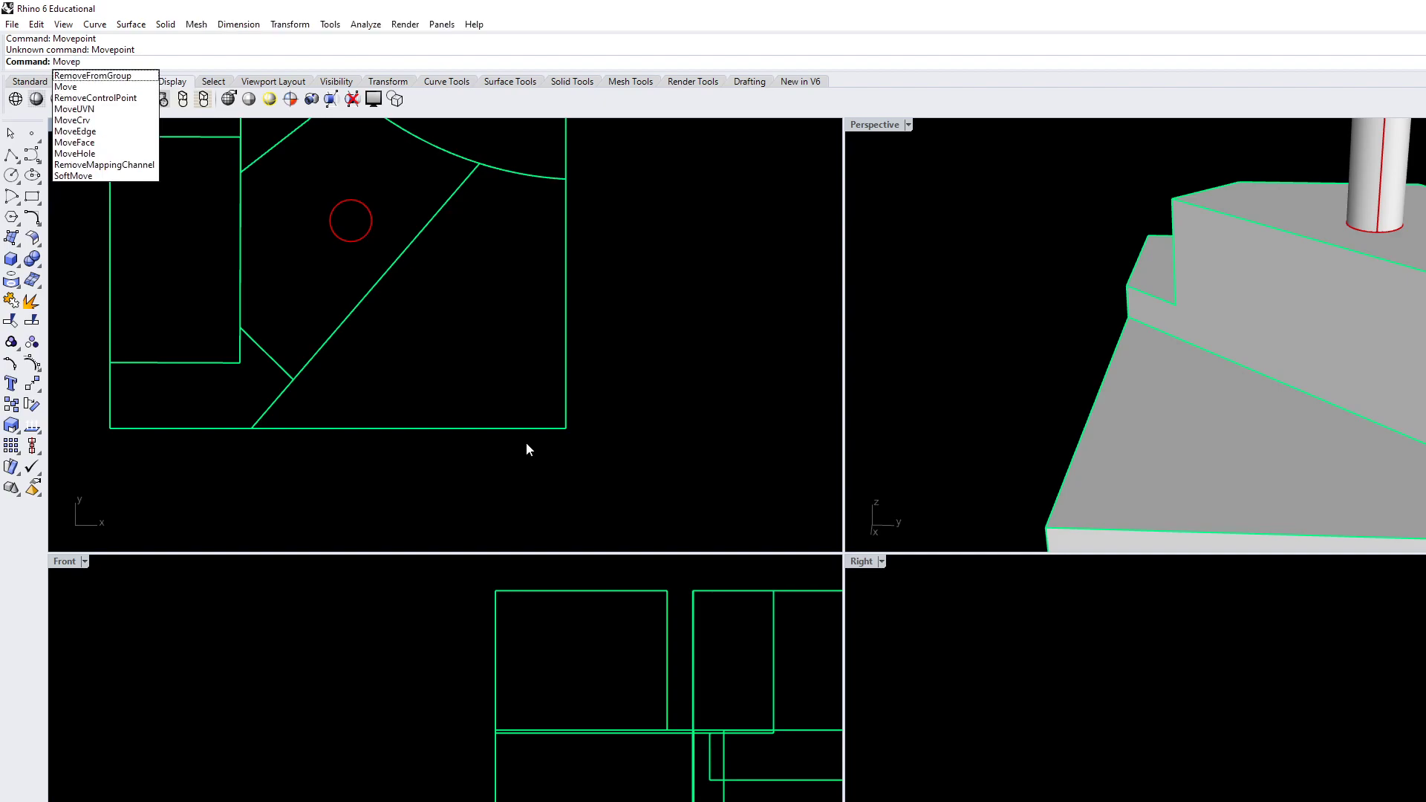
key(BackSpace)
text(v)
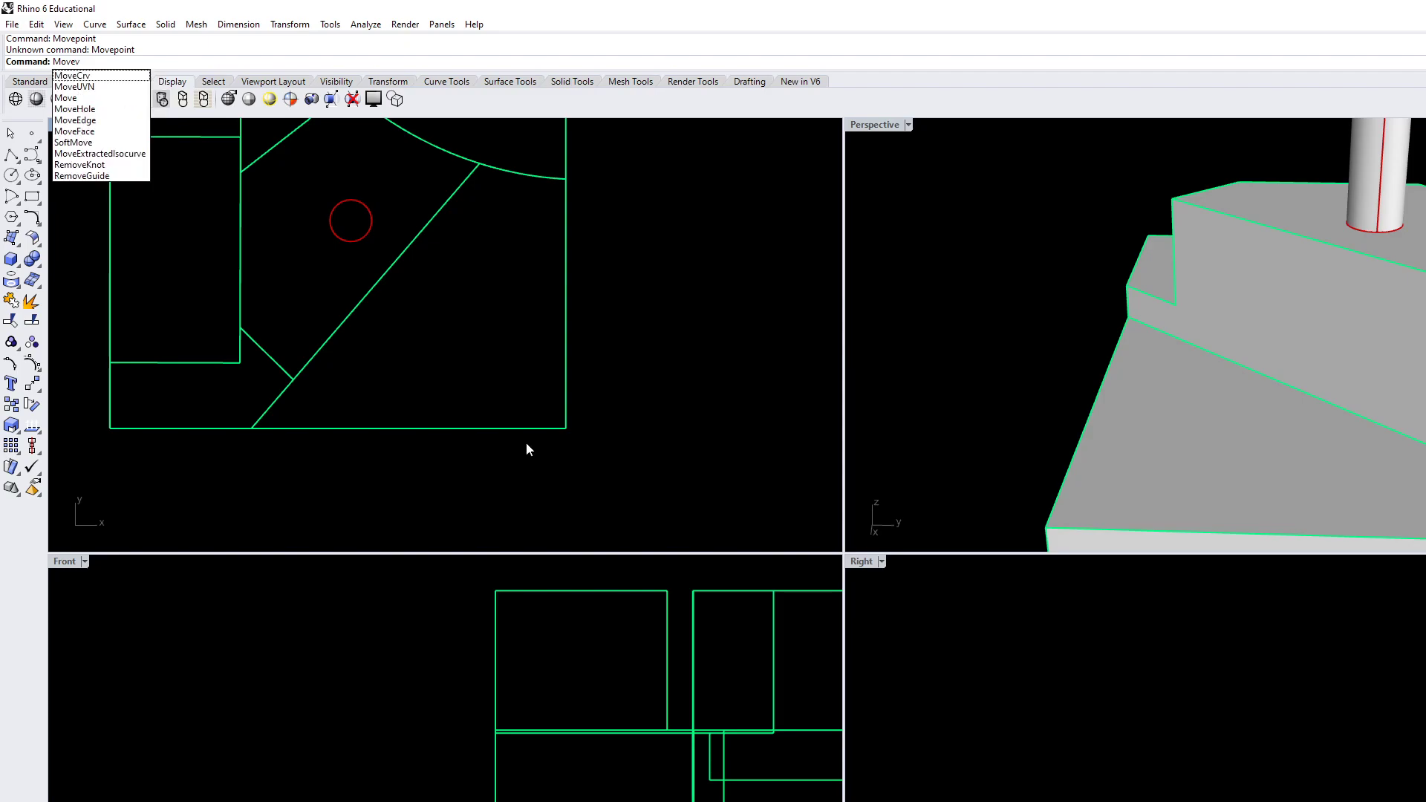
key(BackSpace)
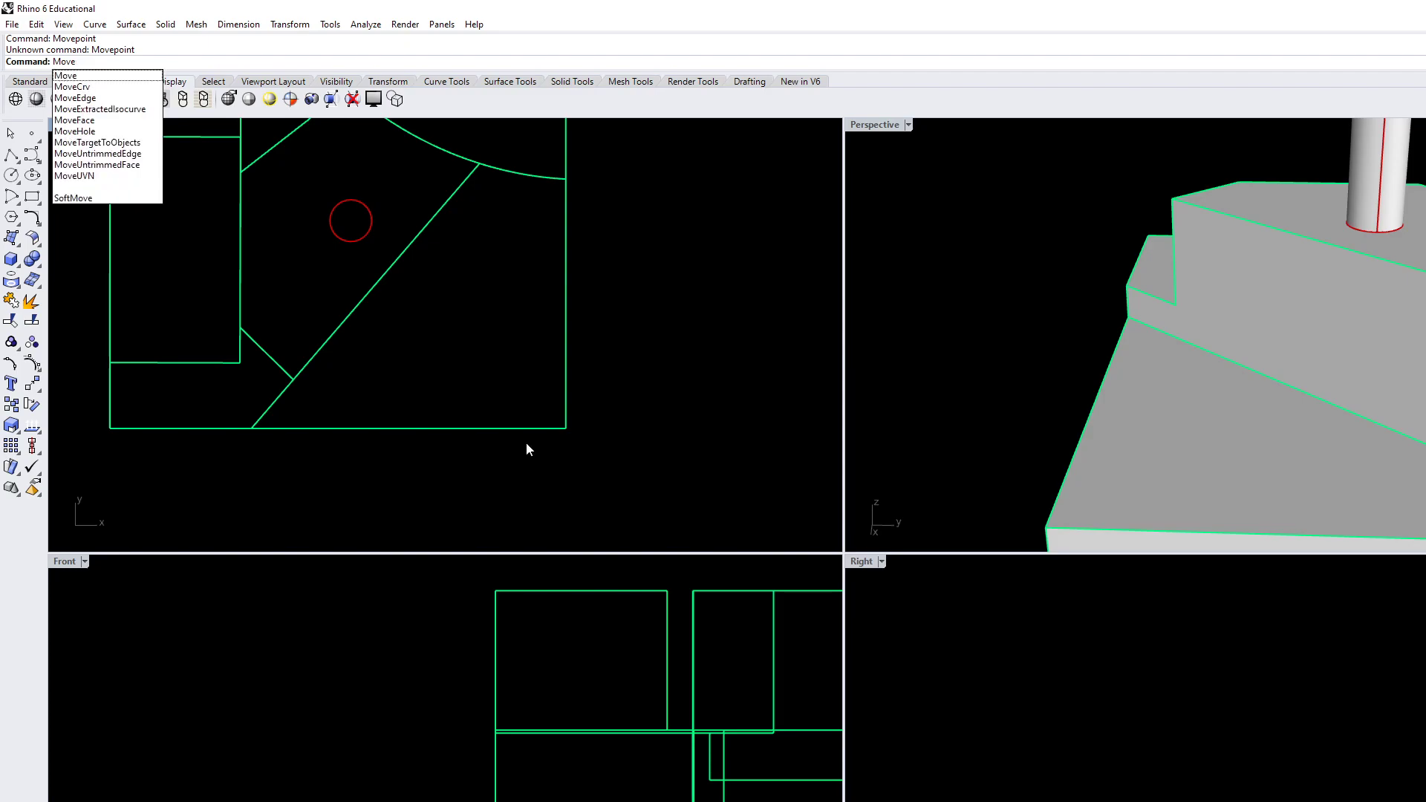
key(BackSpace)
key(BackSpace)
key(BackSpace)
key(BackSpace)
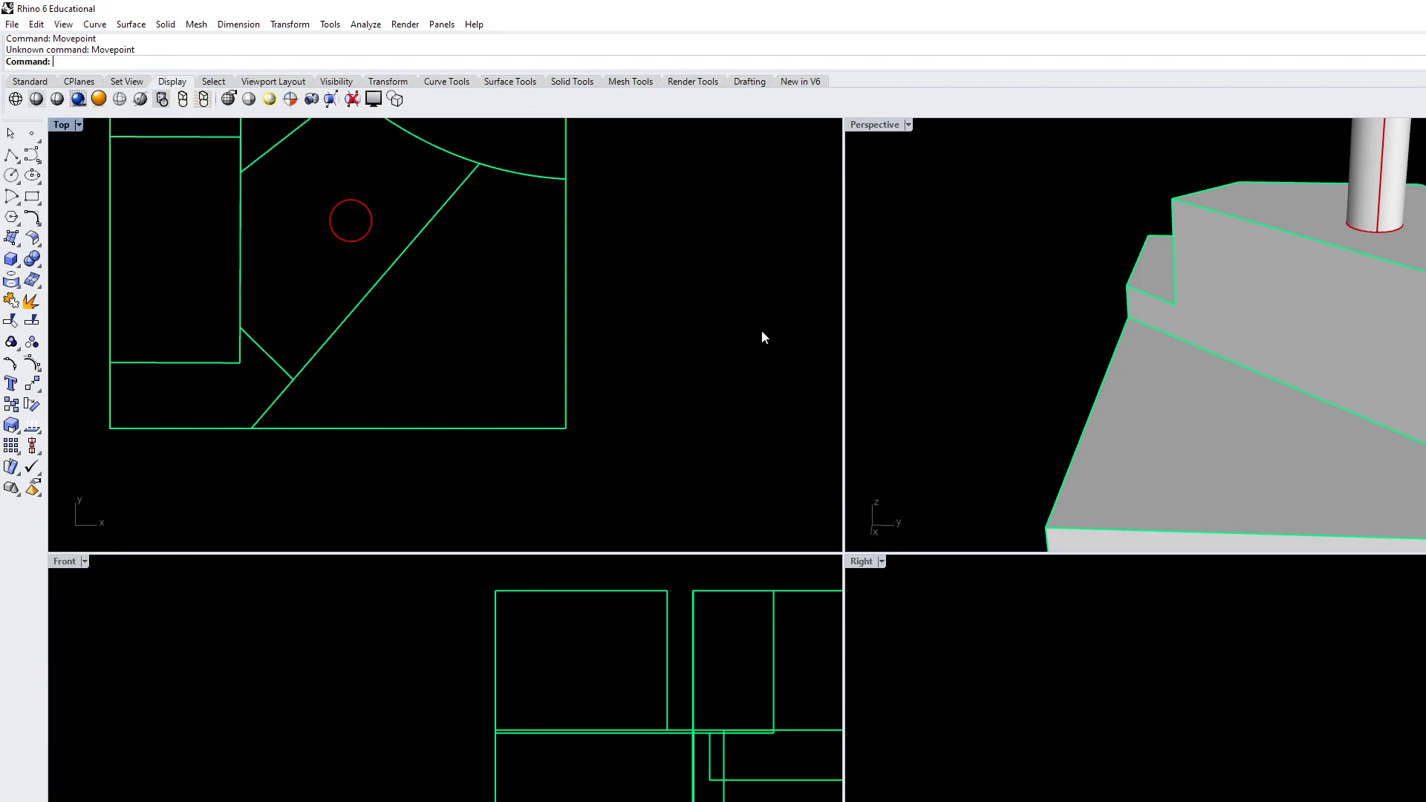
Try to turn on control points for the carved ground block
click(1153, 384)
key(F10)
right_drag(1152, 420, 1030, 402)
click(1015, 410)
Examine the stepped and sloped ground block from several sides in the Perspective and Top views
scroll(1014, 410, down, 5)
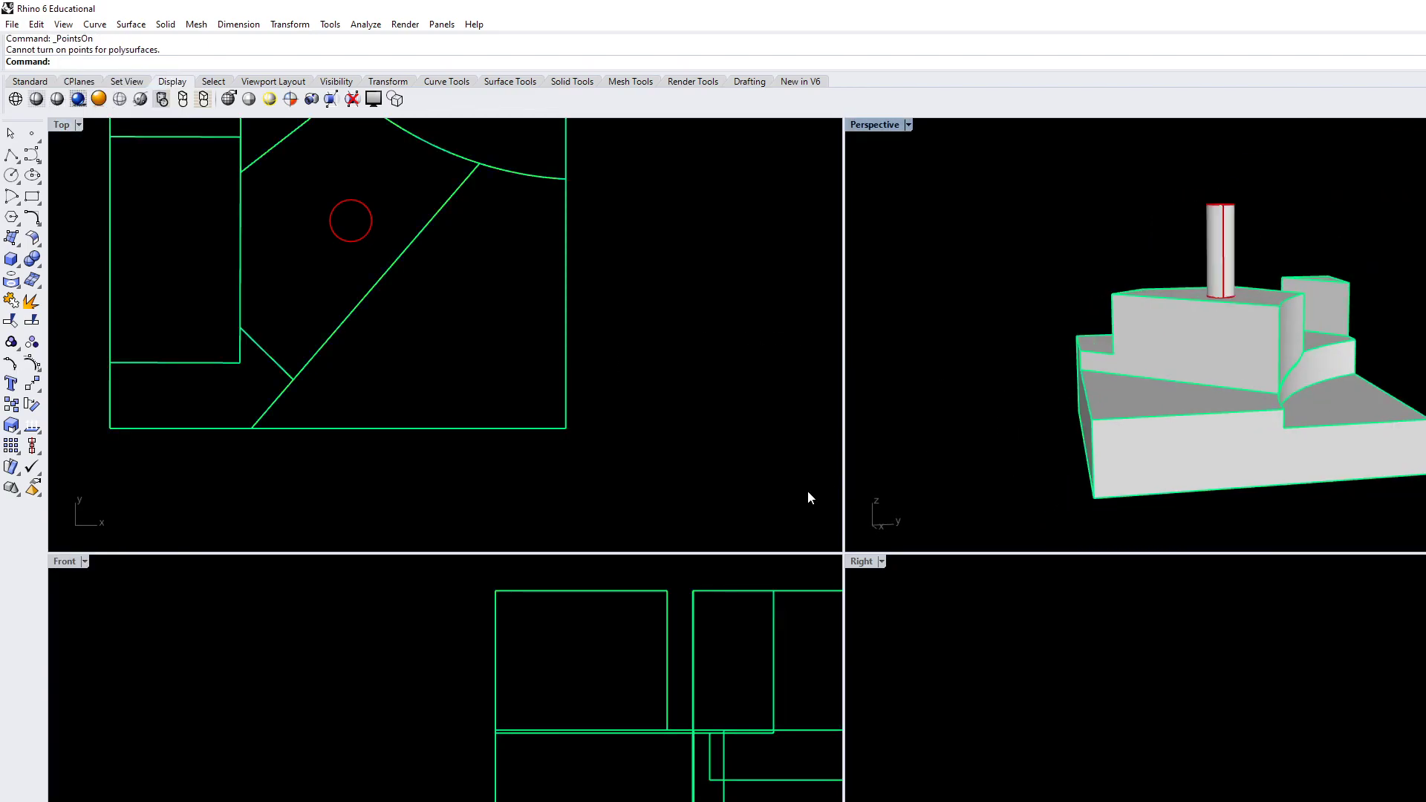
right_drag(454, 414, 441, 349)
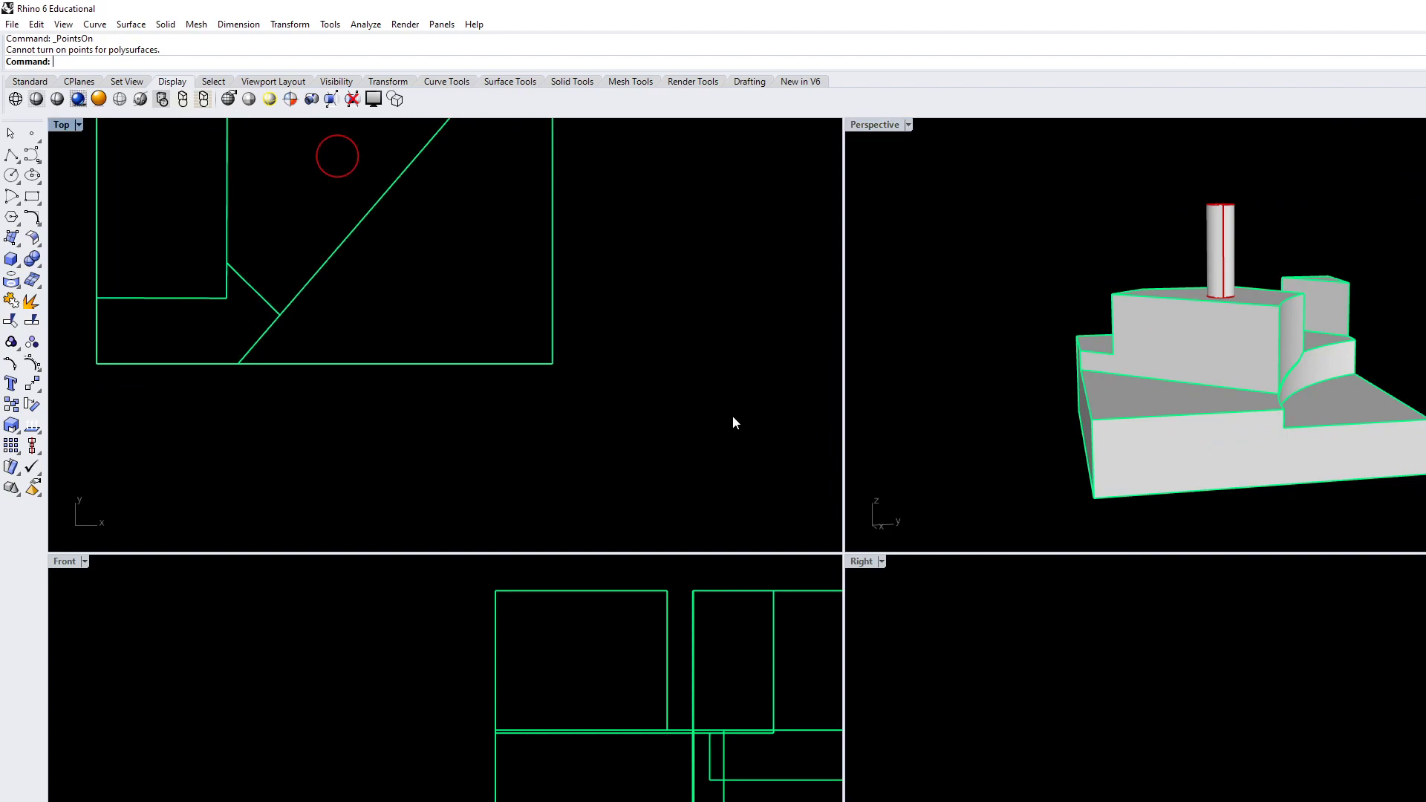
right_drag(1129, 407, 1309, 386)
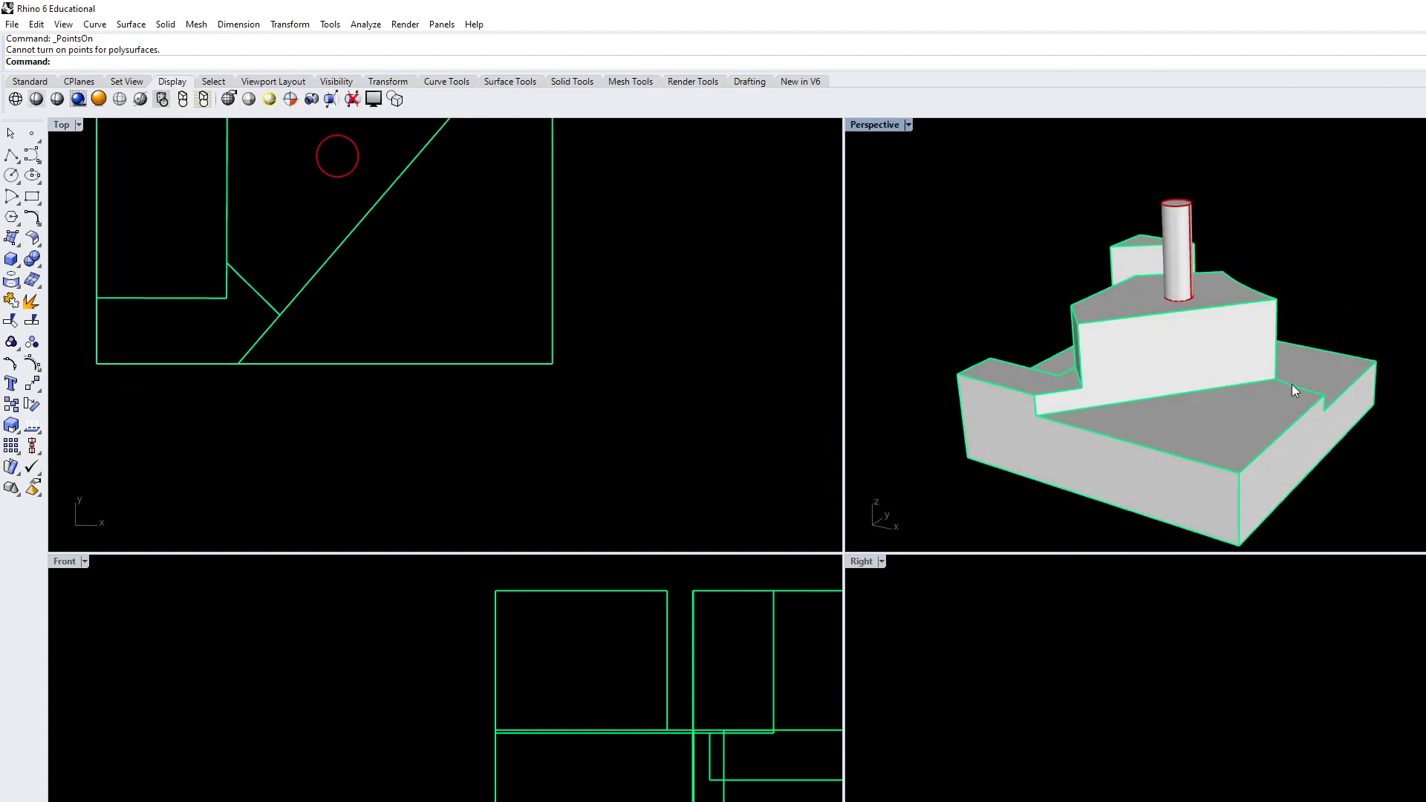
scroll(1151, 367, down, 3)
right_drag(1151, 367, 1293, 387)
scroll(1177, 367, down, 4)
right_drag(1178, 367, 1077, 384)
scroll(1271, 377, up, 4)
scroll(1077, 384, up, 4)
right_drag(353, 353, 359, 413)
scroll(372, 390, down, 3)
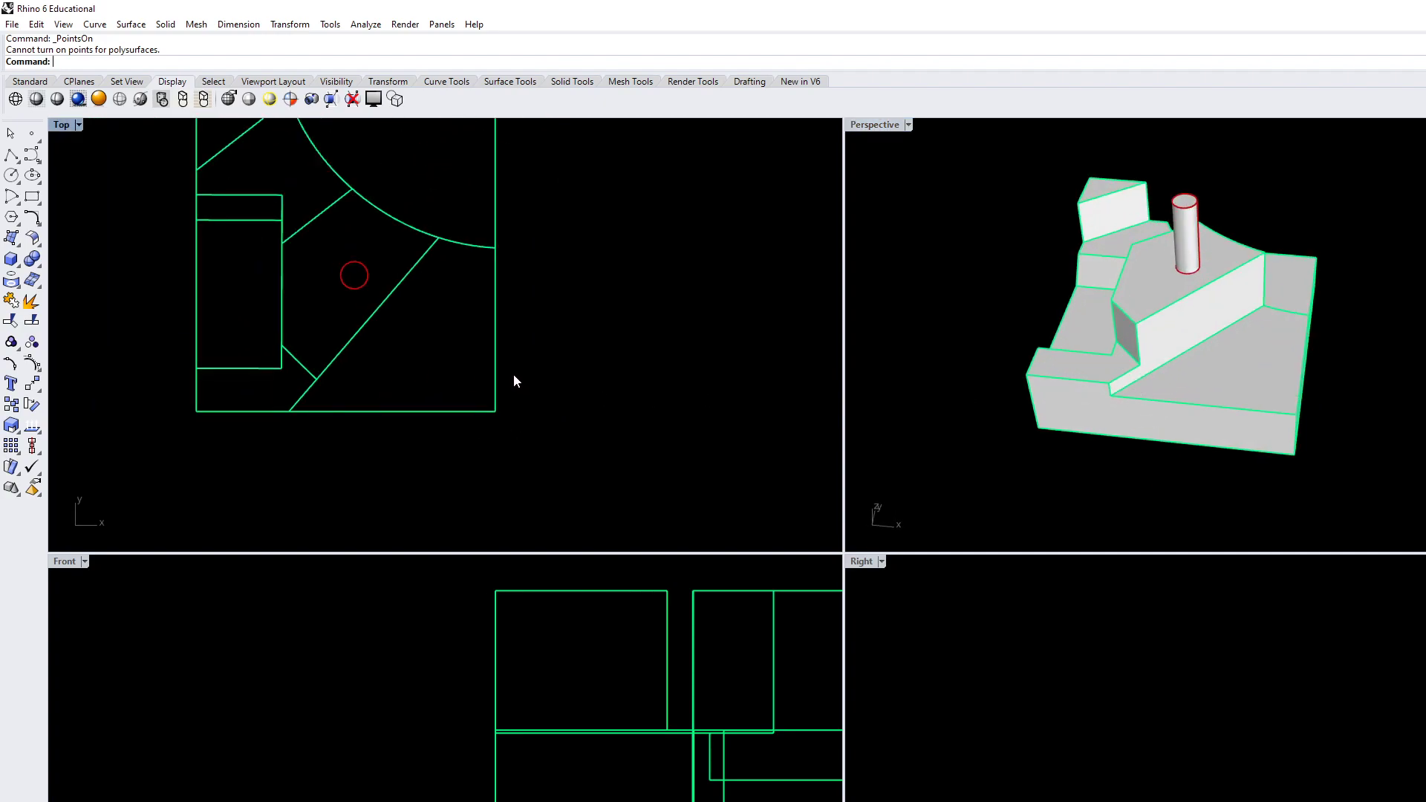
right_drag(1016, 415, 1113, 382)
right_drag(426, 386, 408, 501)
scroll(426, 350, up, 3)
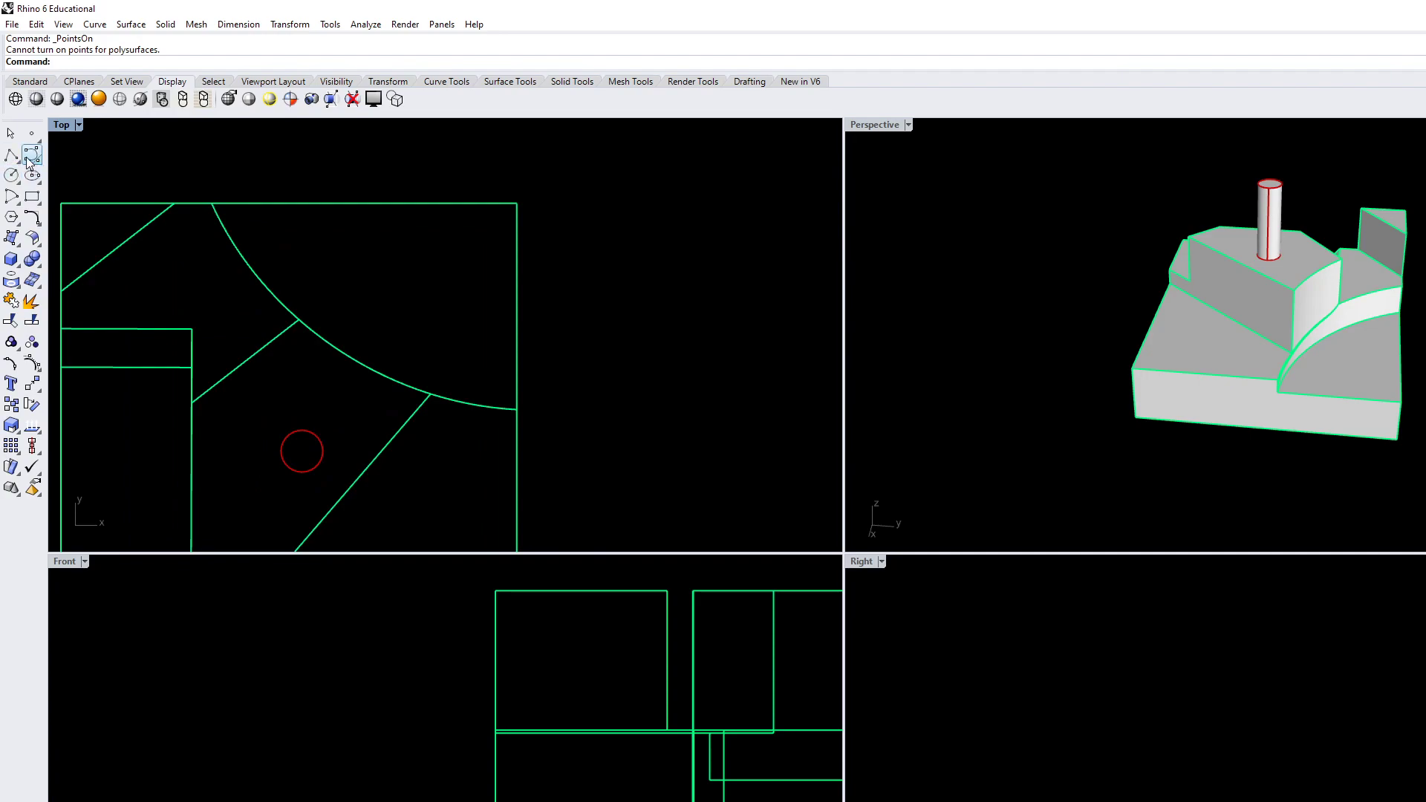
click(32, 154)
scroll(397, 273, up, 2)
click(447, 204)
click(364, 204)
click(365, 297)
click(456, 326)
key(Escape)
Draw a closed degree-3 freeform curve with eight control points, Ortho off, inside the block corner bounded by the arc in the Top view
click(31, 154)
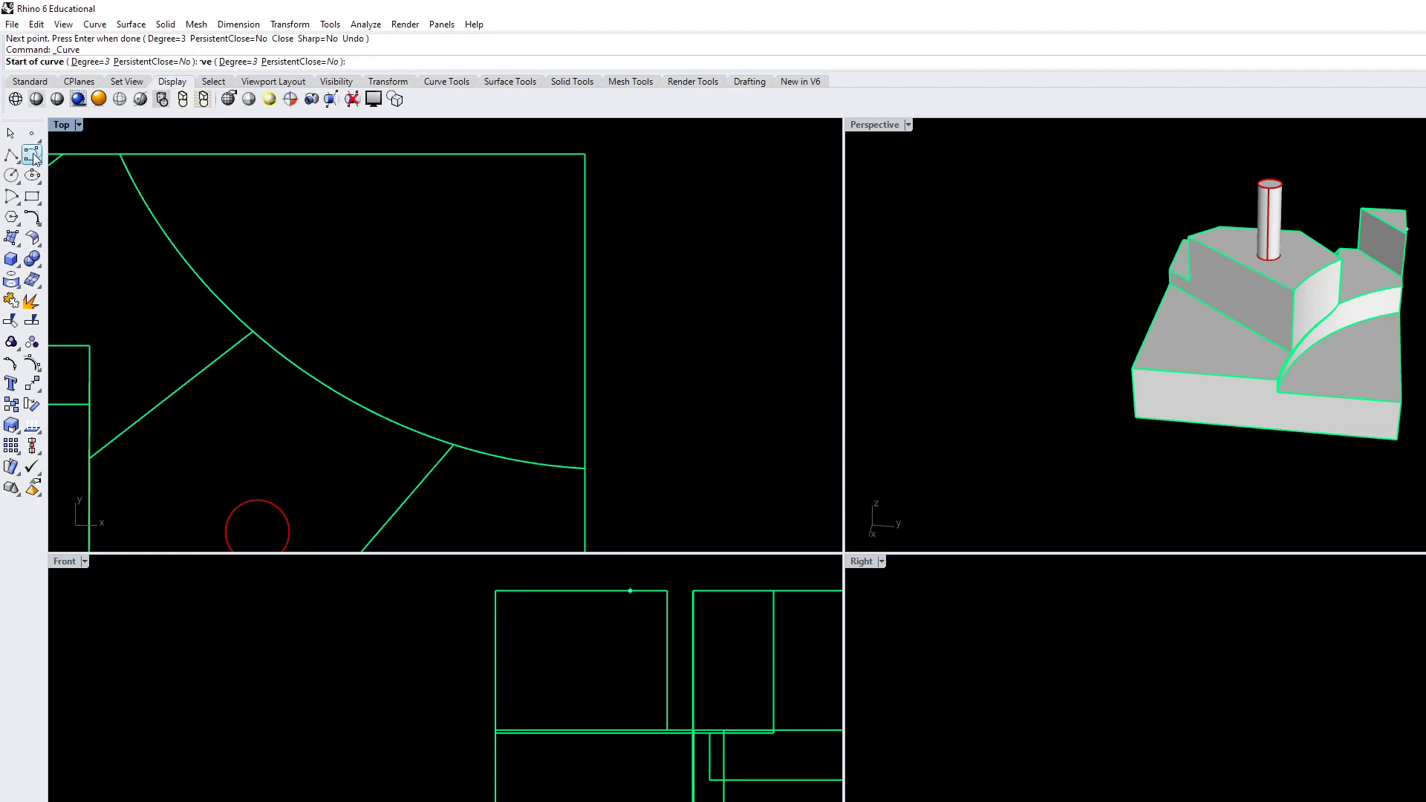
key(F8)
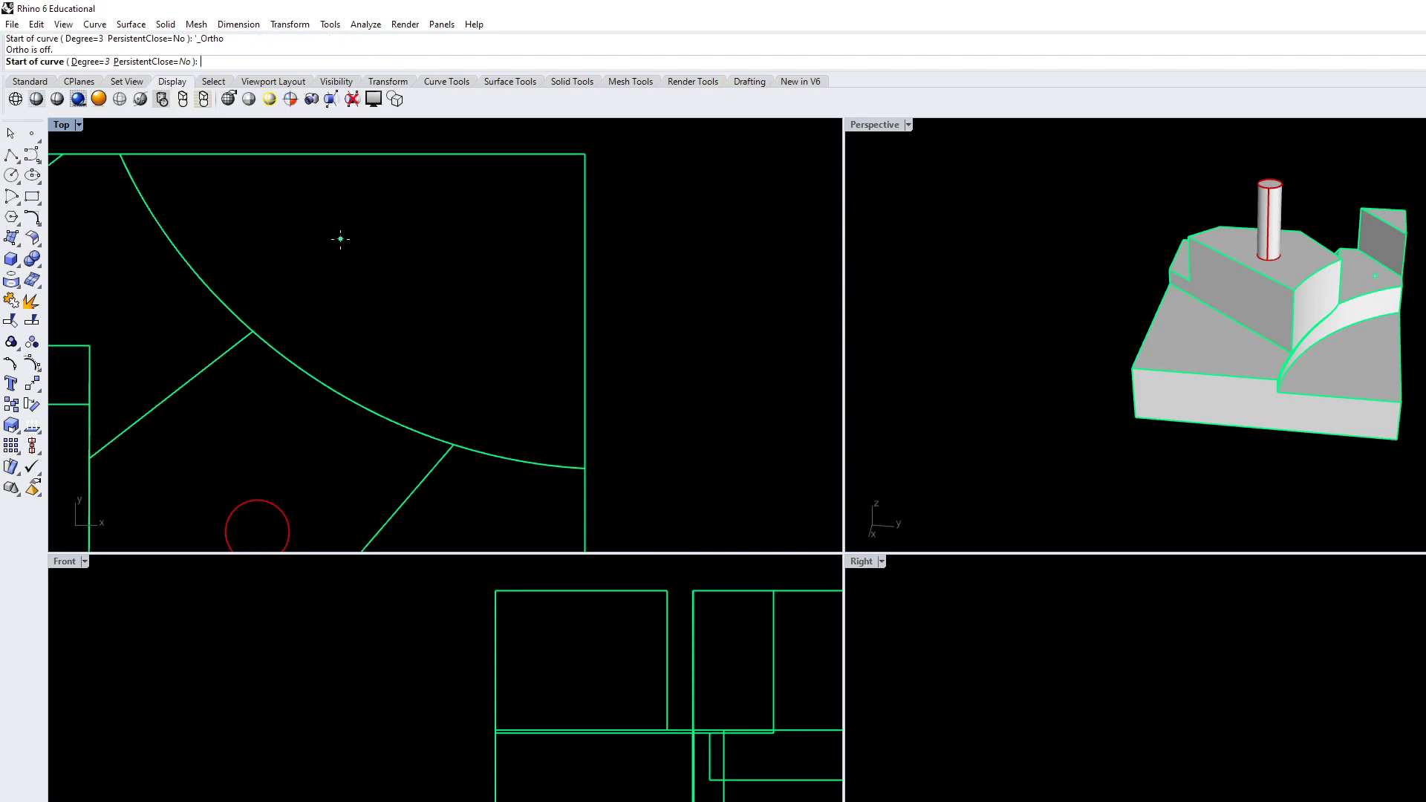
click(400, 218)
click(294, 220)
click(326, 298)
click(440, 346)
click(493, 401)
click(490, 298)
click(539, 247)
click(487, 214)
text(c)
key(Return)
scroll(469, 320, down, 3)
Extrude the closed freeform curve 8' upward as a solid with ExtrudeCrv and delete the source curve
click(475, 330)
right_drag(1292, 351, 1143, 360)
right_drag(615, 529, 509, 469)
right_drag(303, 721, 256, 784)
scroll(257, 785, down, 12)
right_drag(615, 693, 630, 725)
text(ExtrudeCrv)
key(Return)
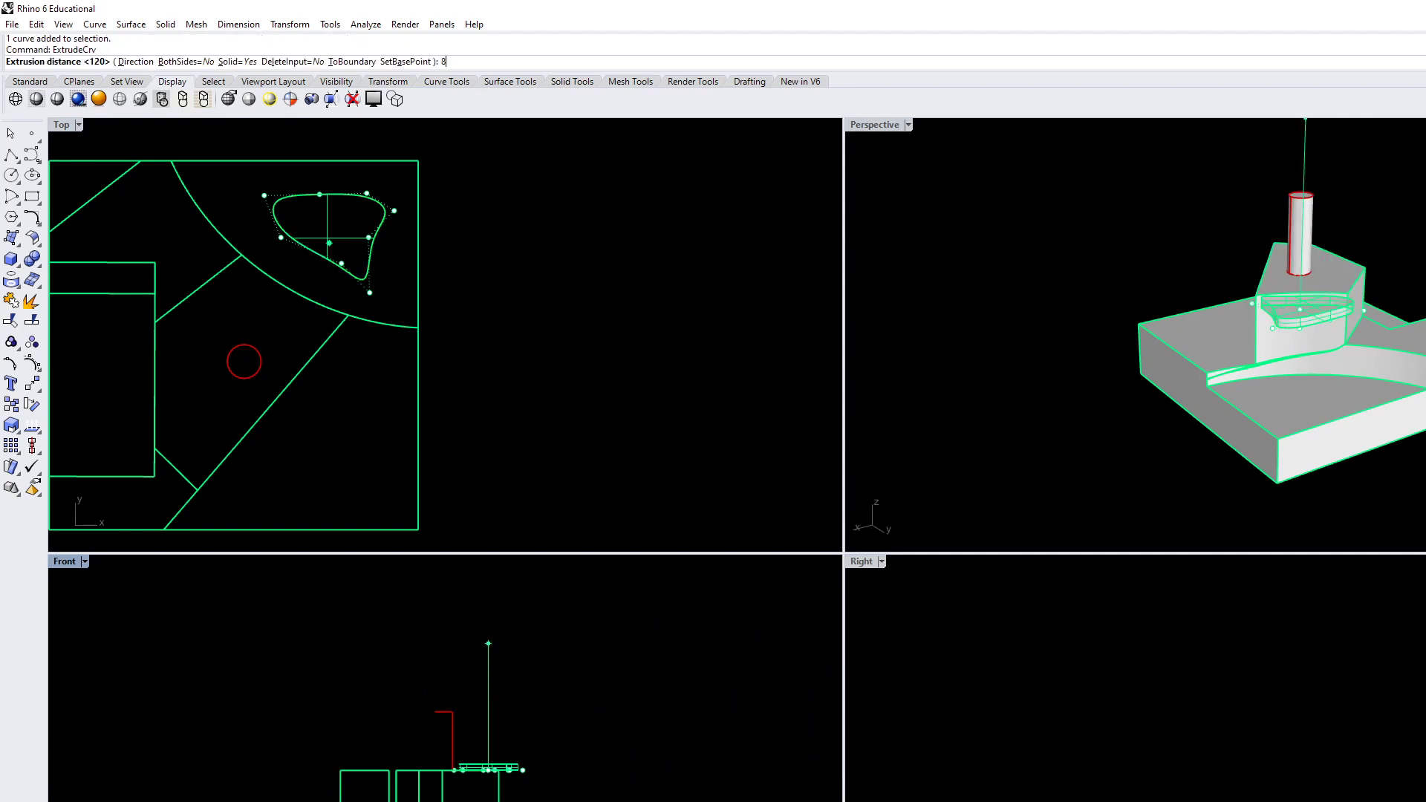
text(8')
key(Return)
right_drag(617, 669, 659, 658)
key(Delete)
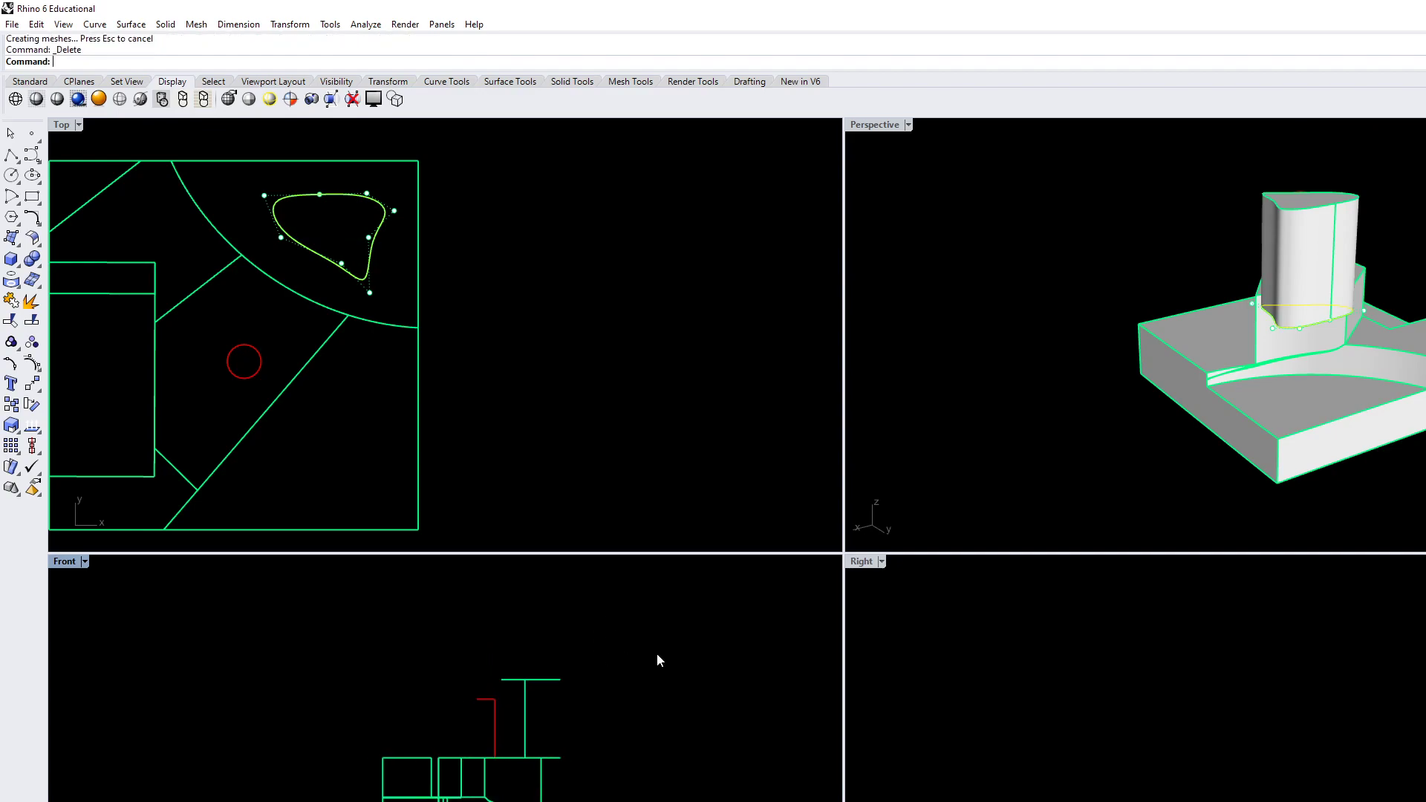
Examine the extruded freeform solid against the ground block and scale cylinder in the Perspective, Top and Right views
mouse_move(1413, 353)
right_down()
mouse_move(1424, 375)
mouse_move(1422, 353)
right_up()
scroll(1303, 338, up, 4)
right_drag(1303, 337, 1404, 397)
scroll(523, 342, down, 10)
right_drag(347, 409, 465, 357)
scroll(455, 346, up, 4)
right_drag(552, 373, 505, 396)
right_drag(1152, 773, 1102, 717)
scroll(1101, 717, down, 16)
scroll(1350, 785, up, 8)
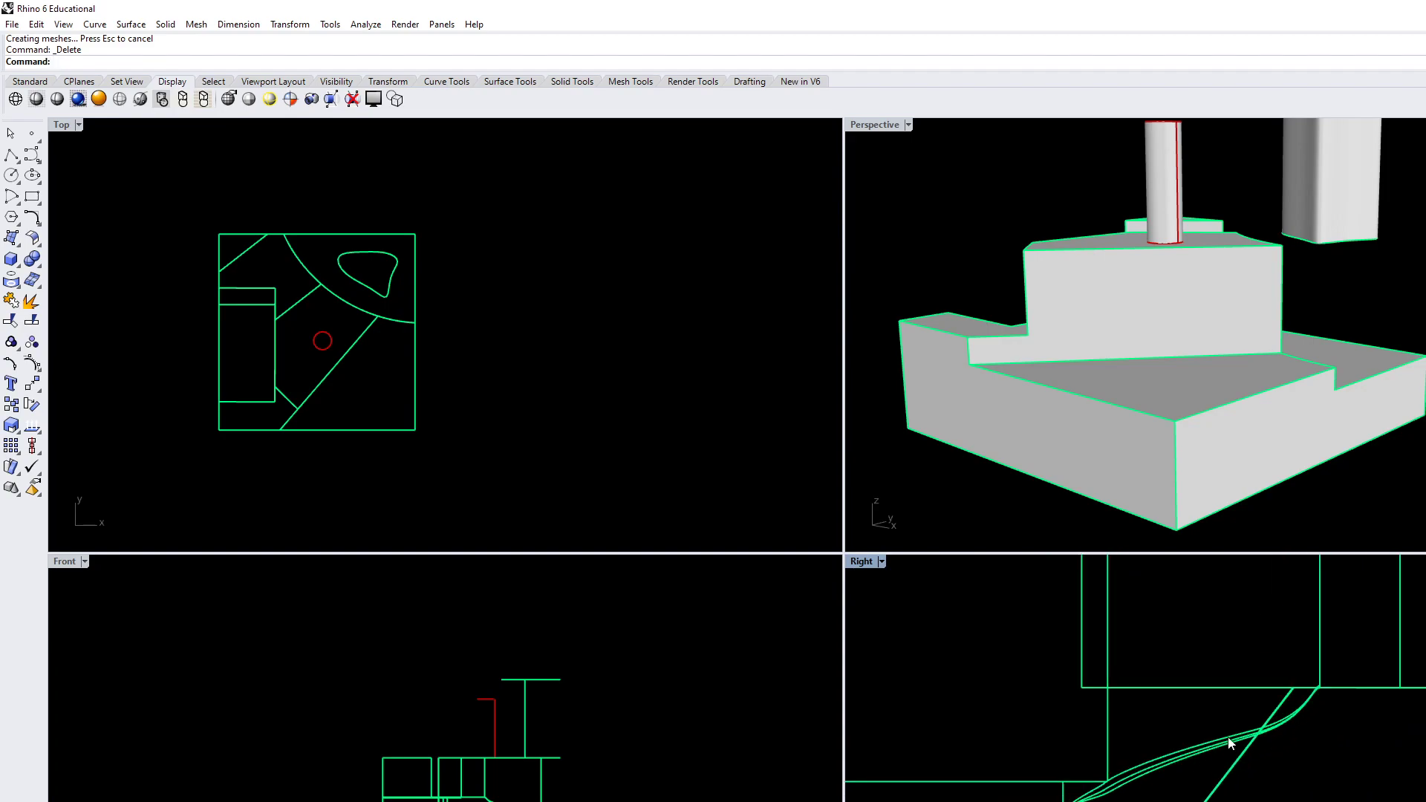
scroll(1225, 744, down, 6)
scroll(1047, 769, down, 6)
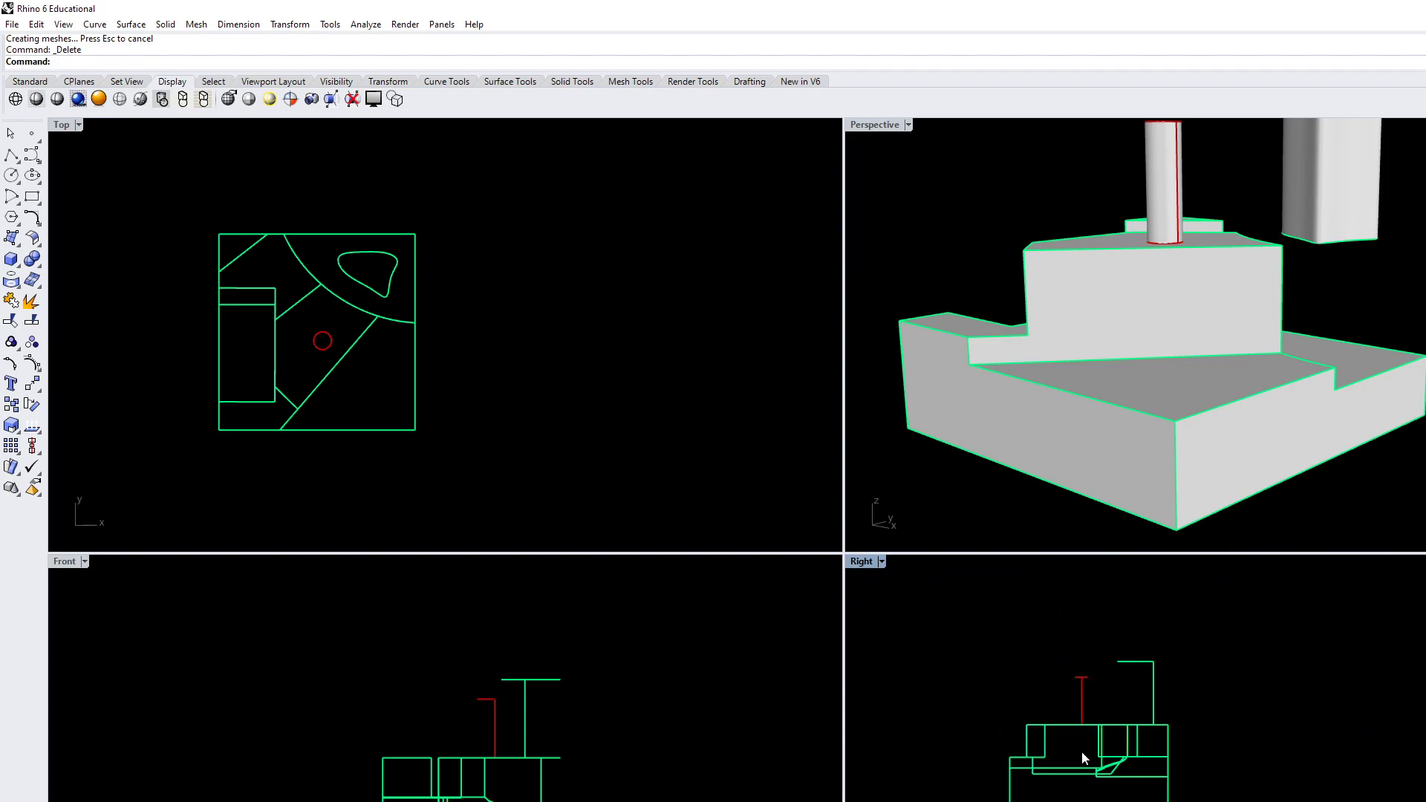
right_drag(1081, 750, 1170, 757)
key(Up)
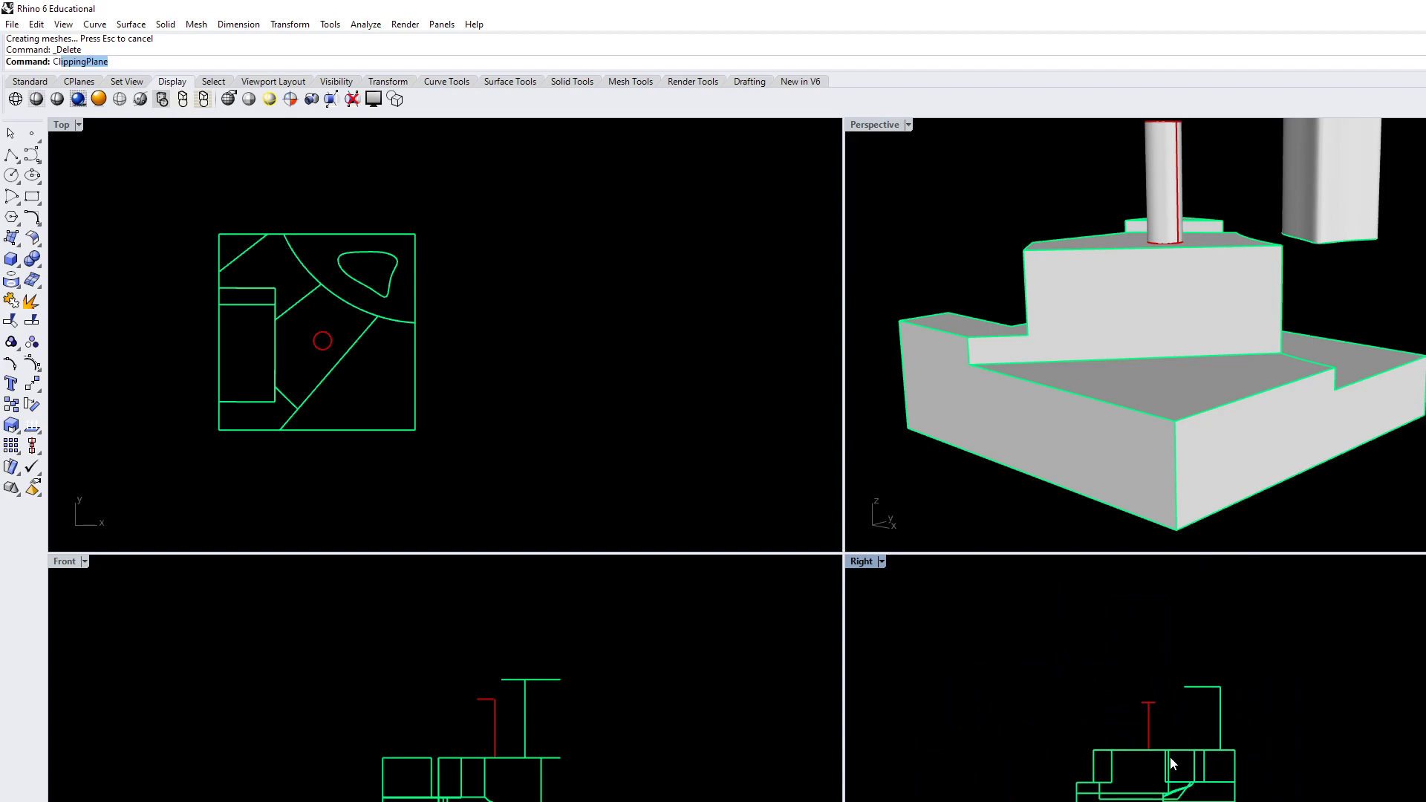
key(Return)
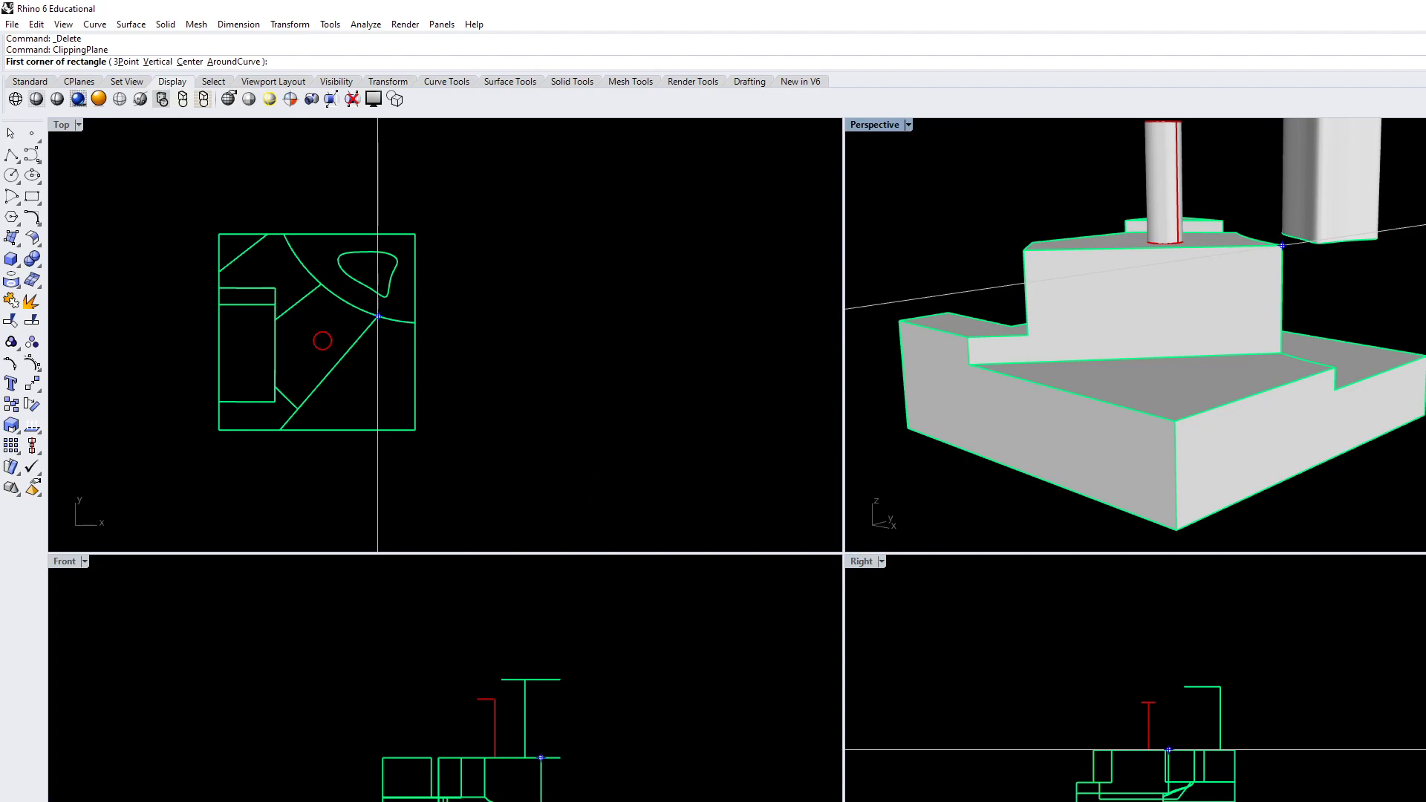
key(Escape)
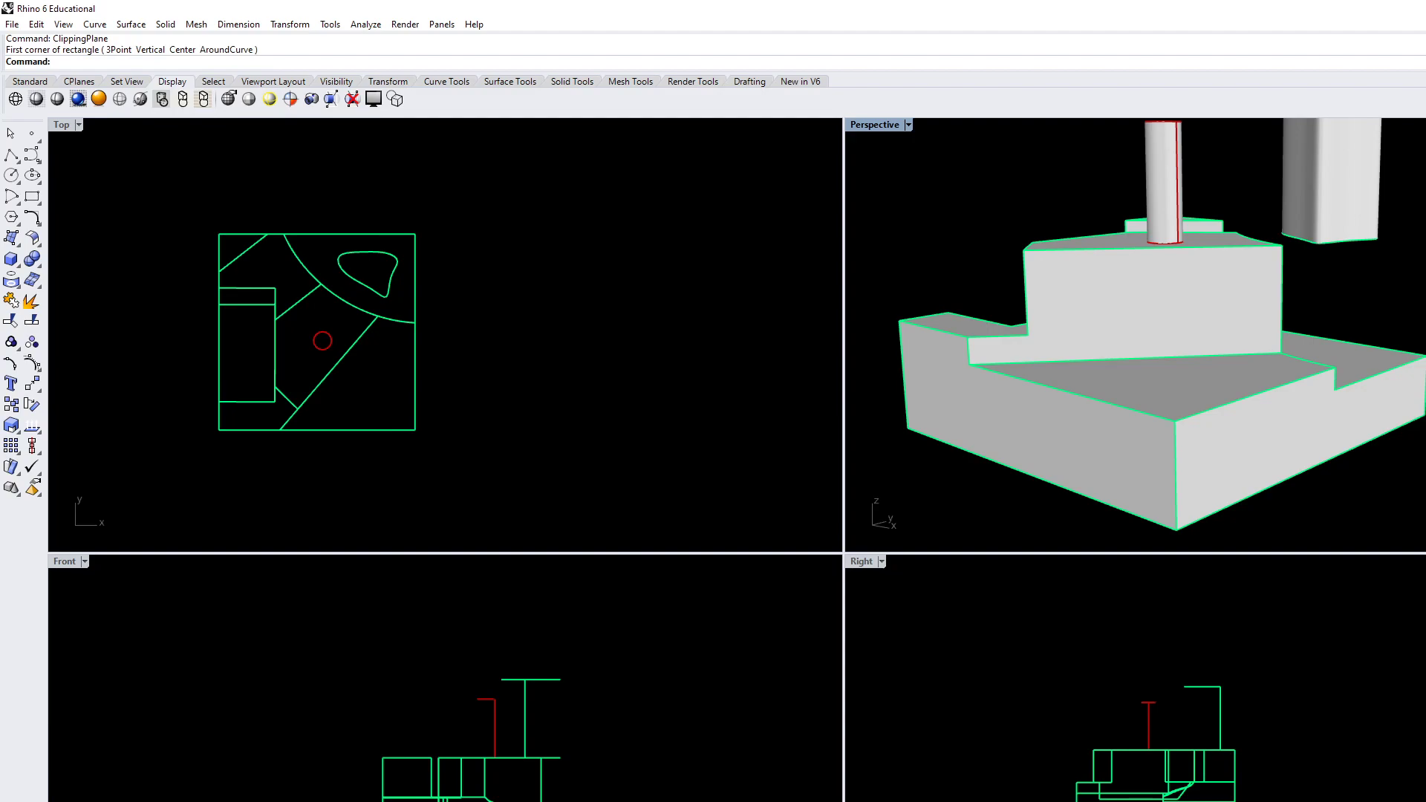
Create a vertical ClippingPlane in the Right view with a rectangle enclosing the whole model
right_drag(1156, 720, 1098, 702)
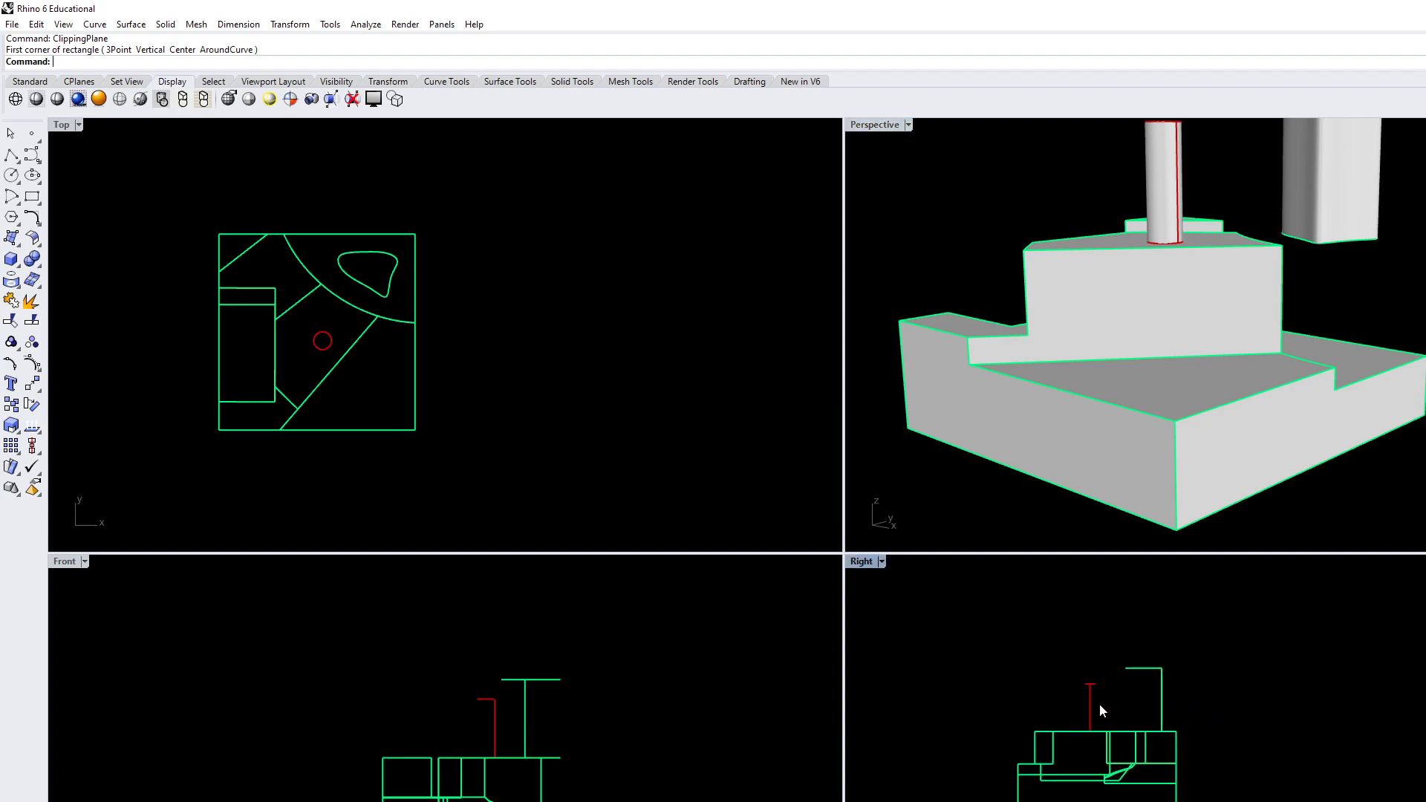
key(Return)
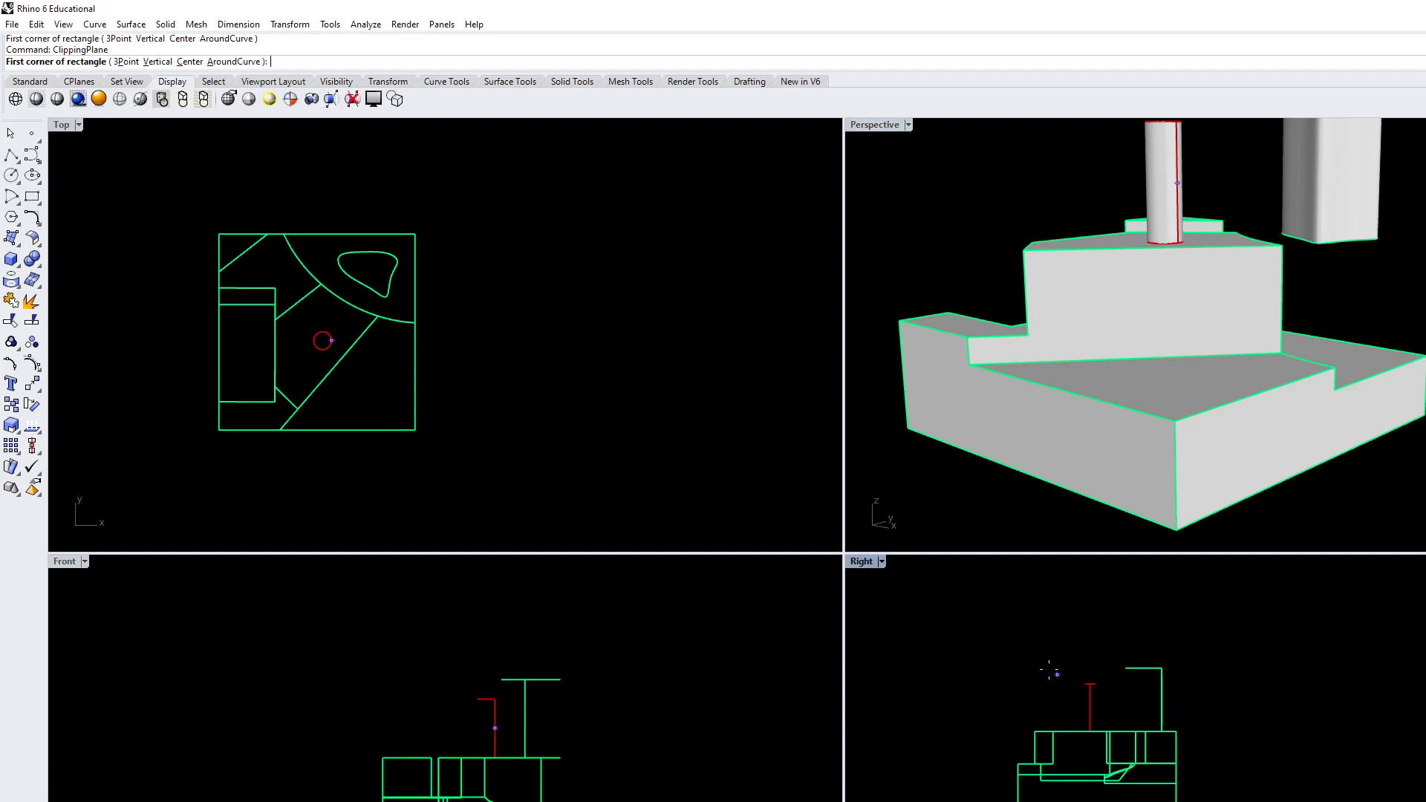
click(220, 491)
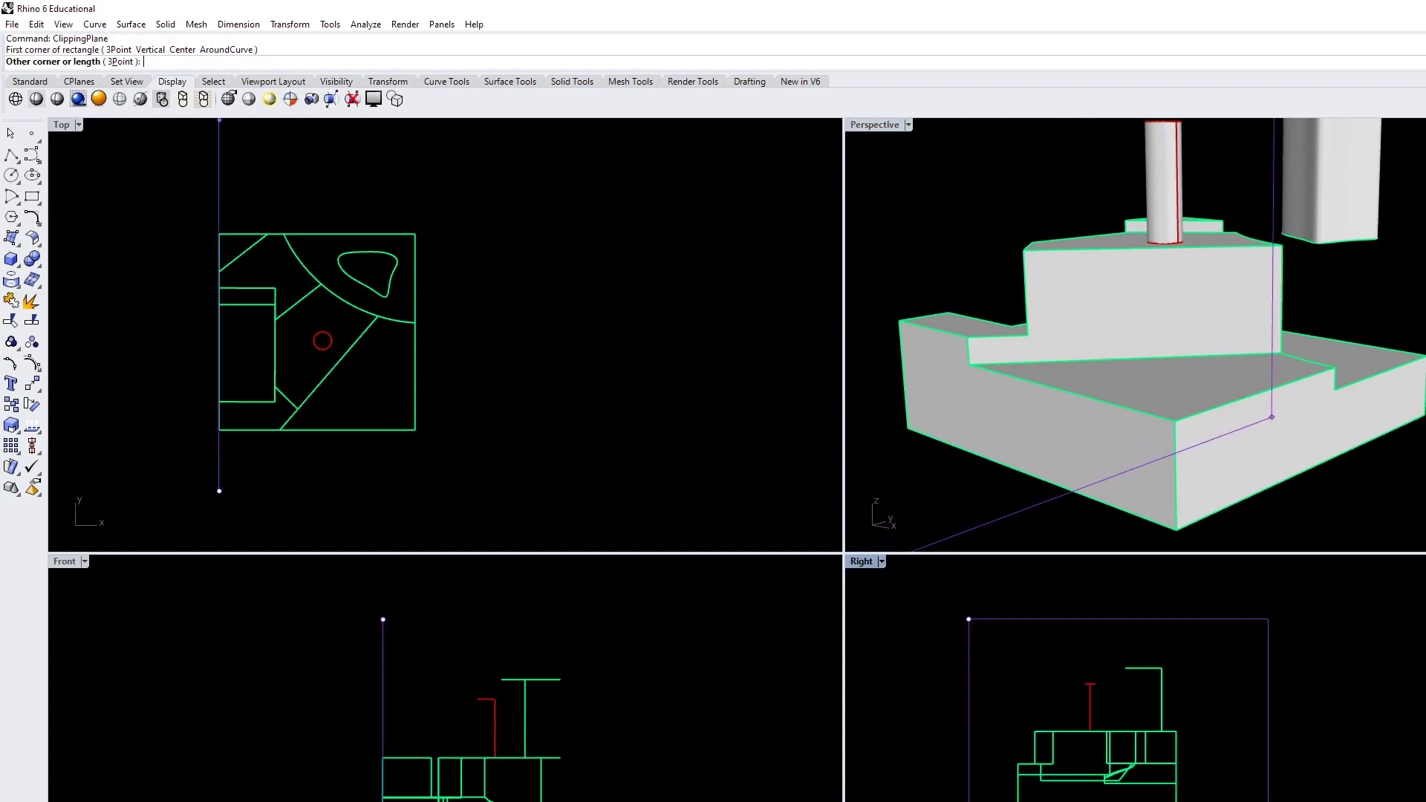
click(1267, 798)
Move the clipping plane horizontally from the block's edge into the model with Ortho on, cutting through the freeform solid
right_drag(676, 476, 766, 443)
scroll(770, 442, down, 4)
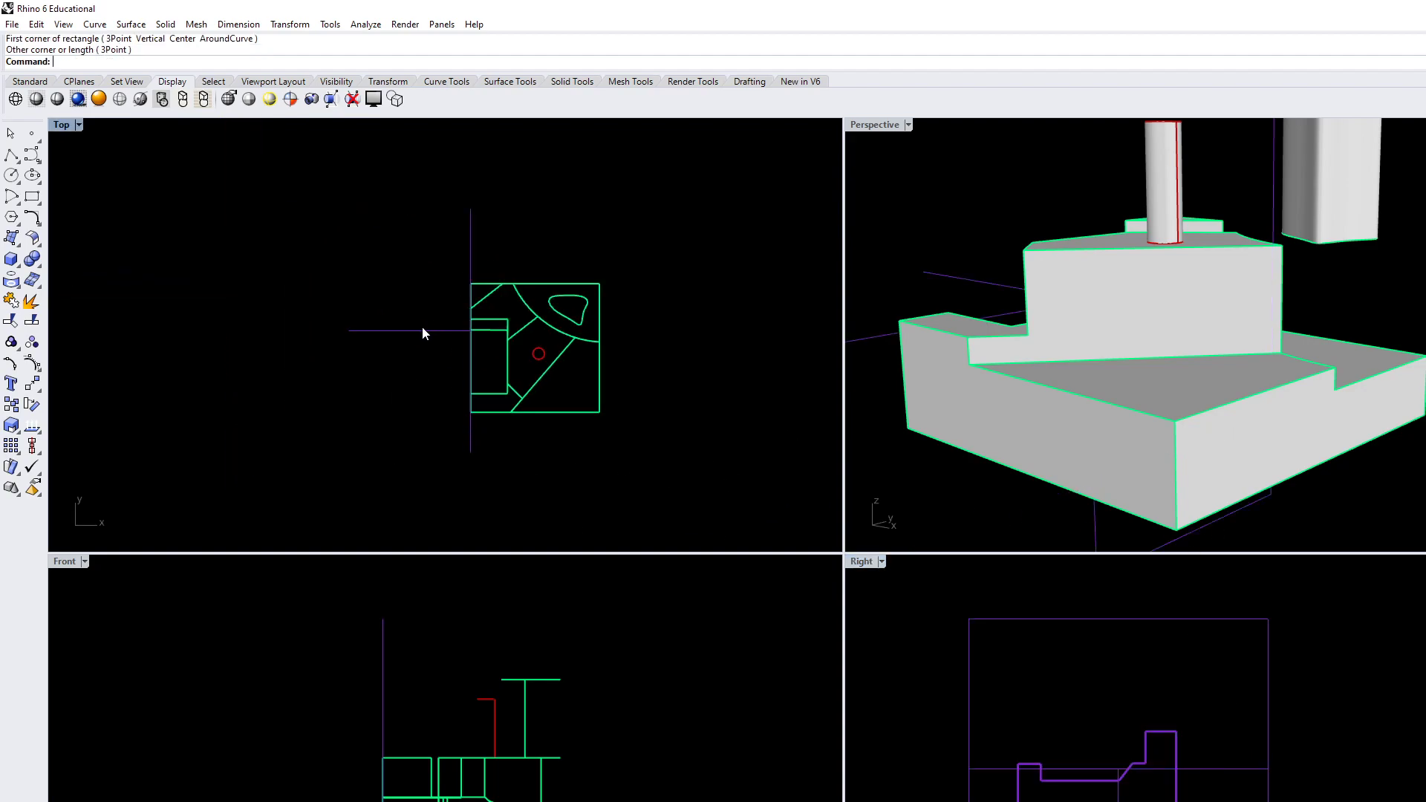
click(470, 443)
text(Mvoe)
key(Return)
text(Move)
key(Return)
click(528, 483)
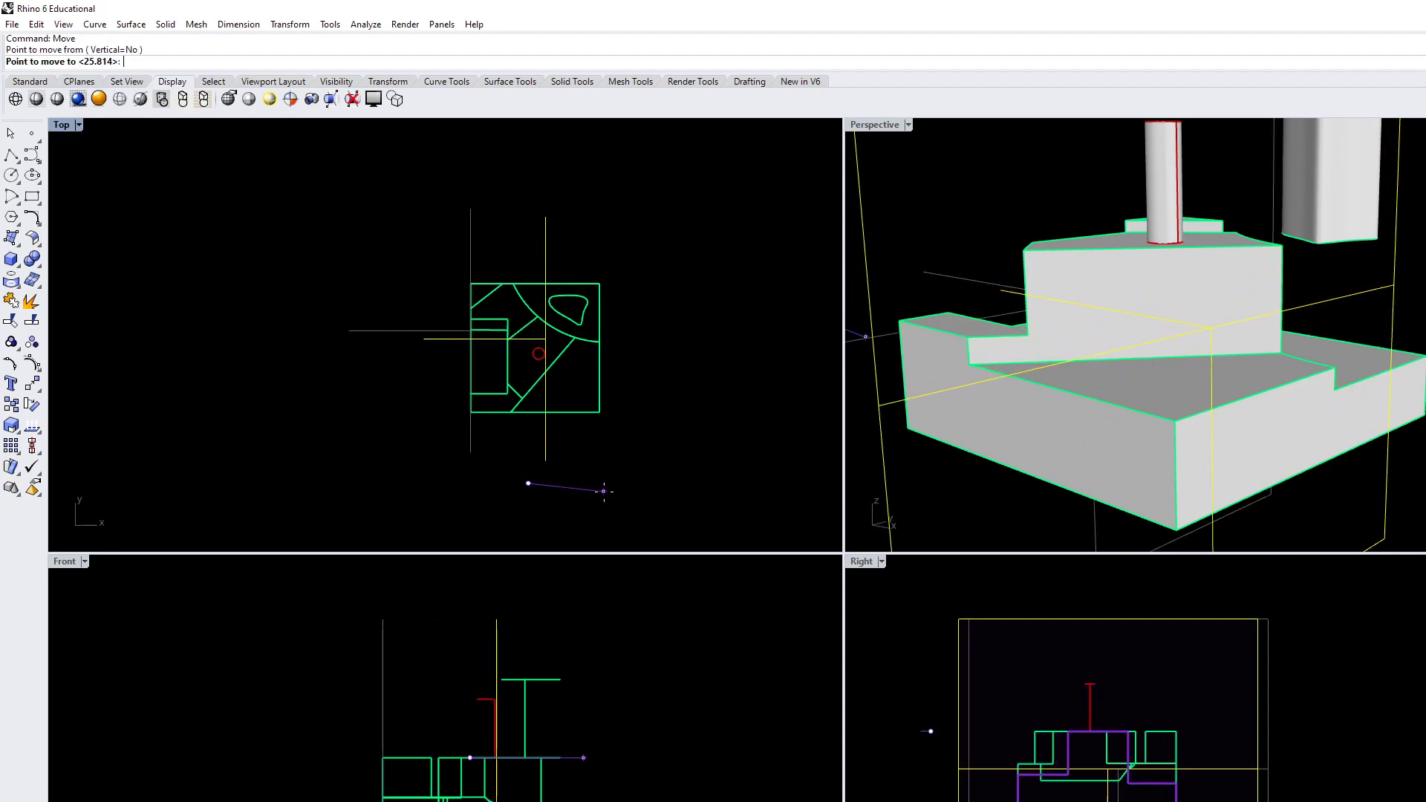
key(F8)
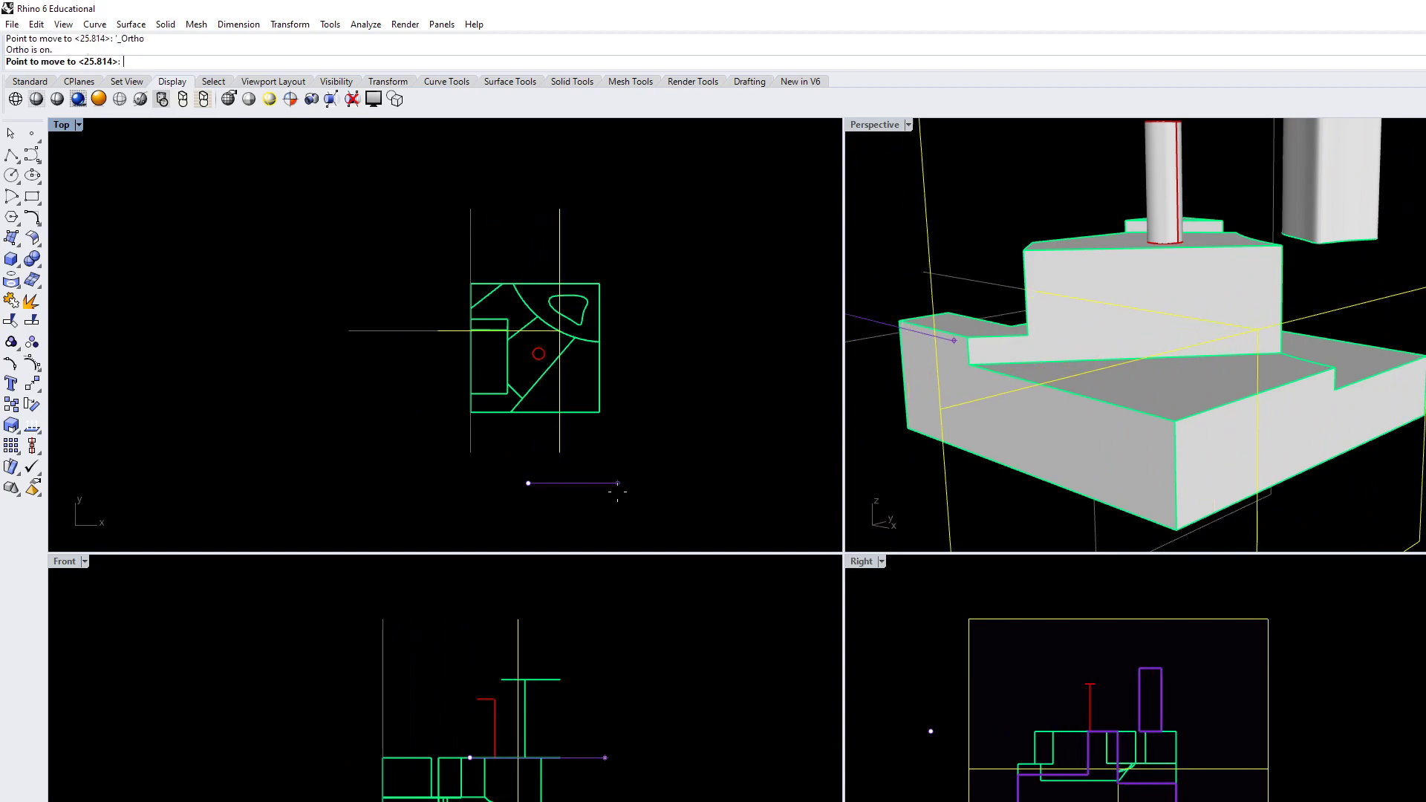
click(617, 491)
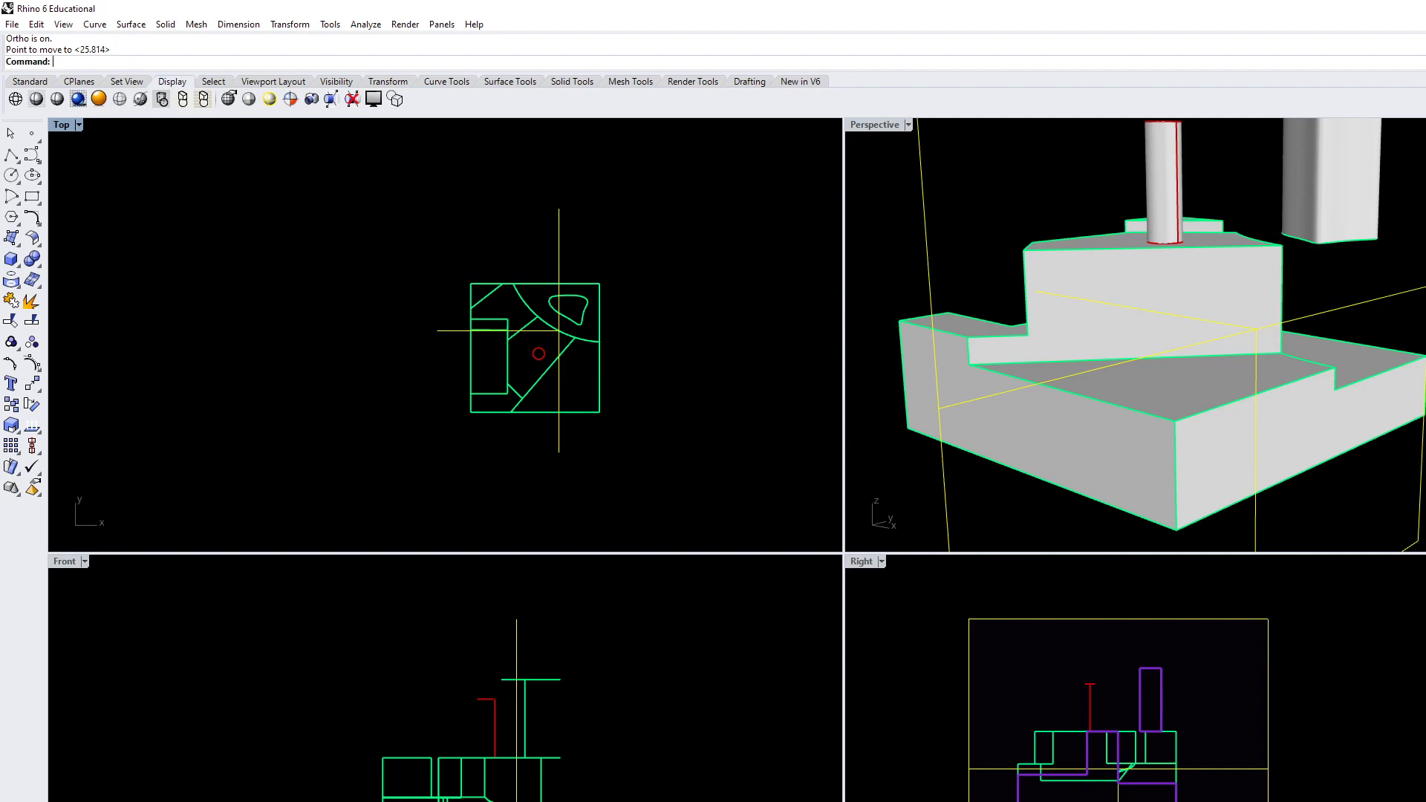
Shift the clipping plane slightly farther into the block with Move in the Top view
scroll(586, 358, up, 5)
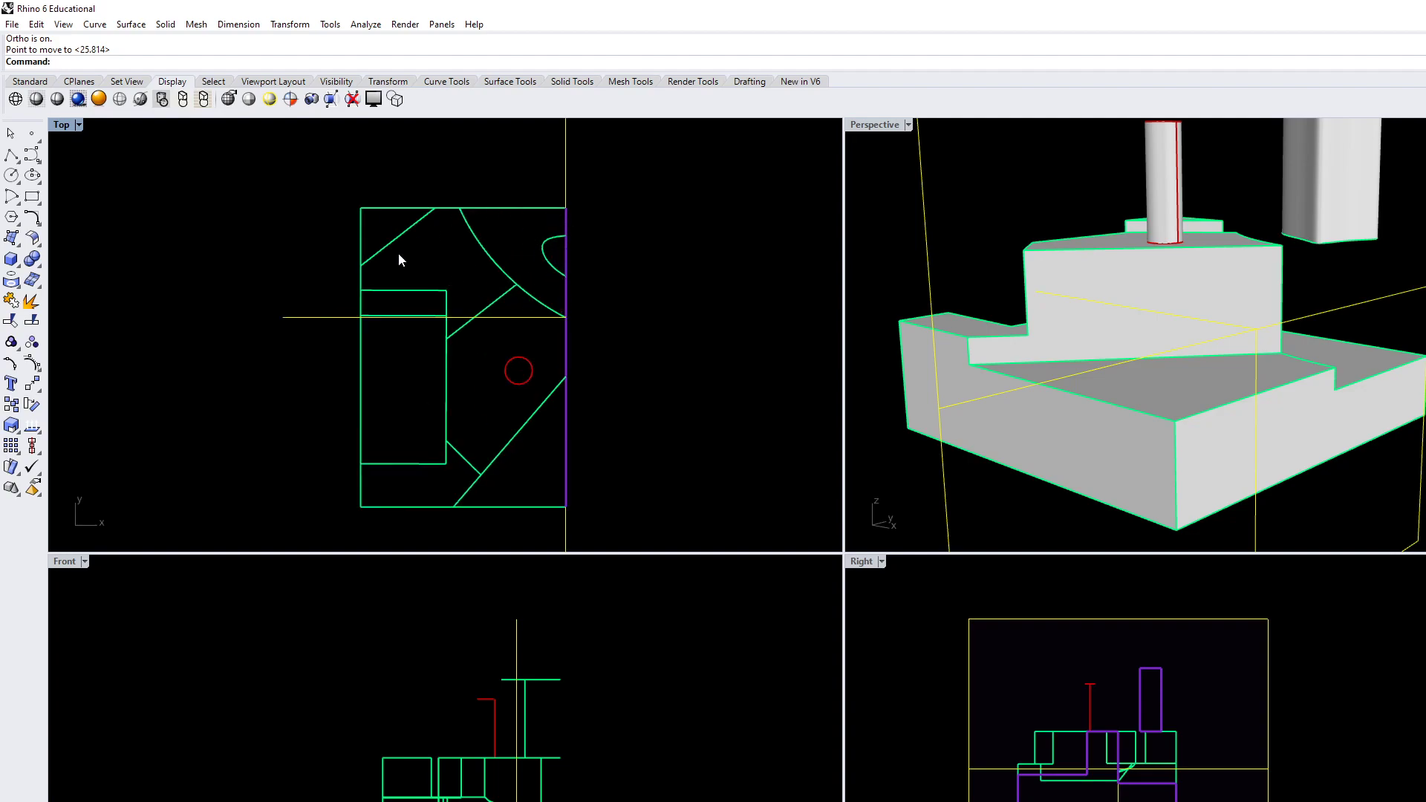
right_drag(547, 324, 514, 292)
scroll(466, 309, down, 7)
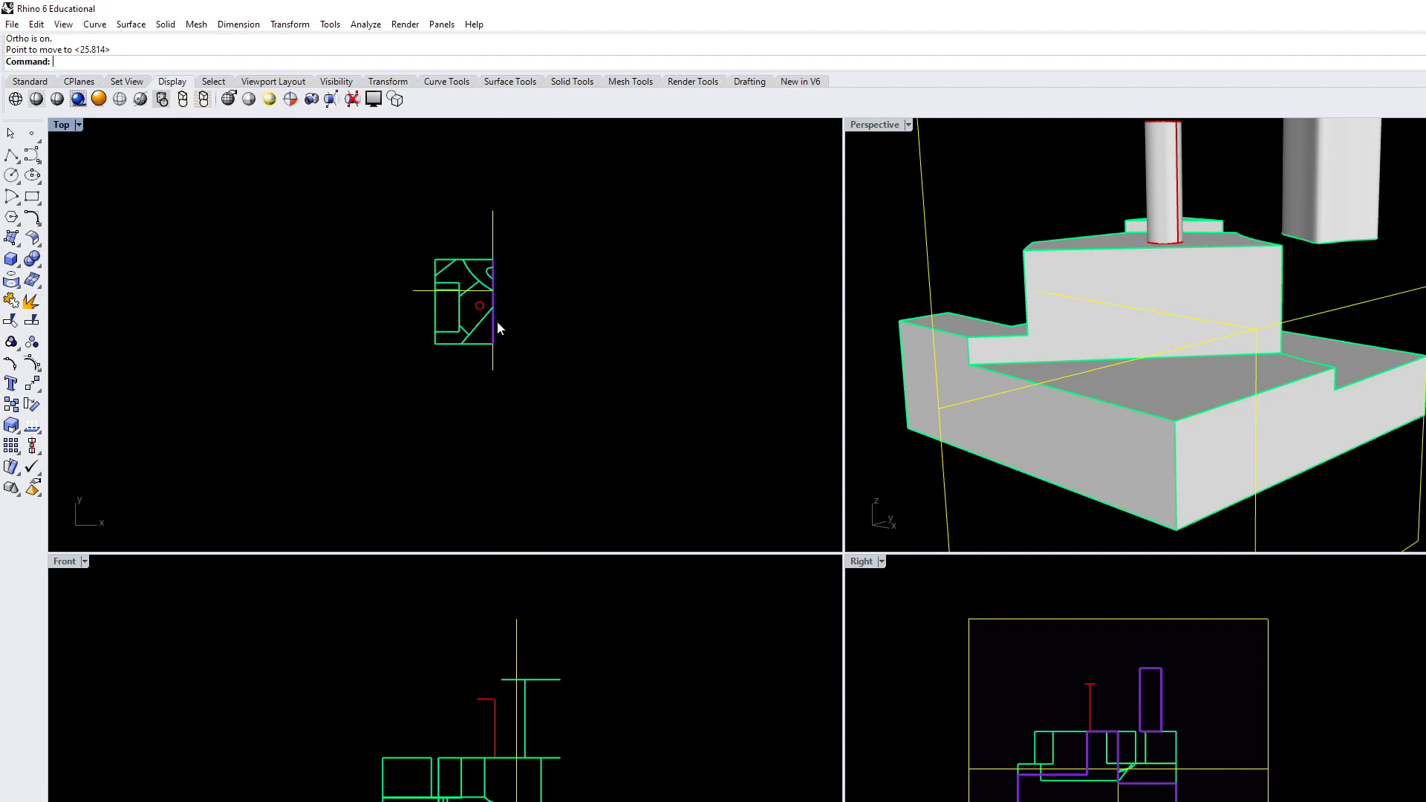
scroll(505, 302, up, 4)
scroll(564, 386, down, 2)
text(Mvoe)
key(Return)
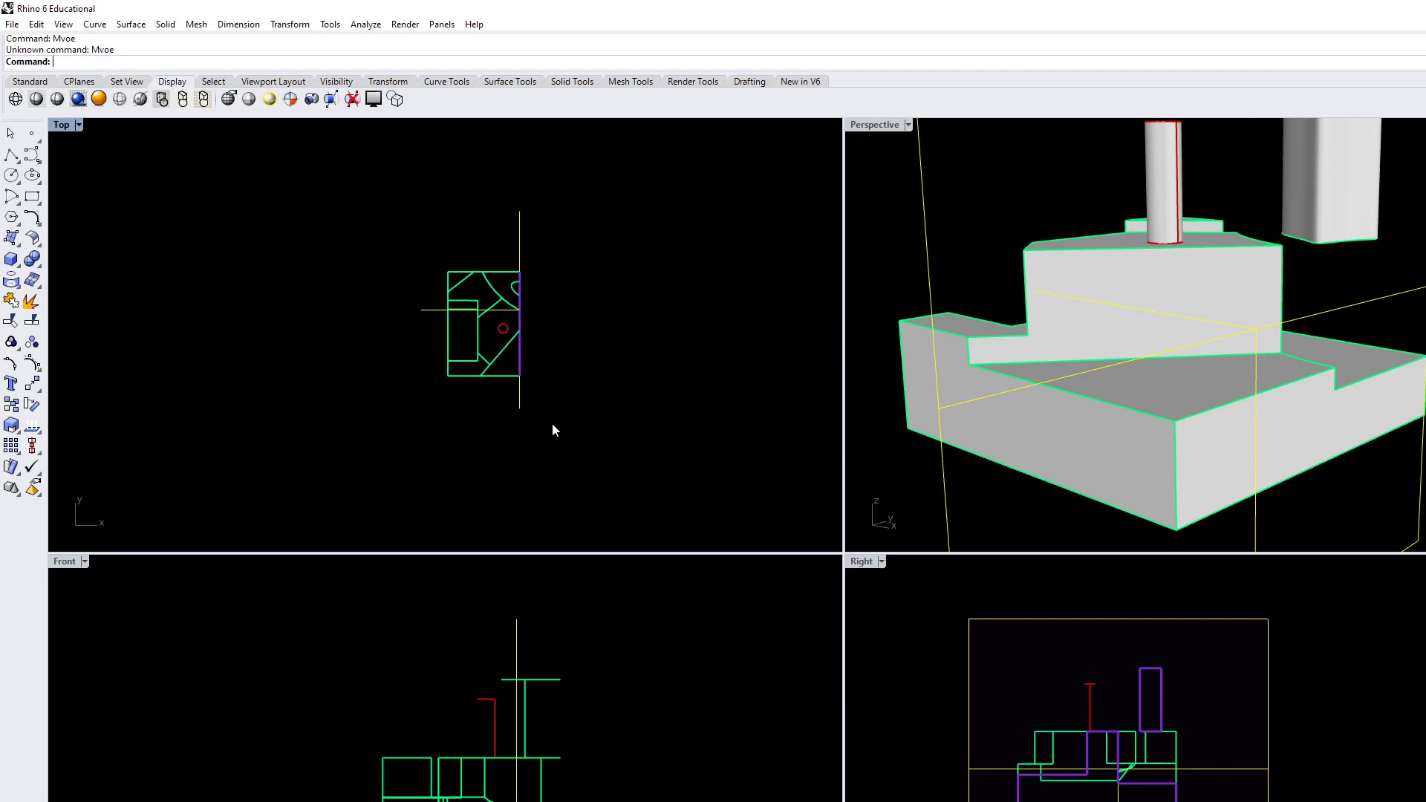
text(Move)
key(Return)
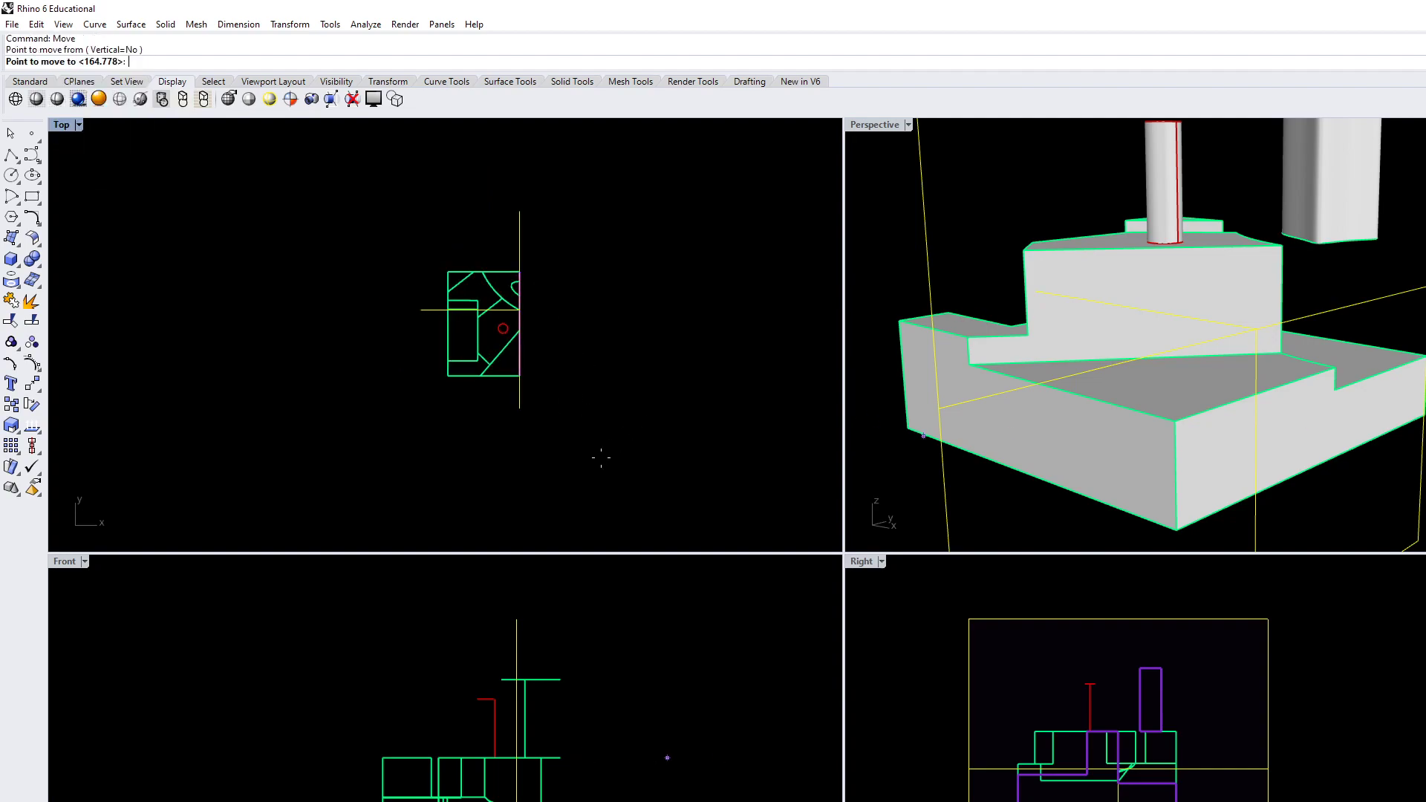
click(591, 455)
key(Escape)
Examine the section cut through the block and freeform solid in the Perspective and Right views
right_drag(1277, 405, 1337, 402)
scroll(1337, 405, down, 8)
right_drag(1209, 429, 1089, 449)
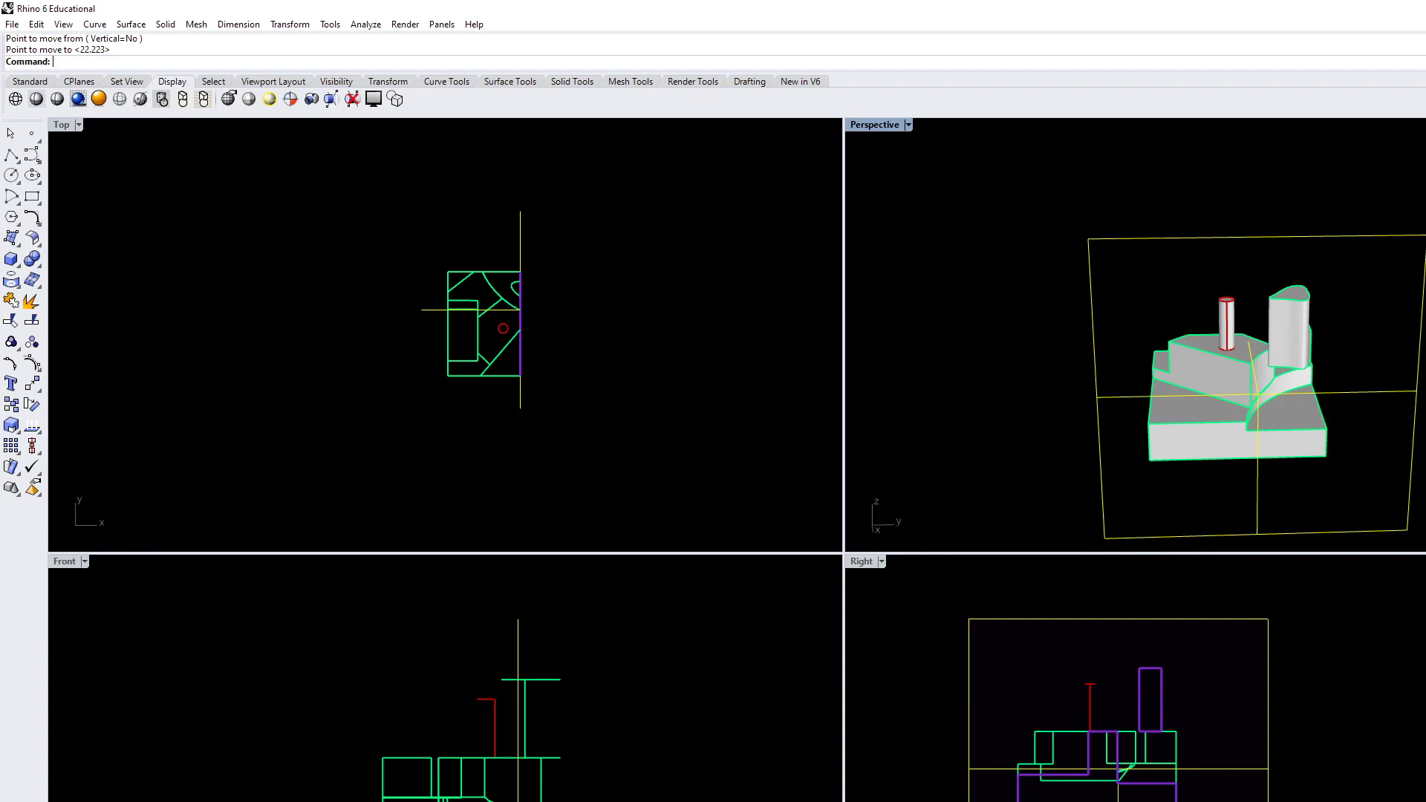
right_drag(1285, 537, 1188, 349)
scroll(1260, 796, up, 5)
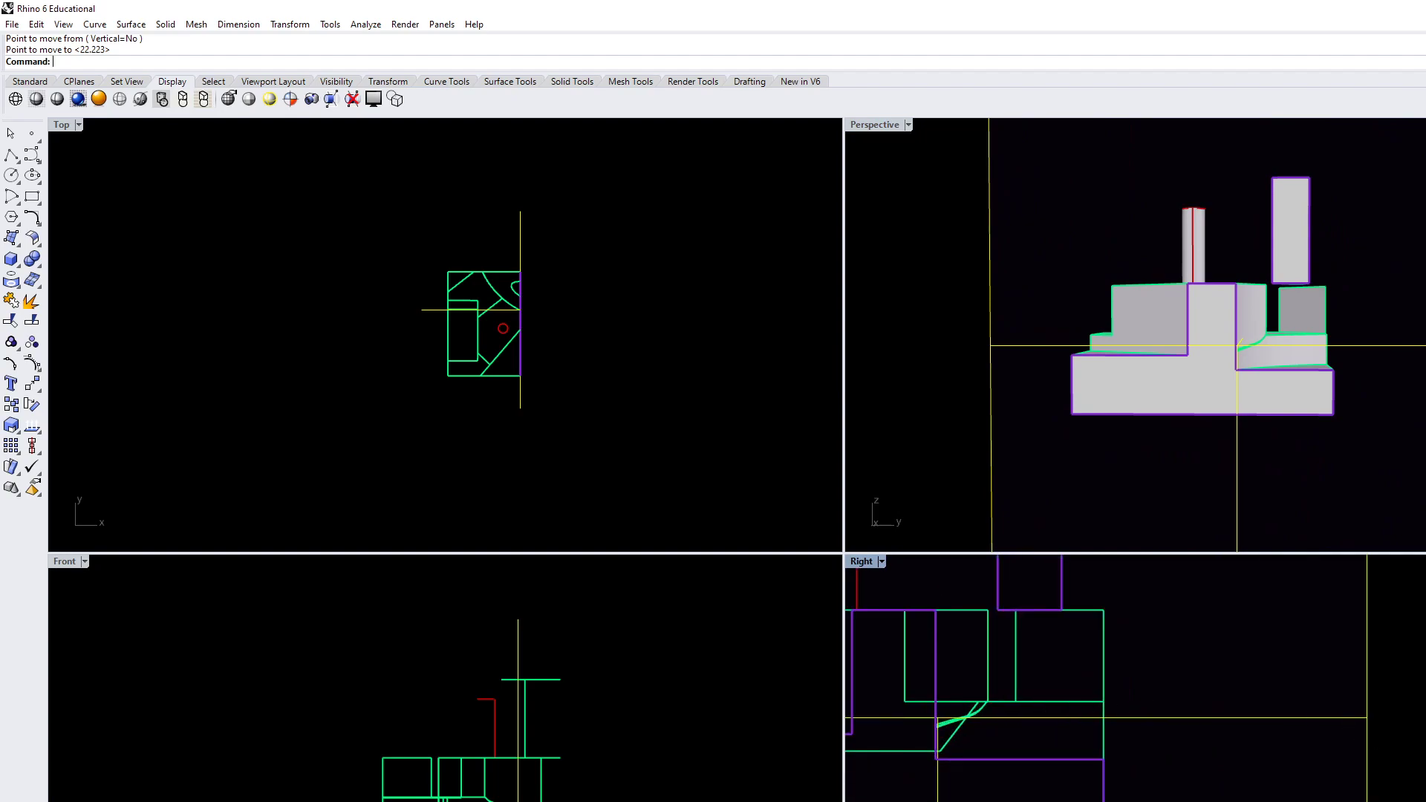
scroll(1255, 769, down, 1)
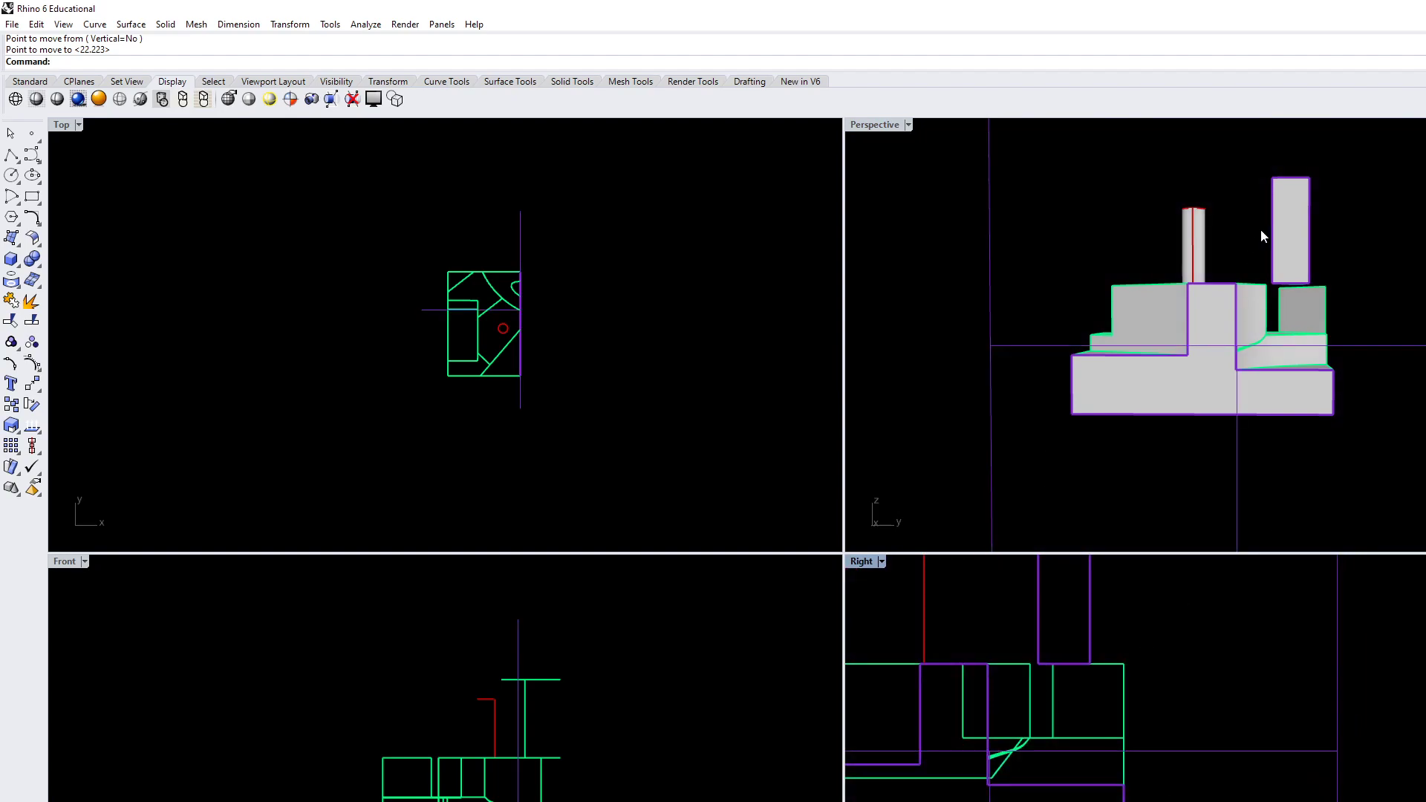
click(1305, 237)
click(1403, 326)
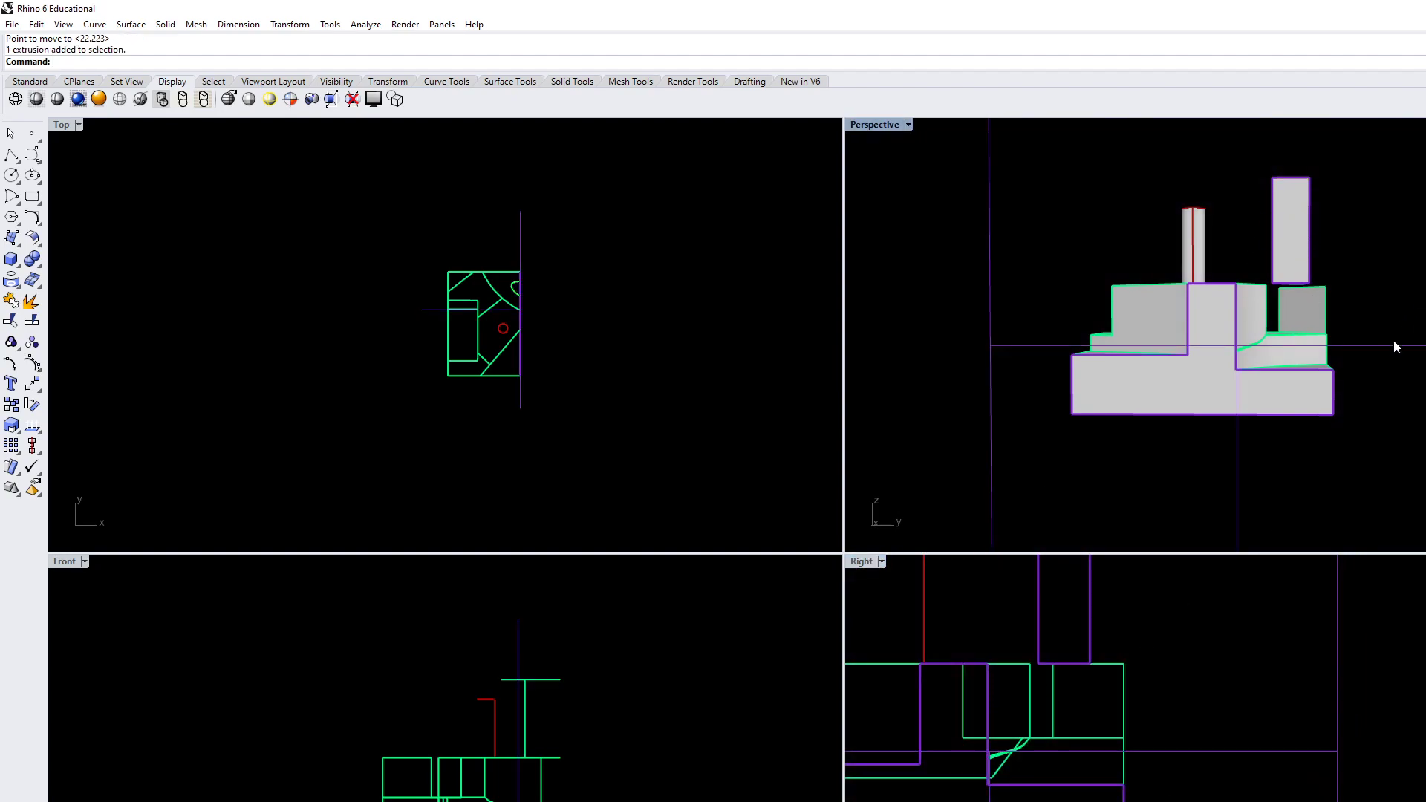
click(1295, 226)
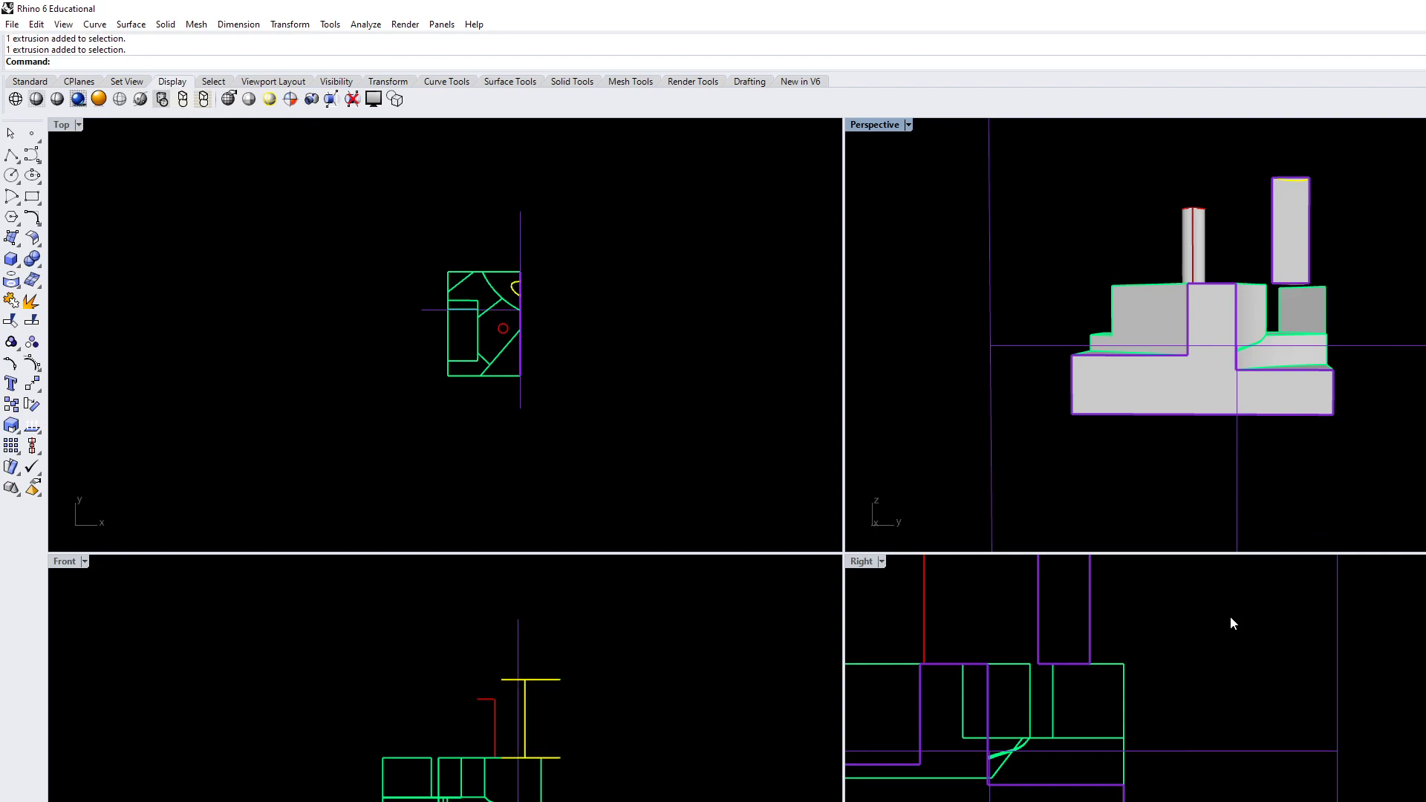
scroll(1168, 629, up, 3)
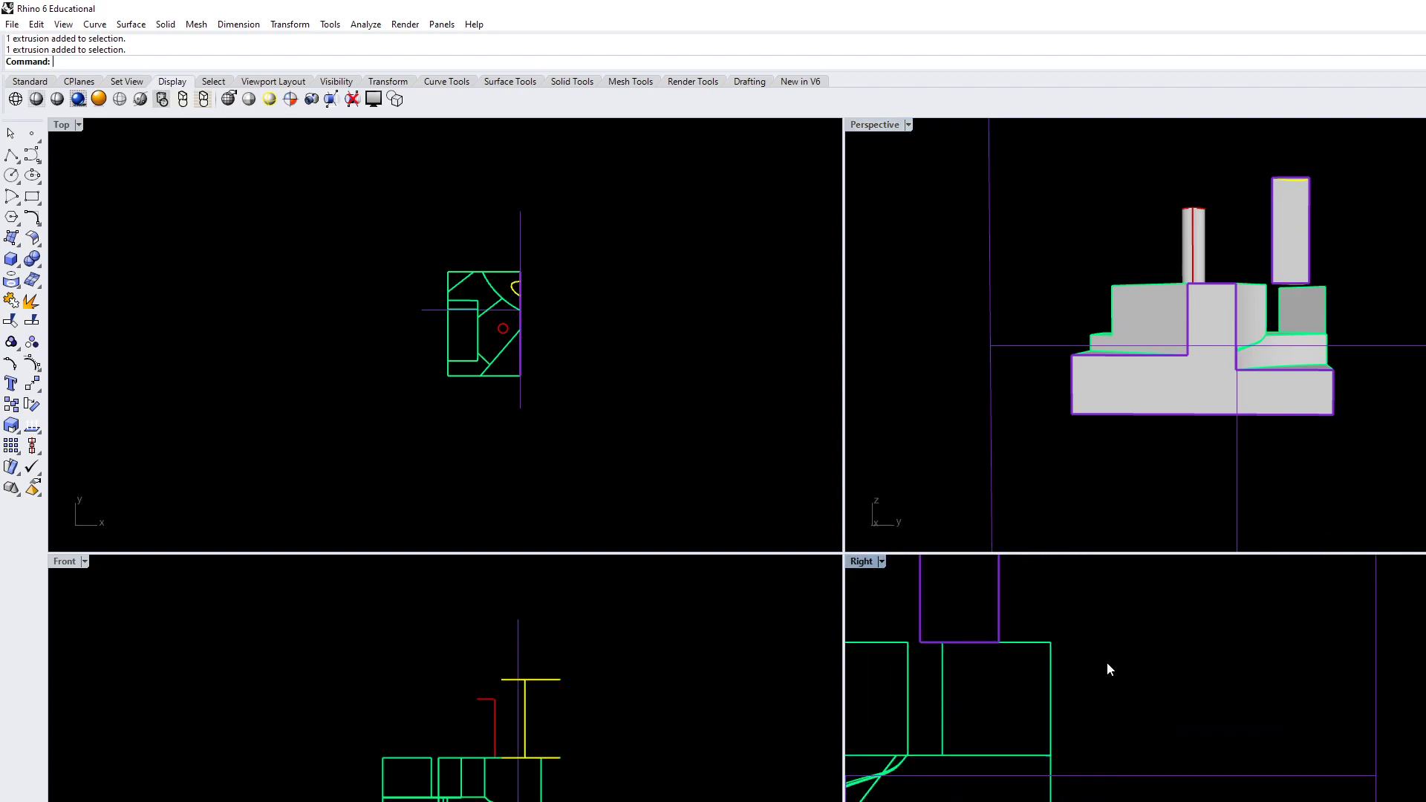
text(Move)
key(Escape)
key(Escape)
text(Move)
key(Return)
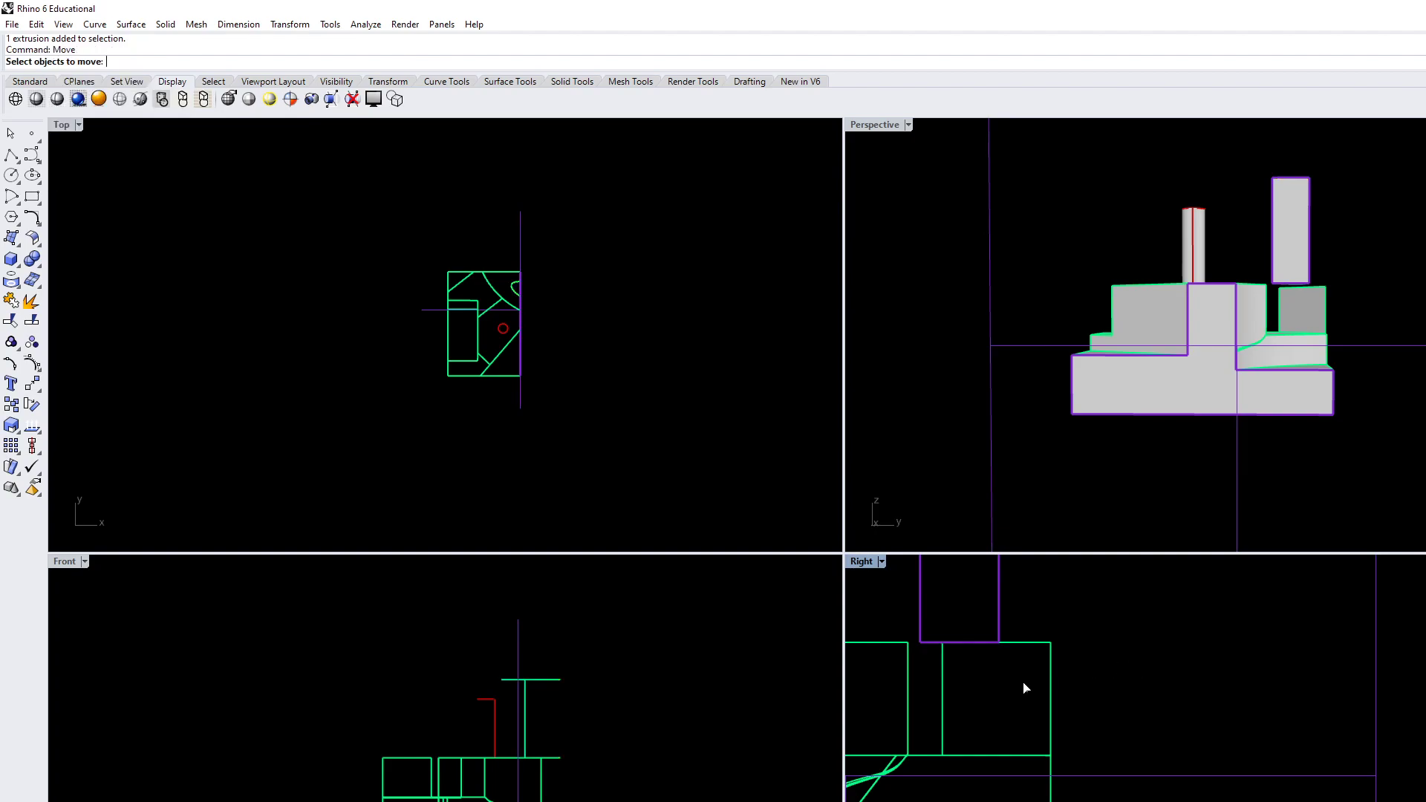
key(Escape)
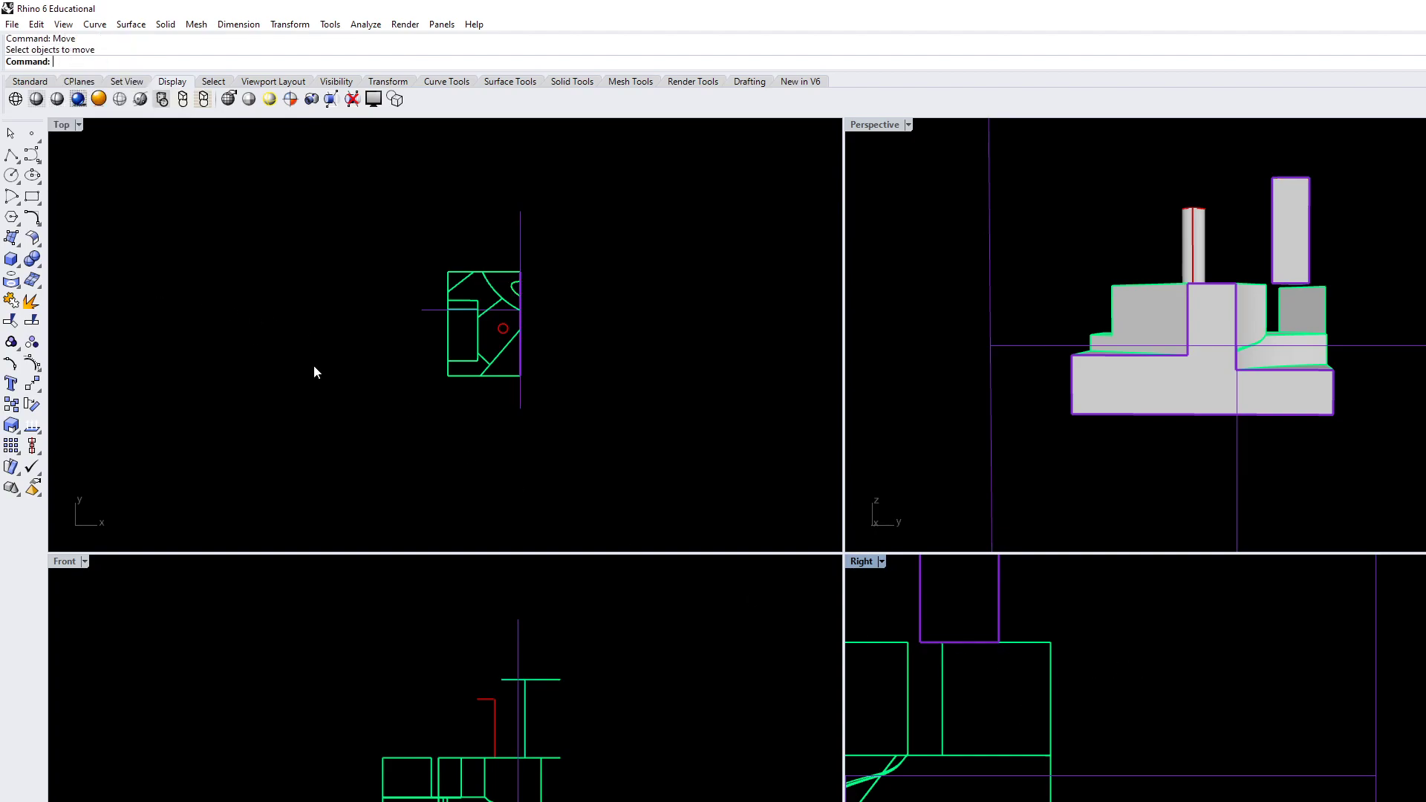
Draw a rectangle in the Right view from the midpoint beneath the freeform solid down to the block's outer edge
click(32, 196)
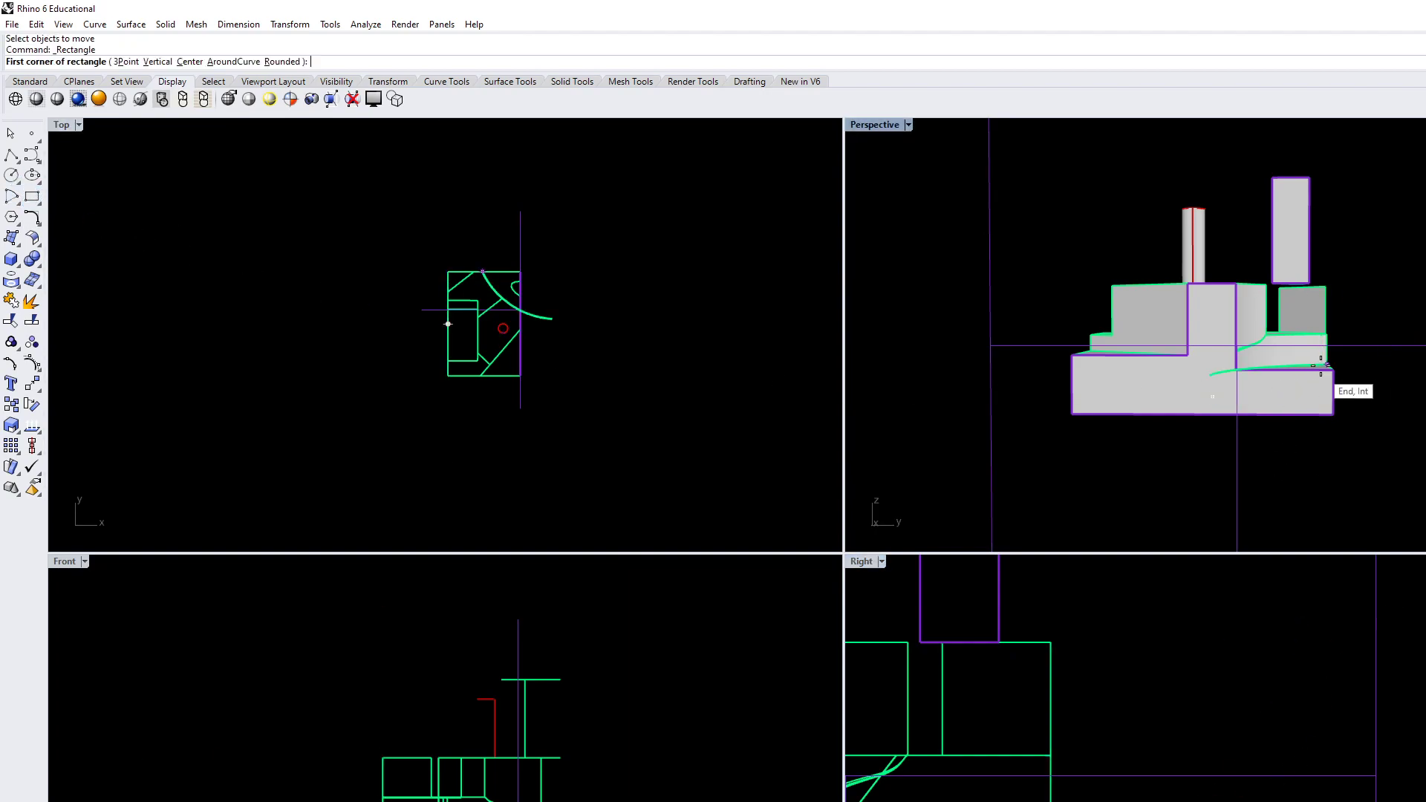
click(996, 643)
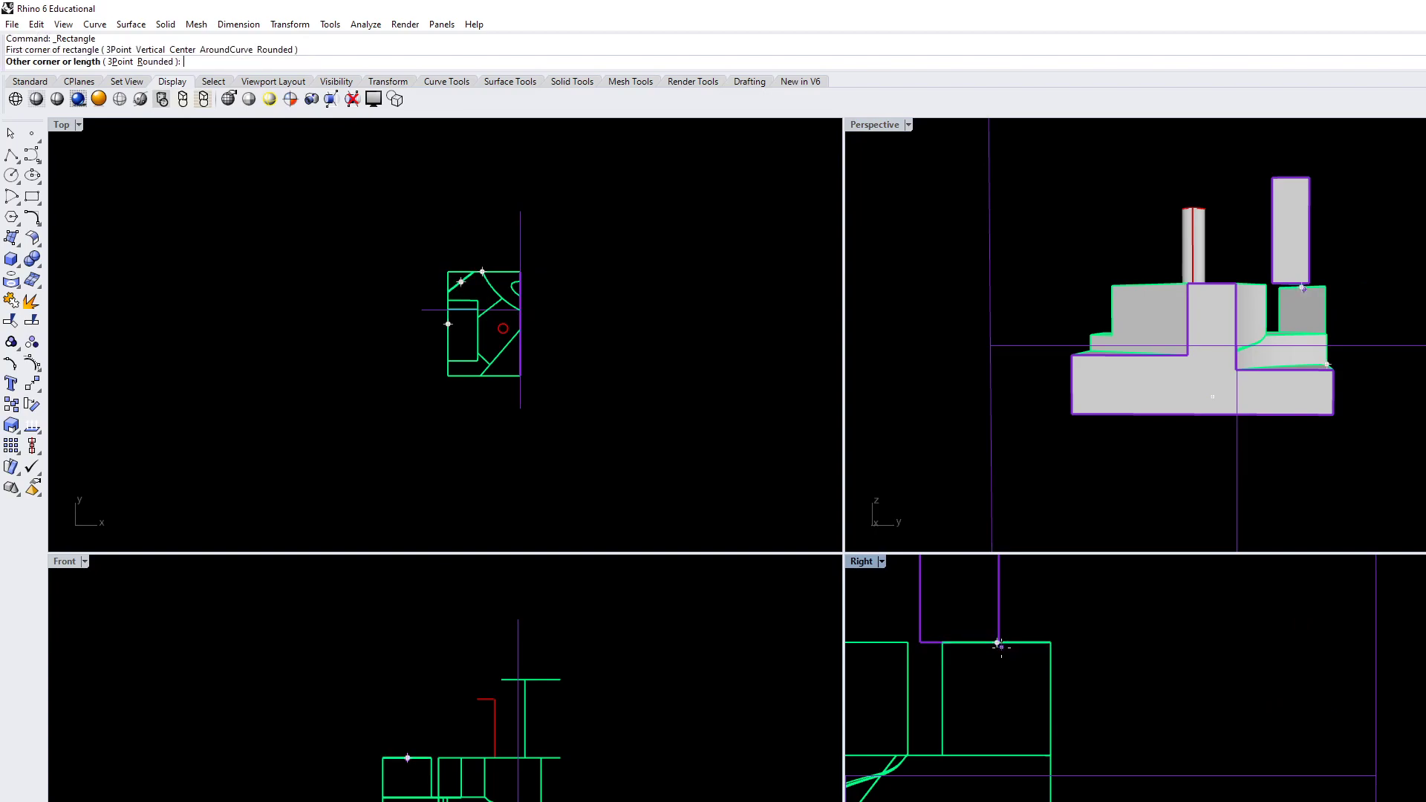
click(1050, 801)
click(997, 731)
scroll(996, 729, down, 2)
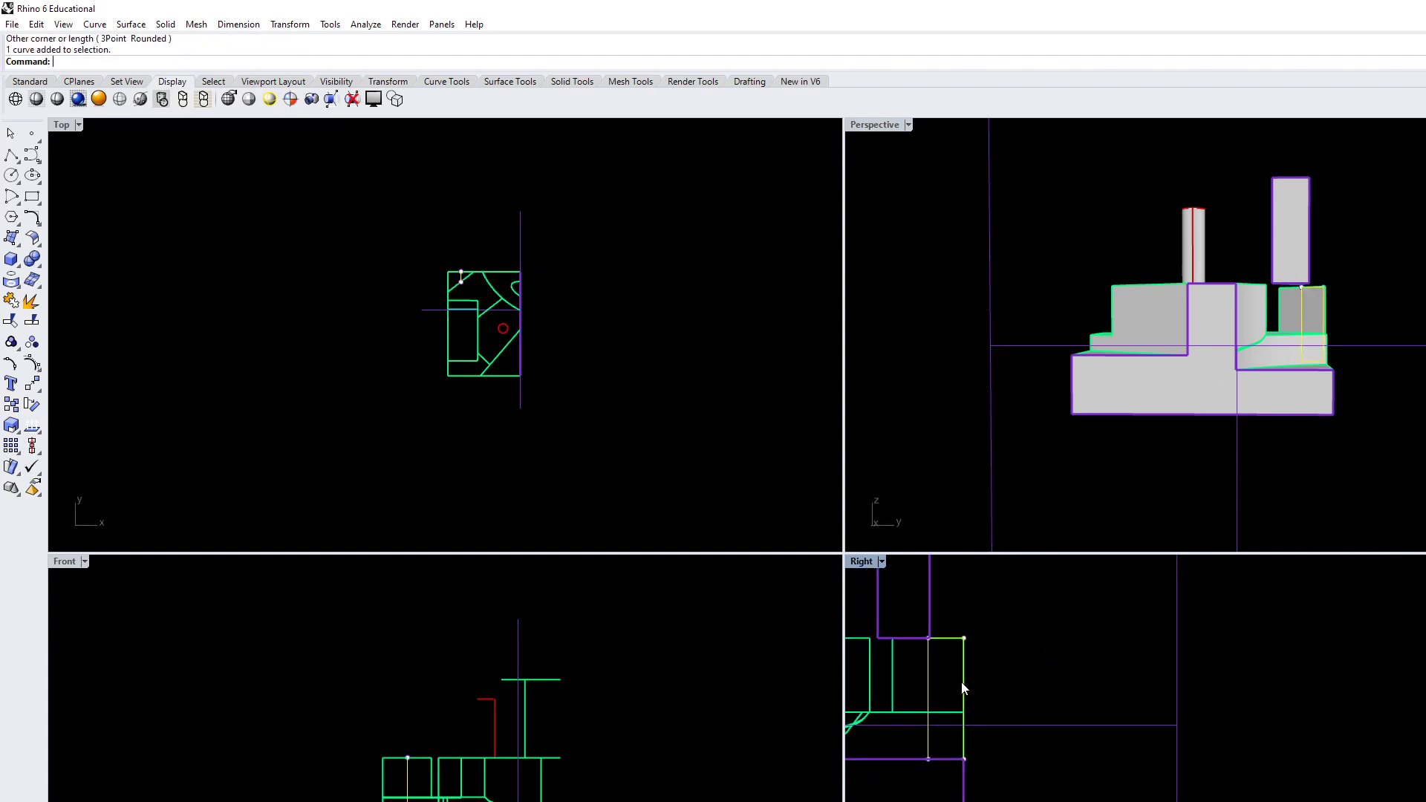
Try to move the new rectangle, inspect its position in the Perspective view, and delete it
text(move)
key(Return)
key(Escape)
click(1369, 403)
right_drag(1369, 403, 1329, 387)
scroll(1335, 340, up, 6)
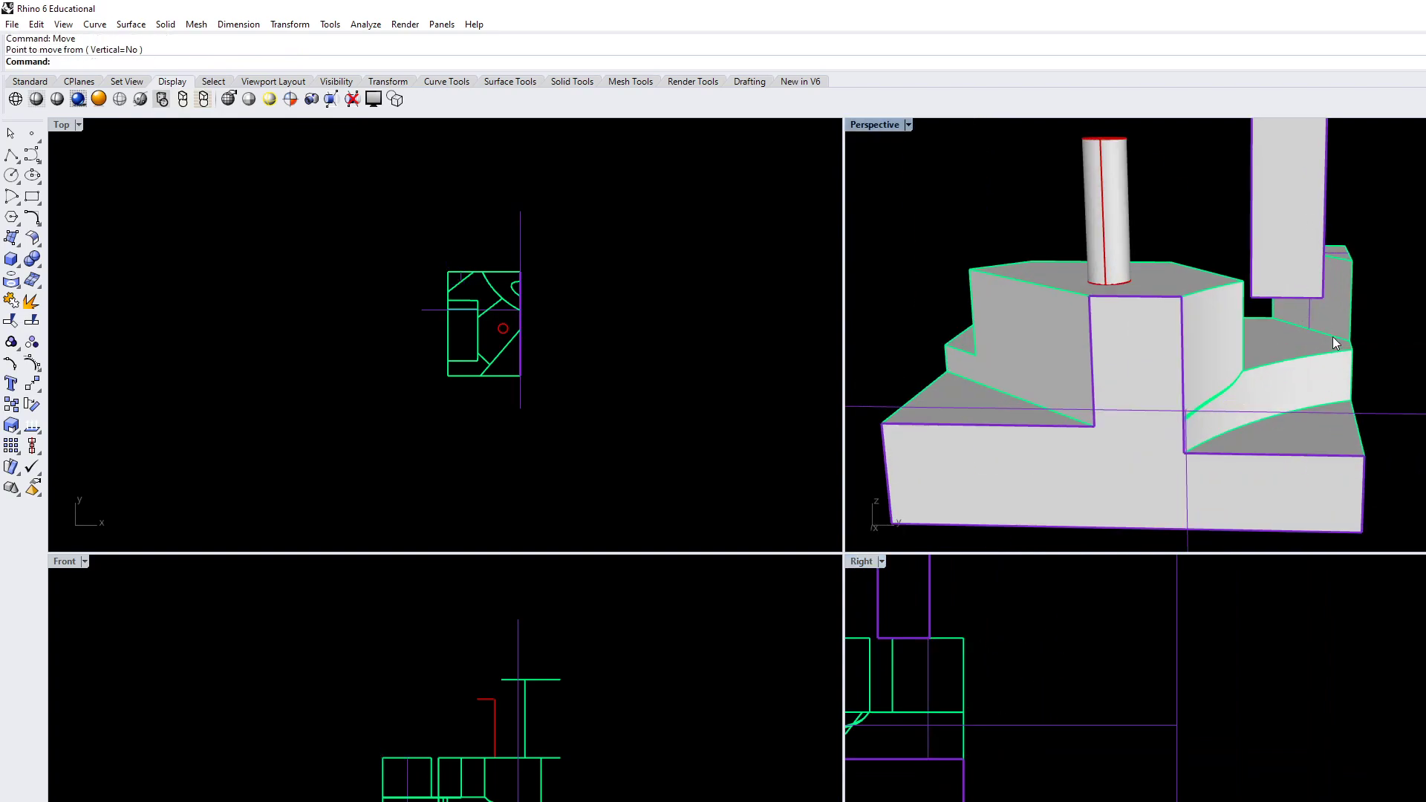
scroll(1329, 334, up, 3)
click(928, 677)
key(Delete)
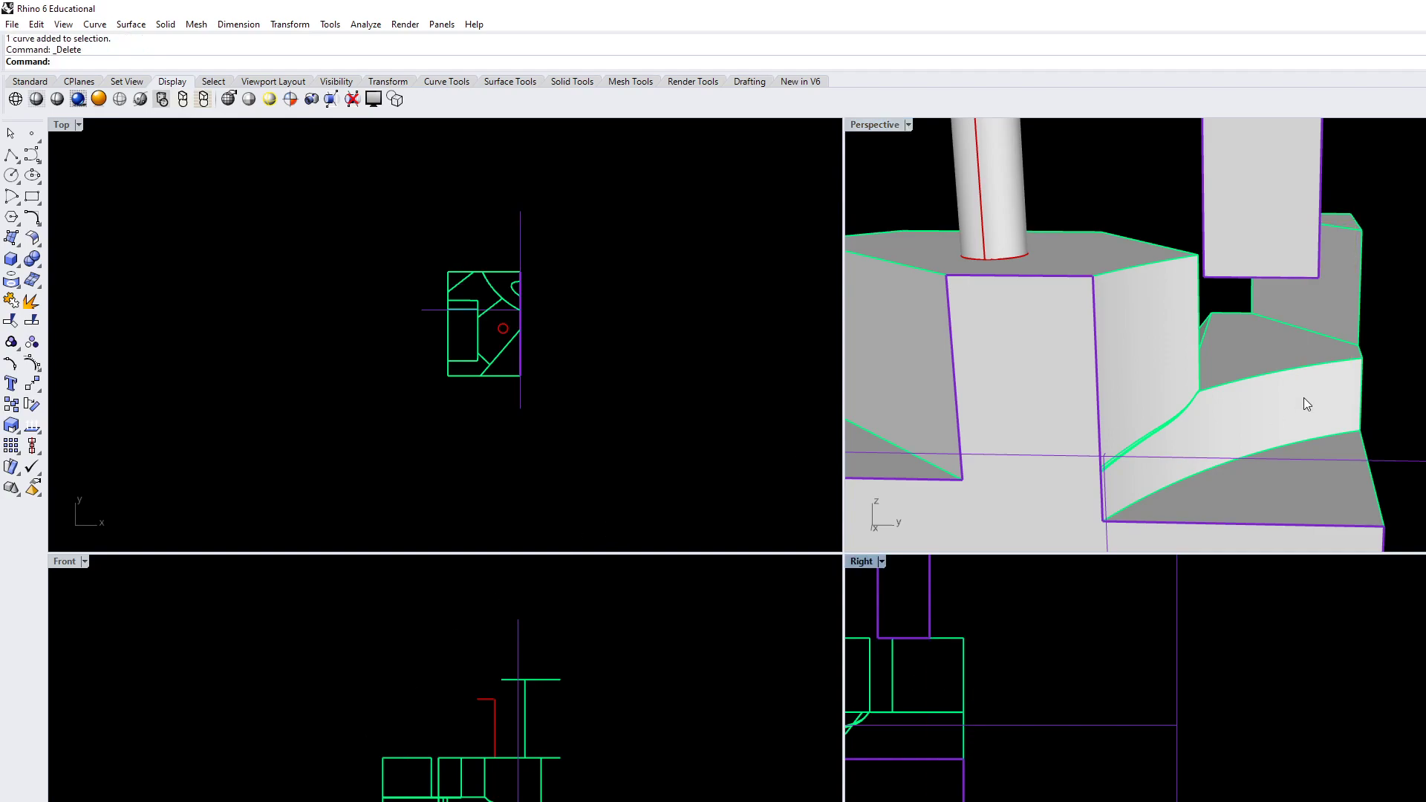
Try a rectangle extending outward and upward from the block's upper outer corner in the Right view, and delete it
right_drag(1298, 404, 1297, 328)
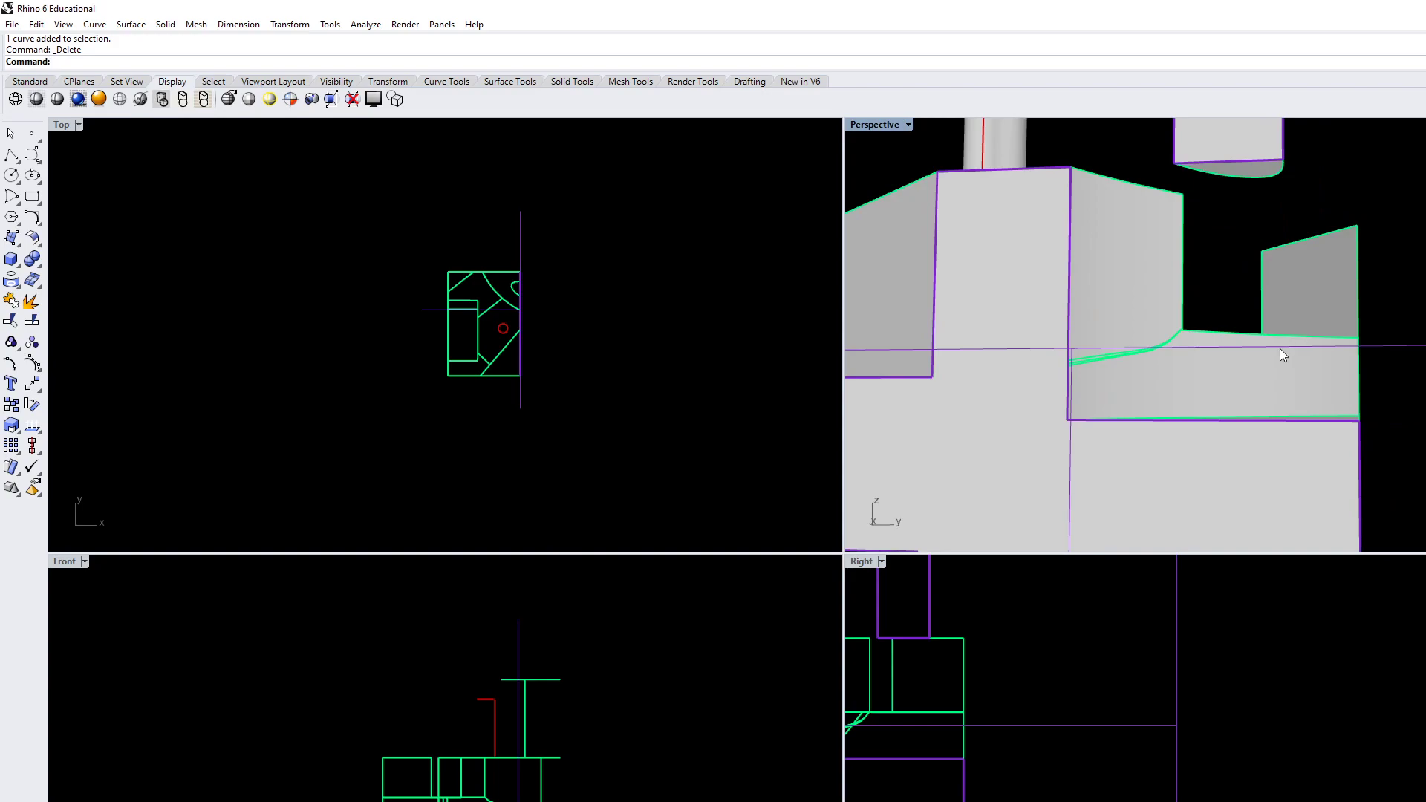
right_drag(1101, 407, 1225, 368)
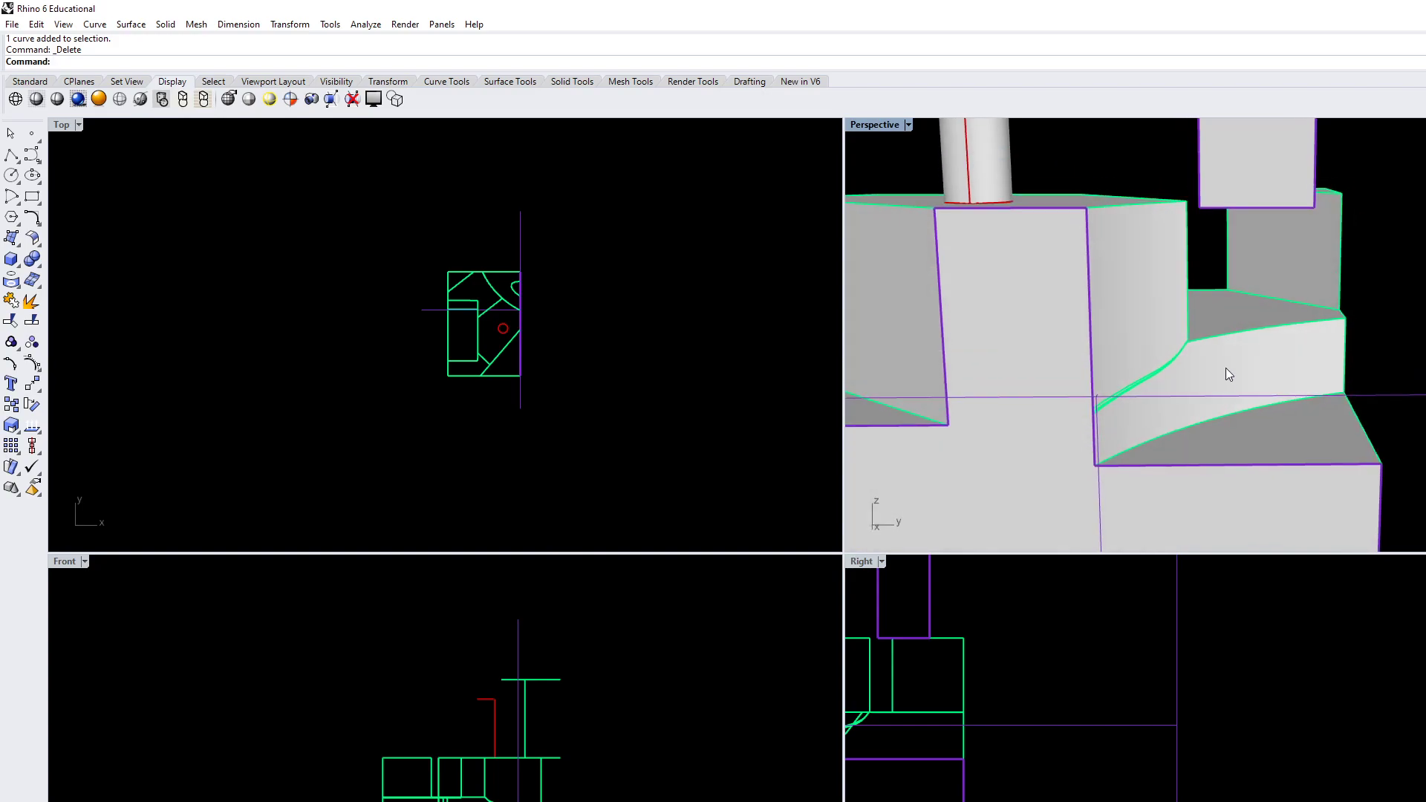
text(Rectangle)
key(Return)
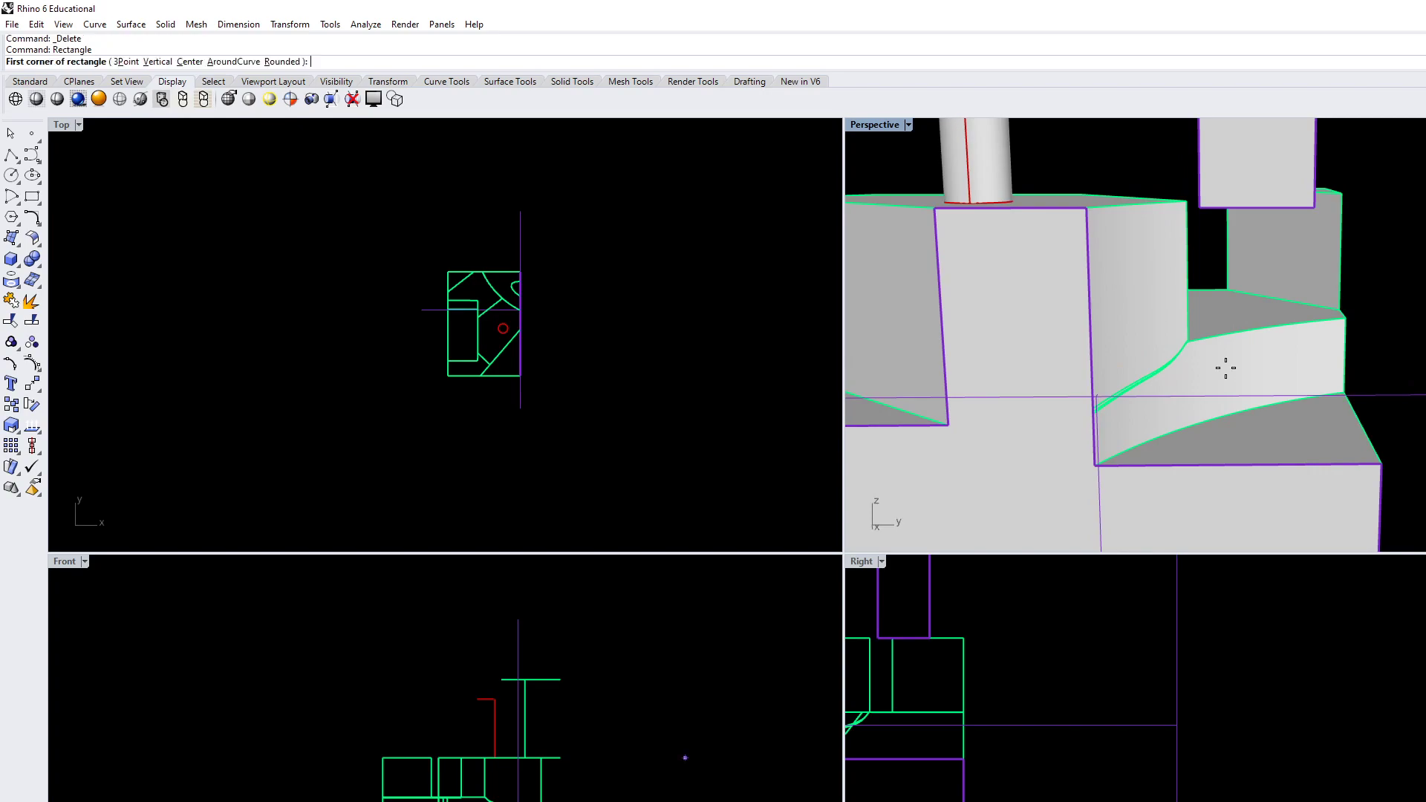
right_drag(1004, 757, 1188, 782)
scroll(1180, 783, down, 4)
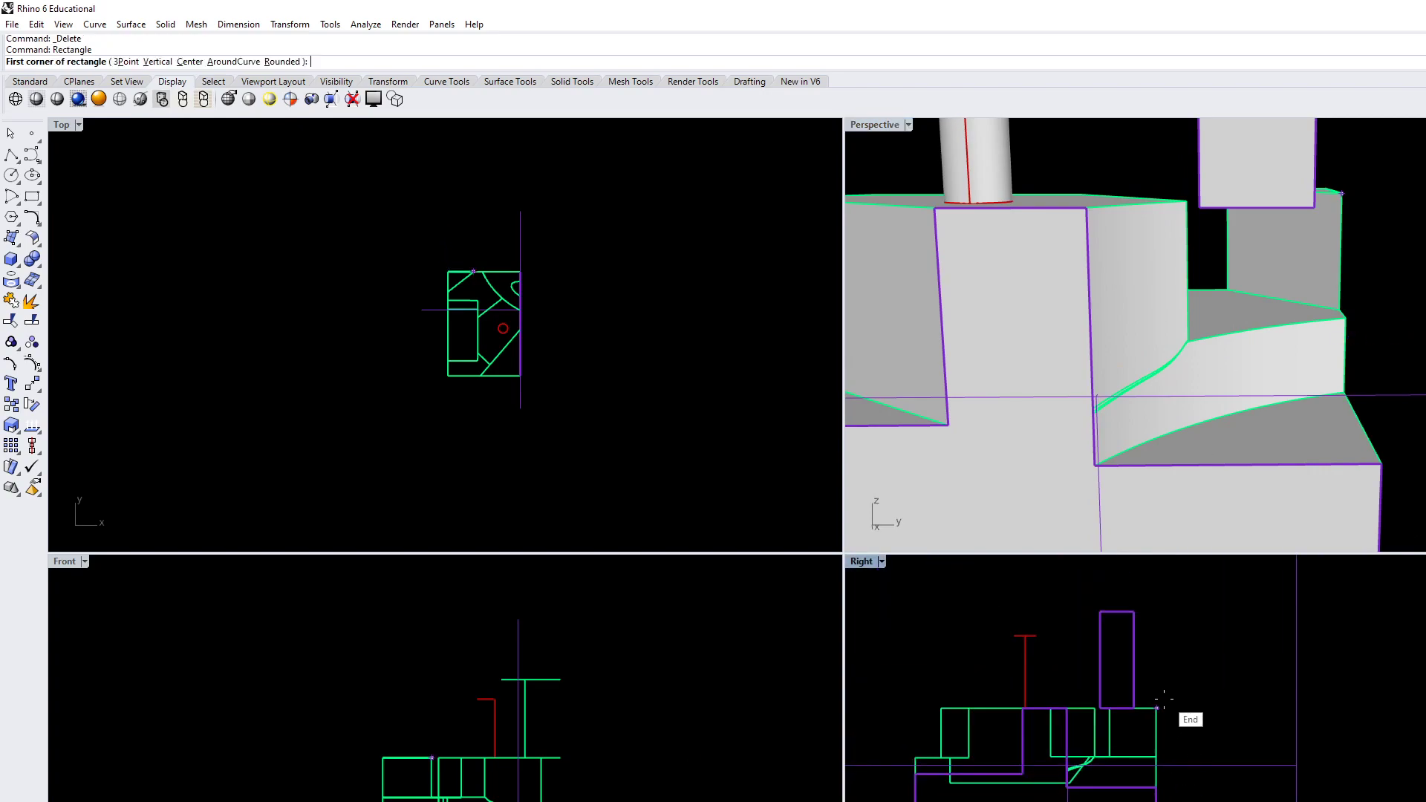
scroll(1160, 722, up, 6)
scroll(1173, 709, up, 6)
click(1138, 688)
scroll(1198, 734, down, 8)
click(1362, 613)
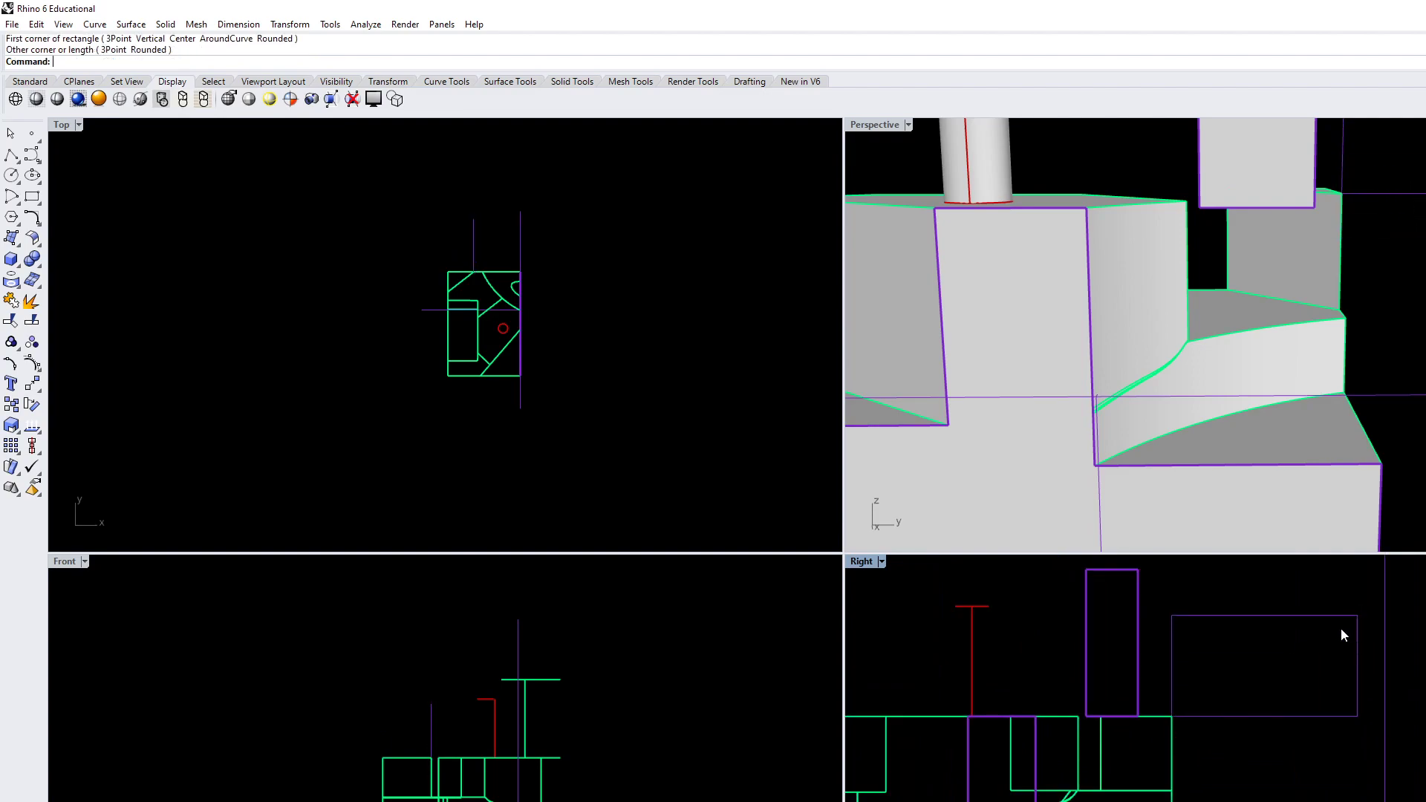
click(1293, 715)
key(Delete)
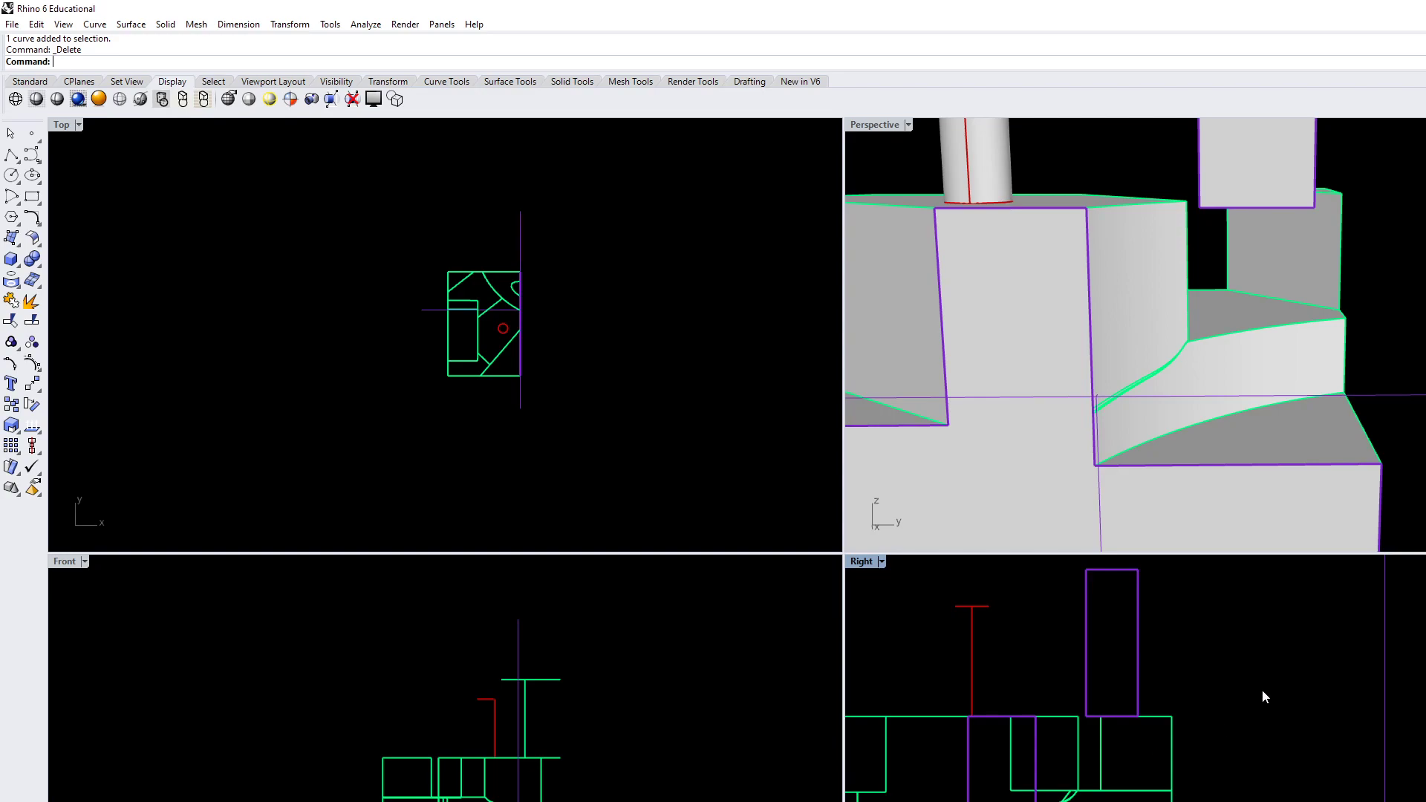
text(Rectangle)
key(Return)
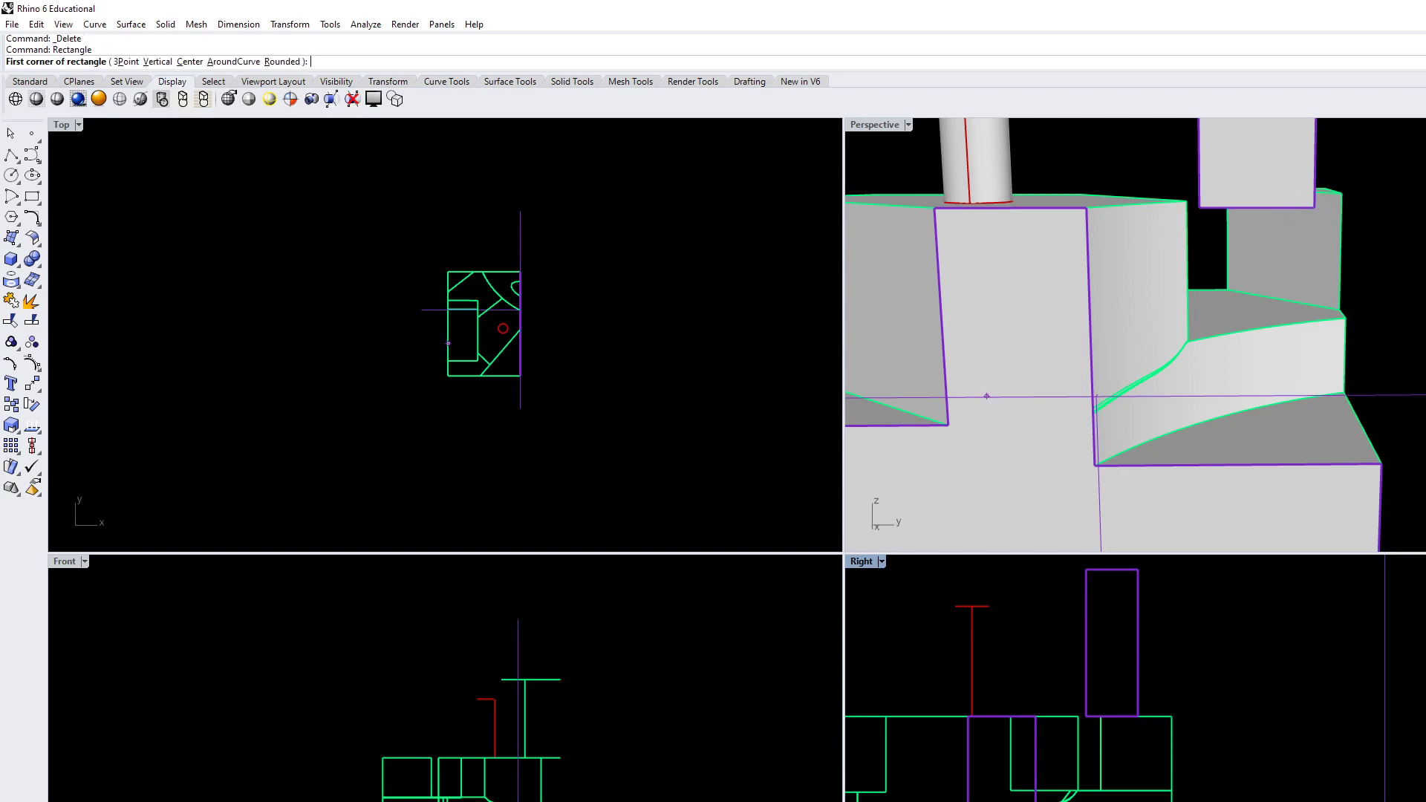
key(Escape)
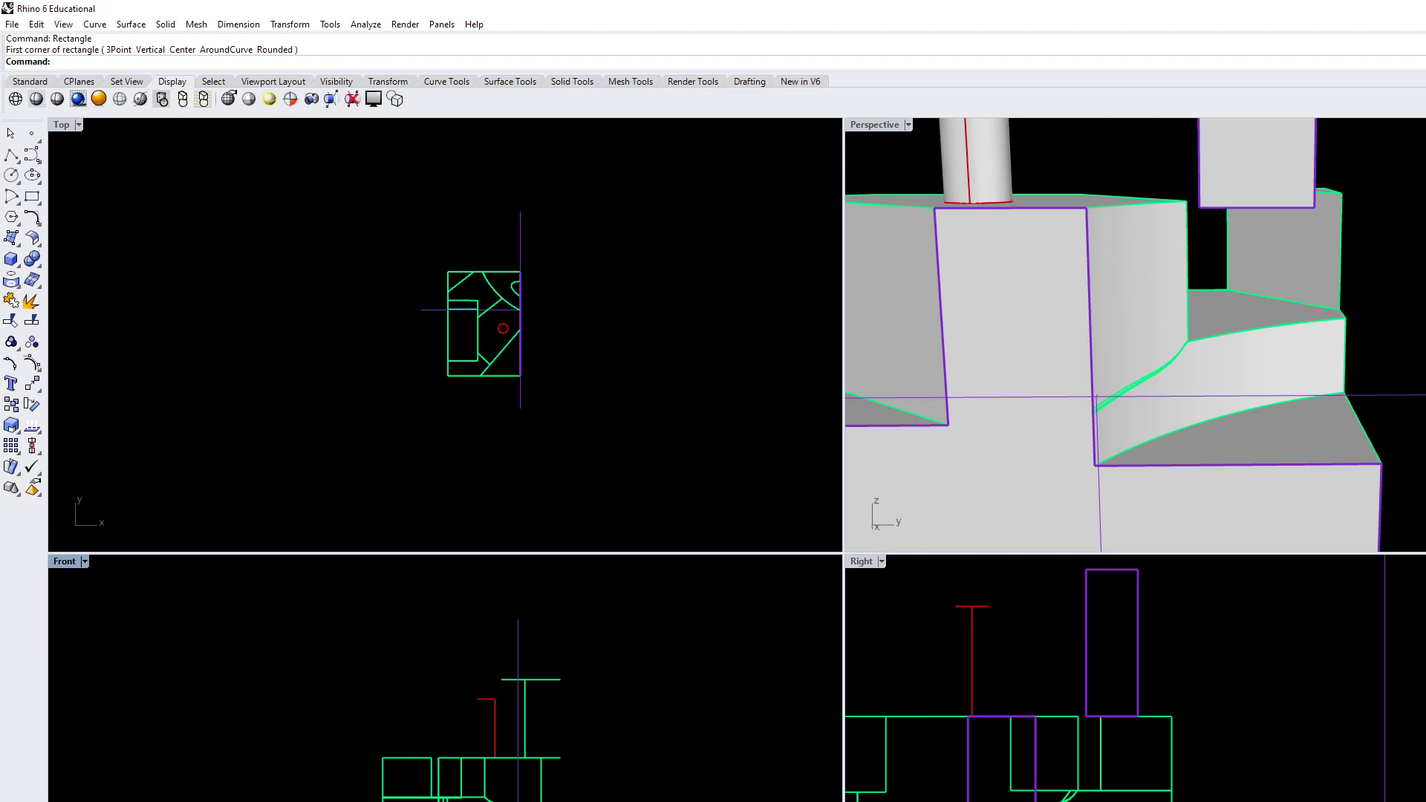
text(Re)
key(Return)
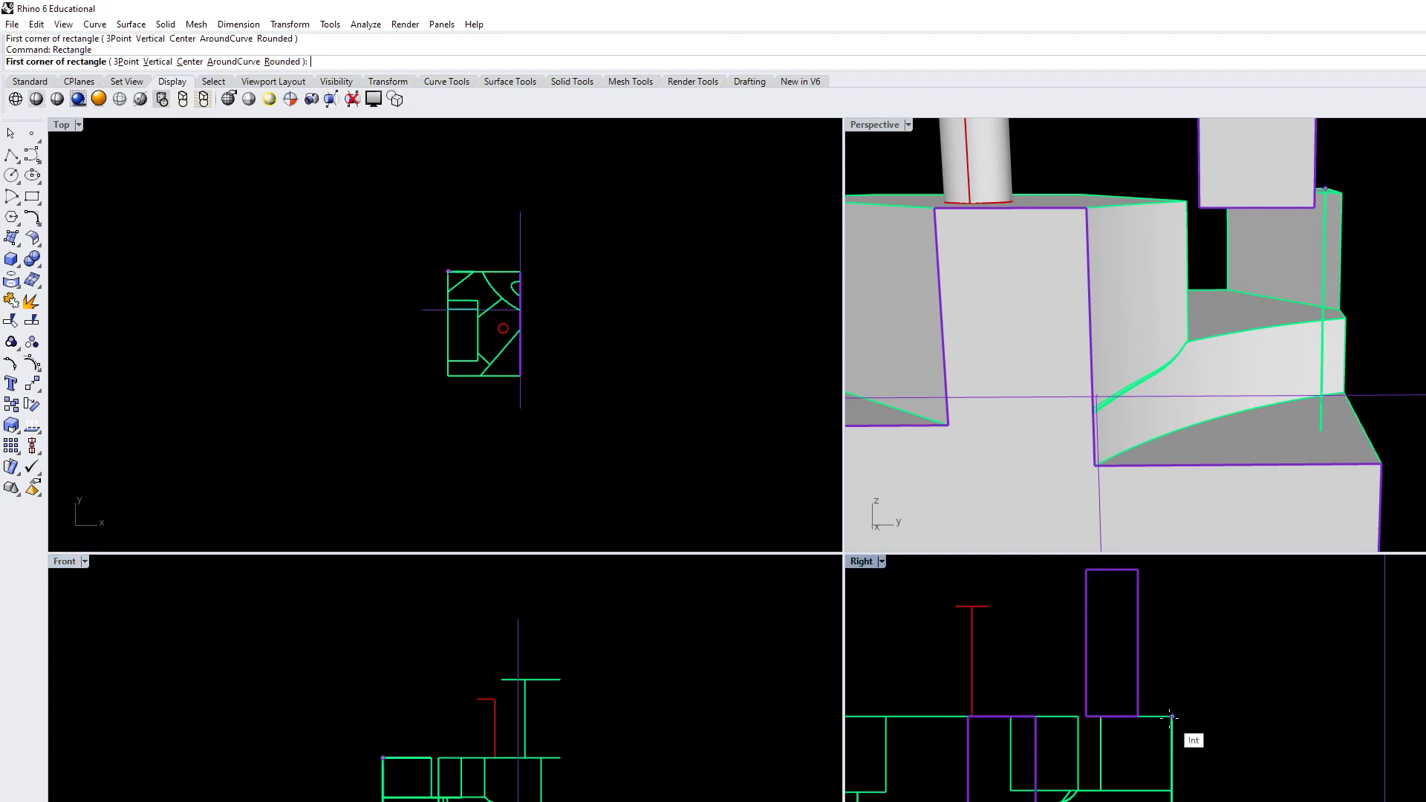
click(1172, 717)
key(Escape)
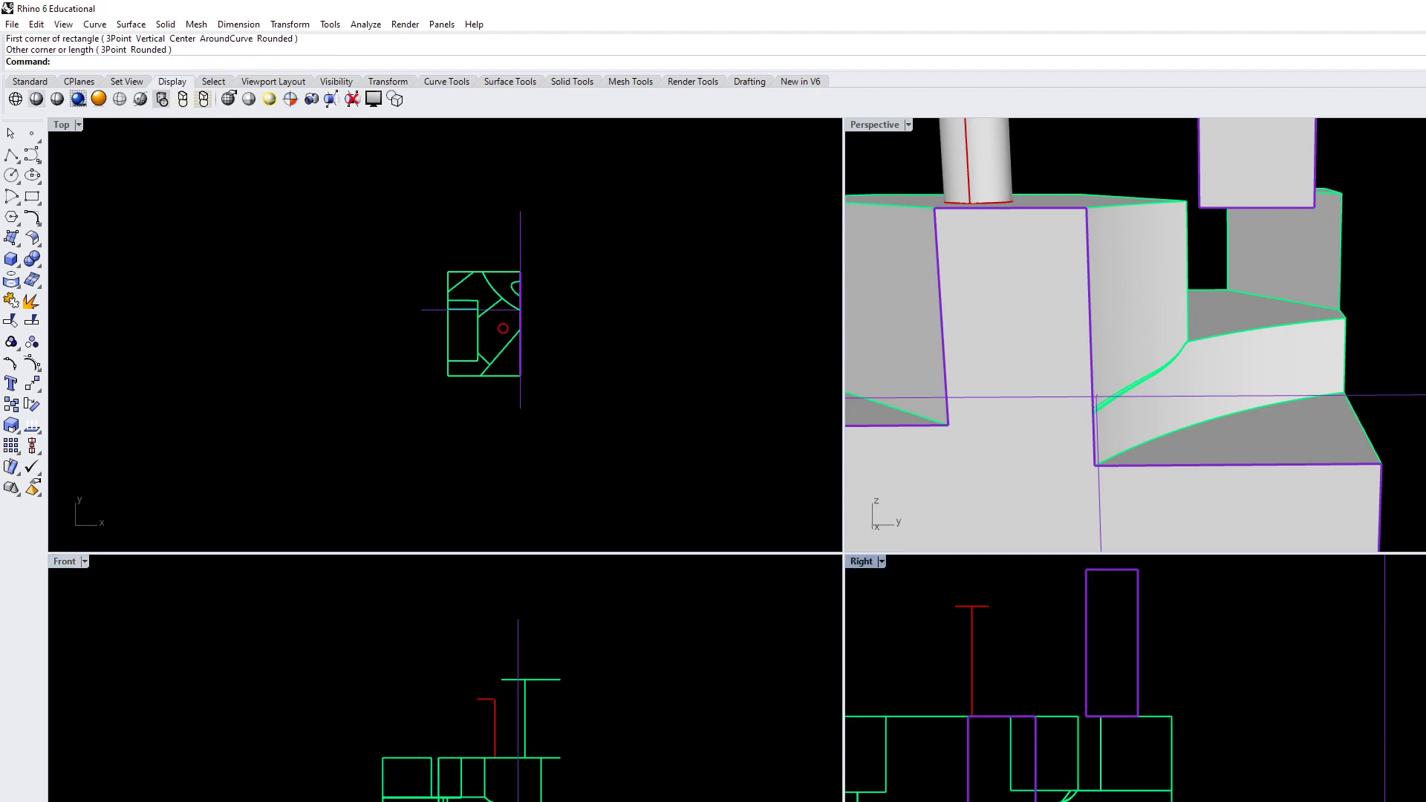
key(Return)
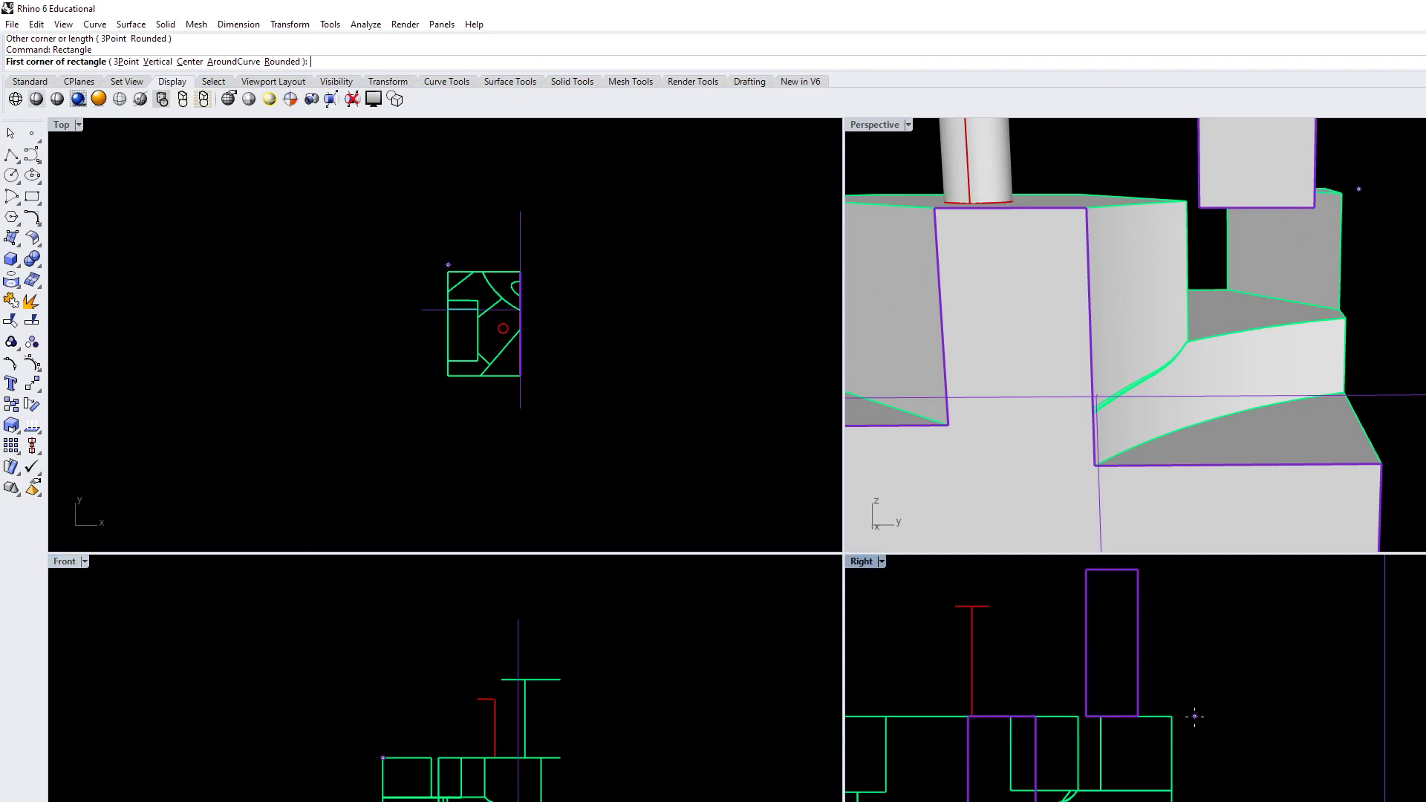
click(1172, 717)
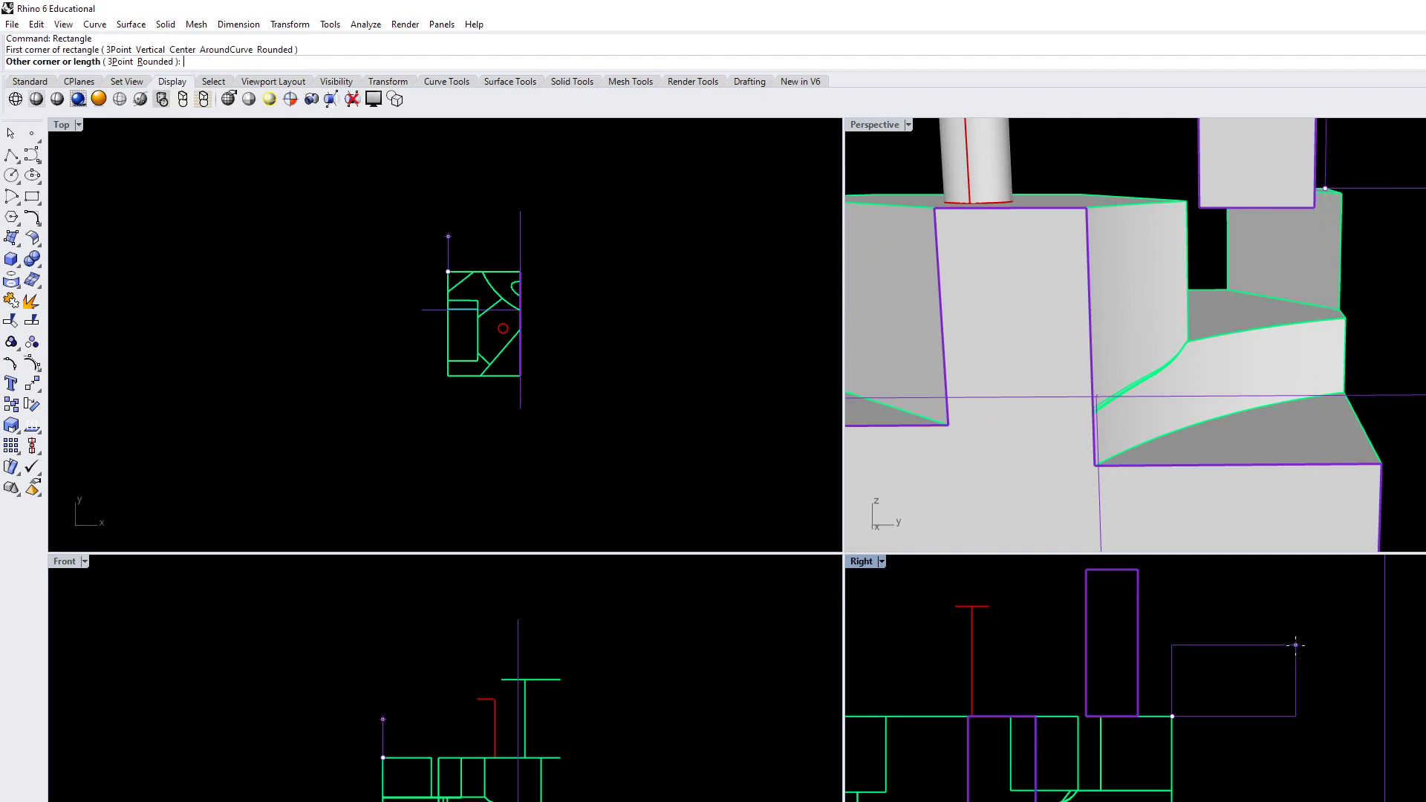
scroll(1210, 795, up, 3)
key(Escape)
right_click(976, 684)
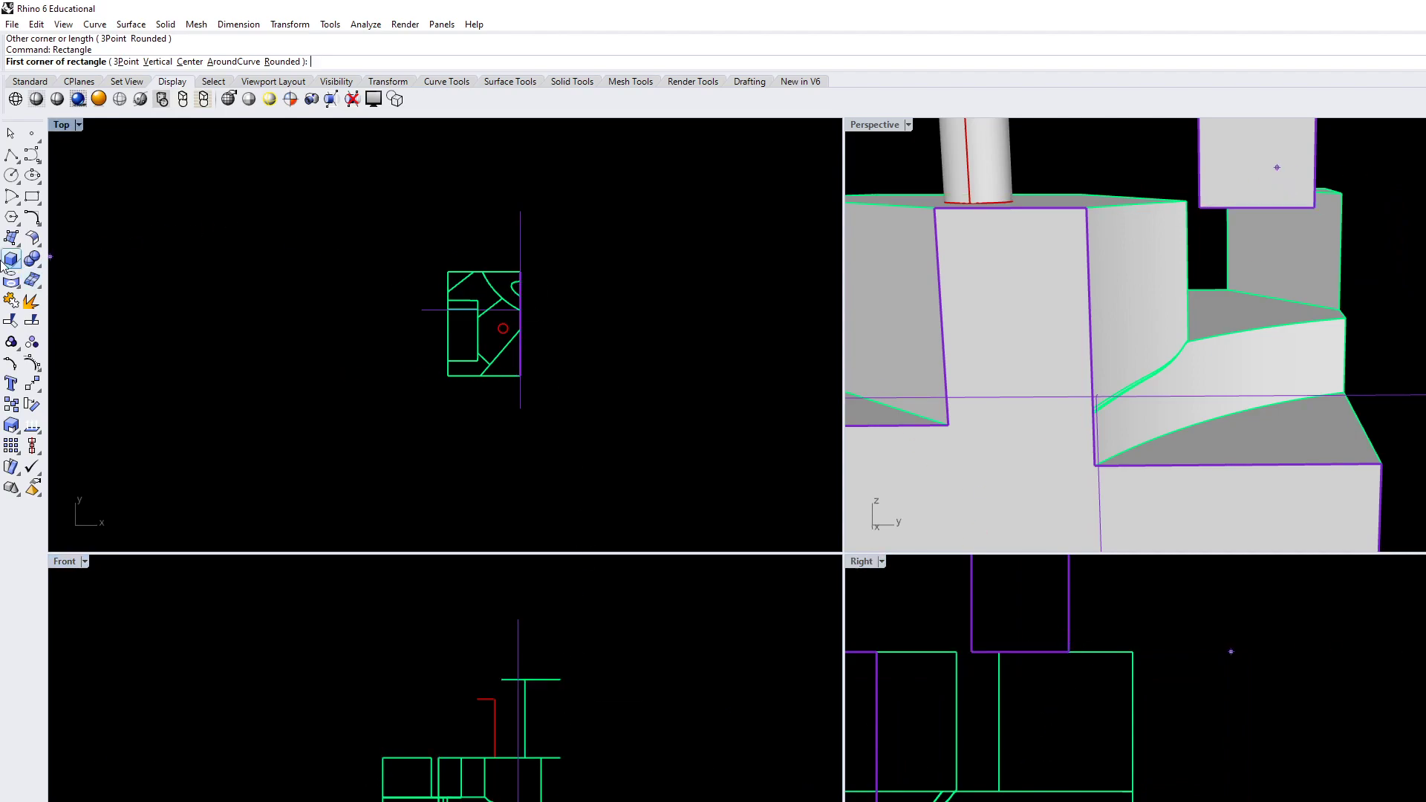
Try a tall rectangle in the Right view from the upper edge's midpoint down along the block's outer edge, and delete it
click(32, 197)
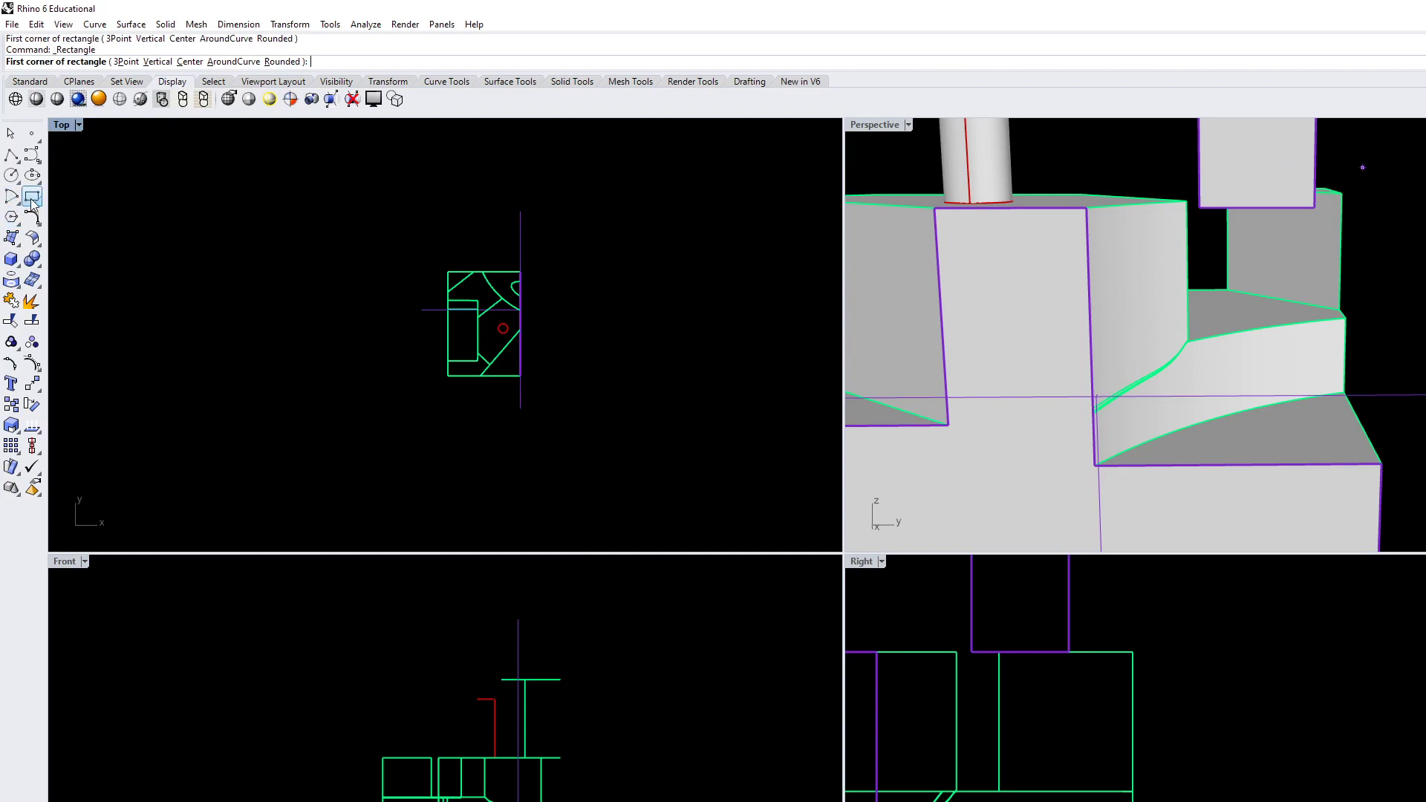
click(1068, 651)
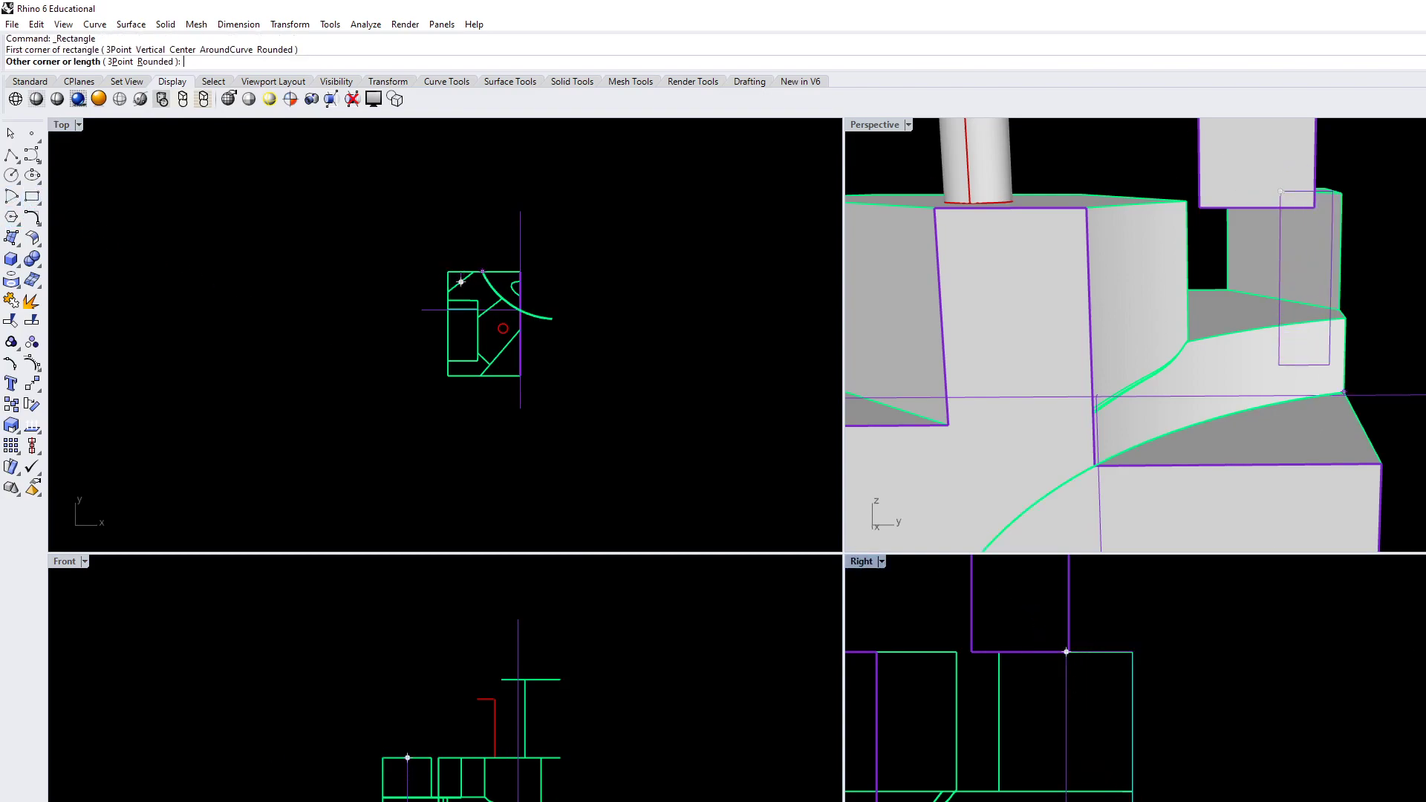
click(1133, 801)
click(1095, 799)
key(Delete)
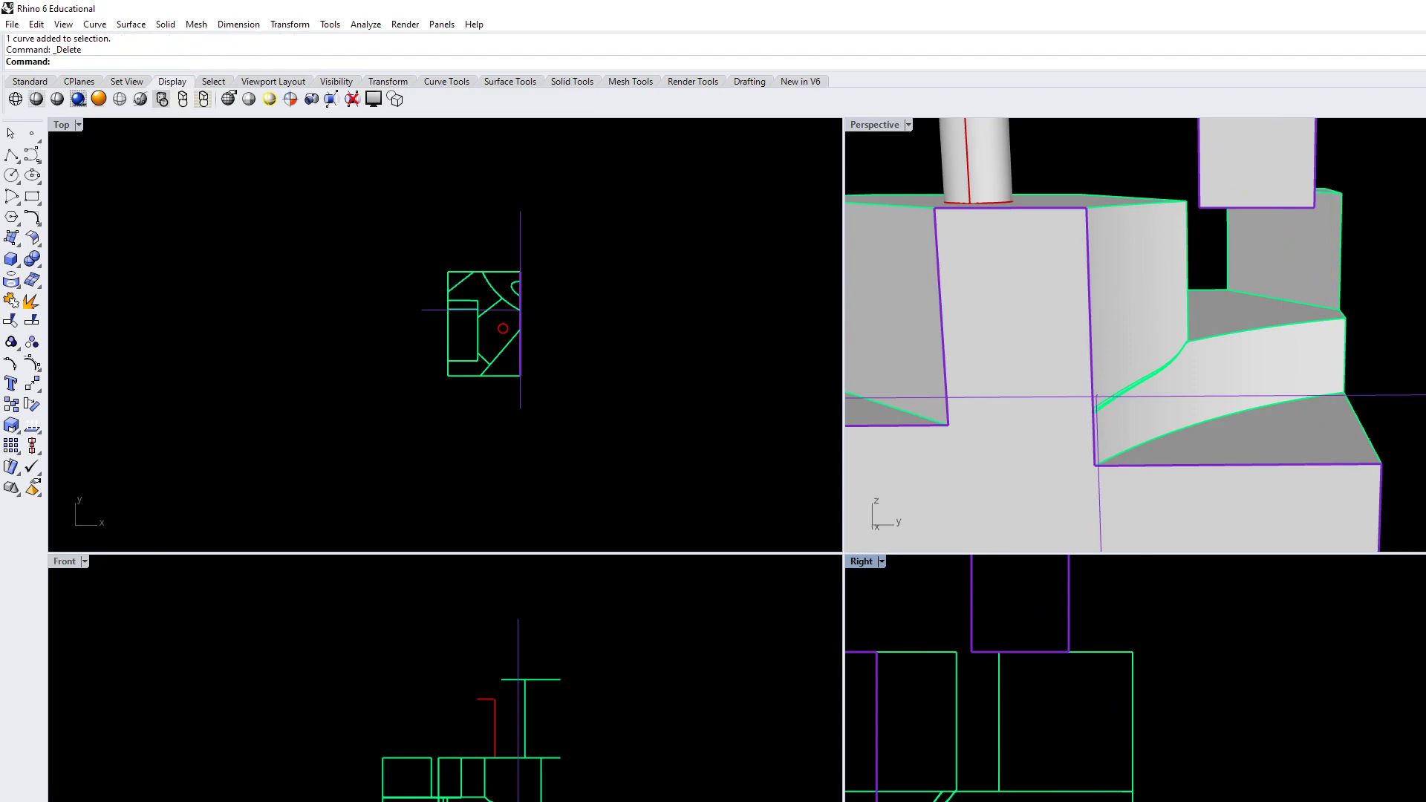
Draw a rectangle in the Right view from the freeform solid's inner base corner to the step corner on the block's outer edge
right_drag(1230, 453, 1173, 476)
right_drag(646, 413, 501, 427)
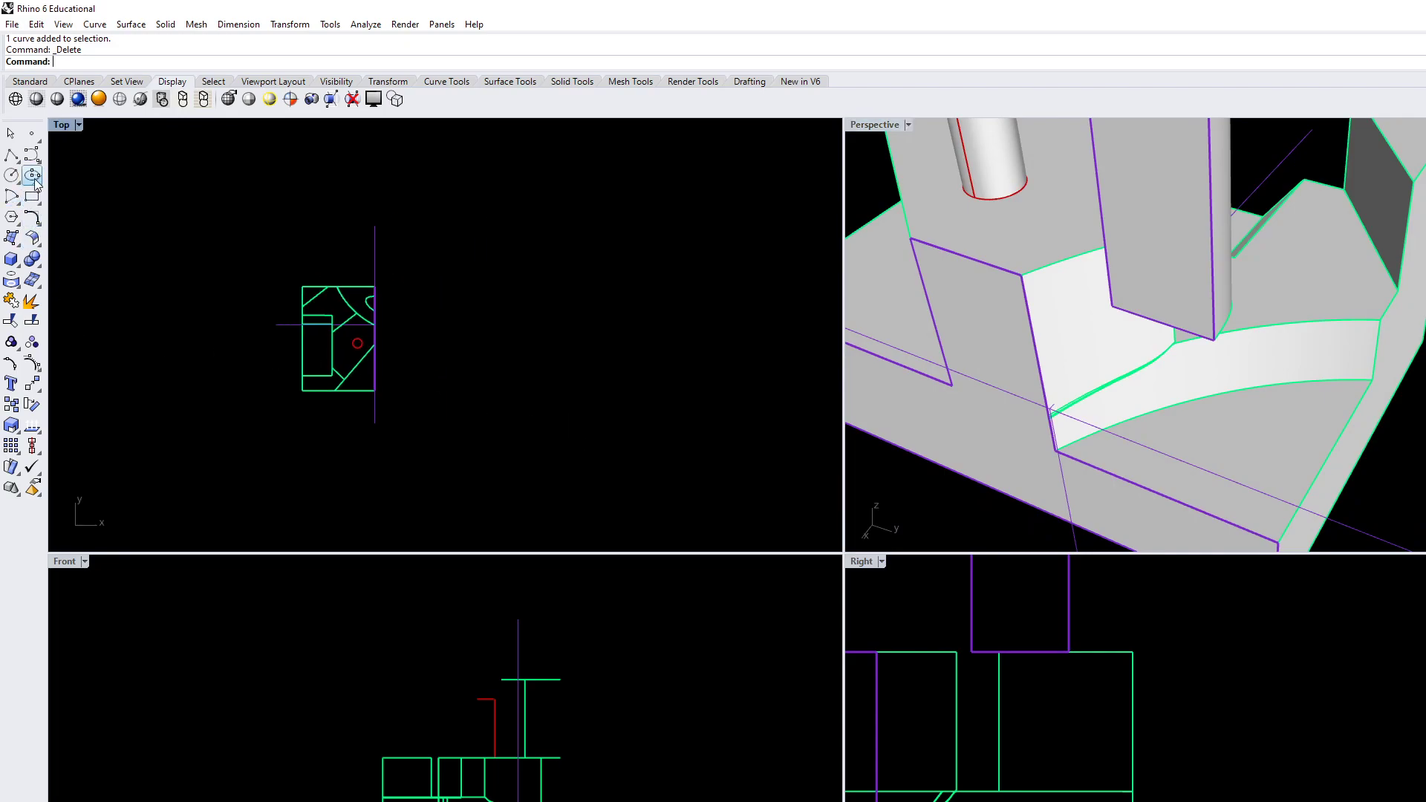
right_drag(1009, 349, 1289, 359)
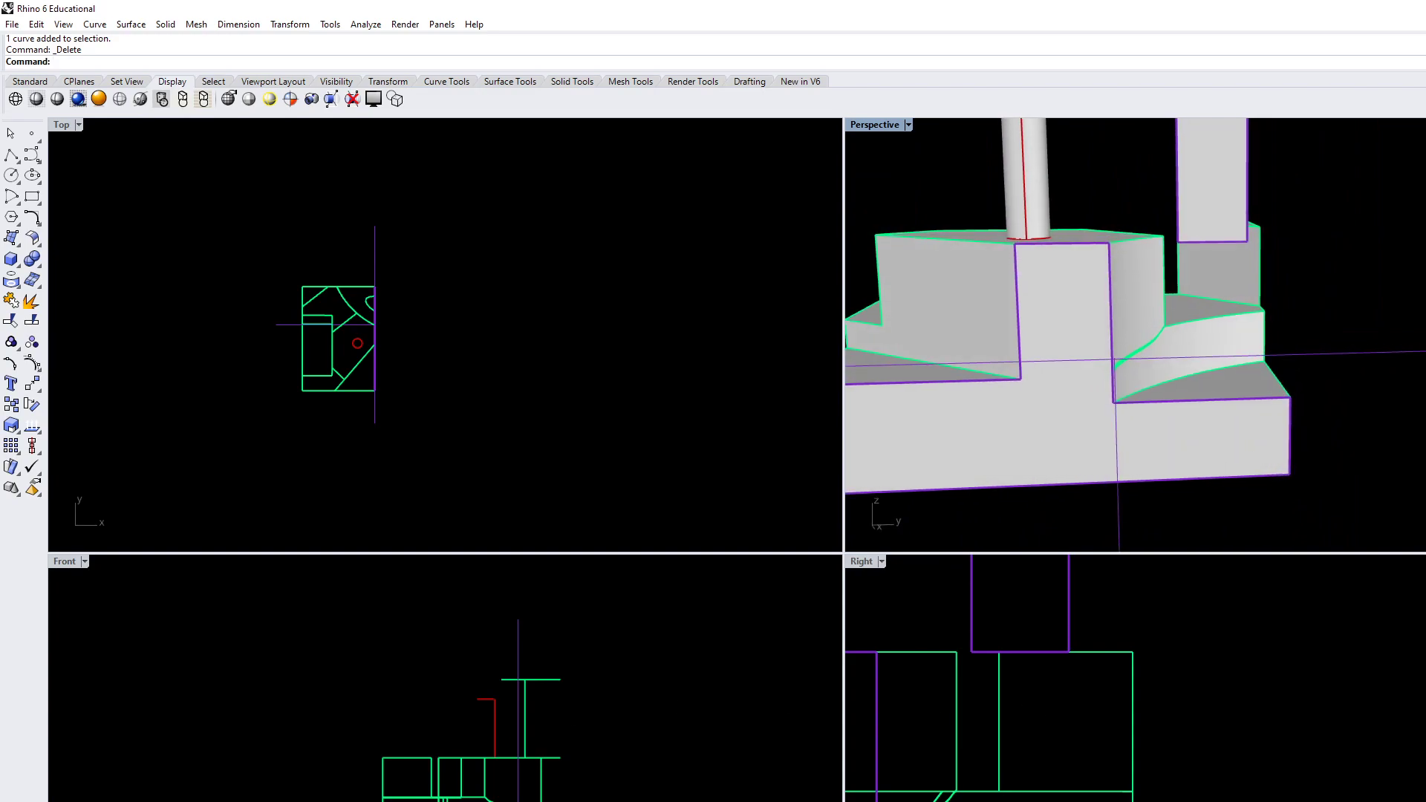
text(Rectangle)
key(Return)
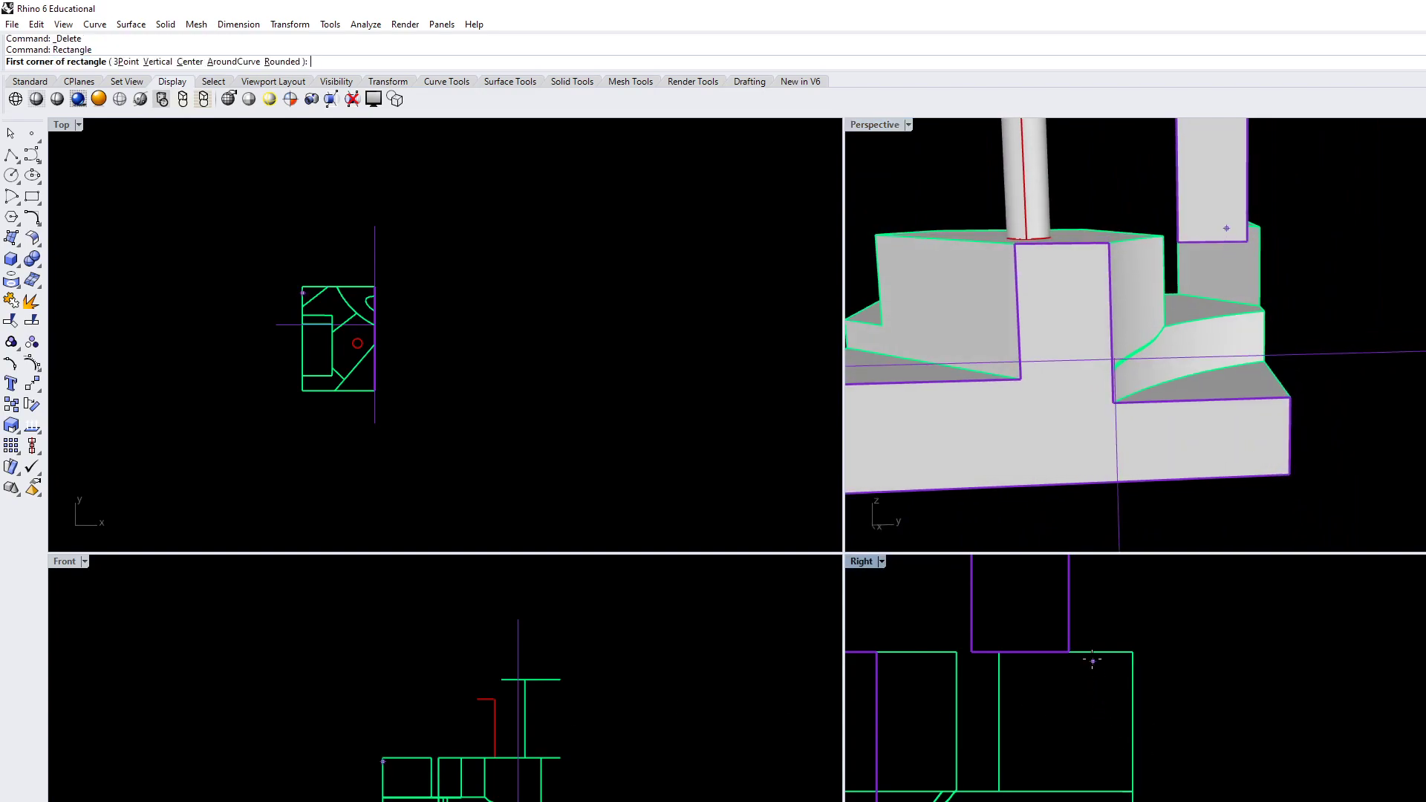
click(1067, 651)
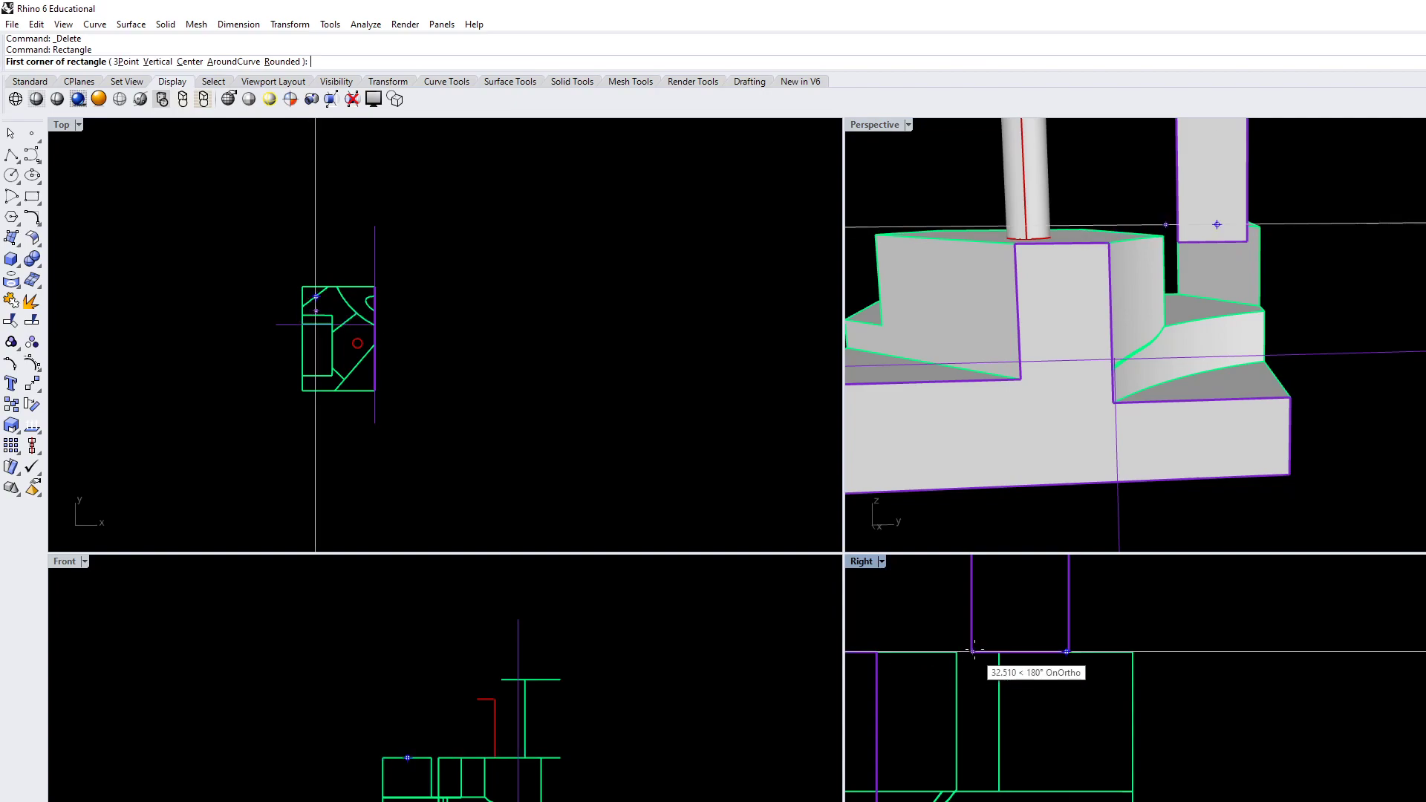
click(1133, 791)
click(974, 684)
Inspect where the rectangle lies relative to the terrain in the Perspective view and delete it
right_drag(1267, 257, 1349, 211)
scroll(1259, 266, up, 10)
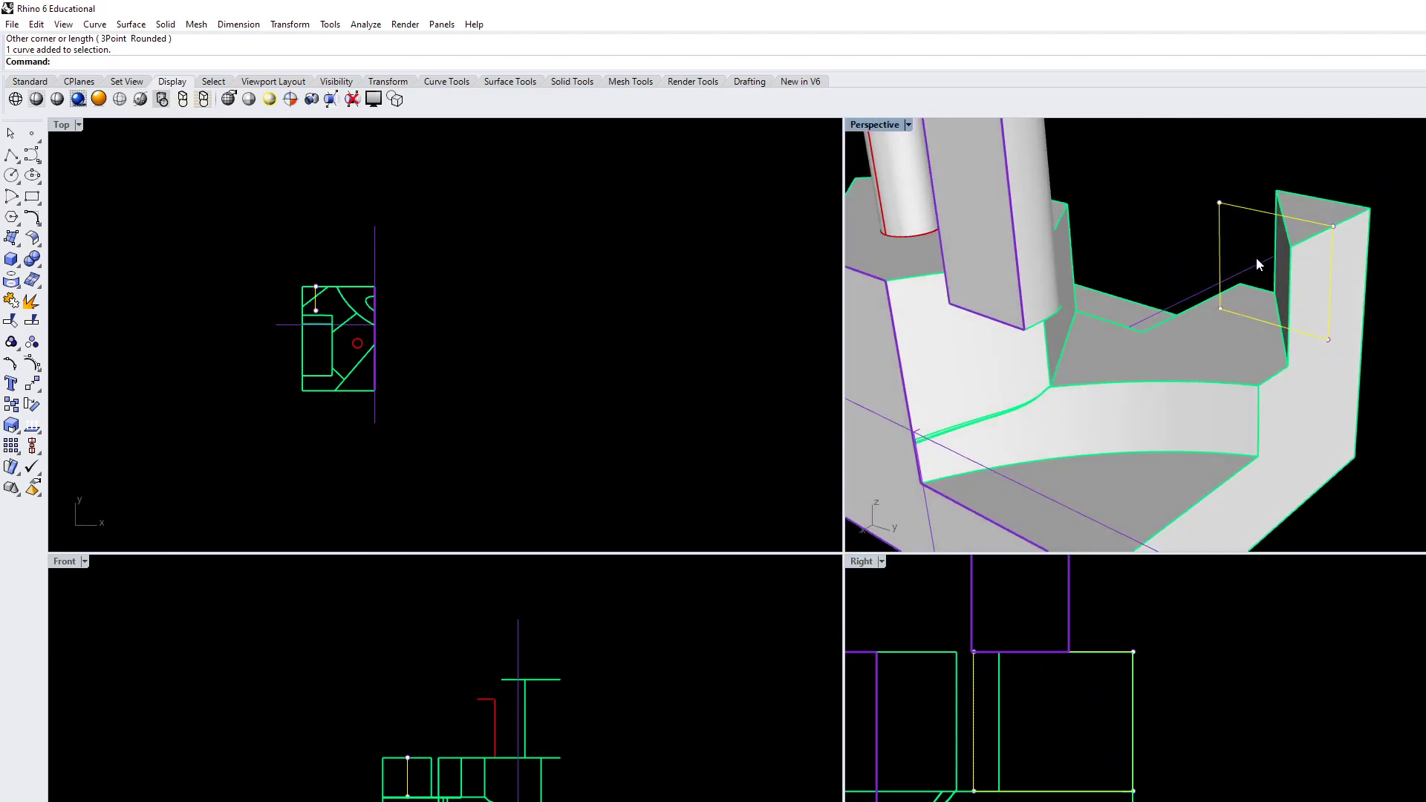
scroll(1296, 273, down, 5)
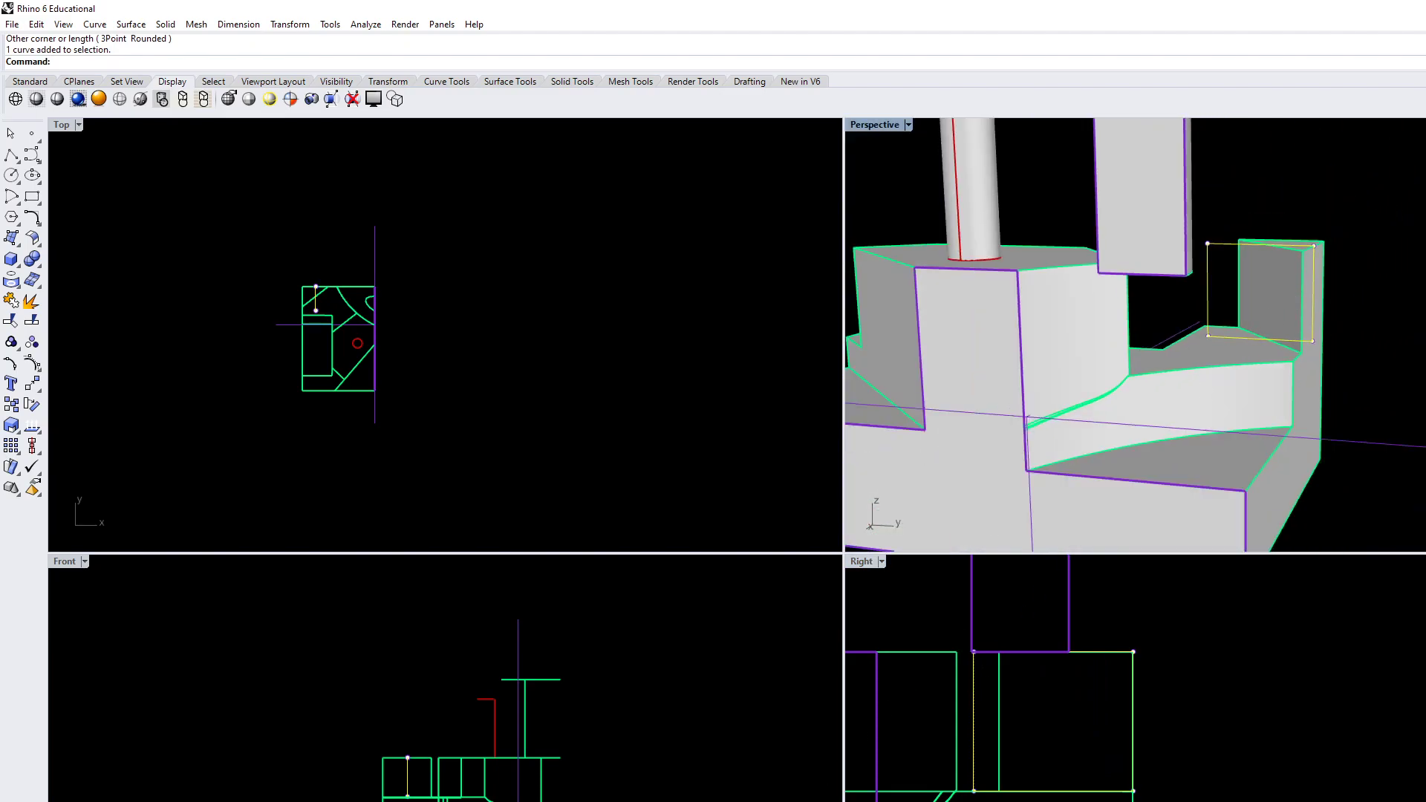
right_drag(1205, 335, 1219, 365)
key(Delete)
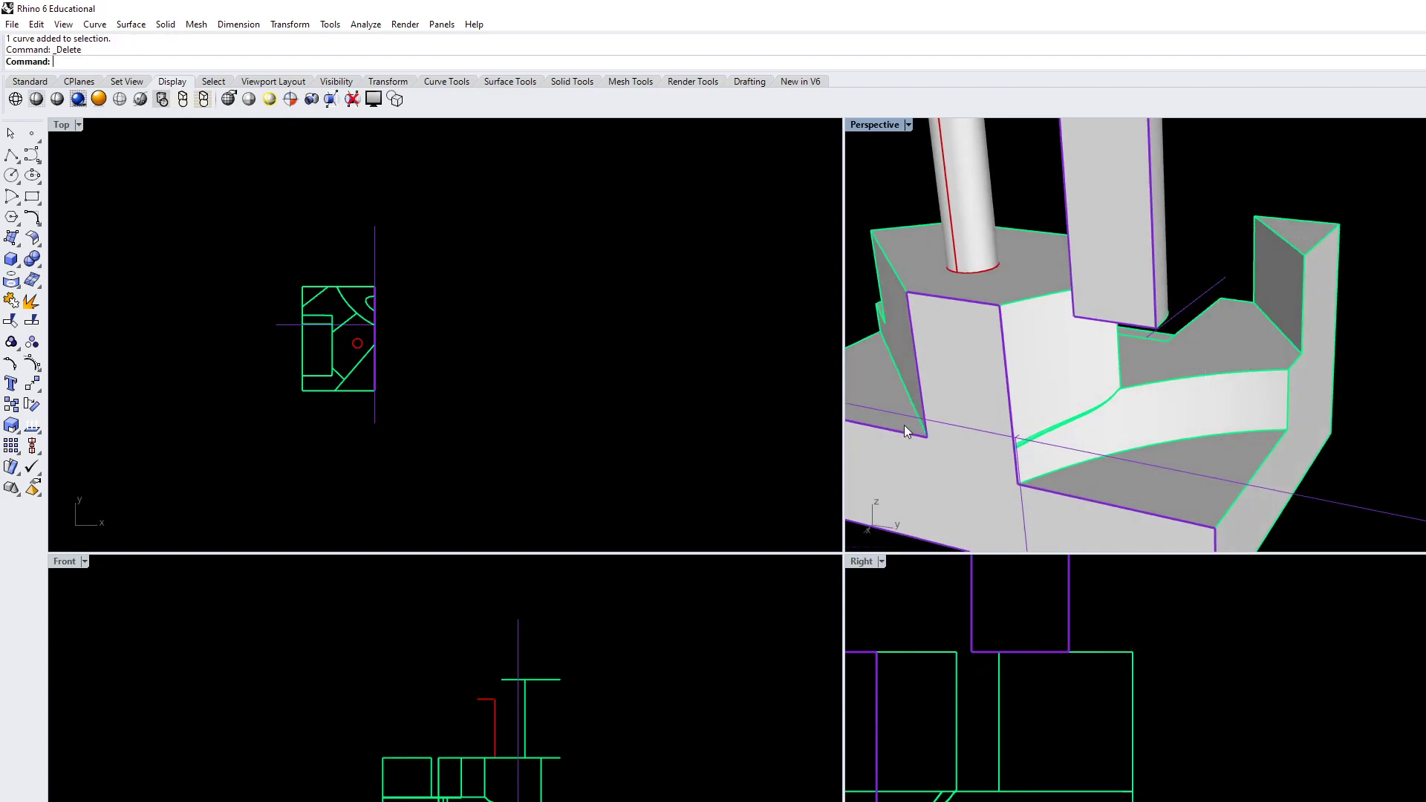
right_drag(501, 389, 371, 405)
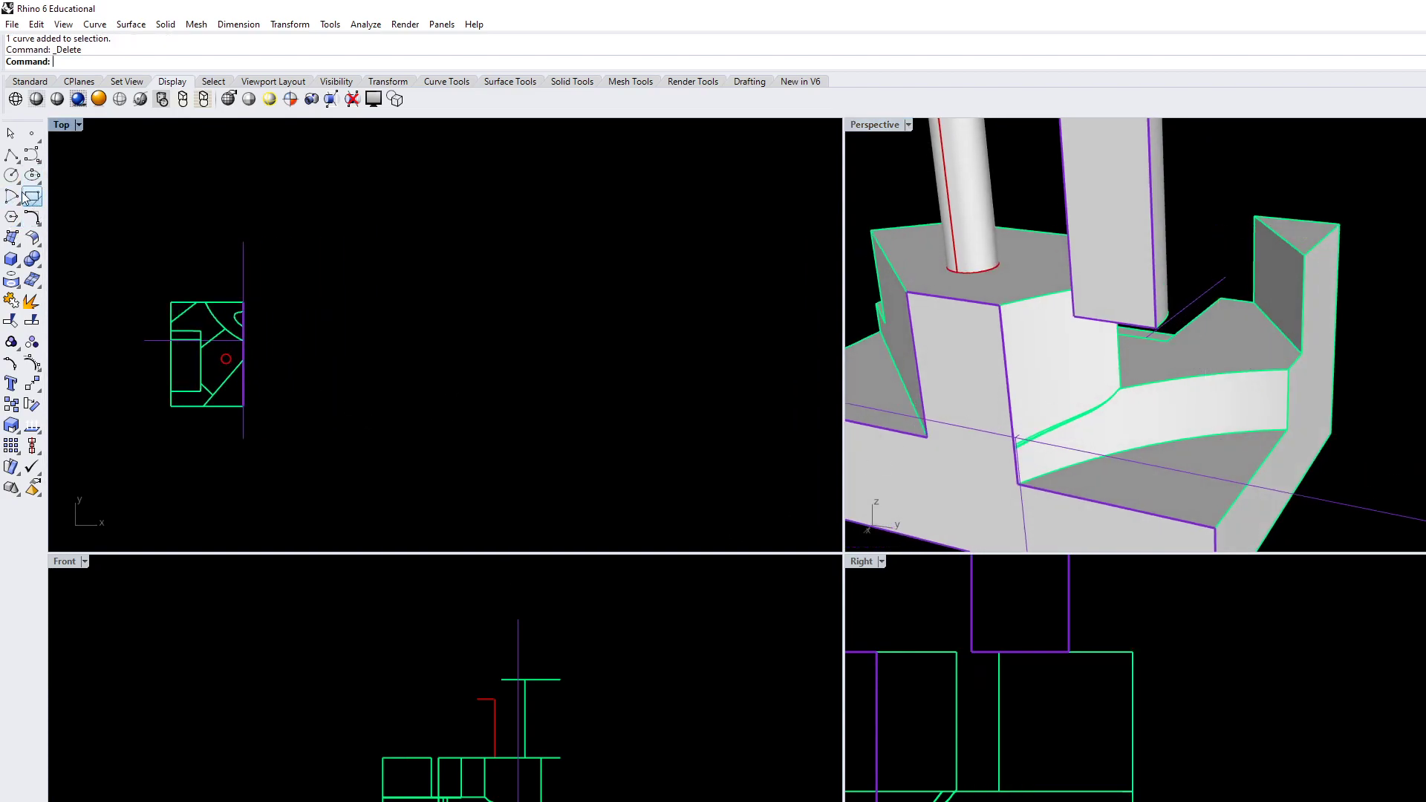
Create a small box in the Top view outside the block, setting its height in the Front view
scroll(506, 359, up, 2)
click(11, 259)
click(369, 310)
click(384, 326)
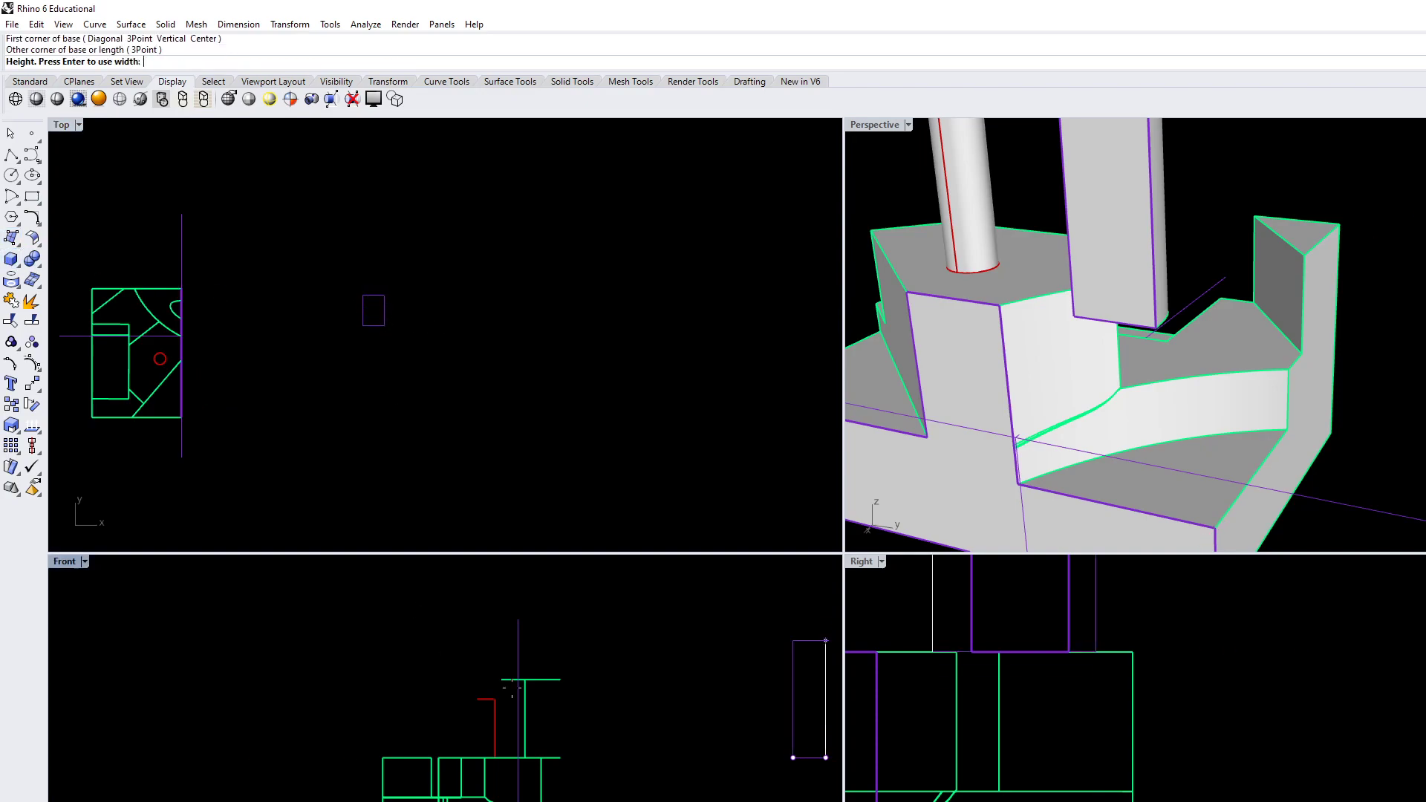
click(792, 725)
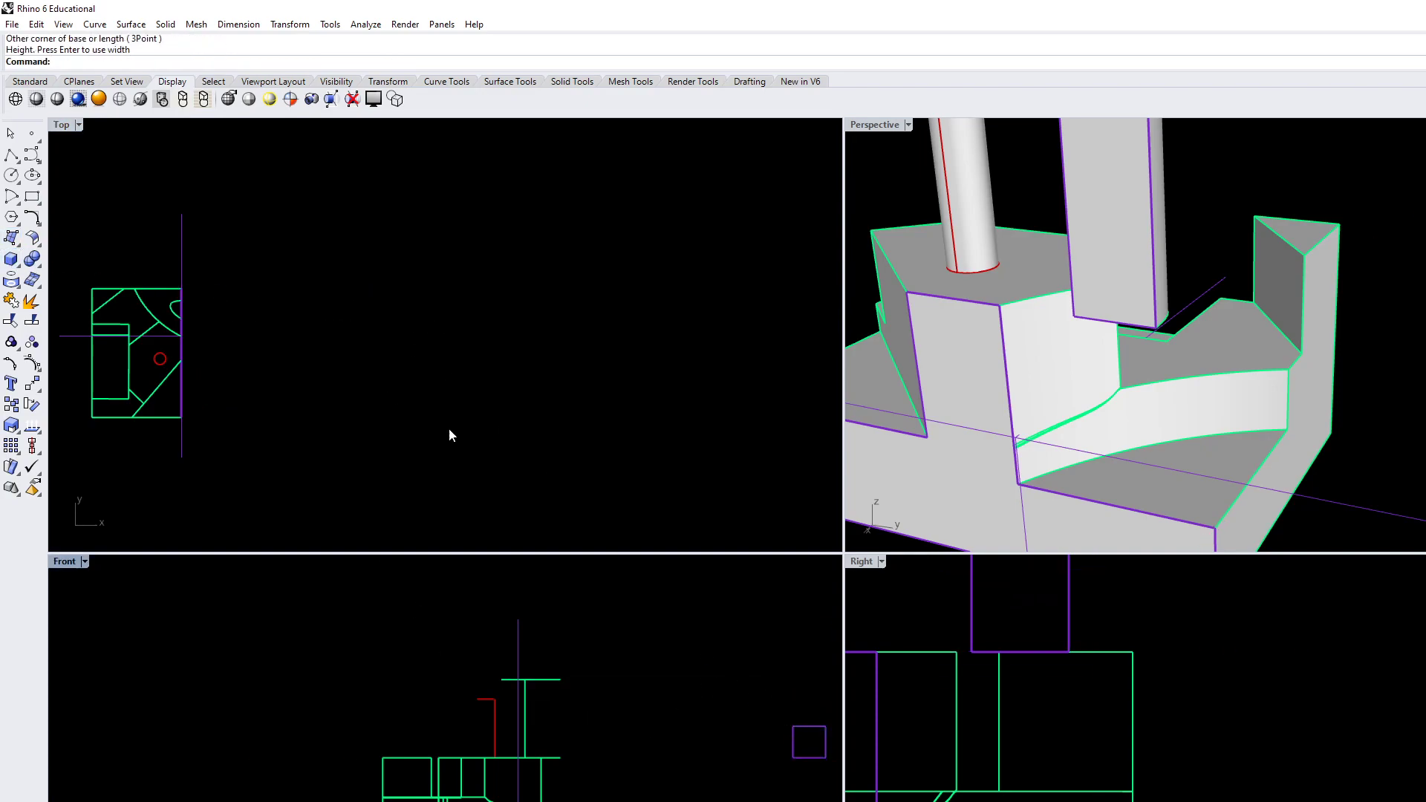
Copy the small box straight sideways in the Top view, farther from the block, using its lower corner as base point
click(800, 721)
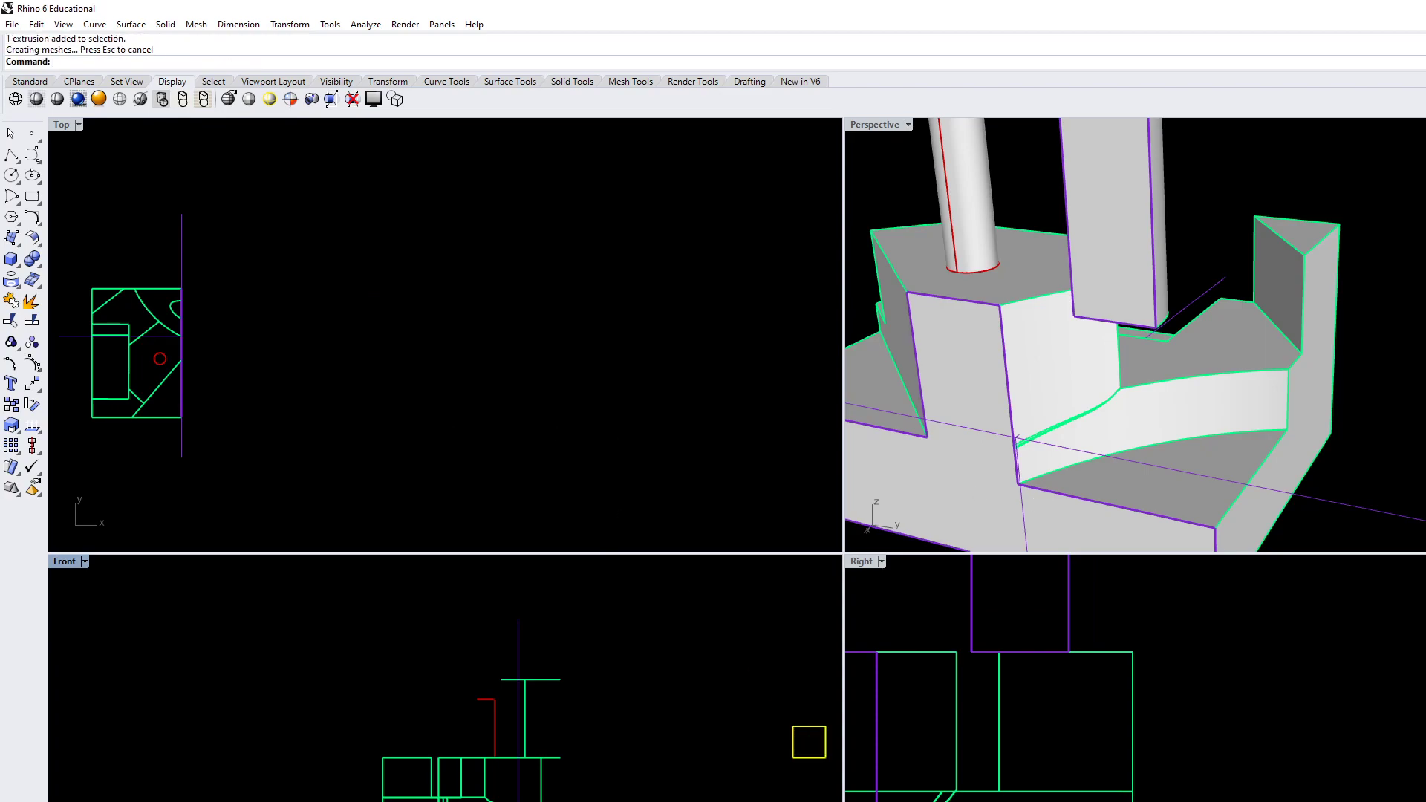
click(248, 470)
drag(202, 471, 161, 450)
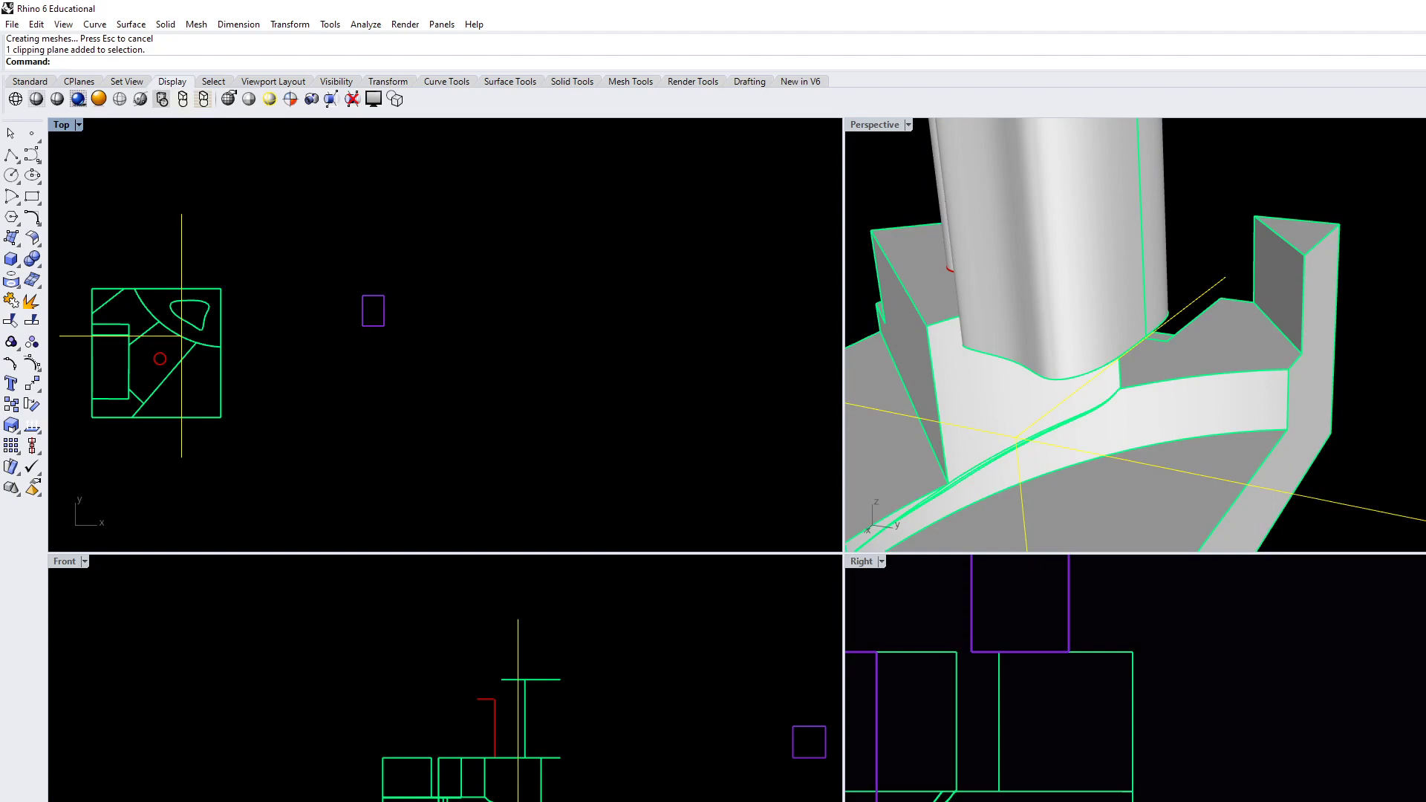
right_drag(439, 430, 488, 440)
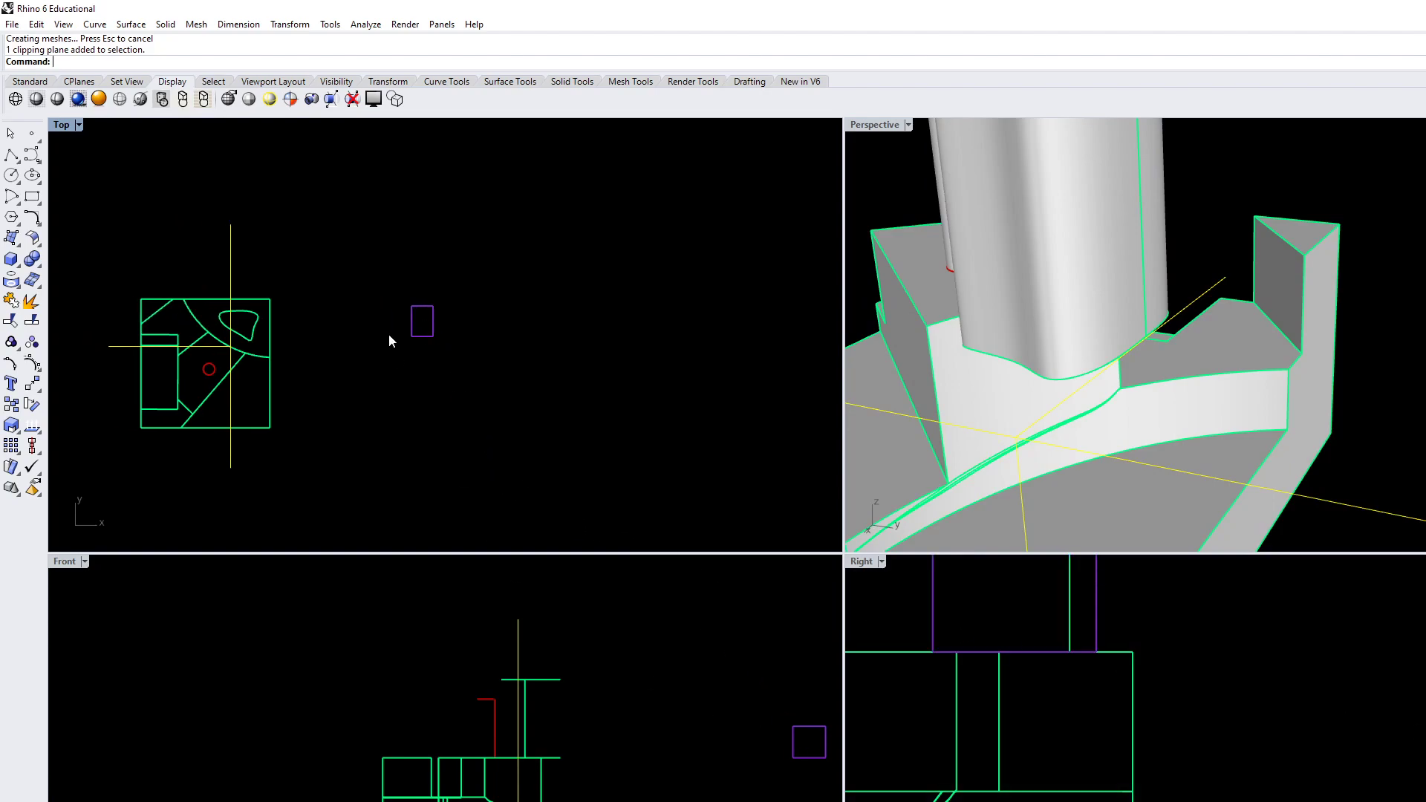
click(419, 335)
text(copy)
key(Return)
click(433, 335)
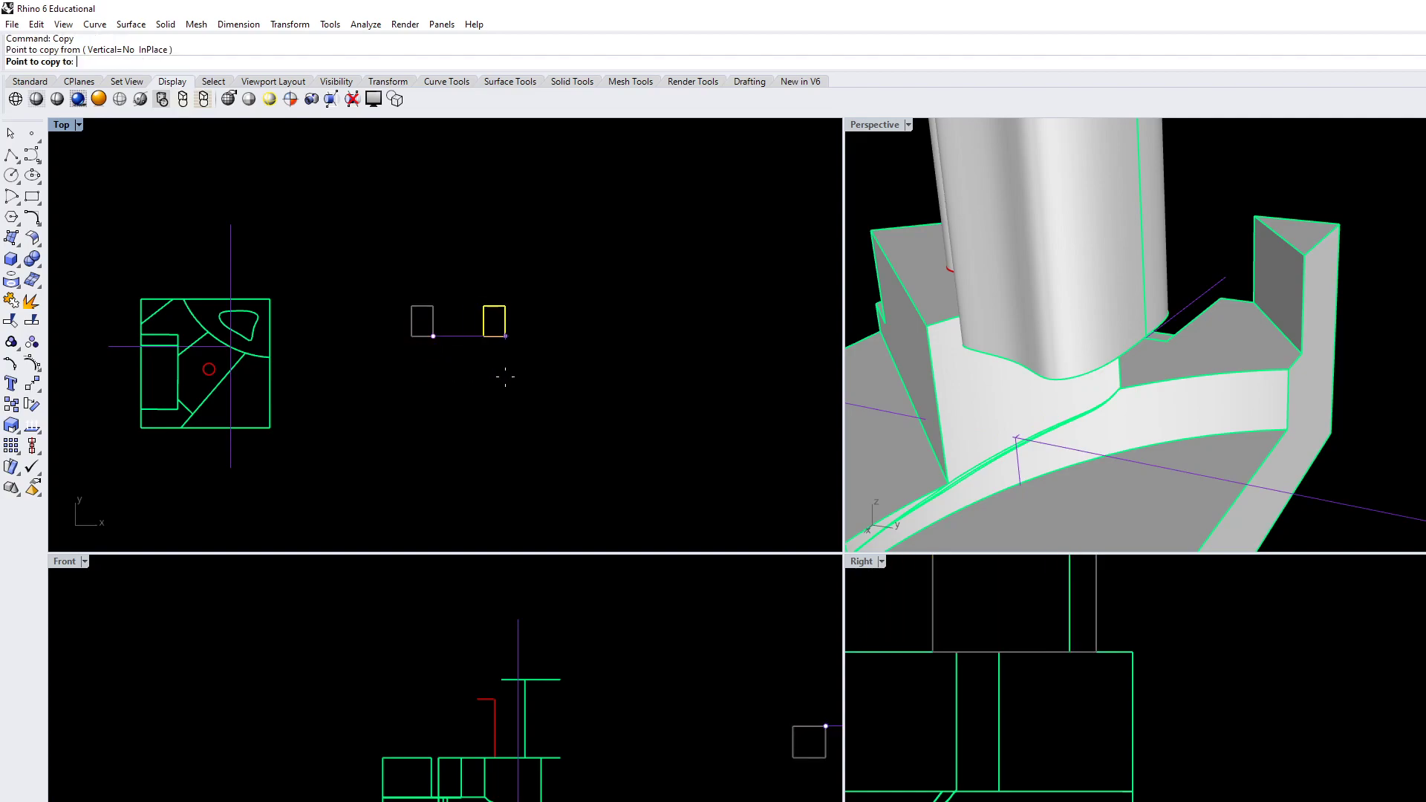
click(572, 387)
key(Return)
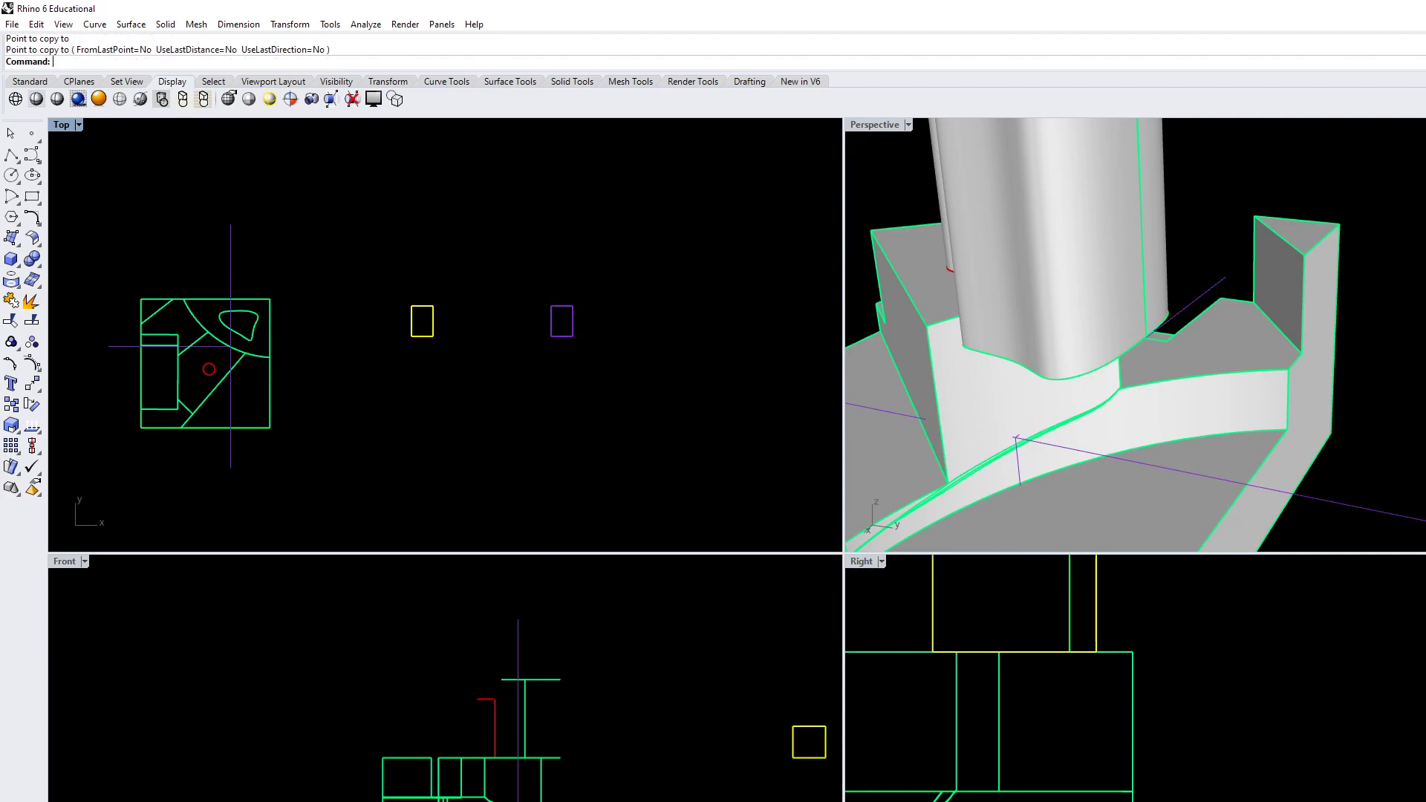
Move both small boxes together a short distance in the positive Y direction in the Top view
scroll(511, 785, down, 3)
key(Escape)
scroll(518, 756, up, 2)
drag(717, 430, 380, 294)
text(Mvoe)
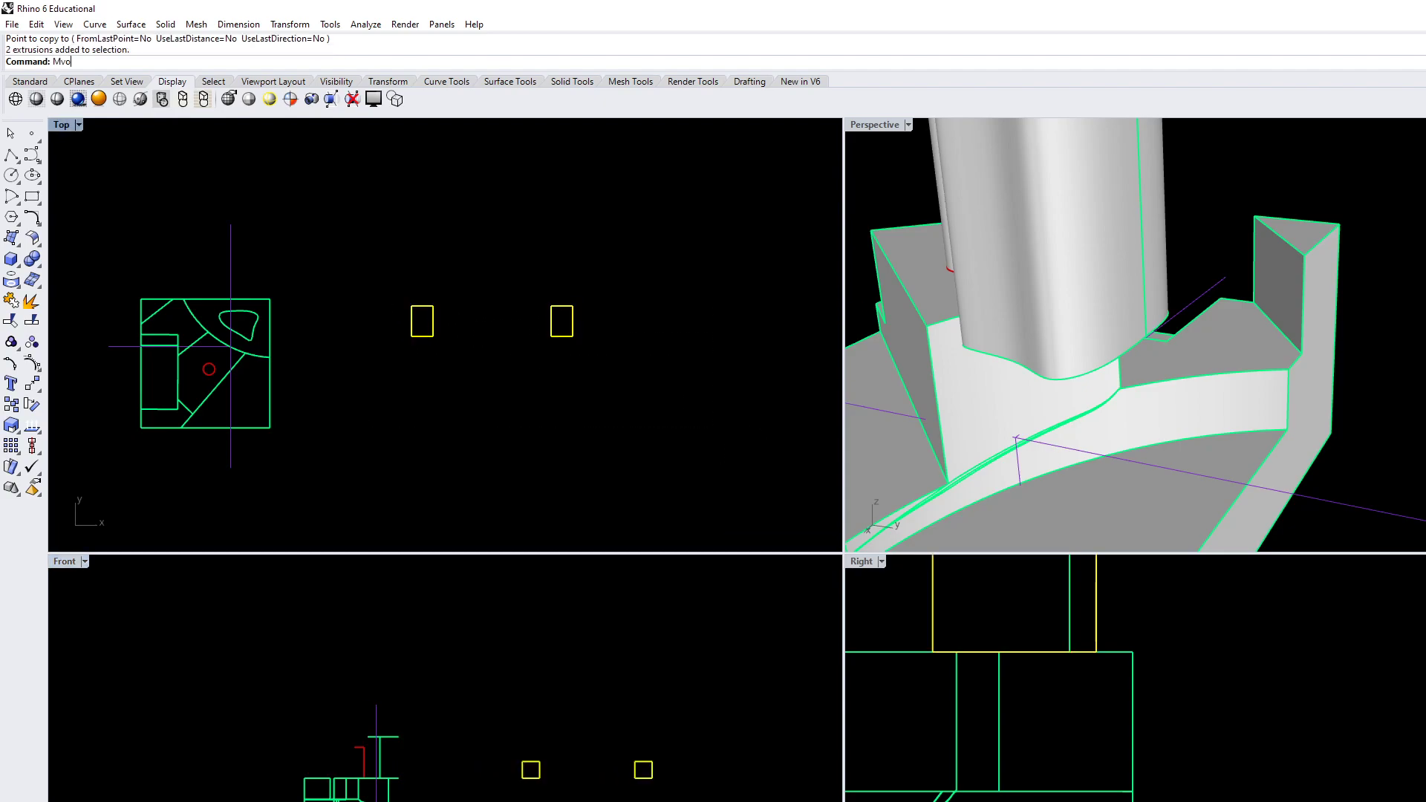
key(Return)
text(Mov)
key(Return)
click(617, 412)
click(630, 363)
key(Escape)
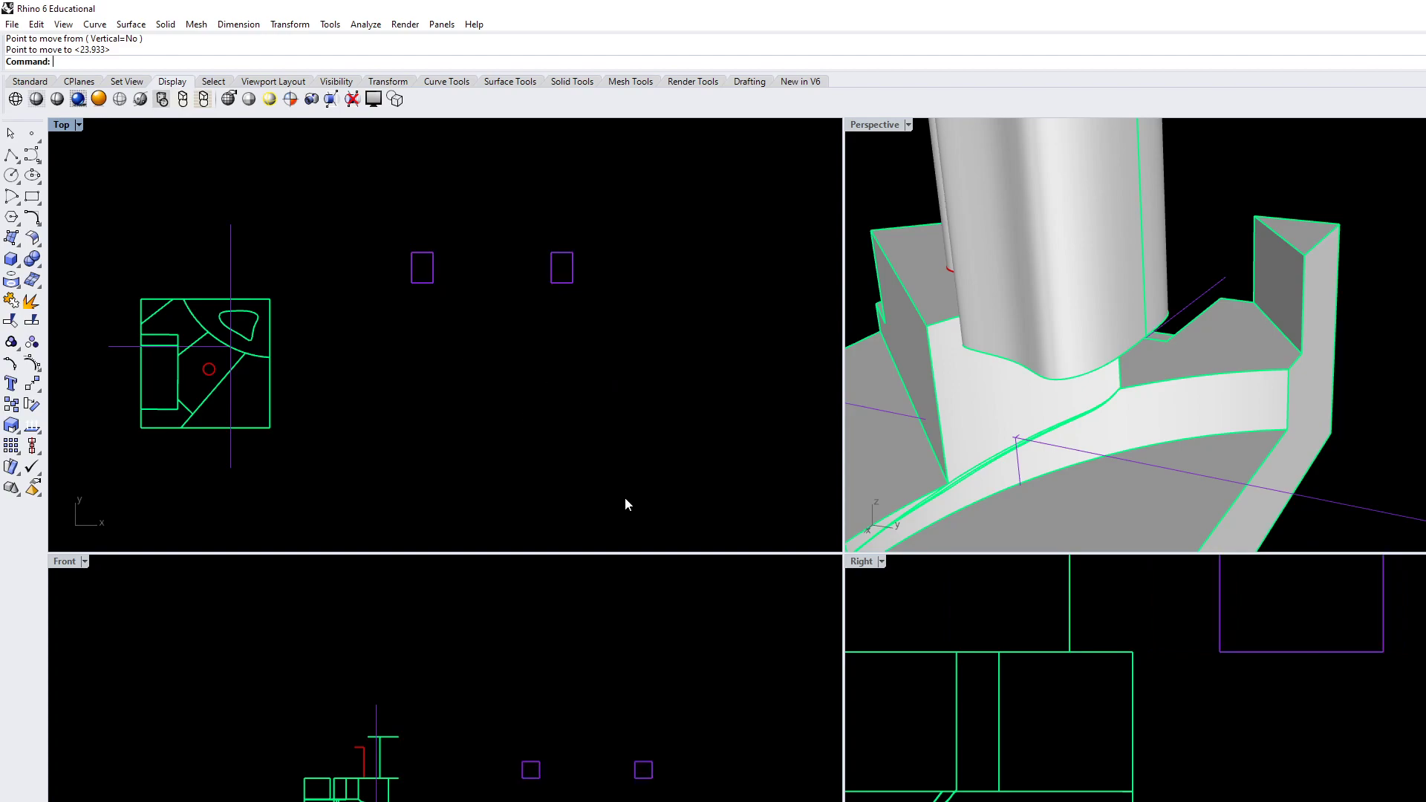
Try a rectangle in the Front view spanning the gap between the facing corners of the two boxes, and delete it
right_drag(581, 720, 603, 743)
click(32, 197)
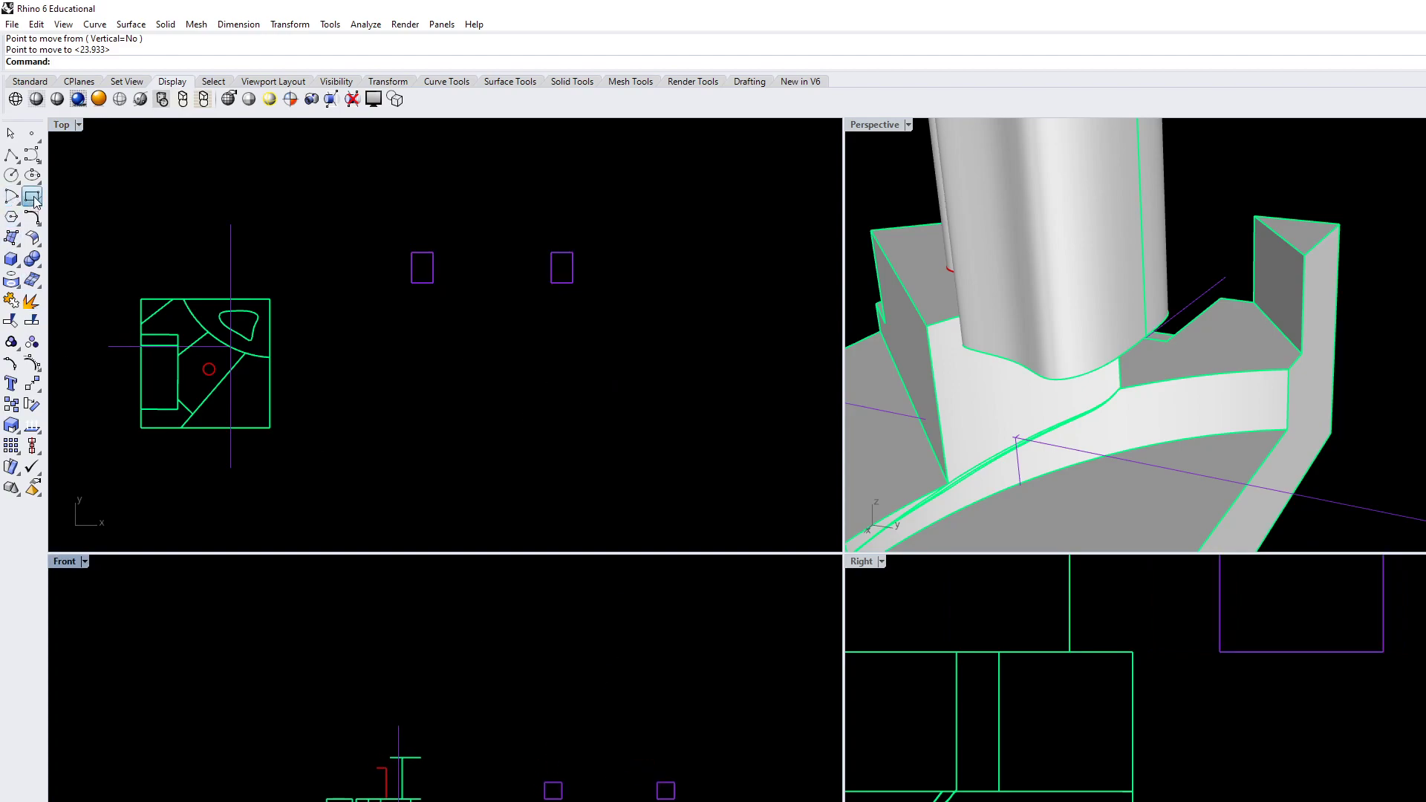
click(562, 797)
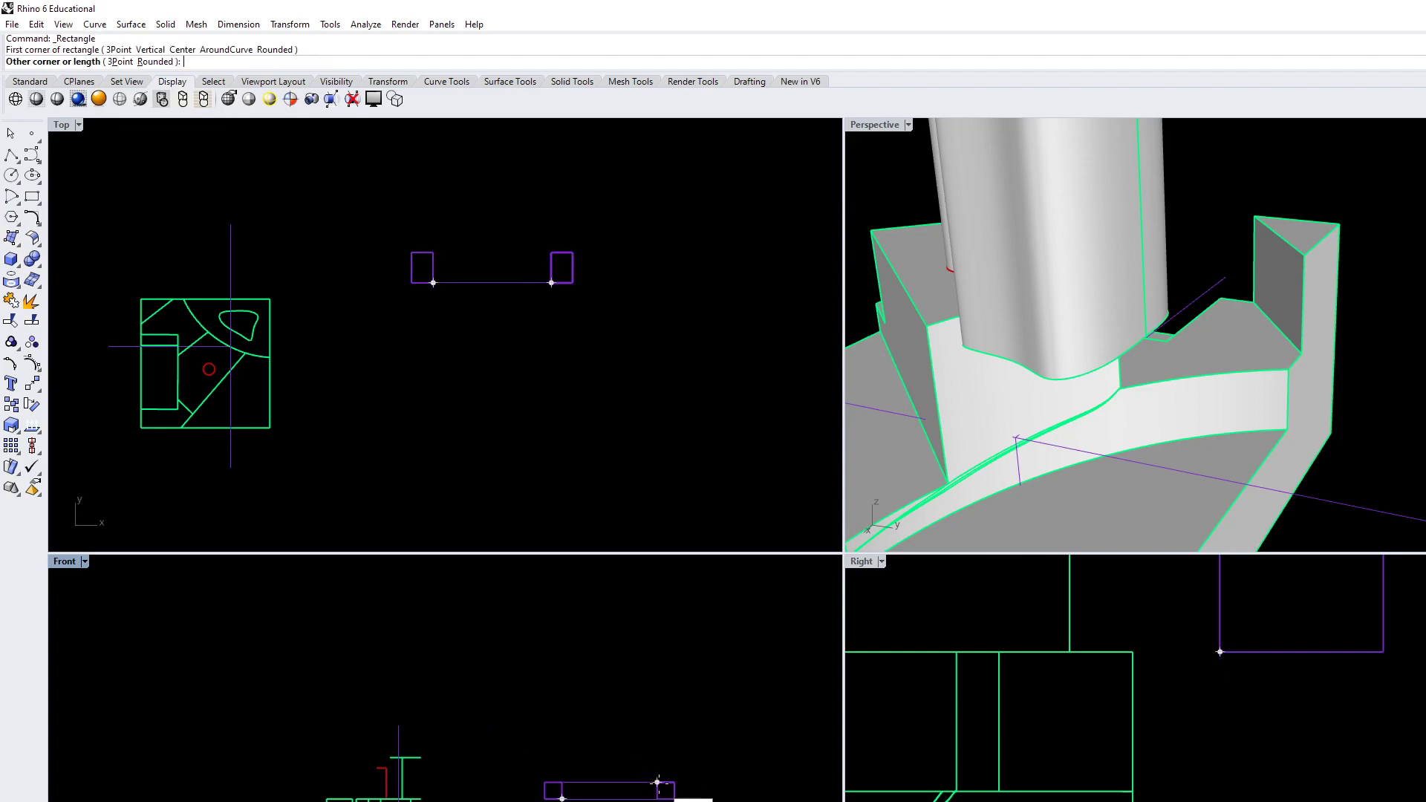
click(663, 791)
scroll(463, 312, up, 6)
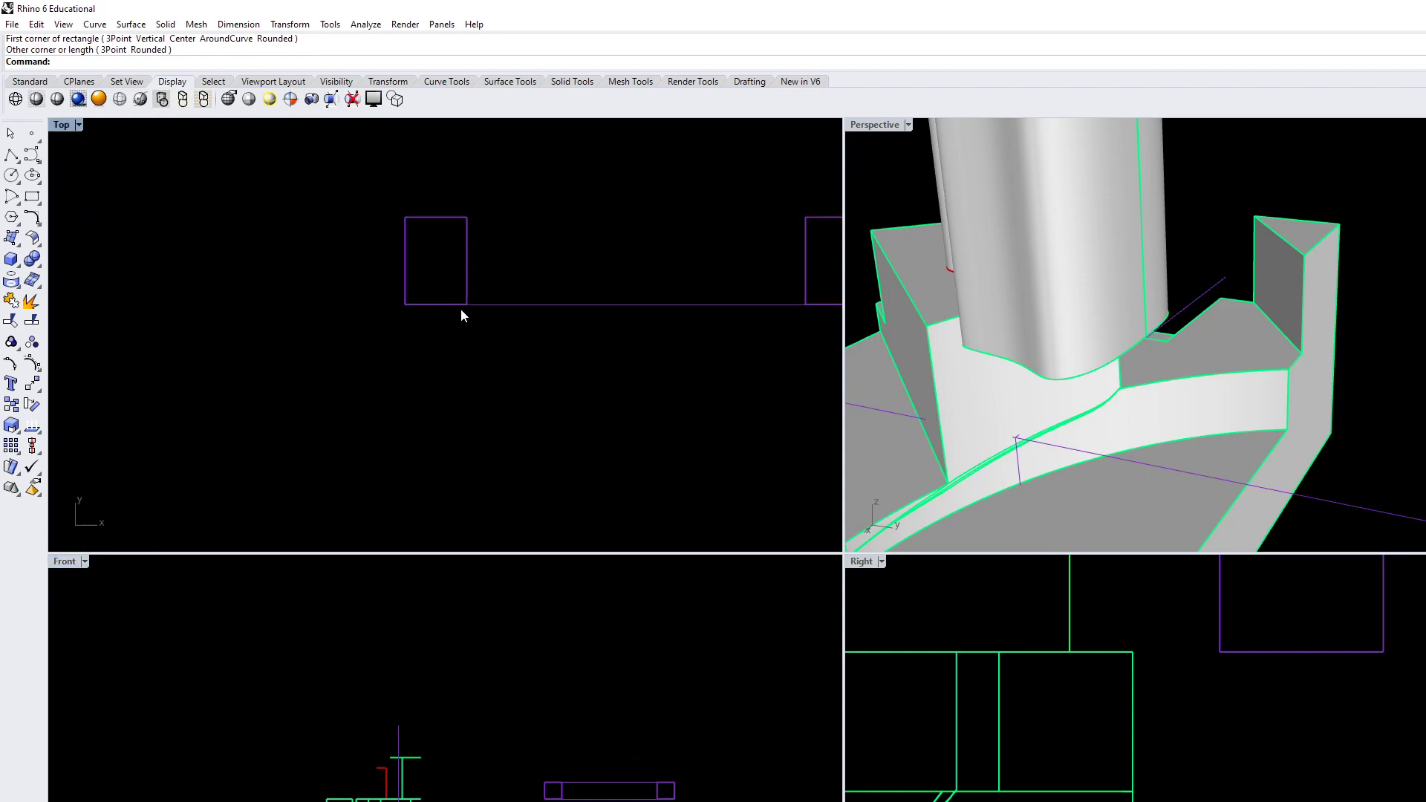
scroll(478, 310, down, 4)
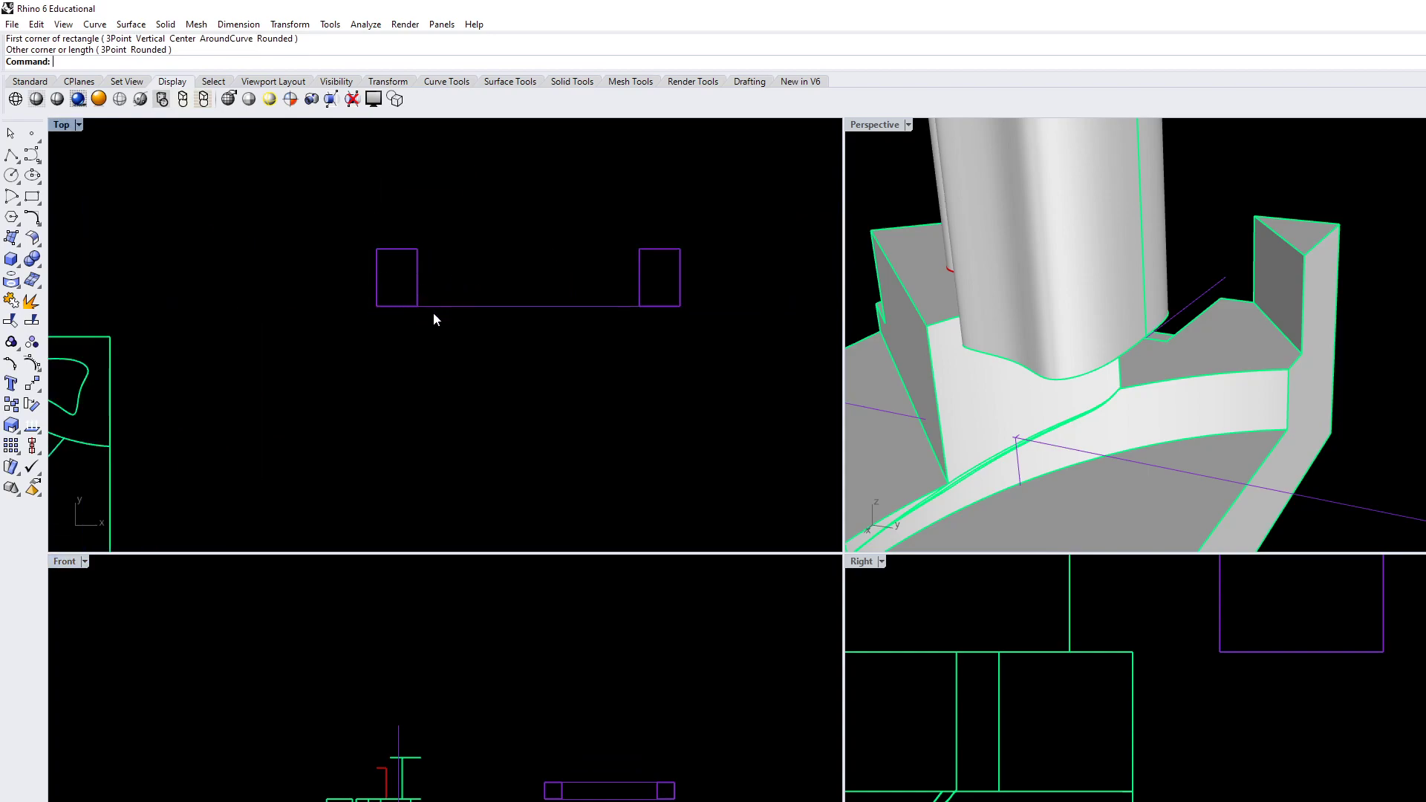
click(602, 784)
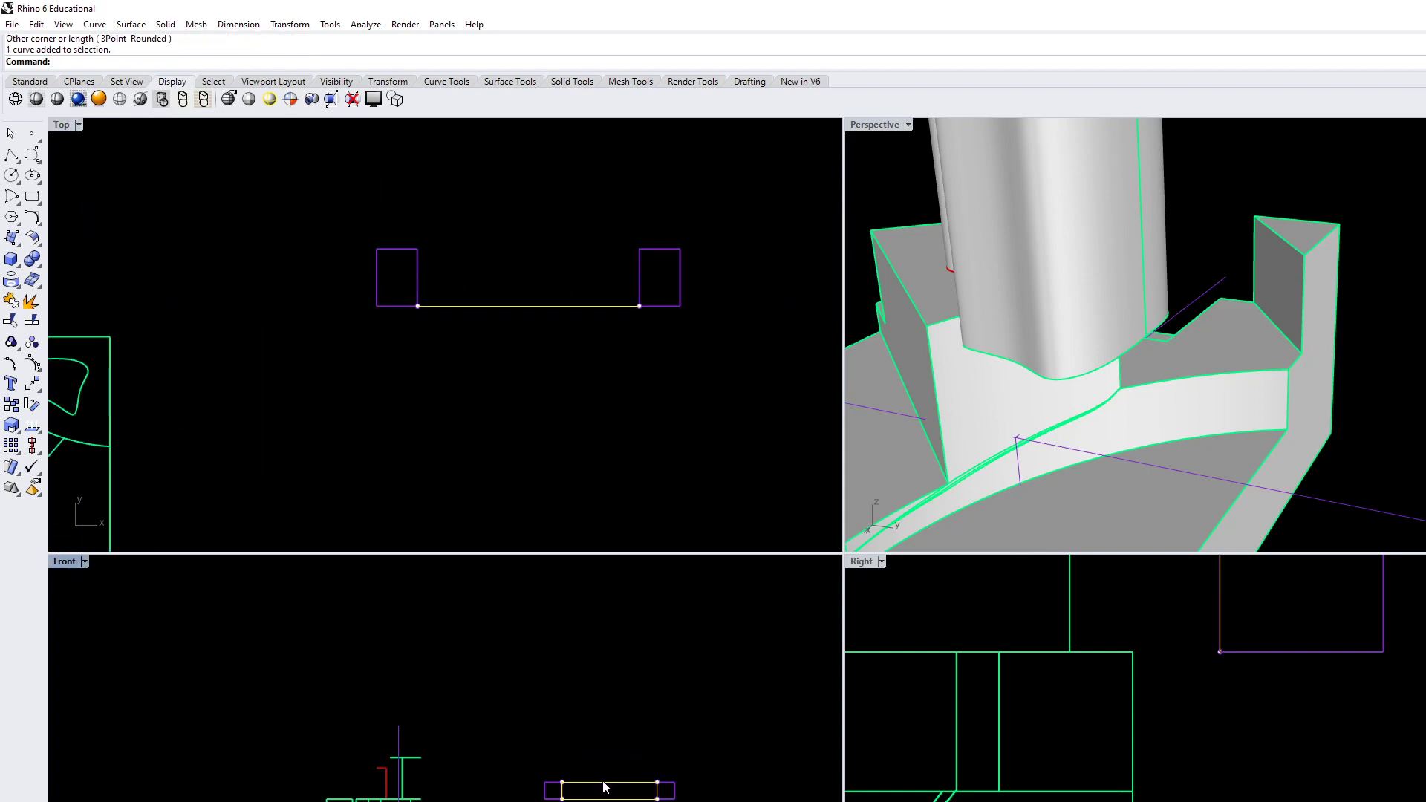
key(Delete)
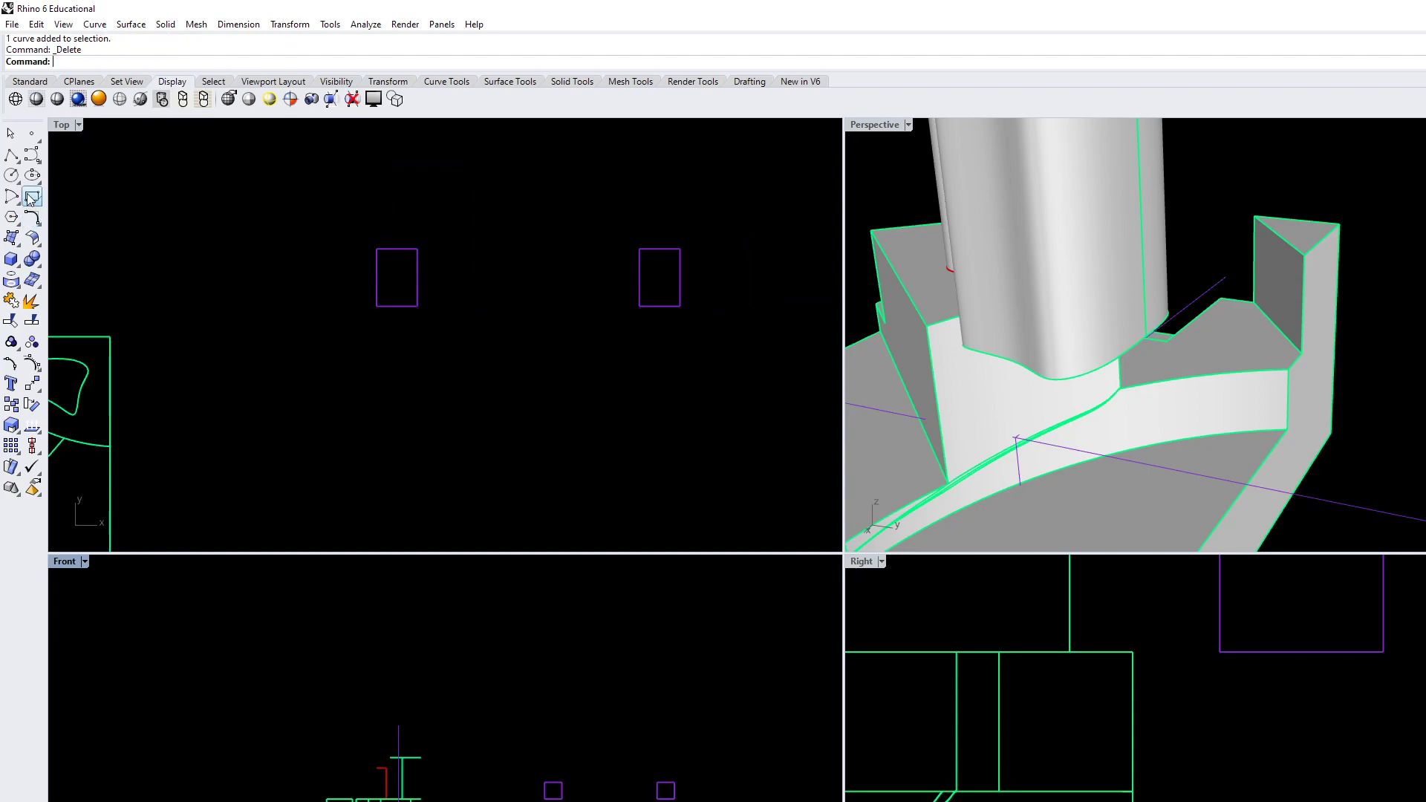
Redraw the rectangle between the two boxes in the Front view with snaps projected to the construction plane, and delete it
key(Return)
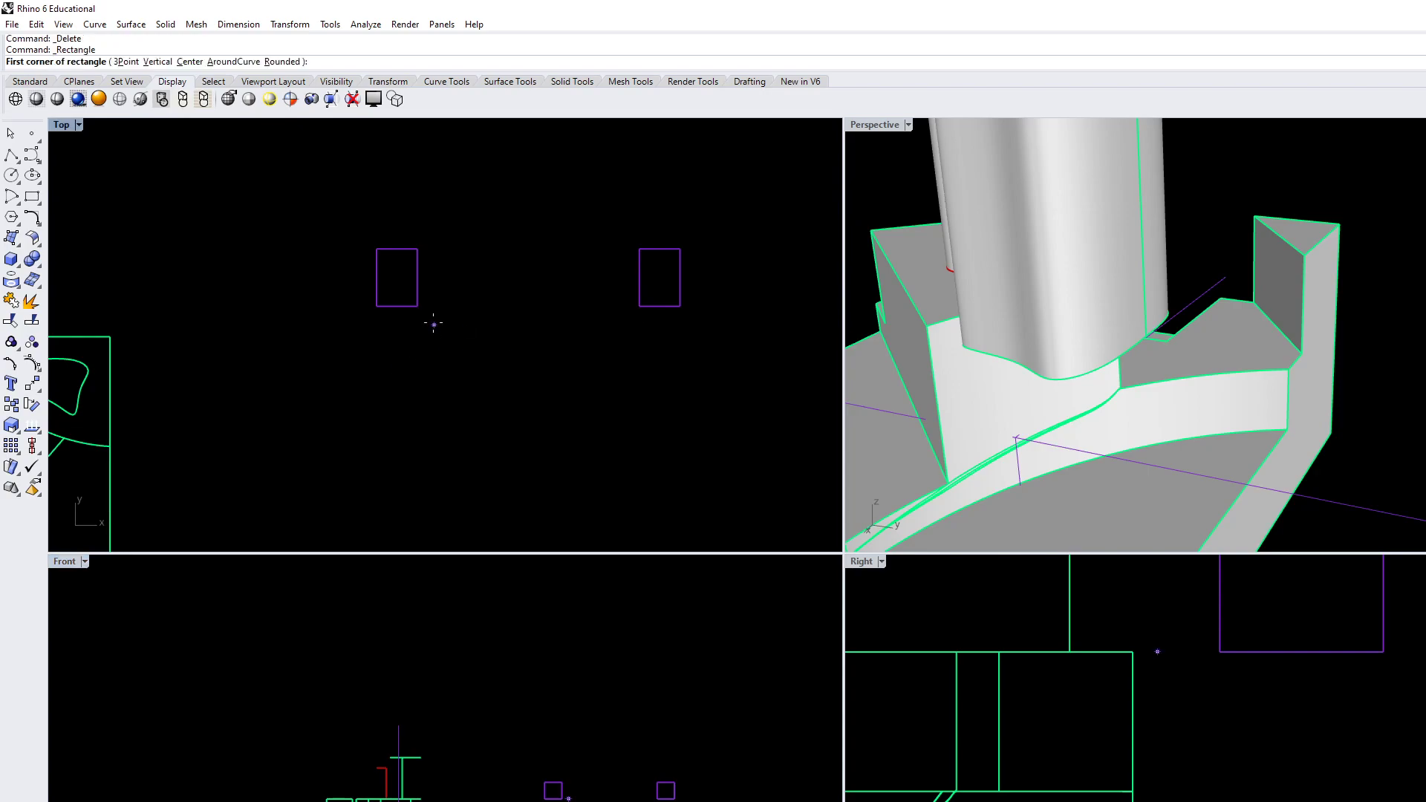
scroll(555, 750, up, 3)
click(552, 758)
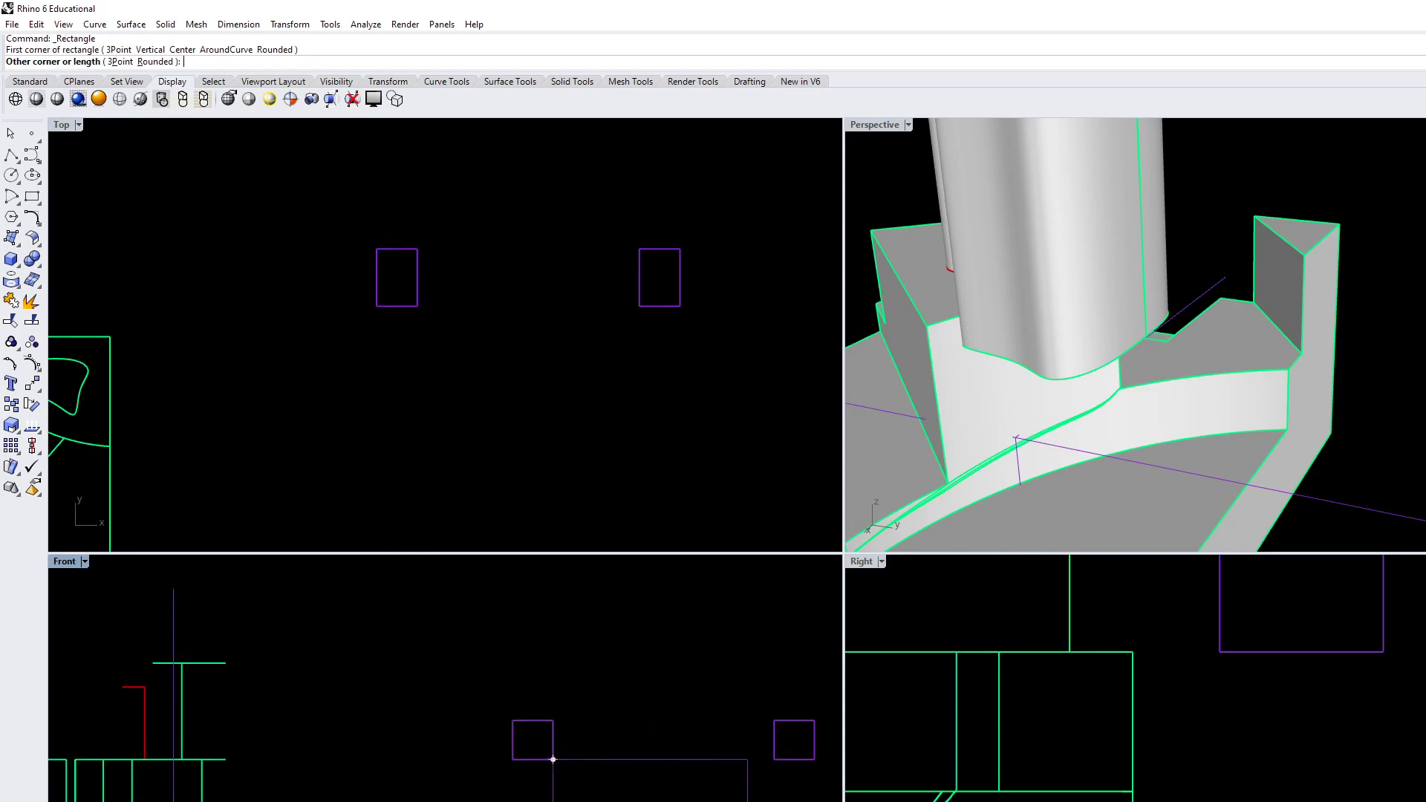
click(774, 720)
scroll(552, 305, down, 3)
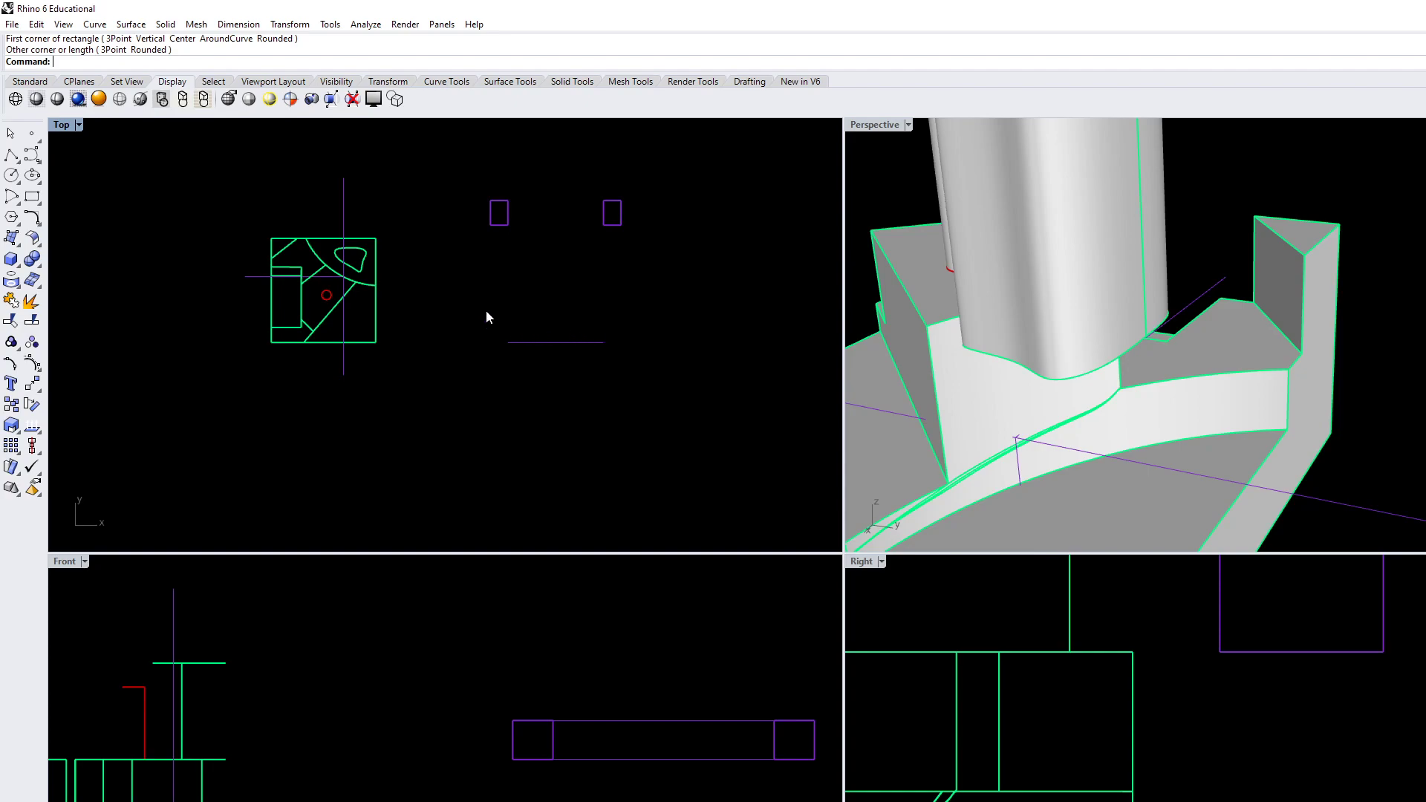
click(553, 342)
key(Delete)
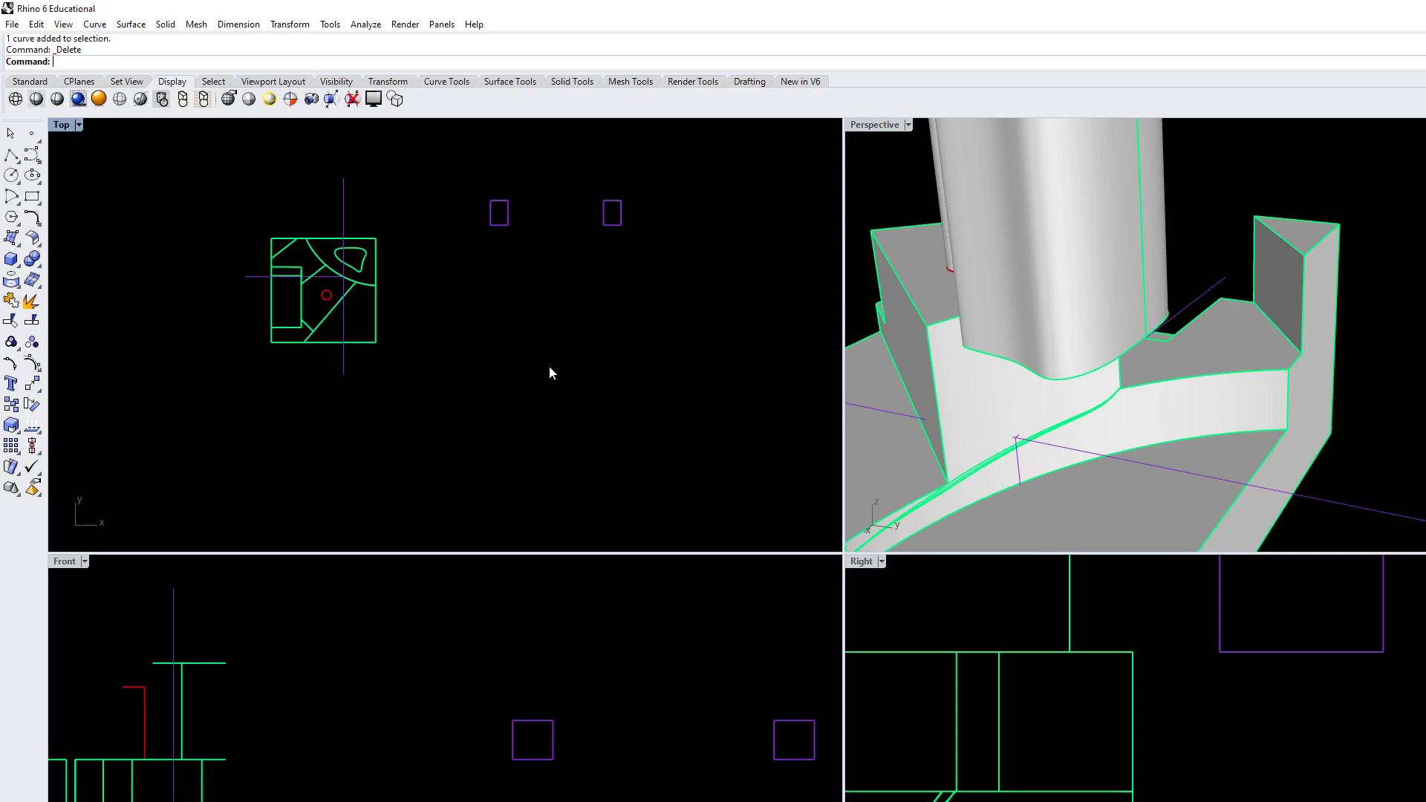
Delete both small boxes beside the block
scroll(1182, 689, down, 4)
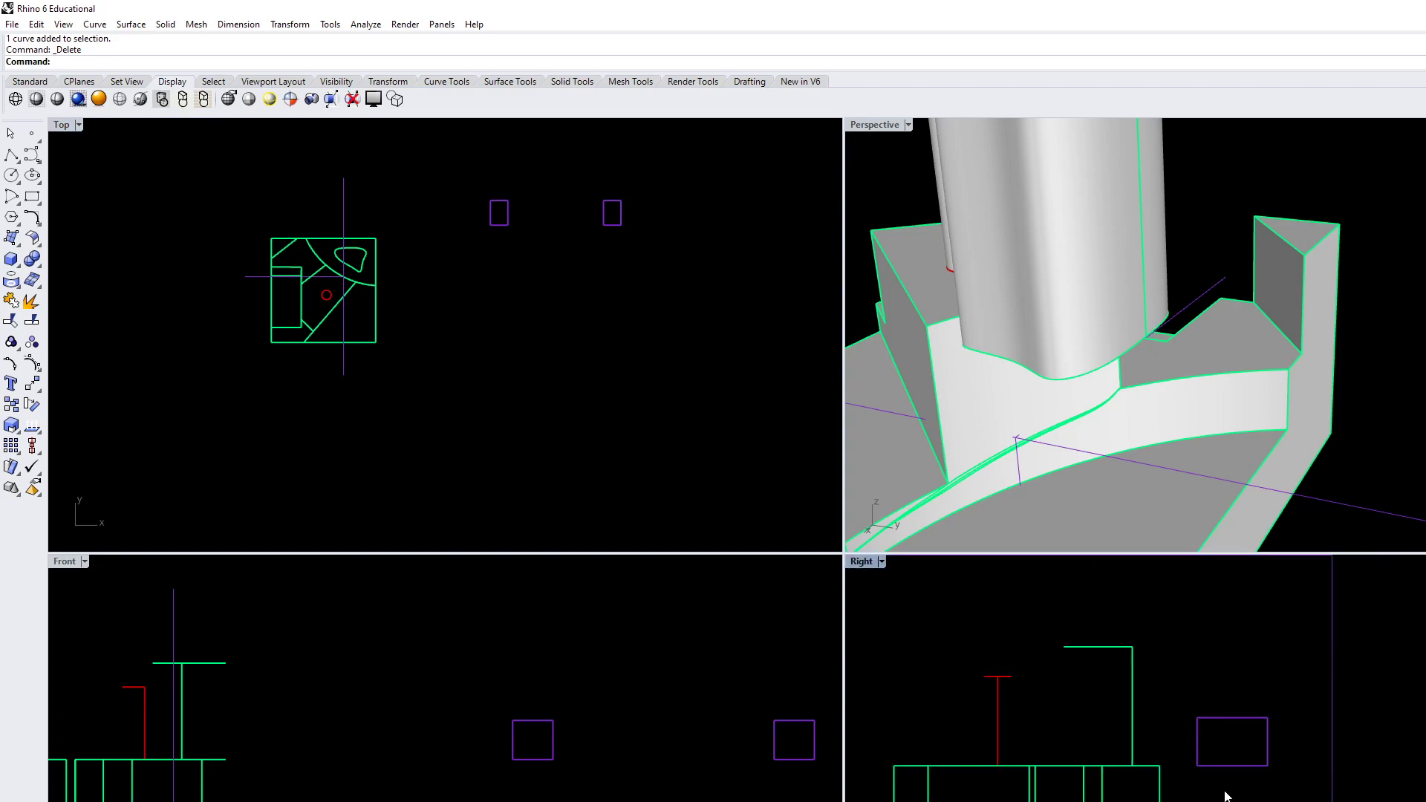
drag(438, 163, 668, 268)
key(Delete)
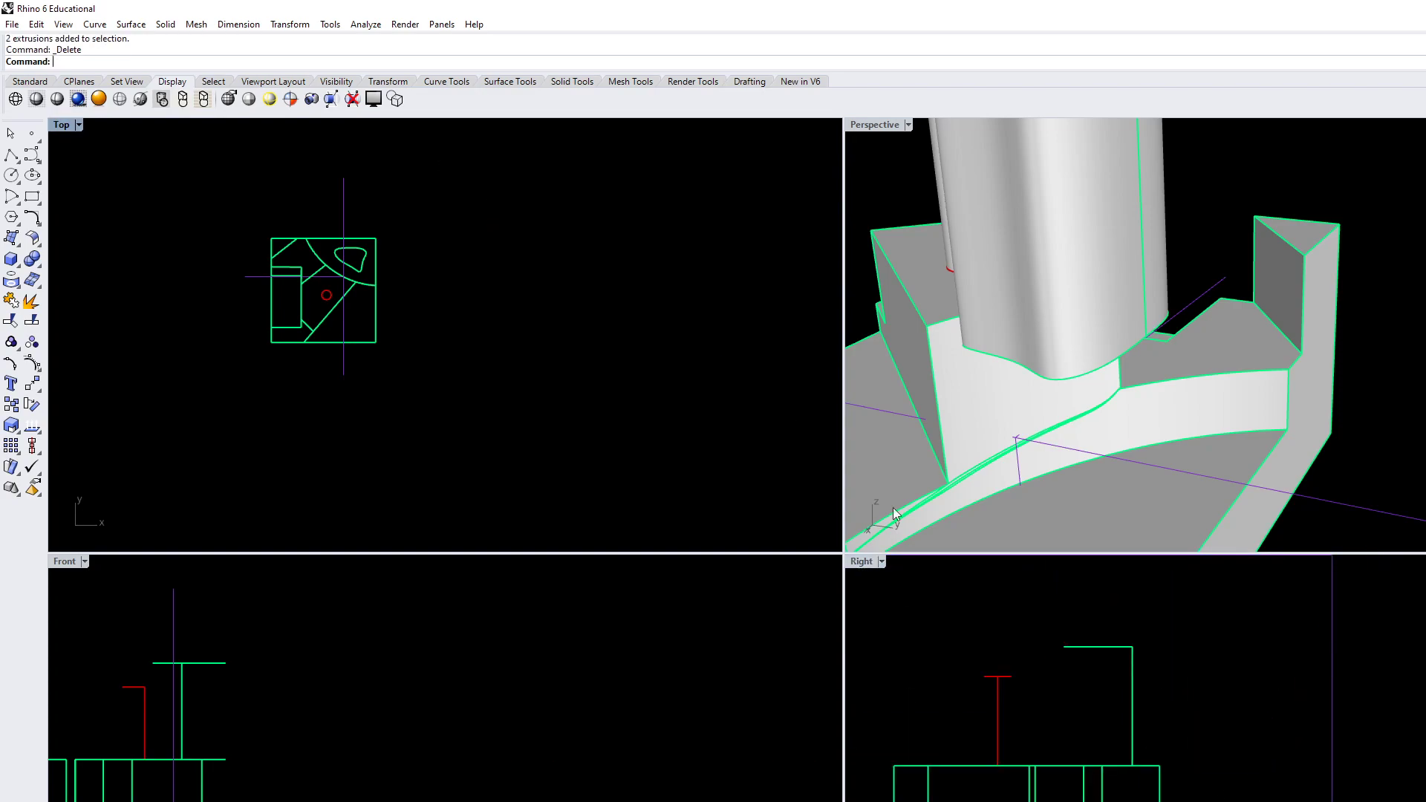
Draw a rectangle in the Right view from the upper edge's projected midpoint to the step corner on the block's outer edge
click(344, 373)
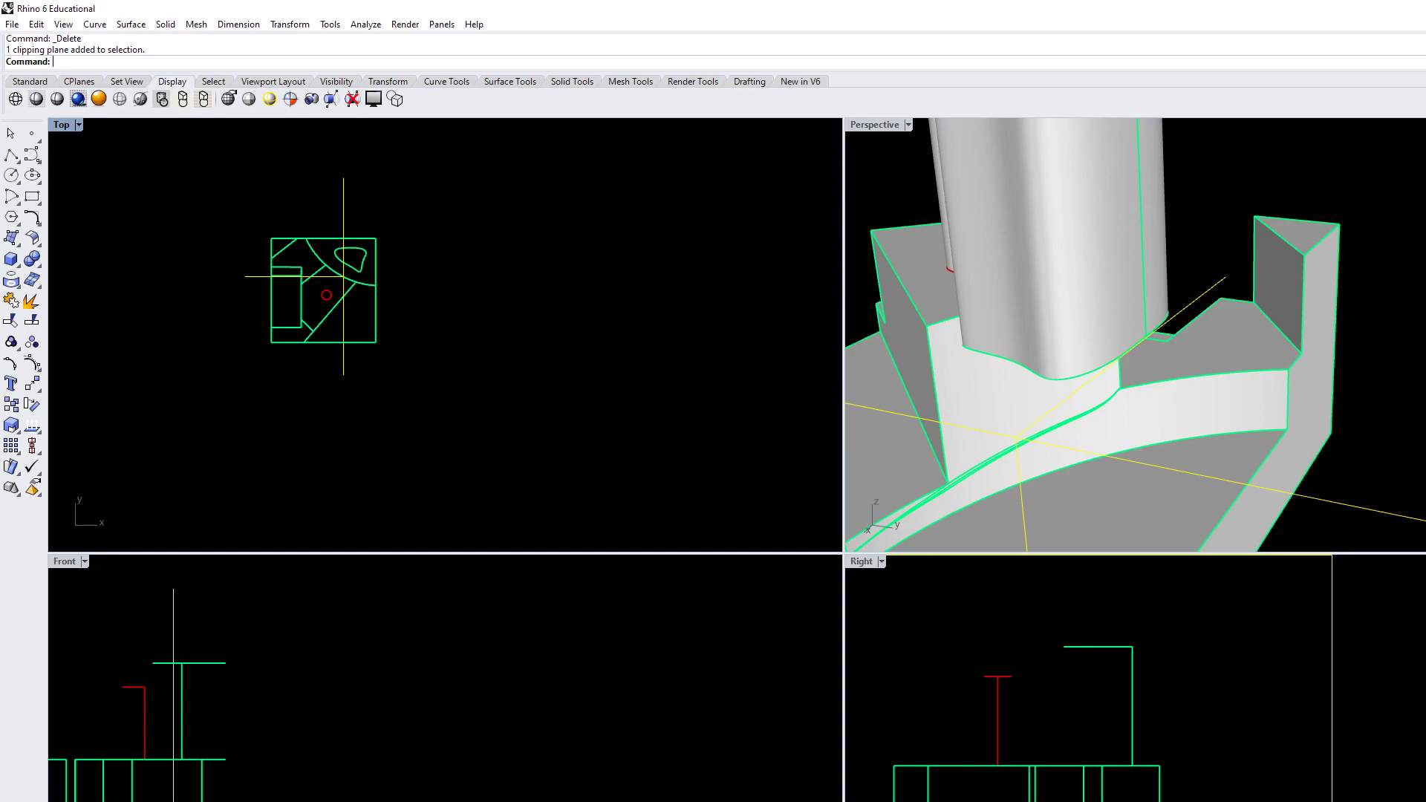
right_drag(1201, 800, 1104, 716)
scroll(1099, 735, up, 4)
right_drag(1150, 787, 1203, 801)
key(Escape)
scroll(1176, 793, down, 2)
text(Rectangle)
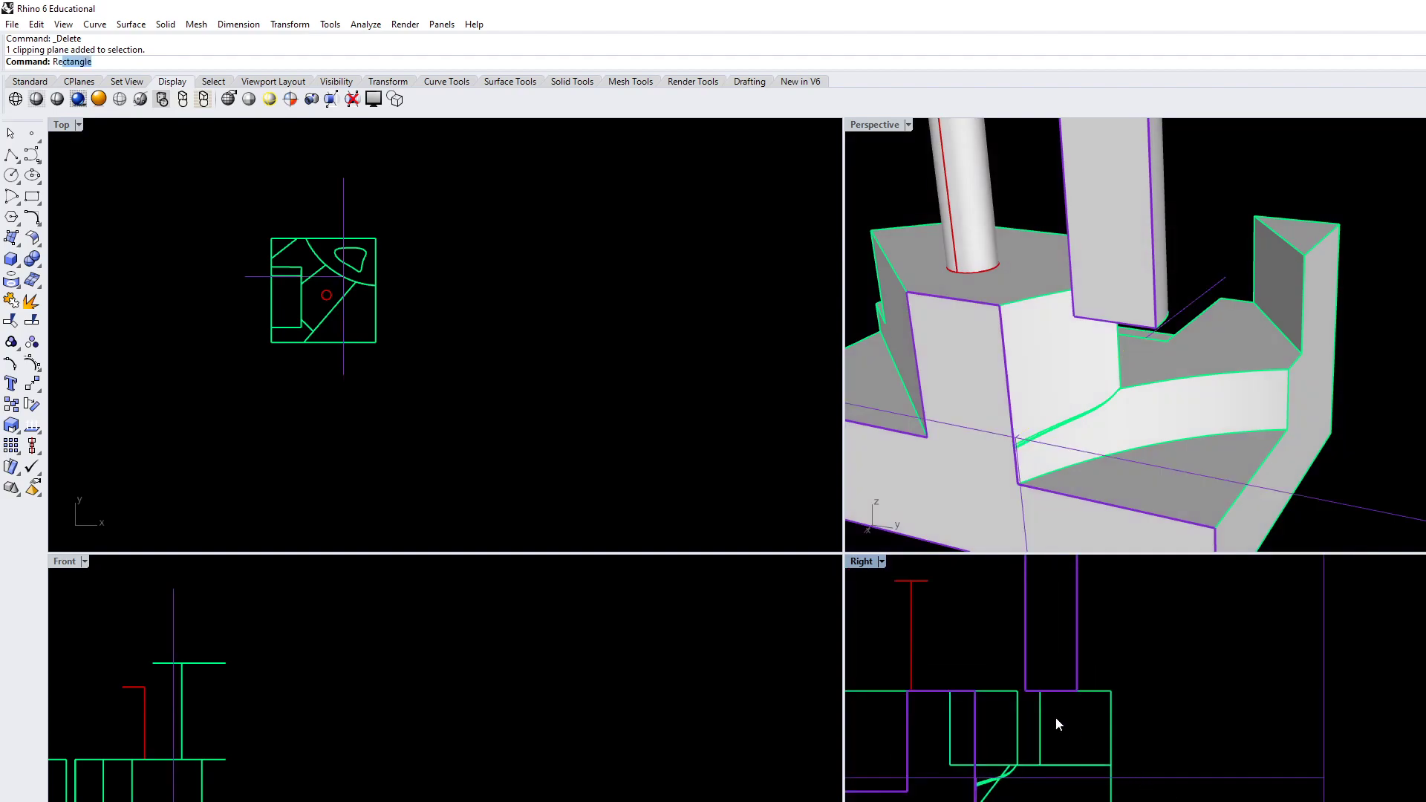
key(Return)
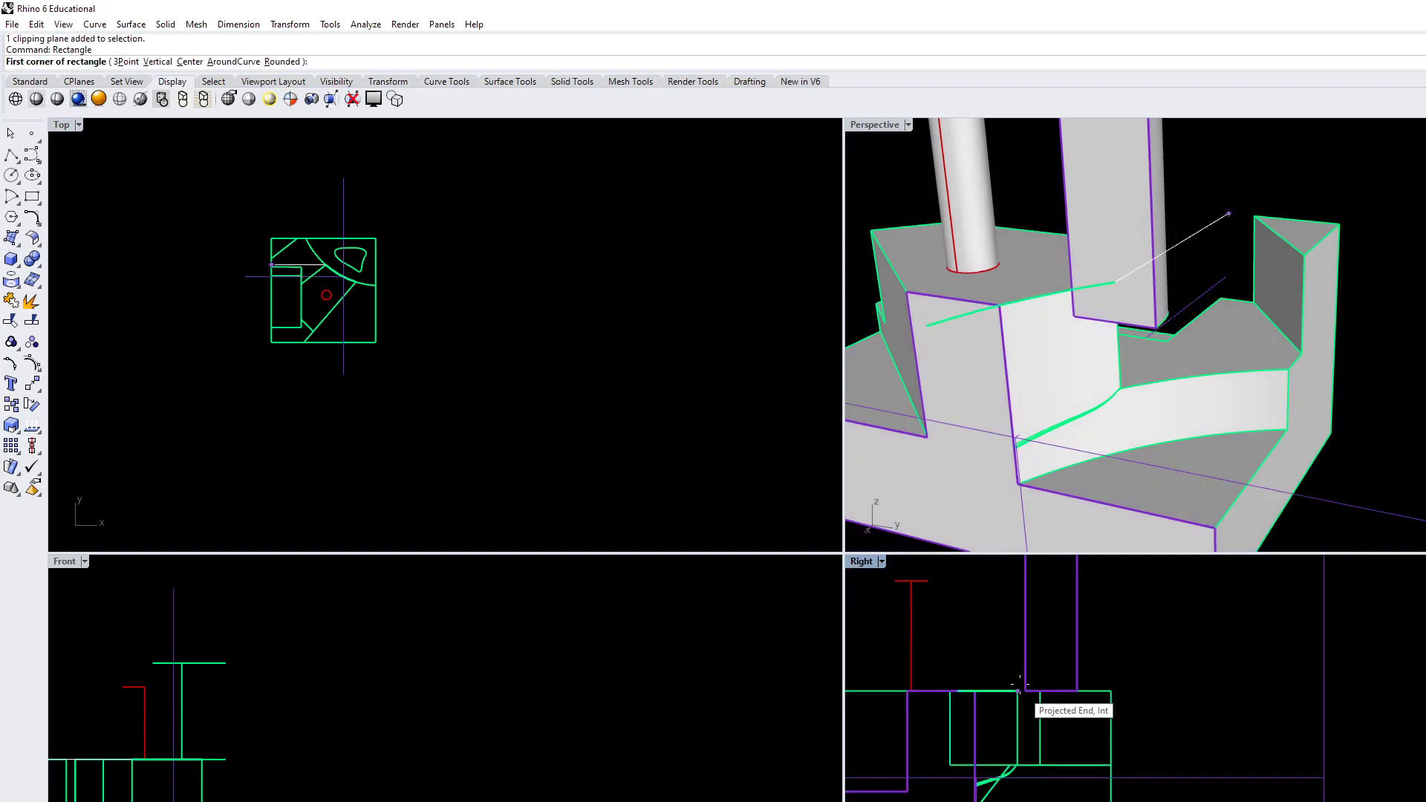
click(1075, 690)
key(Escape)
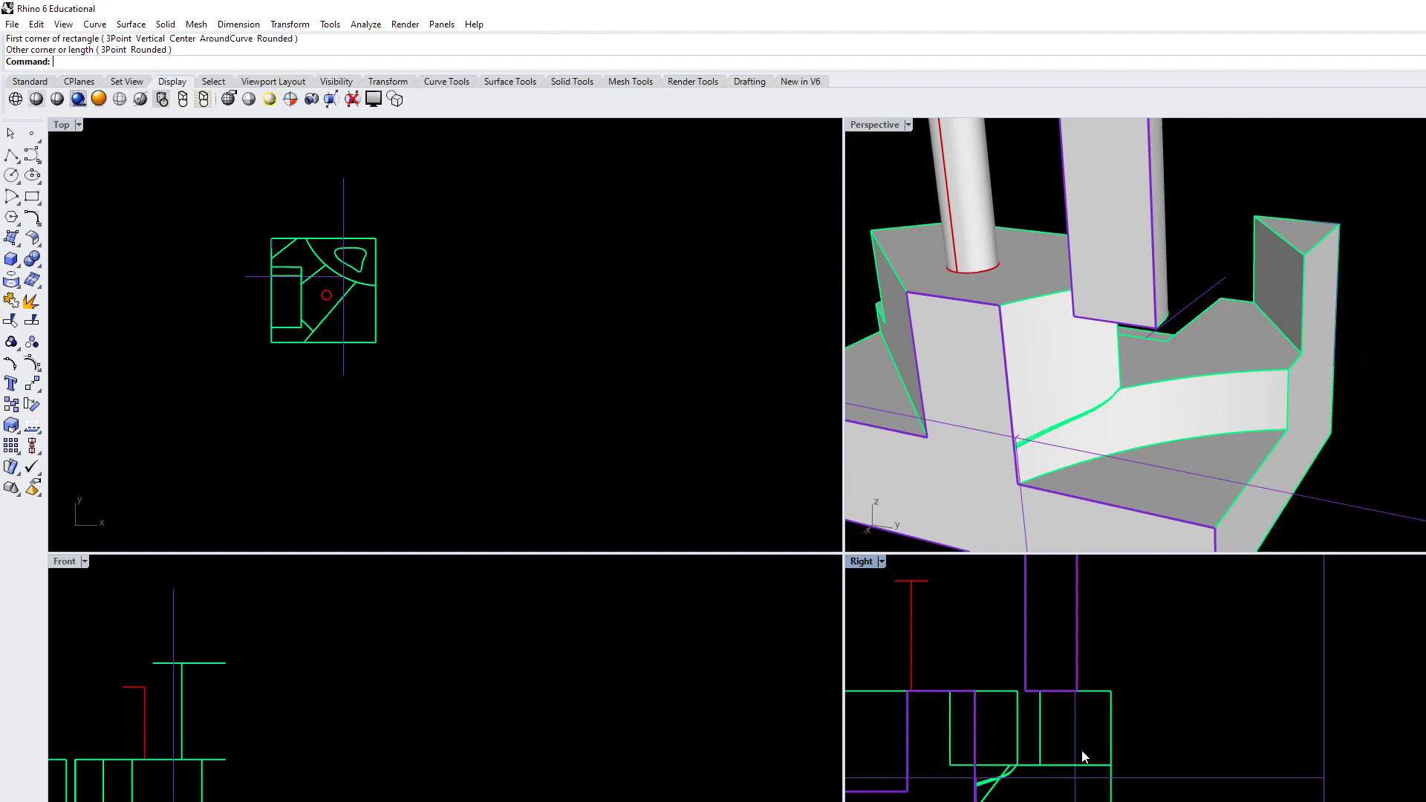
Move the rectangle horizontally in the Right view from its lower outer corner to a free spot well beyond the block
click(1078, 759)
scroll(1078, 764, down, 2)
text(Mvoe)
key(Return)
text(Move)
key(Return)
click(1028, 781)
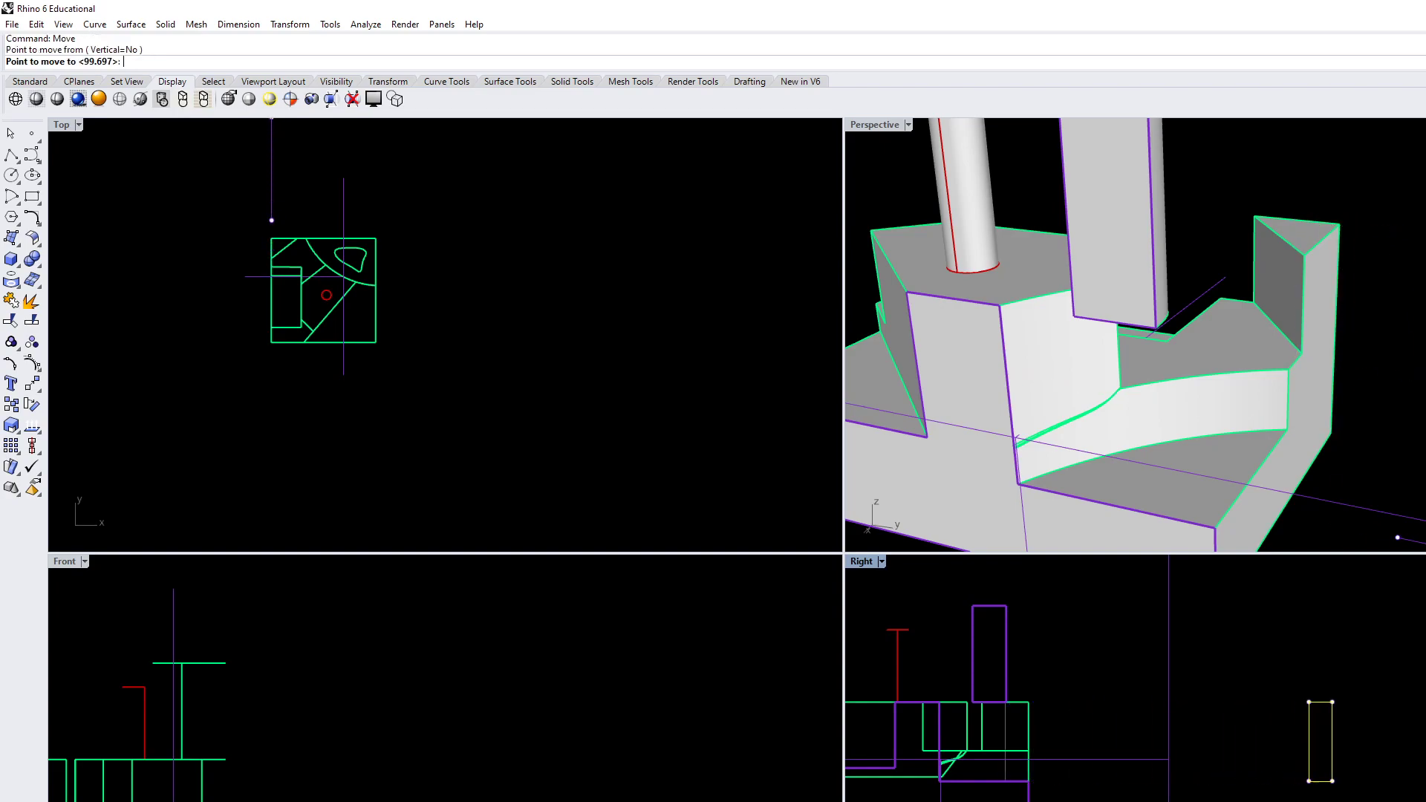
click(1332, 781)
key(Escape)
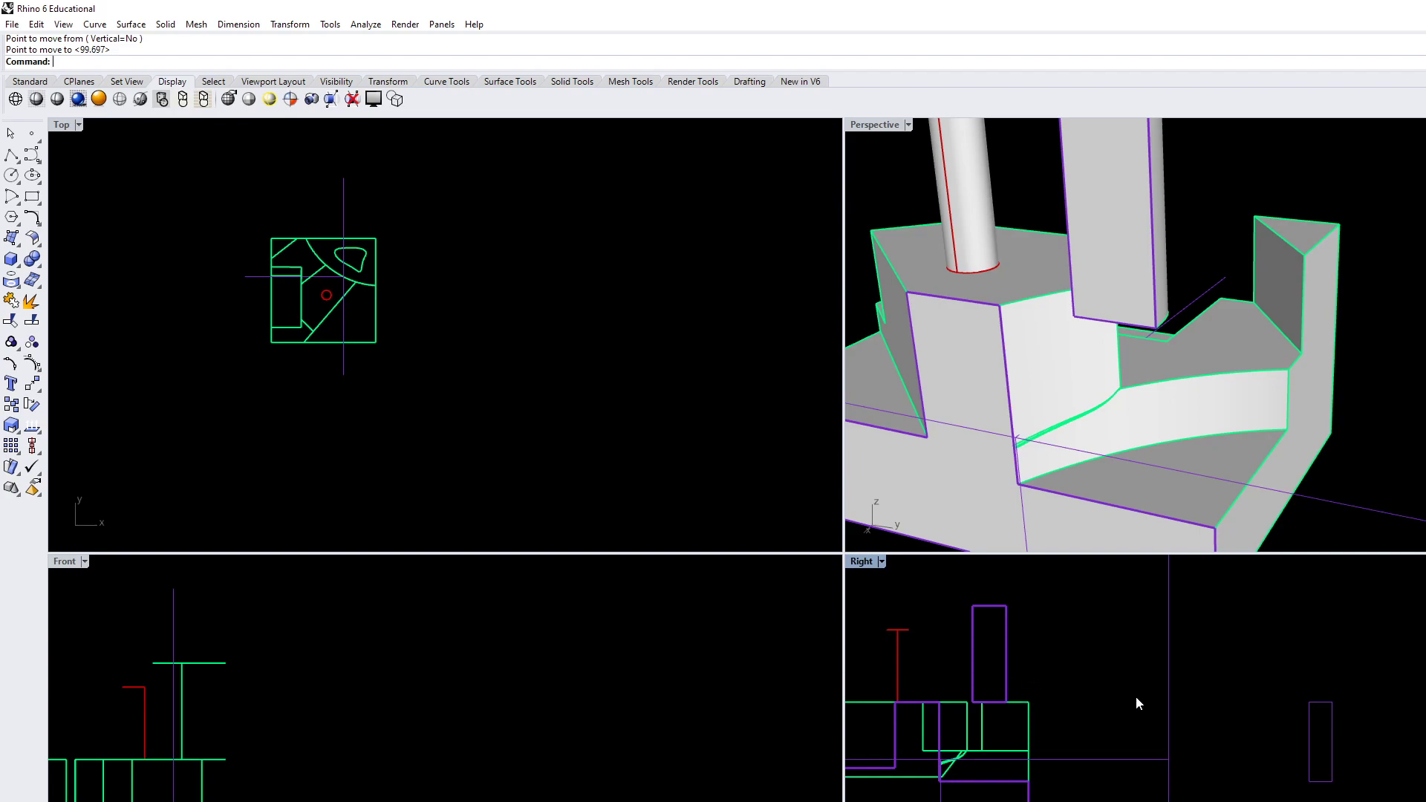
Move the freeform solid down by the reference rectangle's height, using its upper and lower corners, and delete the rectangle
click(1108, 262)
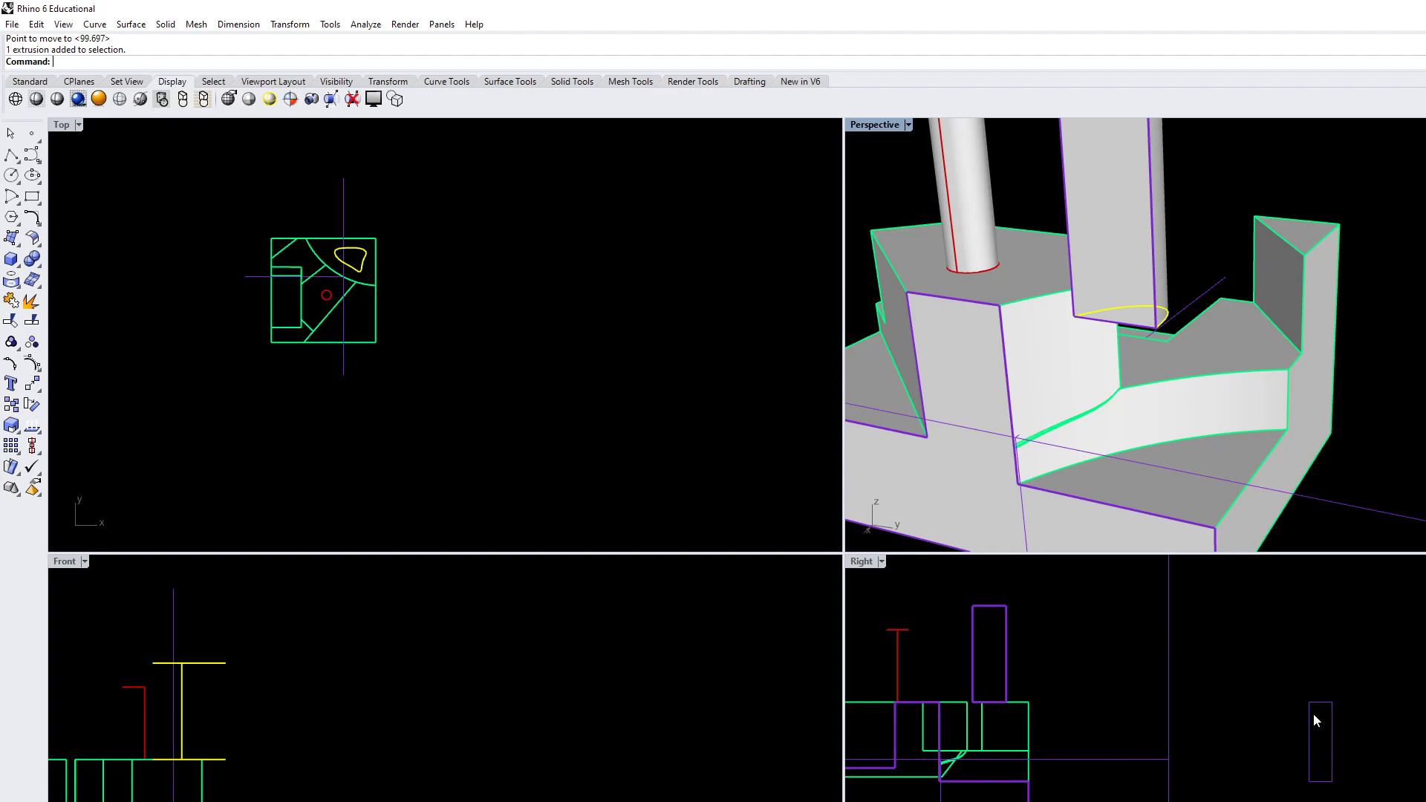
text(move)
key(Return)
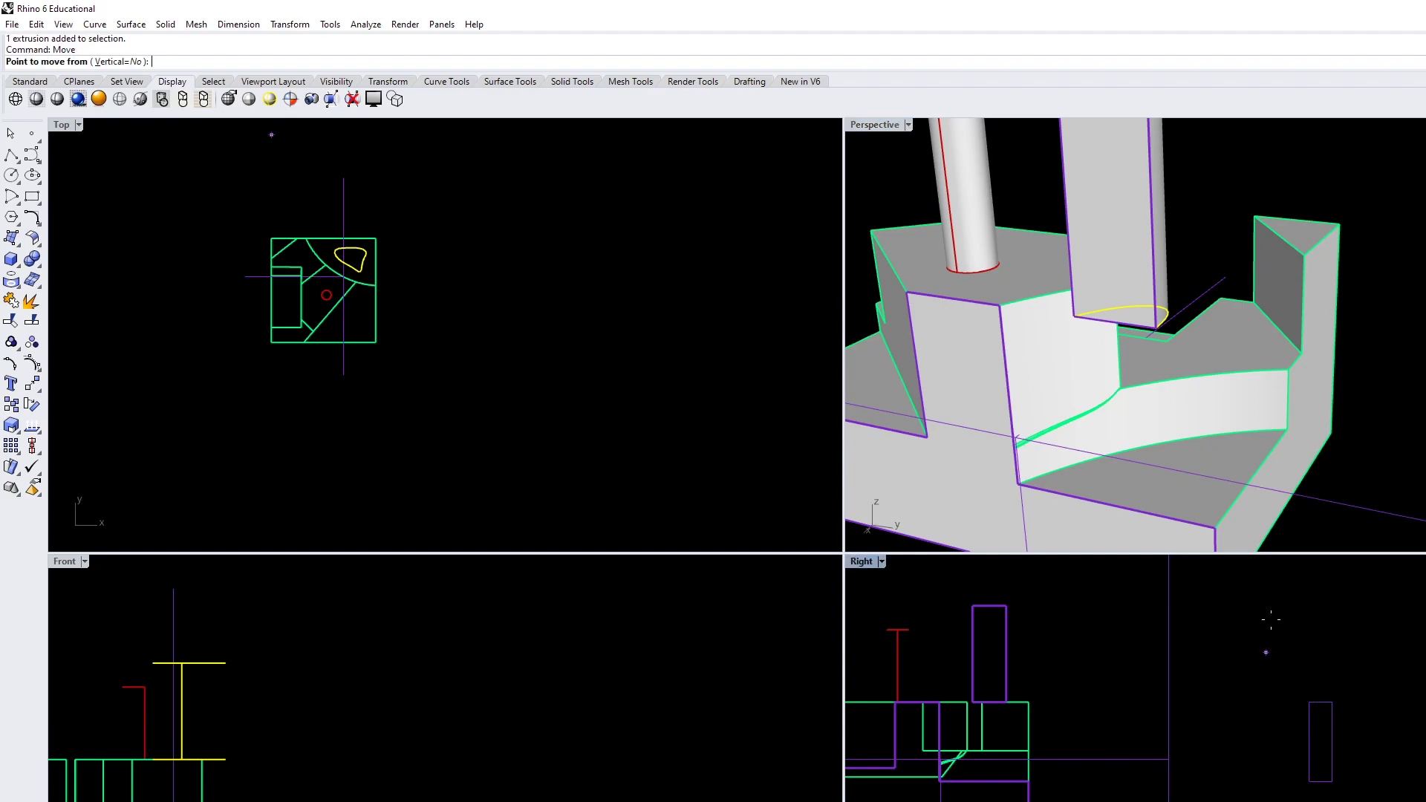
click(1332, 702)
key(Escape)
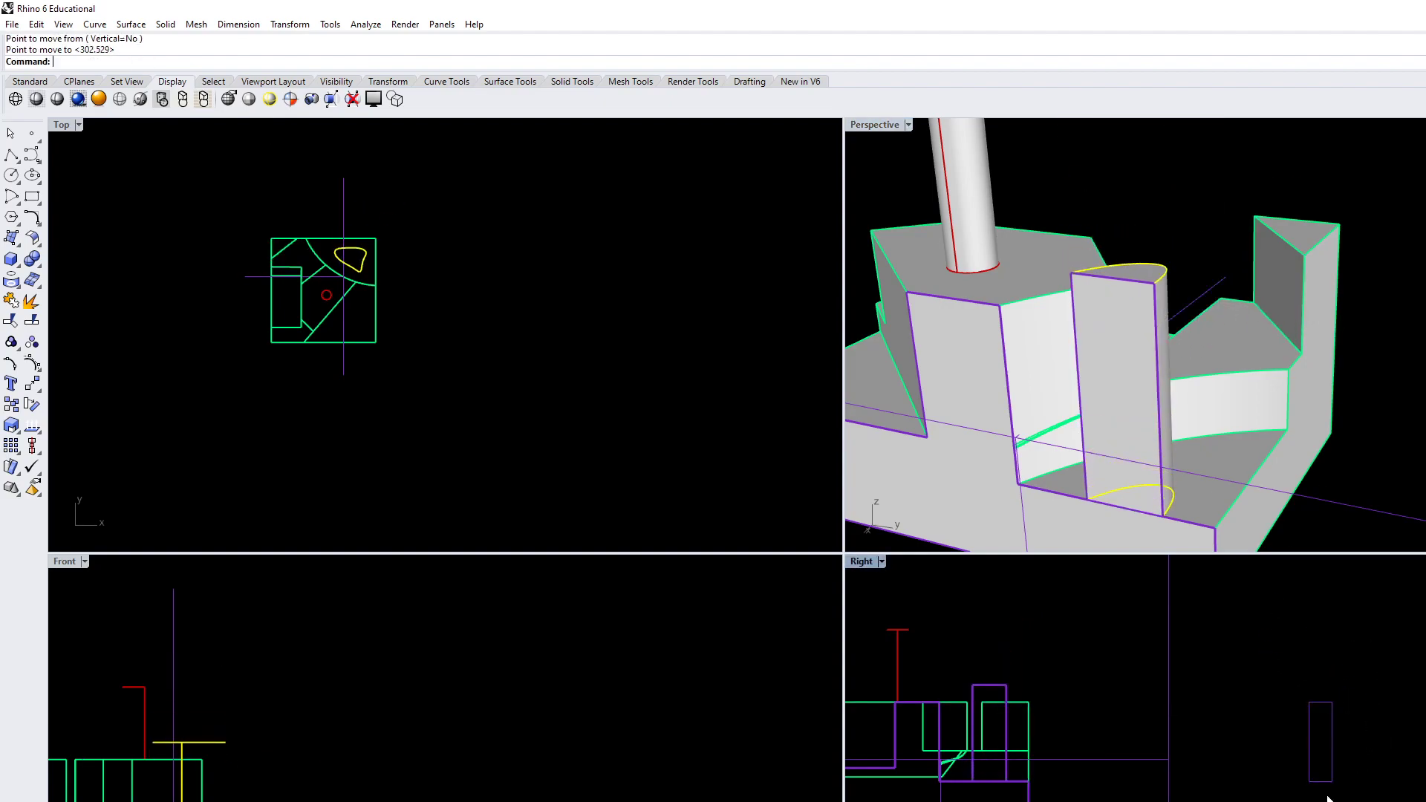
click(1309, 784)
key(Delete)
Select the clipping plane in the Top view and examine how the freeform solid sits on the terrain in the Perspective view
right_drag(1263, 520, 1038, 430)
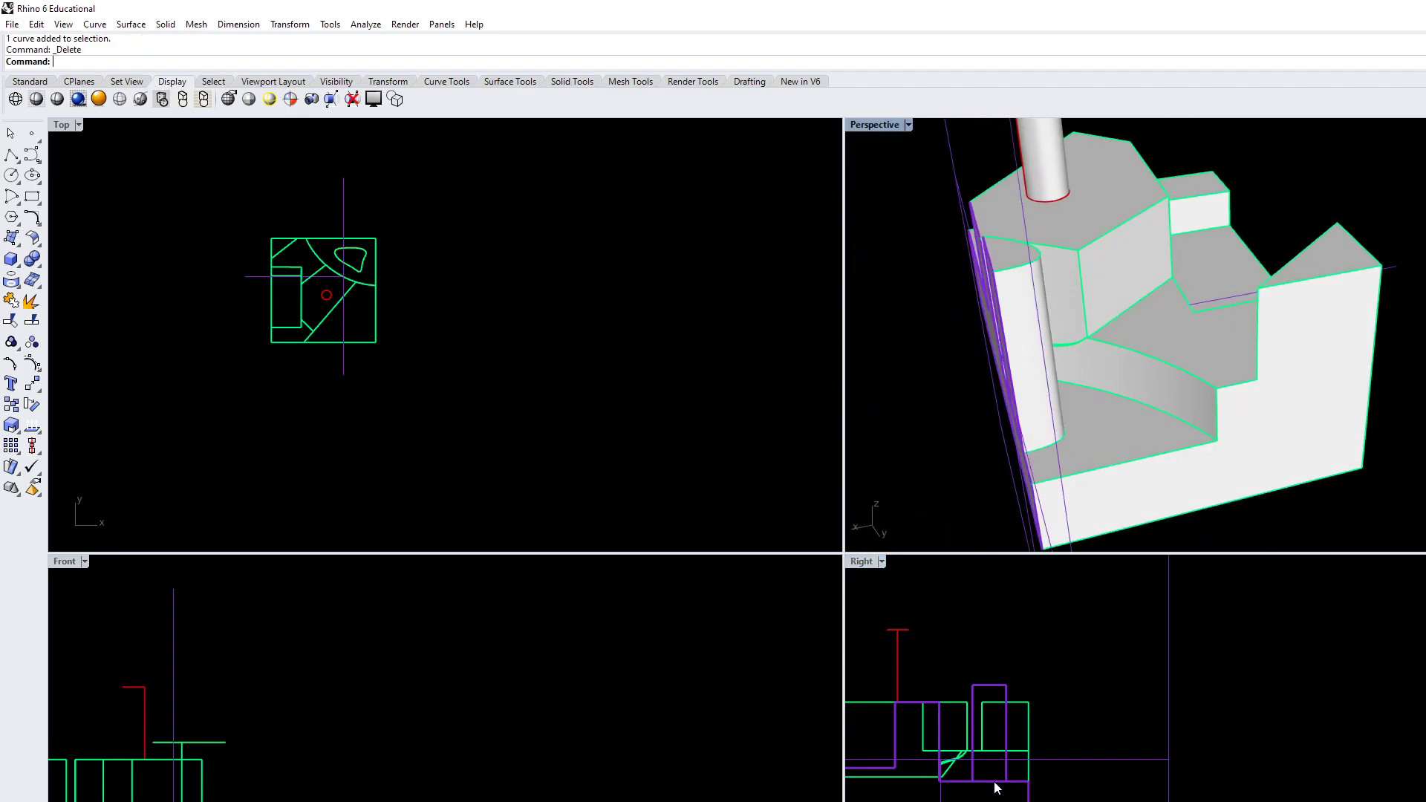
right_drag(493, 401, 629, 410)
scroll(456, 360, up, 4)
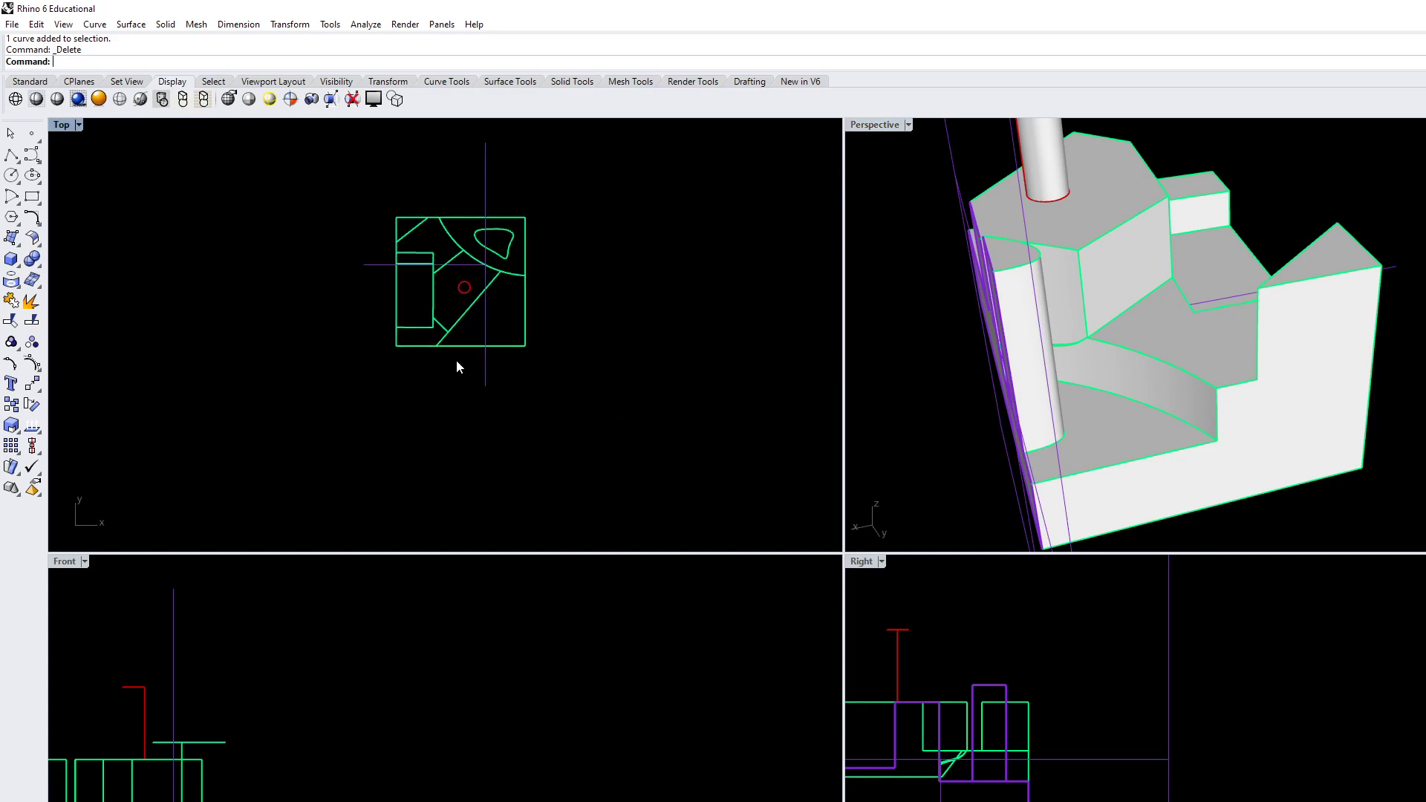
drag(471, 394, 472, 394)
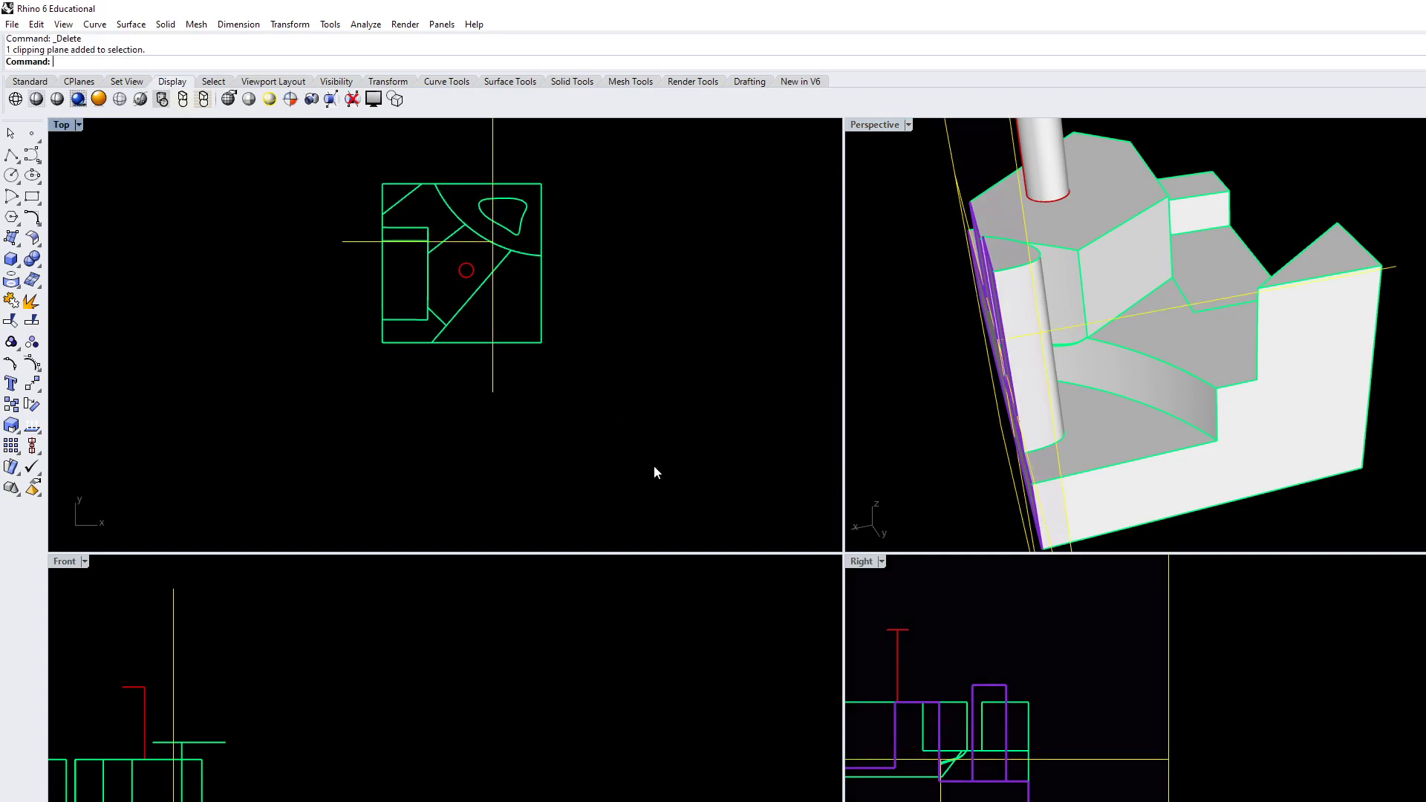
scroll(1277, 390, down, 6)
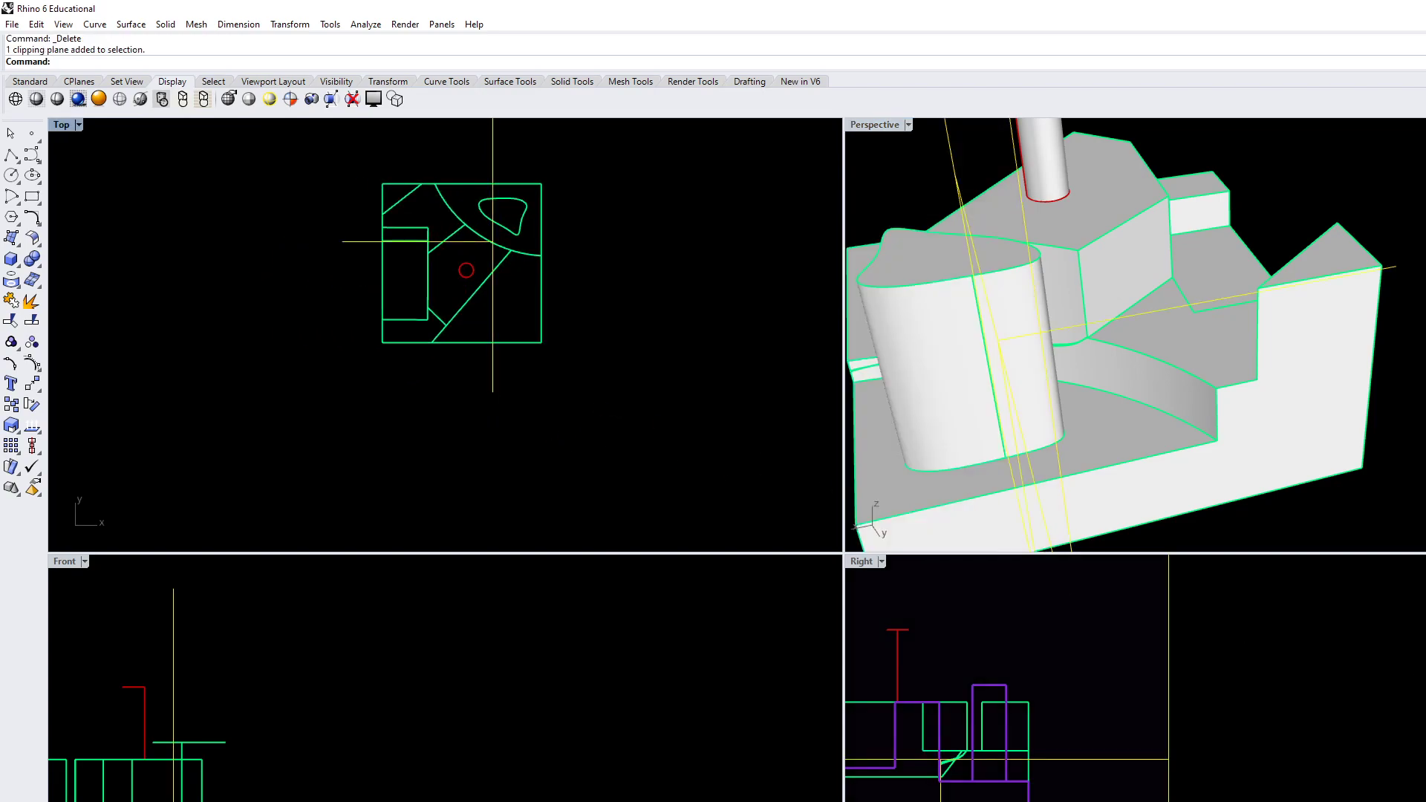
right_drag(1277, 390, 1225, 407)
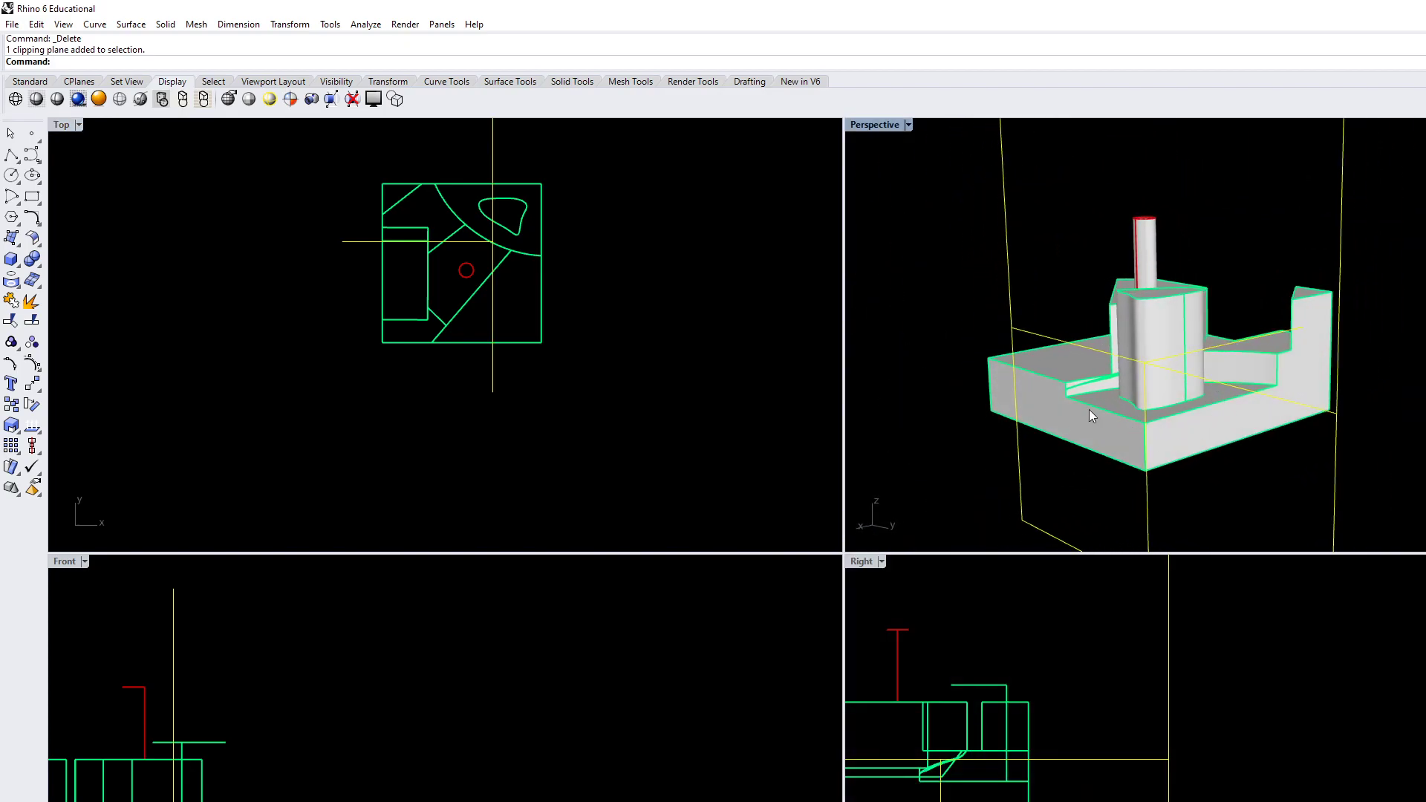
Draw a large reference rectangle around the whole block in the Top view, leaving a wide margin on all sides
mouse_move(381, 777)
right_down()
mouse_move(532, 696)
mouse_move(659, 707)
right_up()
scroll(561, 693, down, 4)
right_drag(556, 430, 520, 458)
scroll(520, 464, down, 2)
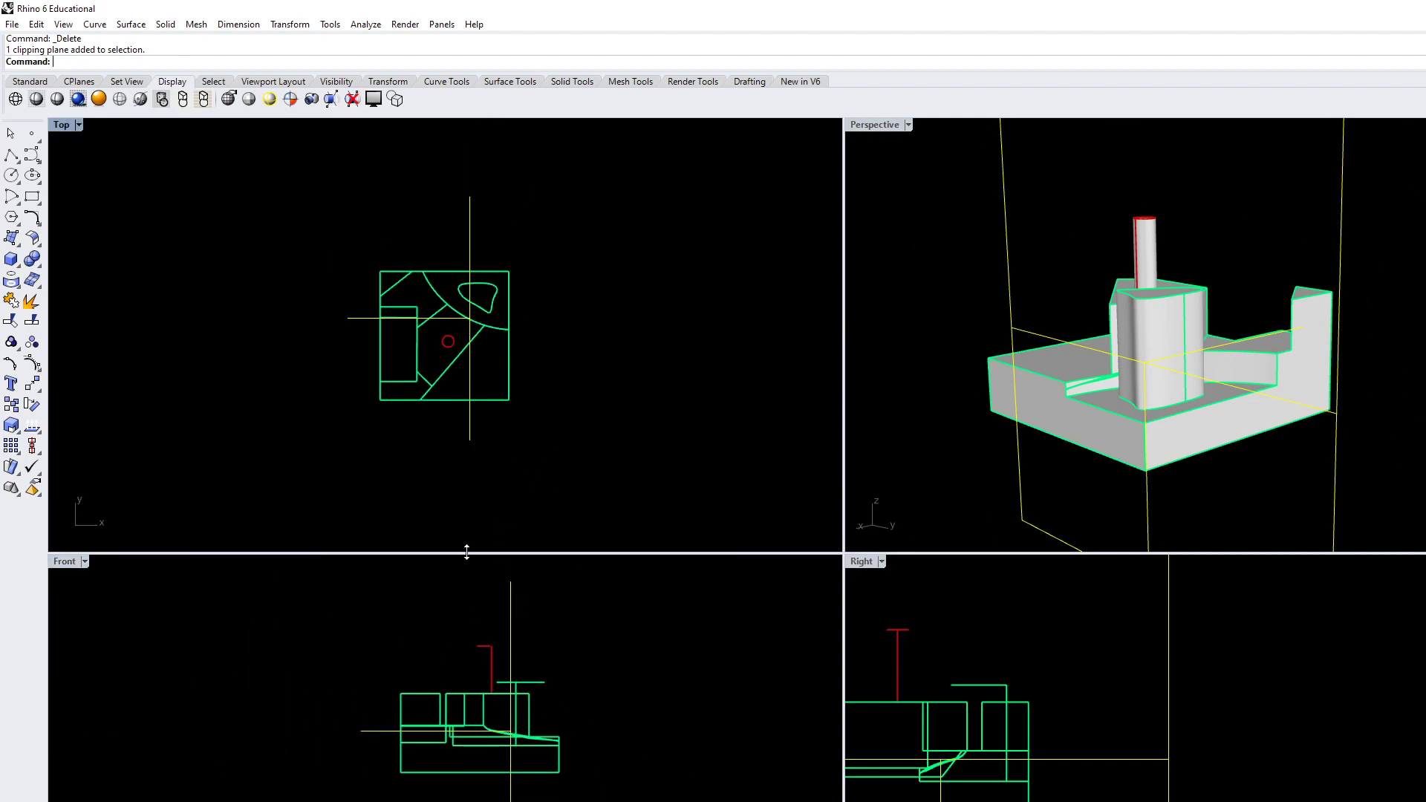
text(rectangle)
key(Return)
click(268, 157)
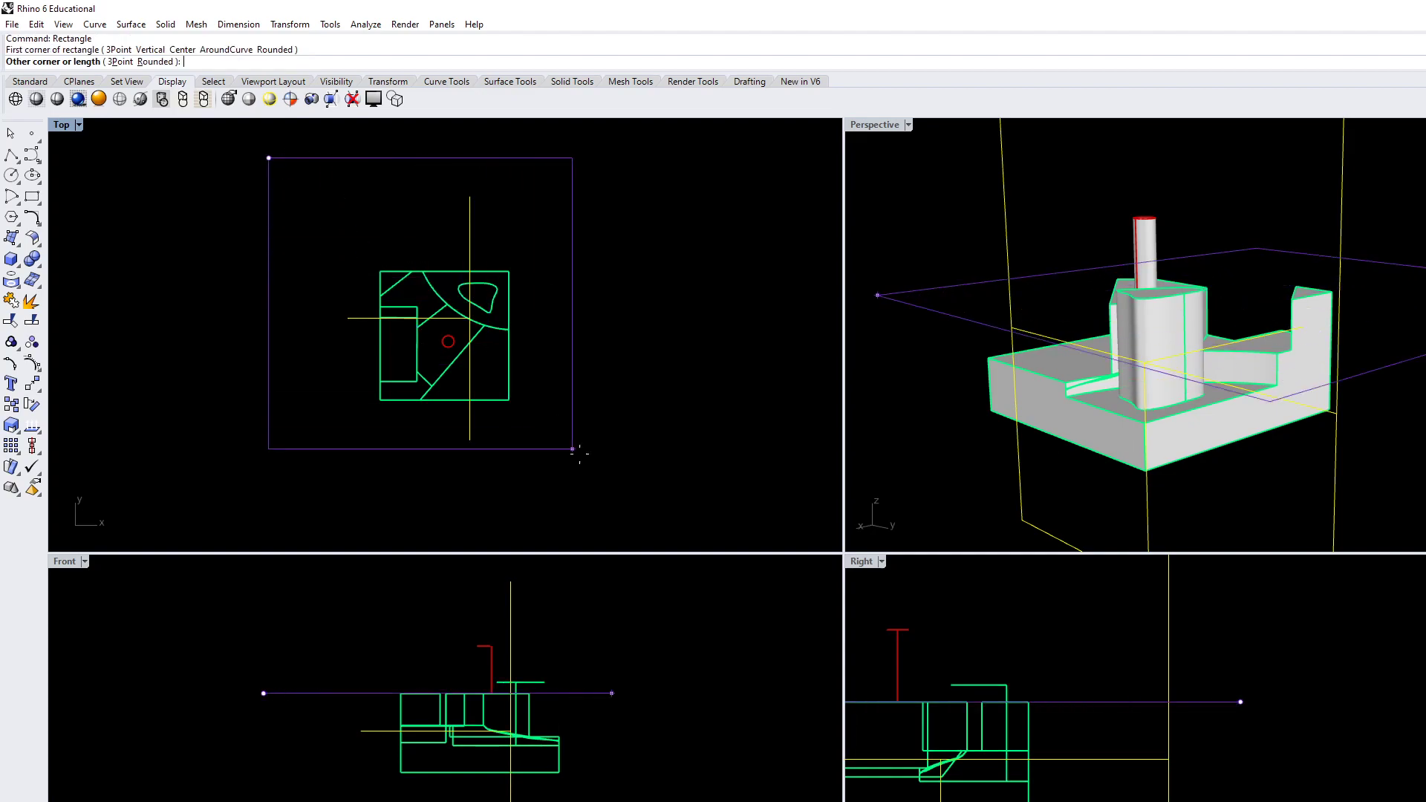
click(649, 490)
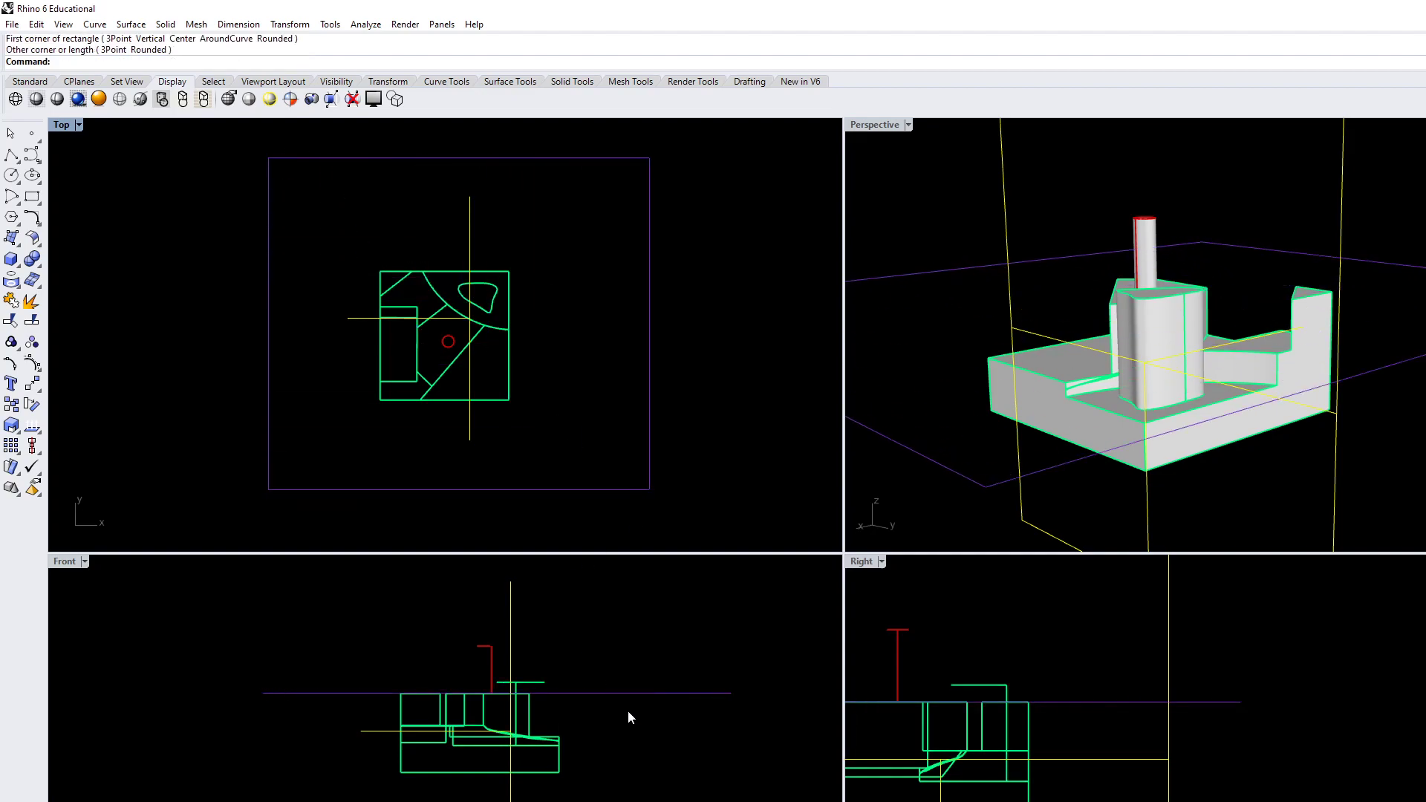
Examine the block against the surrounding rectangle in the Top and Front views and its steps and section in the Perspective view
right_drag(468, 265, 445, 230)
scroll(445, 757, up, 5)
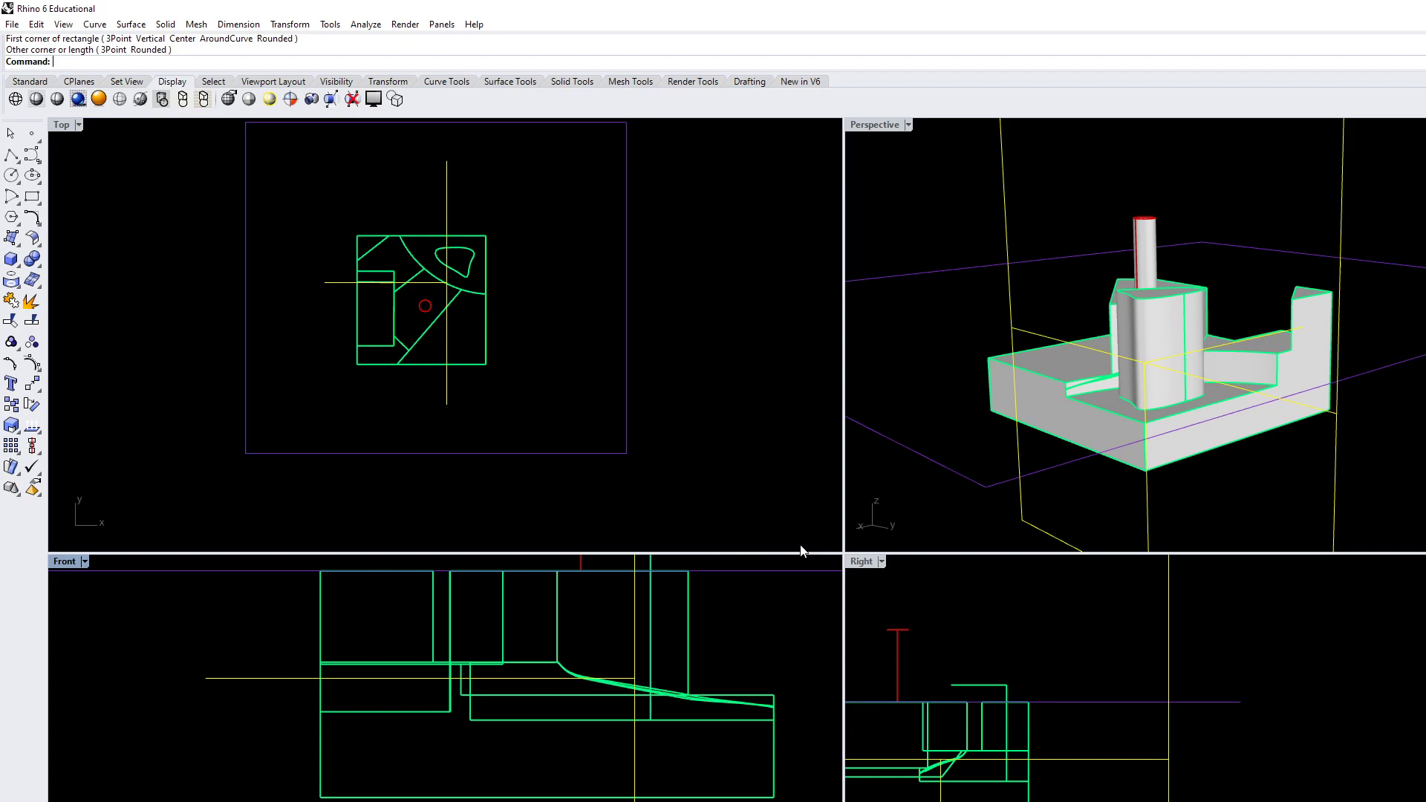
scroll(343, 377, up, 8)
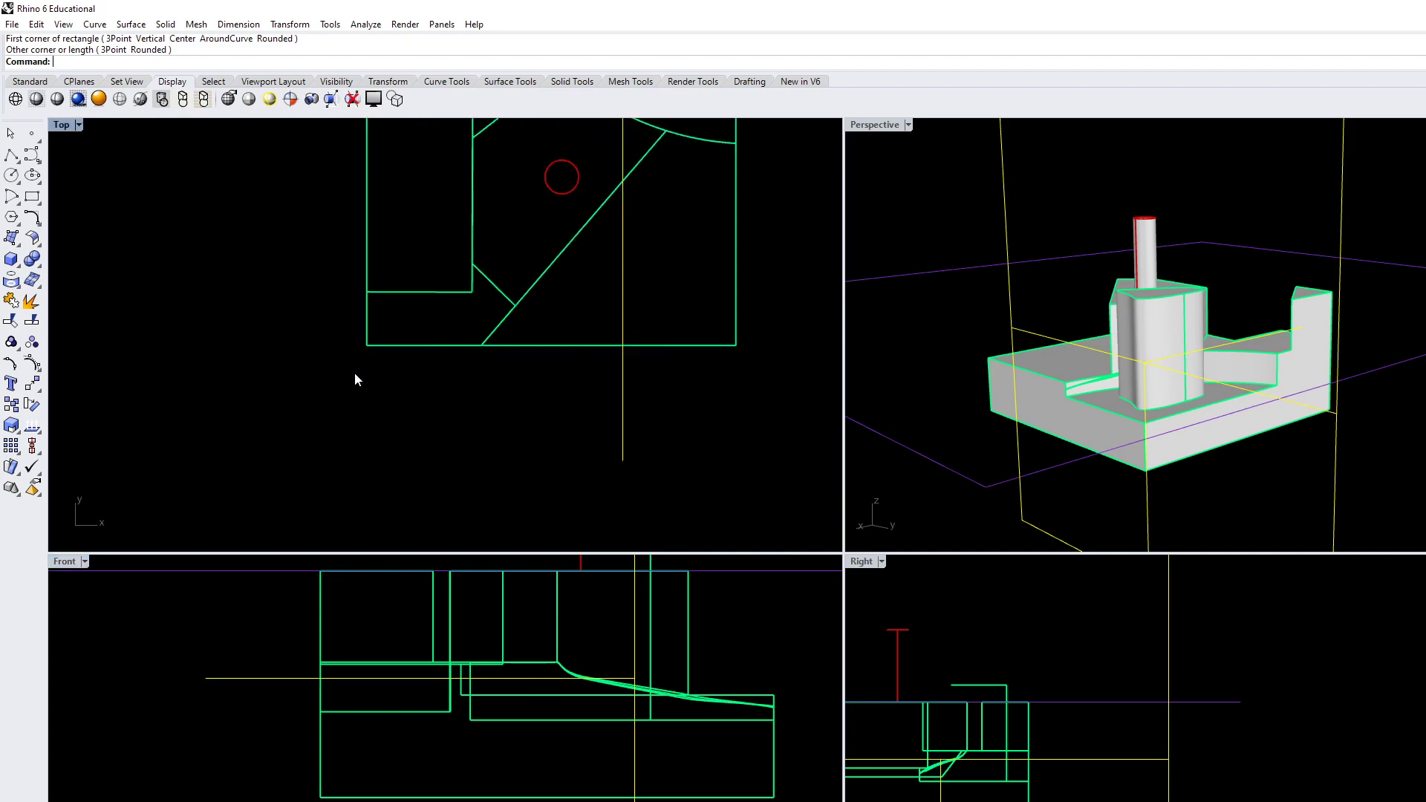
scroll(386, 444, down, 3)
scroll(385, 444, down, 4)
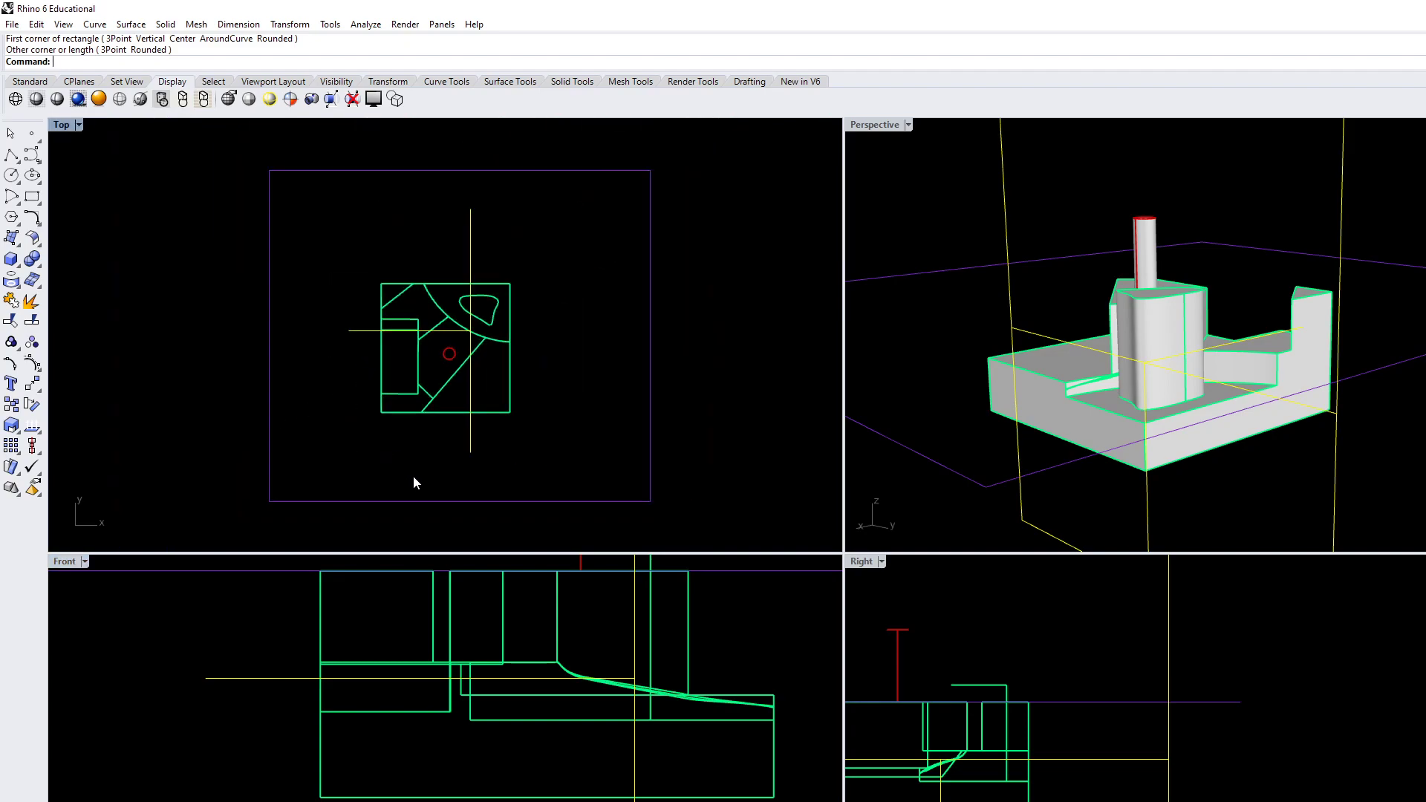
right_drag(388, 460, 347, 413)
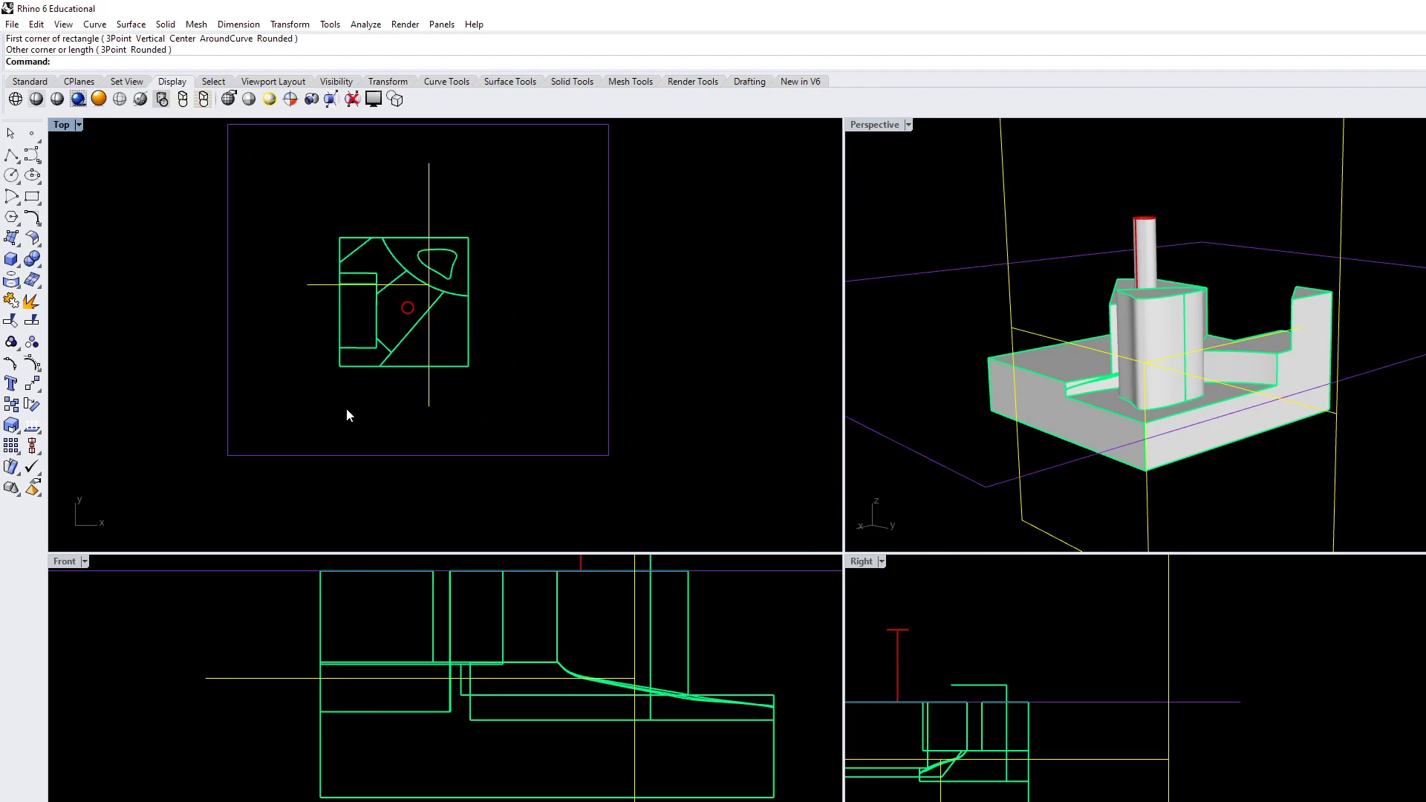
right_drag(1138, 430, 995, 482)
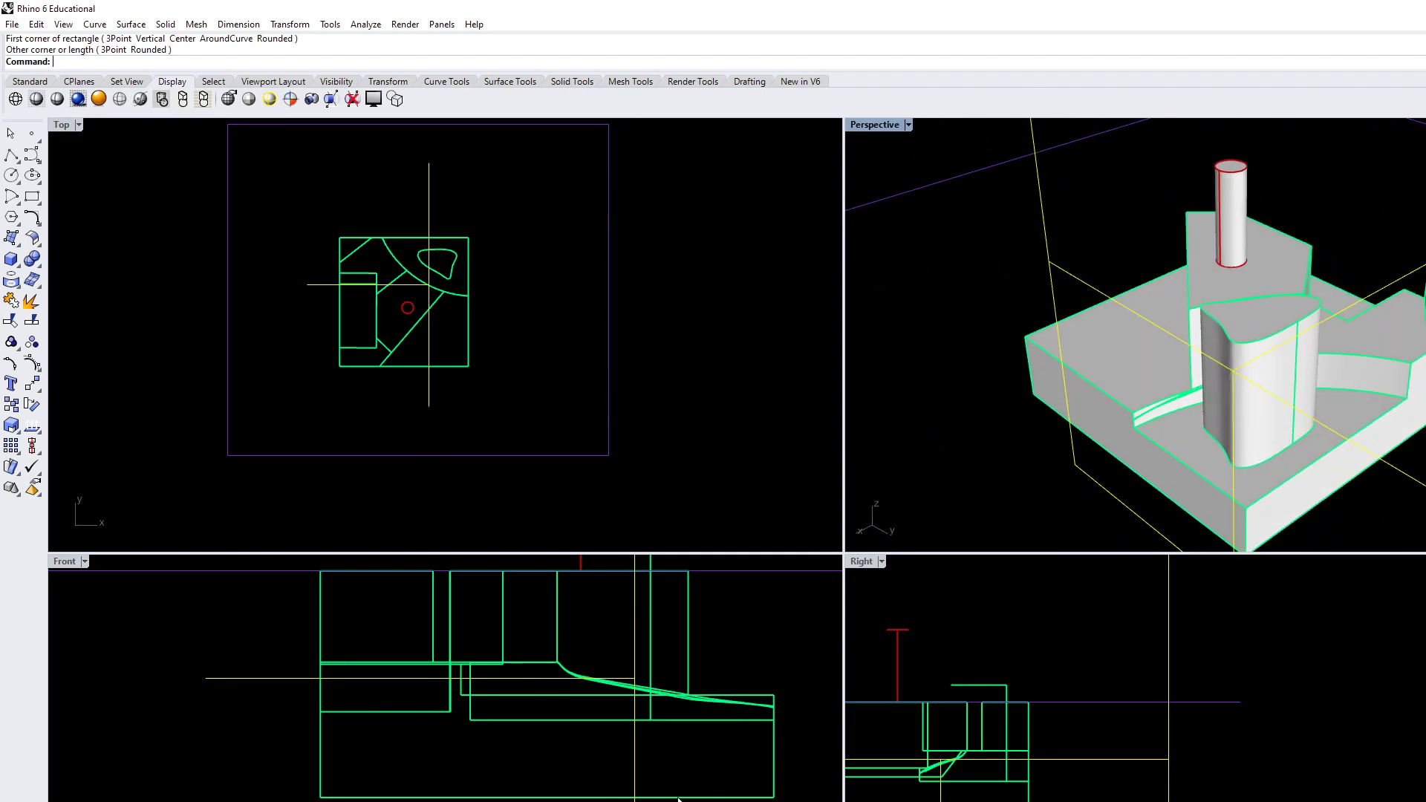
mouse_move(1052, 380)
right_down()
mouse_move(1136, 345)
mouse_move(1255, 375)
mouse_move(1266, 360)
right_up()
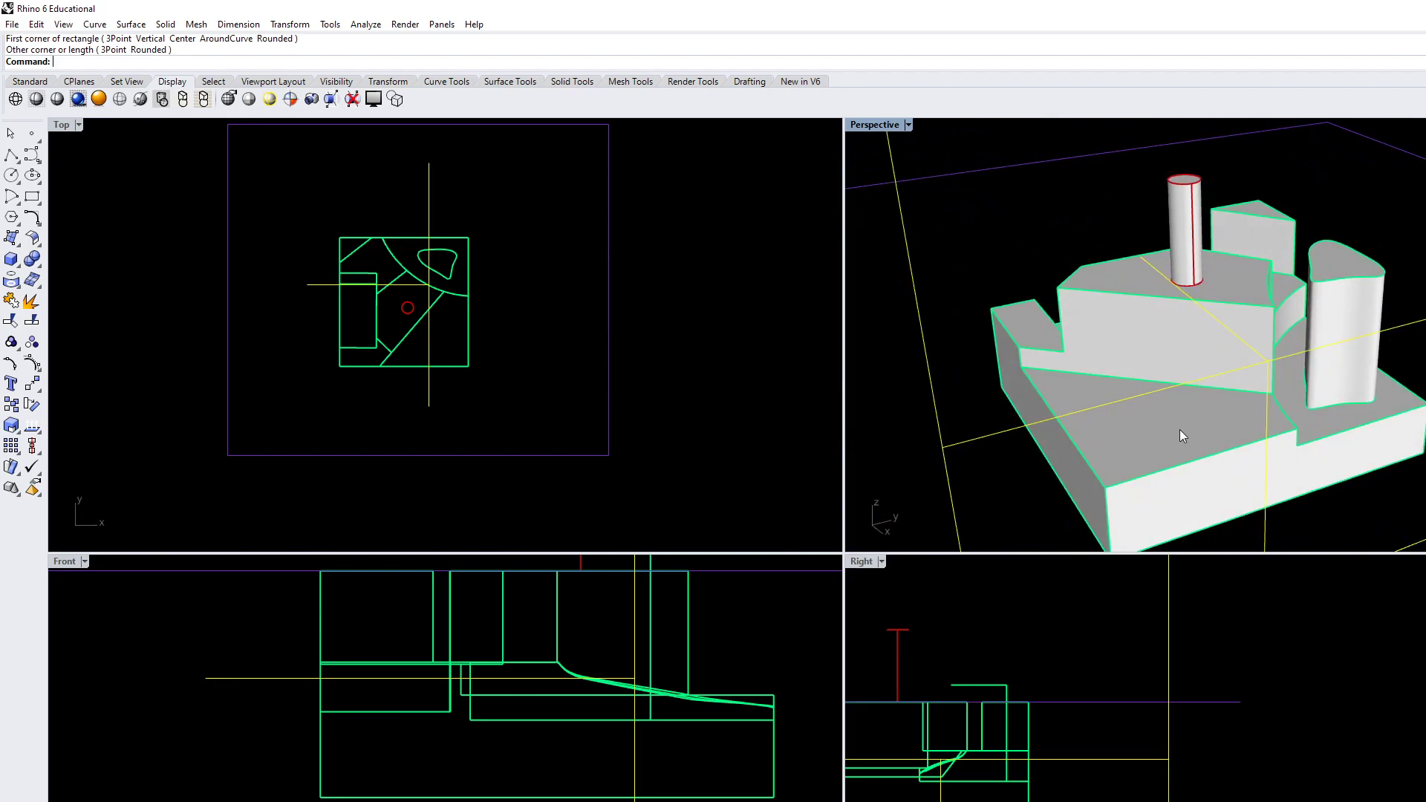
right_drag(1144, 430, 1084, 438)
right_drag(426, 387, 505, 390)
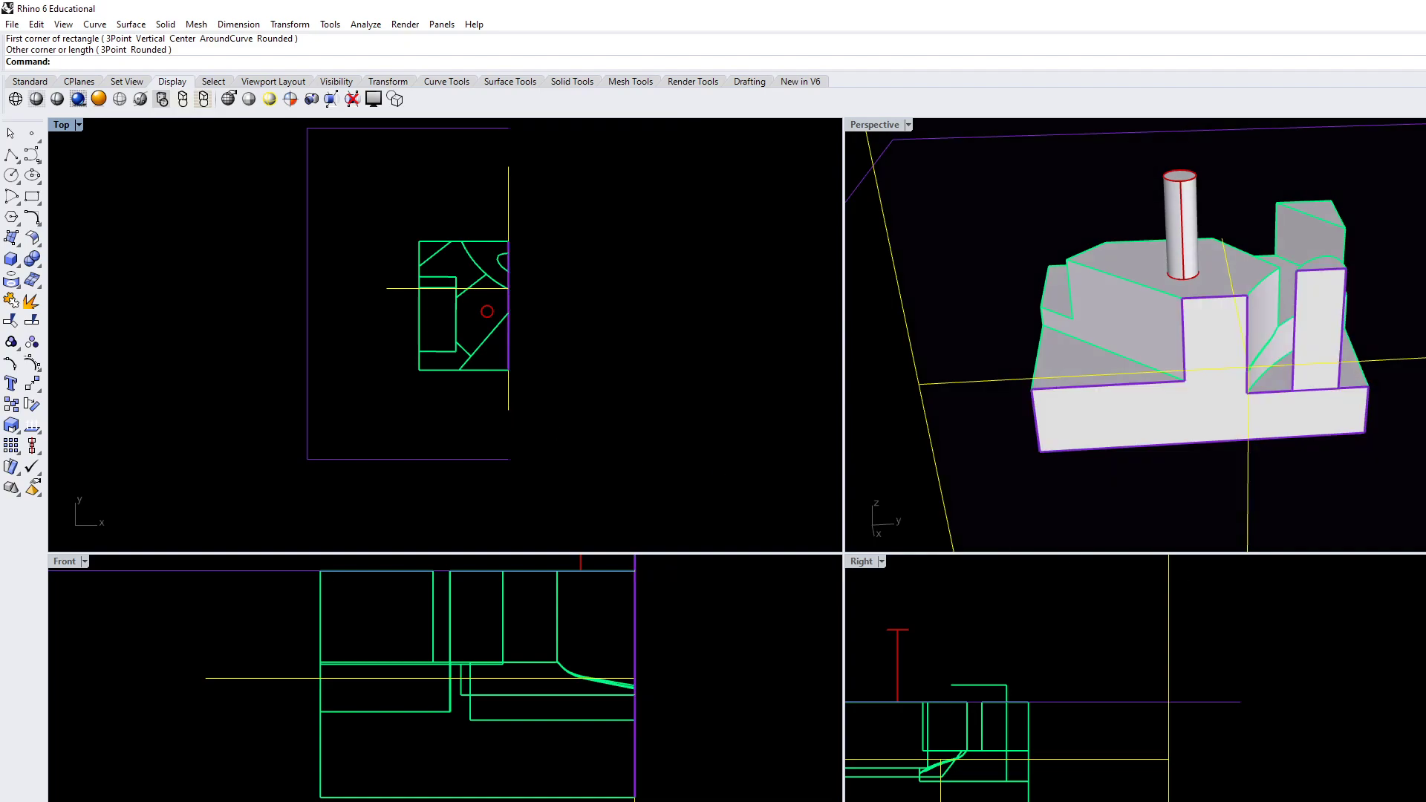
Draw a rectangle in the Front view from the lower step's corner to the outer end of the surrounding reference rectangle
scroll(520, 769, down, 2)
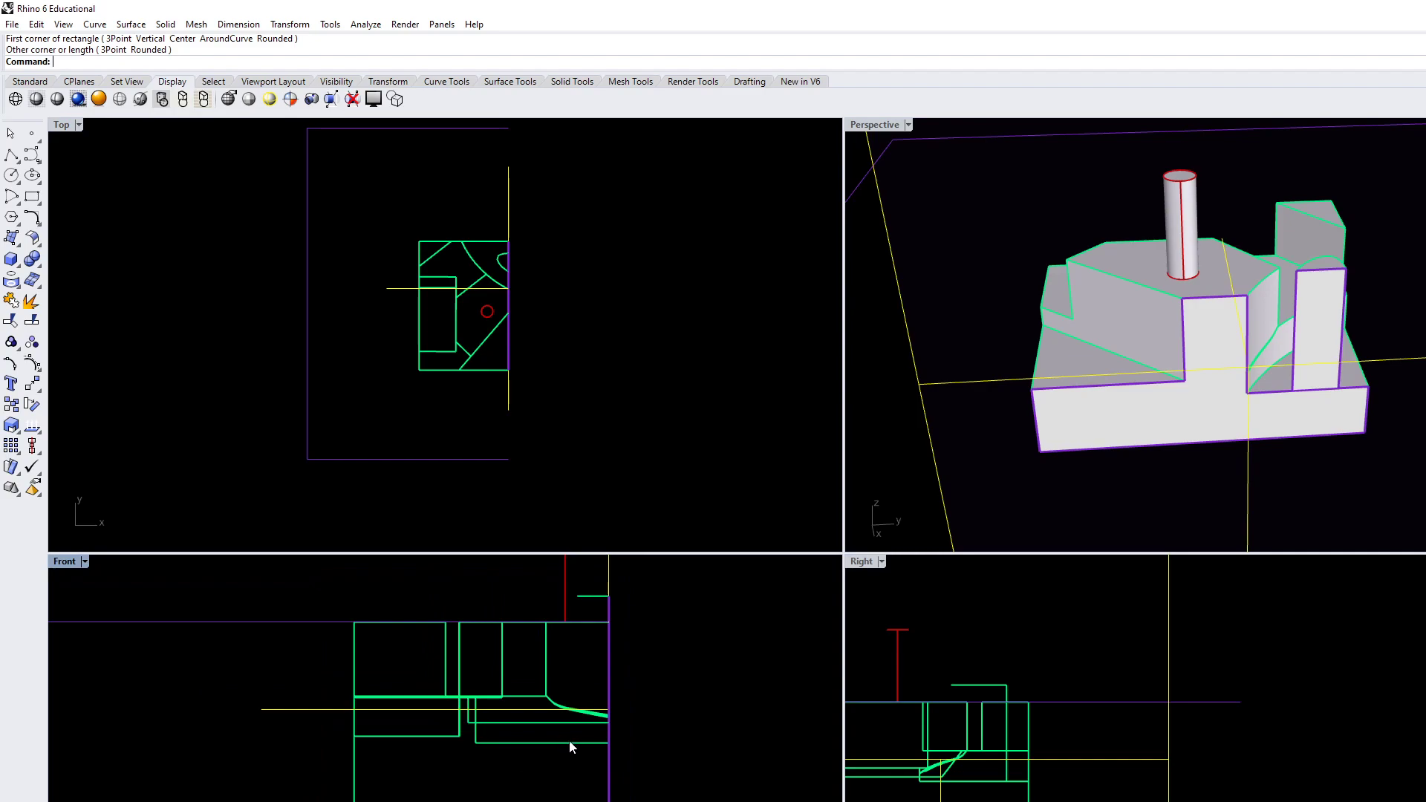
scroll(576, 753, up, 6)
click(724, 759)
scroll(668, 766, down, 10)
scroll(624, 765, up, 4)
text(Rectangle)
key(Return)
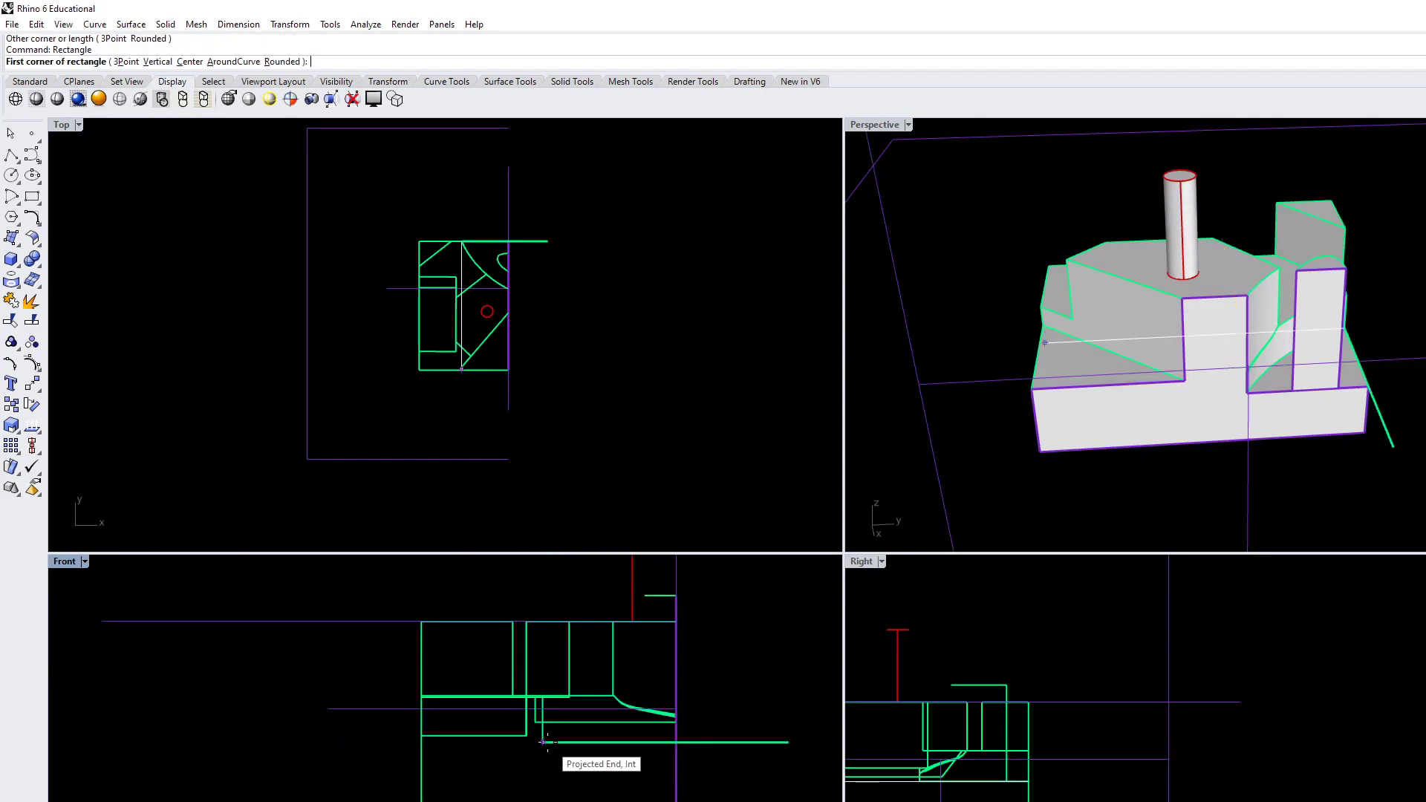
click(541, 742)
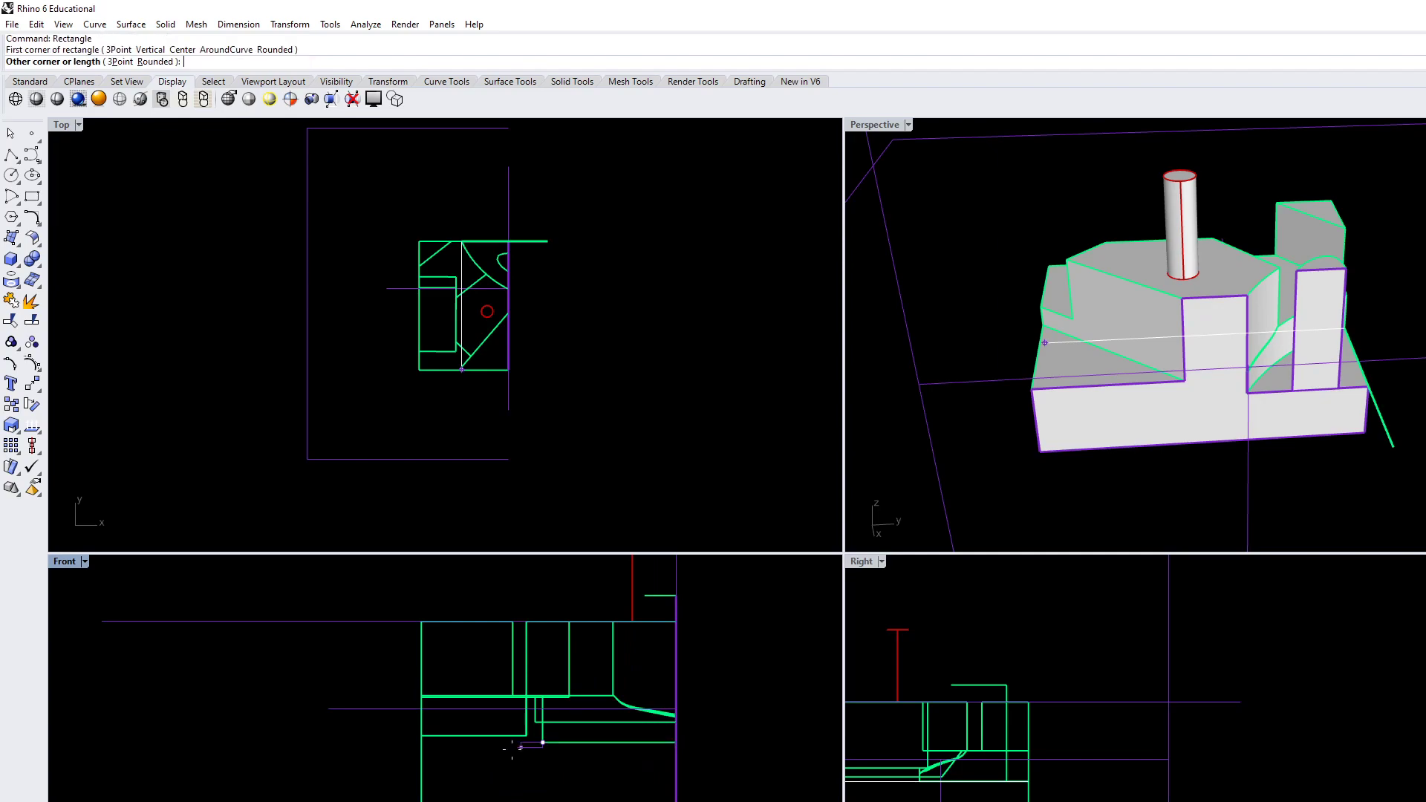
click(102, 620)
Move the new rectangle horizontally in the Front view to a free spot well away from the block
scroll(297, 742, down, 6)
click(289, 739)
right_drag(289, 772, 477, 763)
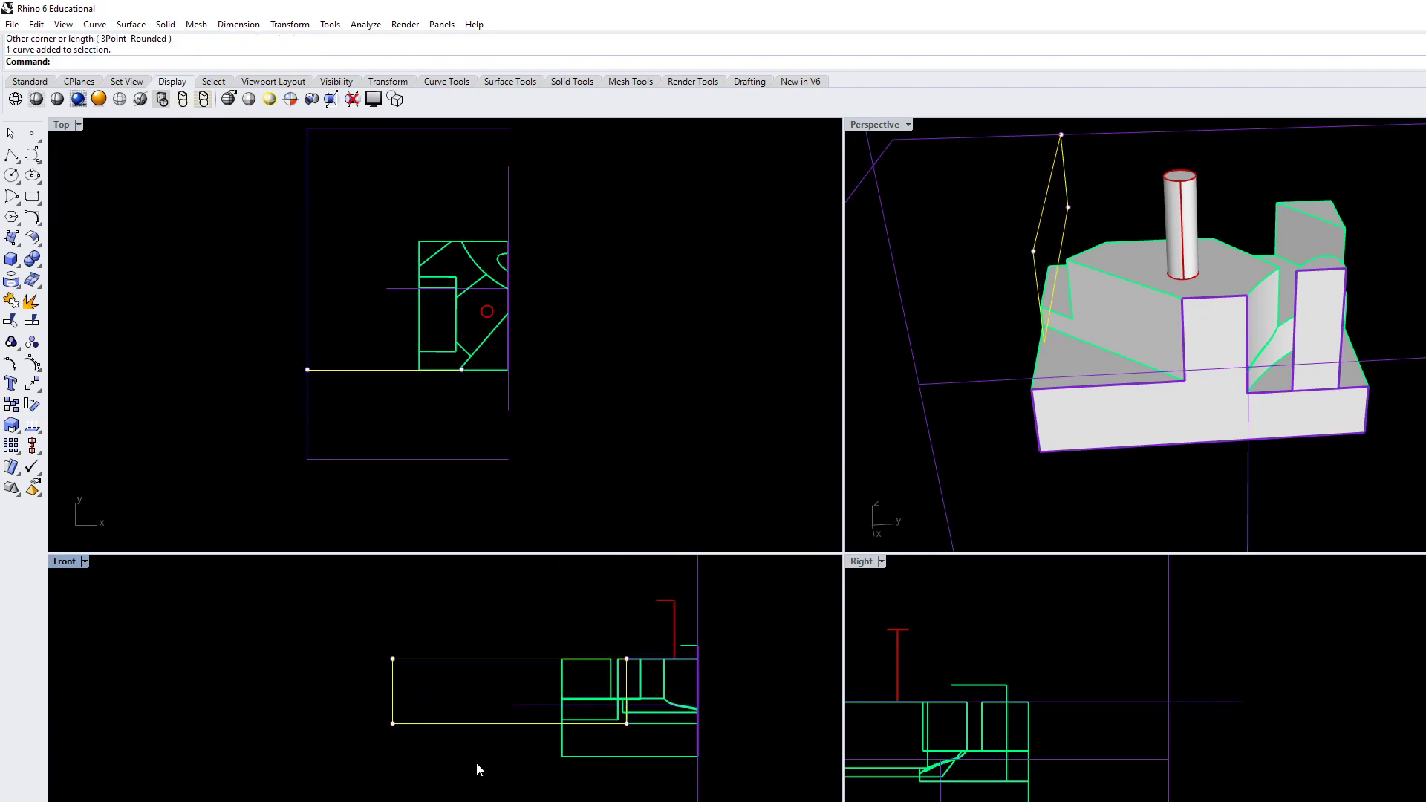
text(Move)
key(Return)
click(503, 800)
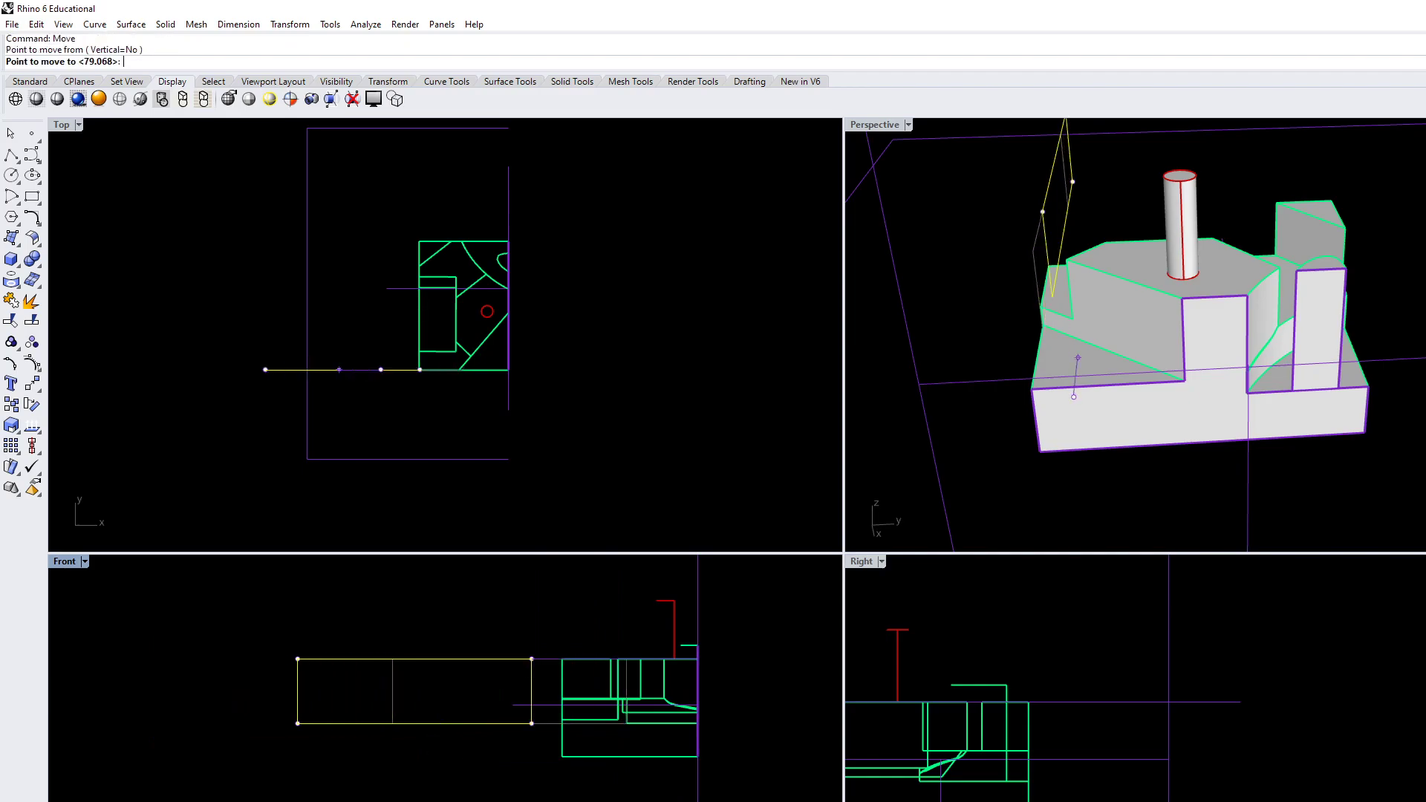
click(192, 800)
key(Escape)
scroll(535, 801, down, 4)
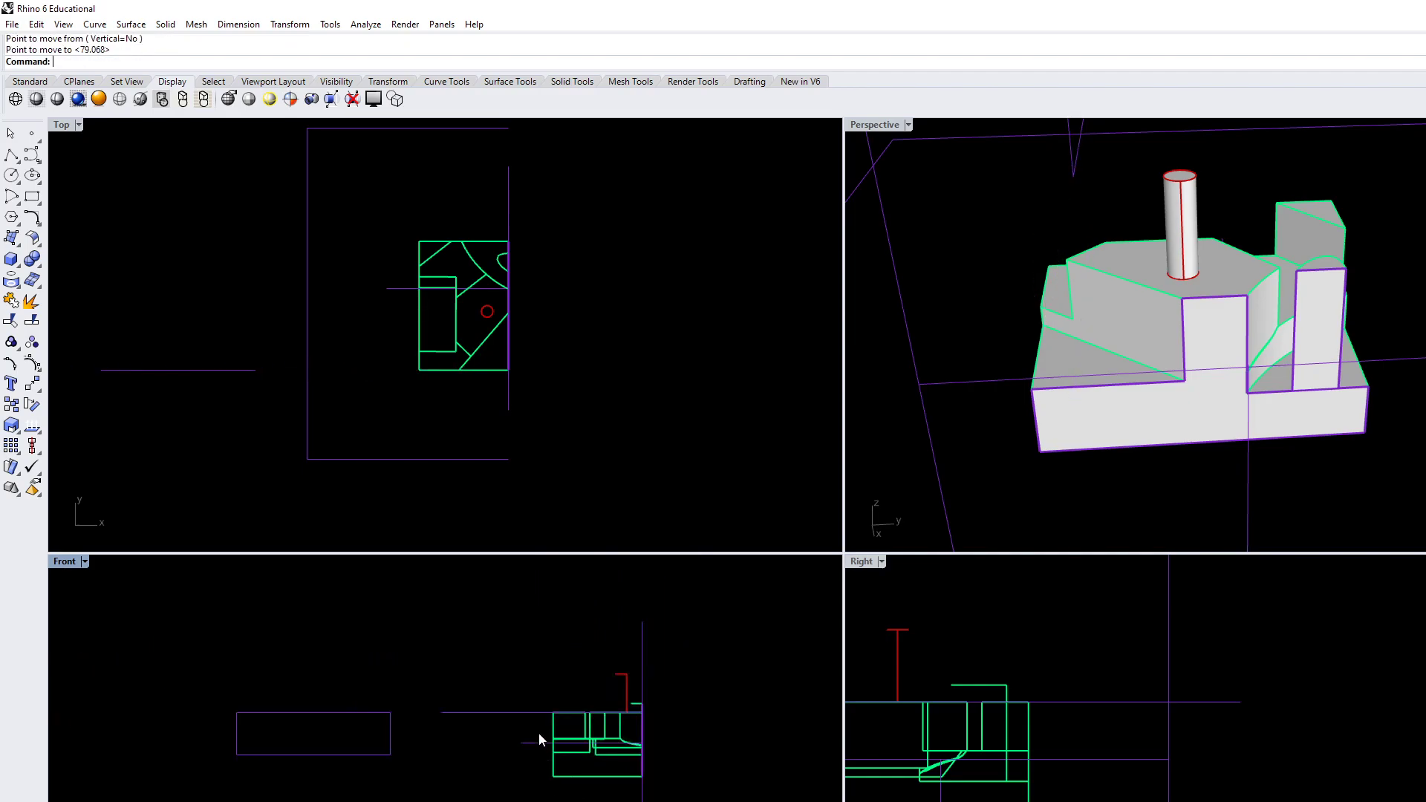
Move the terrain, both solids and the clipping plane up by the Front view rectangle's height, and delete the large surrounding rectangle
drag(421, 581, 765, 800)
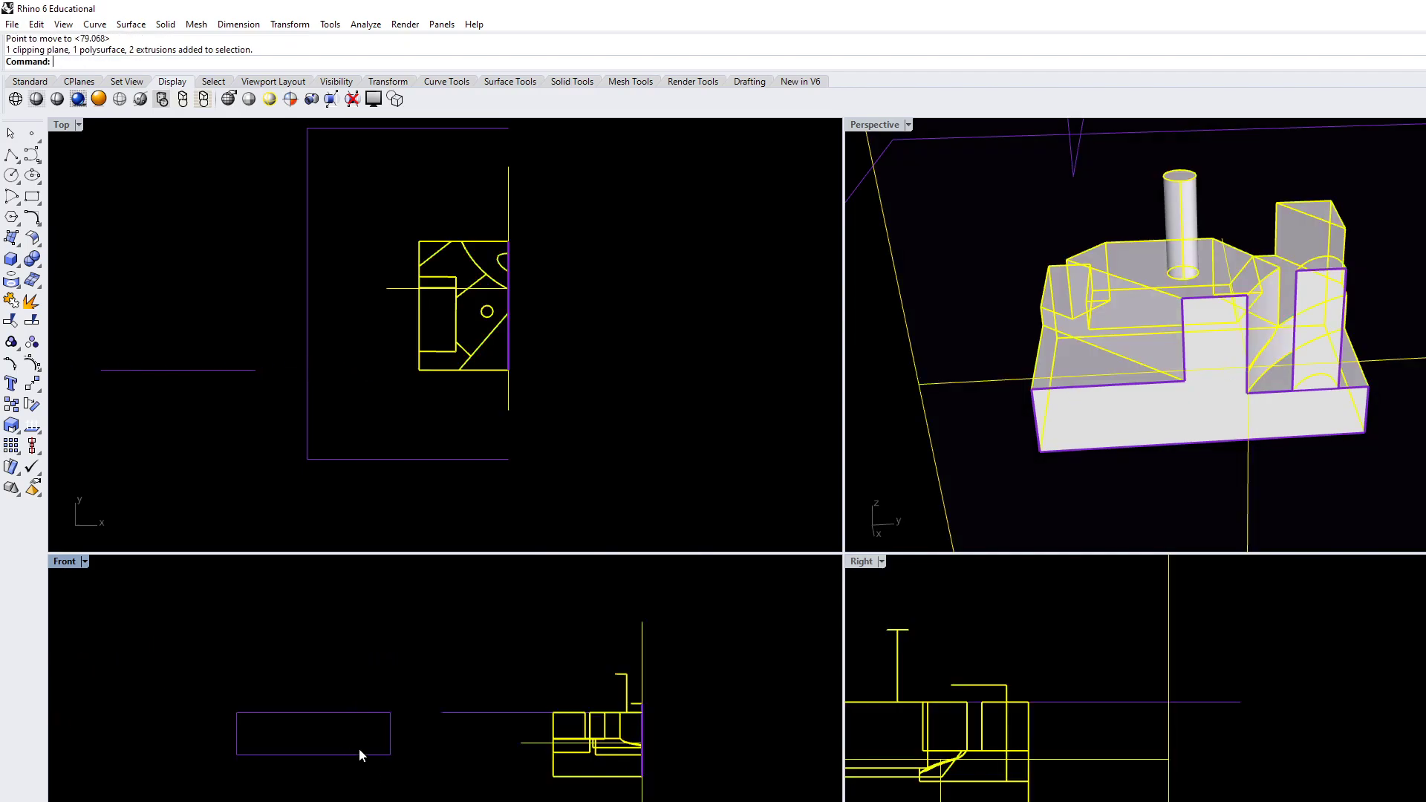
scroll(386, 749, up, 3)
key(Return)
click(394, 761)
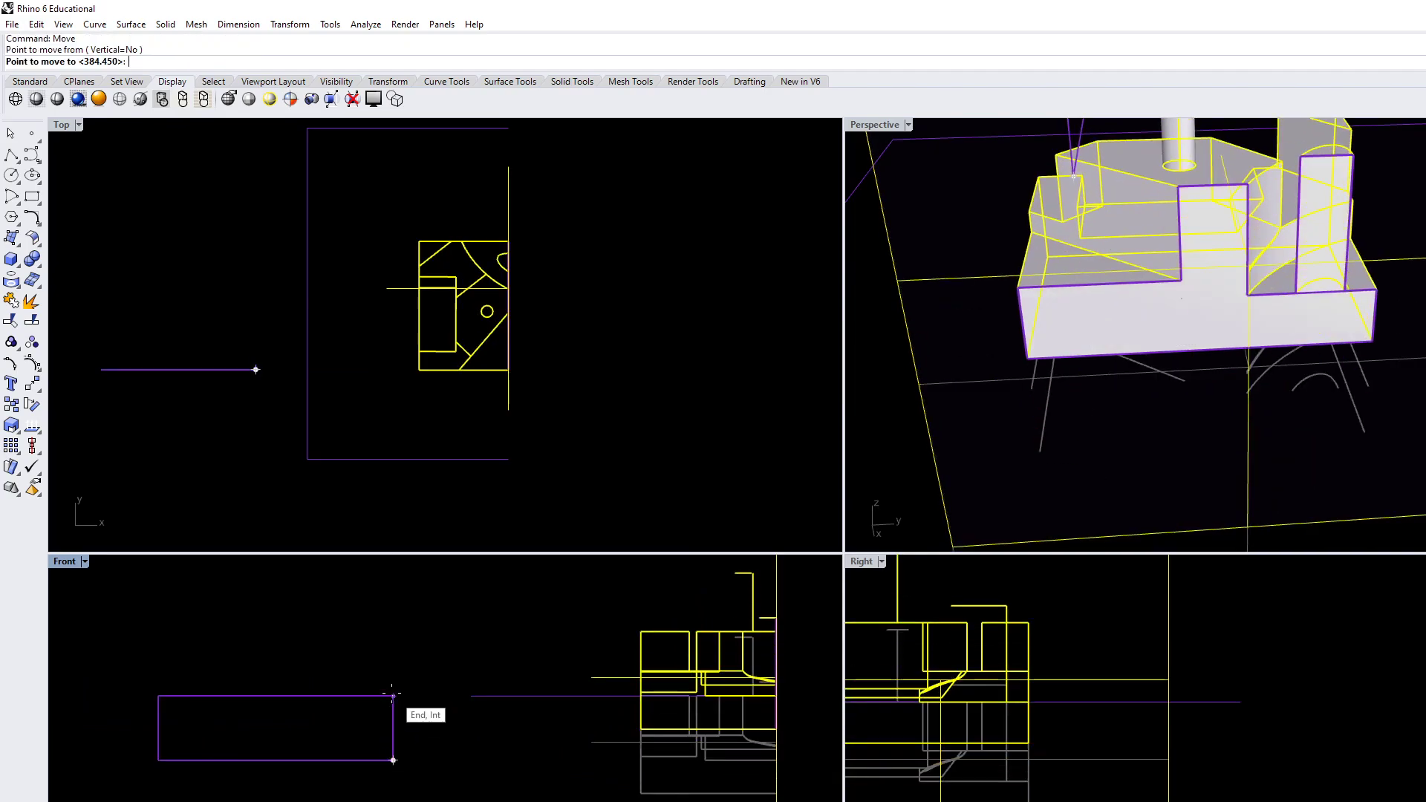
click(398, 701)
key(Escape)
click(537, 697)
key(Delete)
Select the clipping plane in the Perspective view and disable its cut in Top and Perspective while enabling it in the Right view
right_drag(1001, 465, 1365, 466)
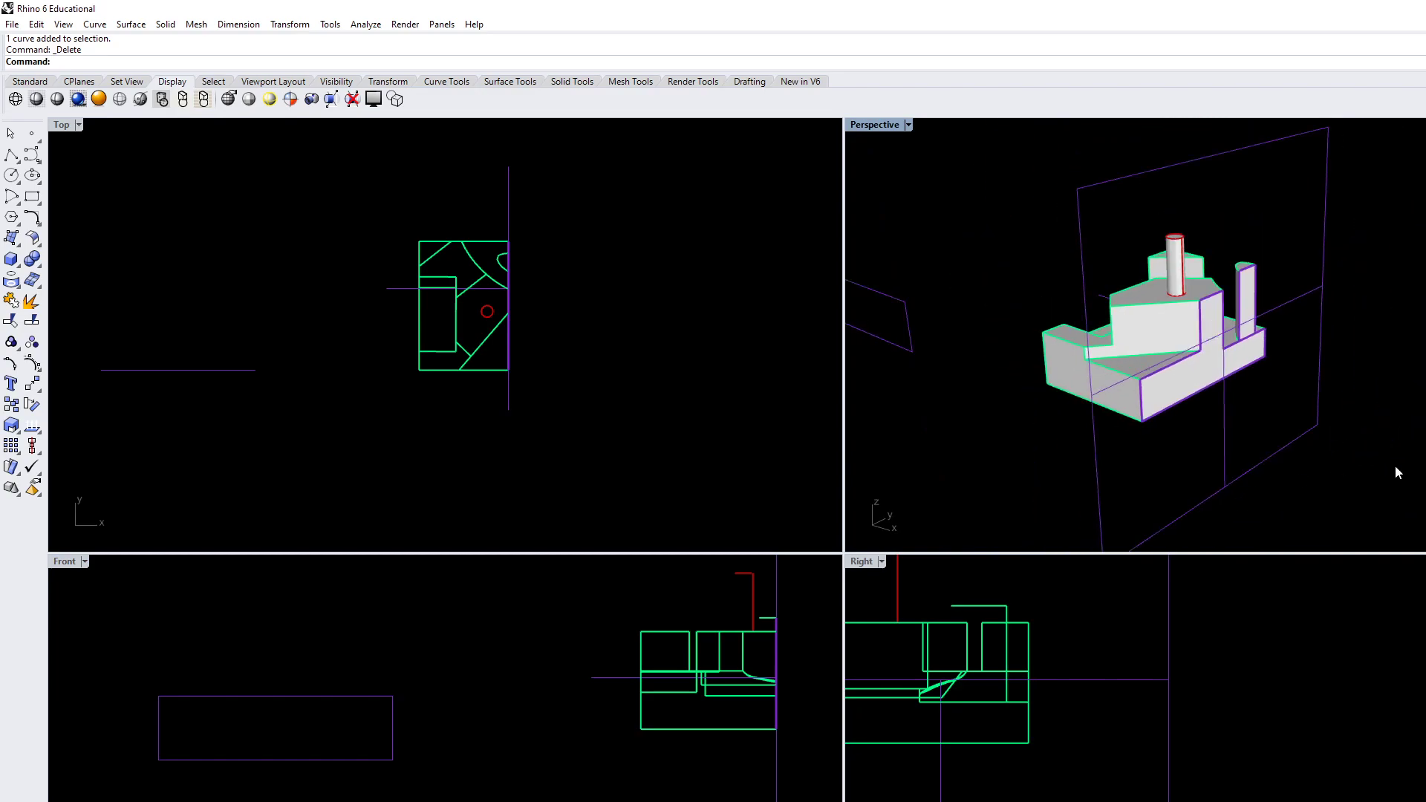
click(1311, 431)
right_drag(1250, 502, 1095, 509)
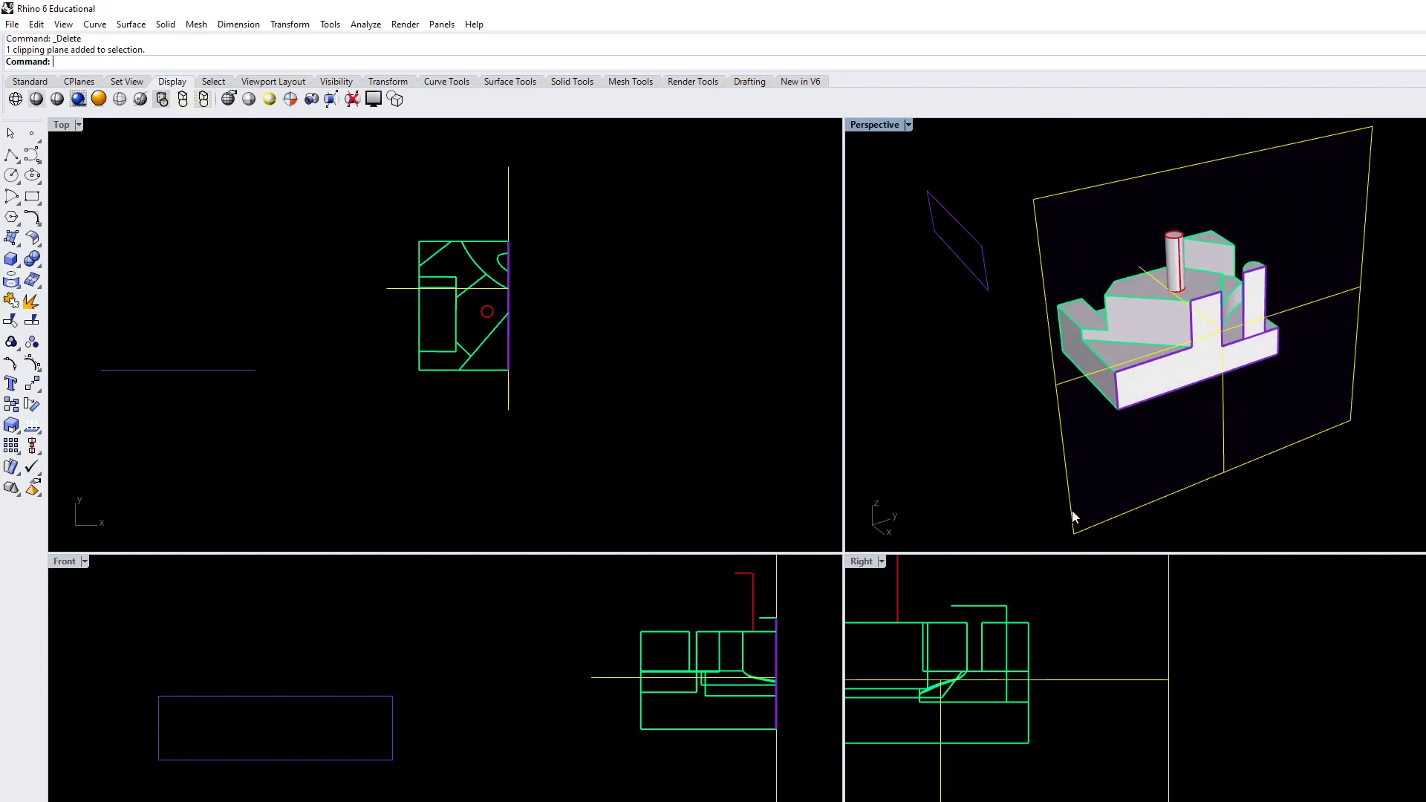
click(600, 495)
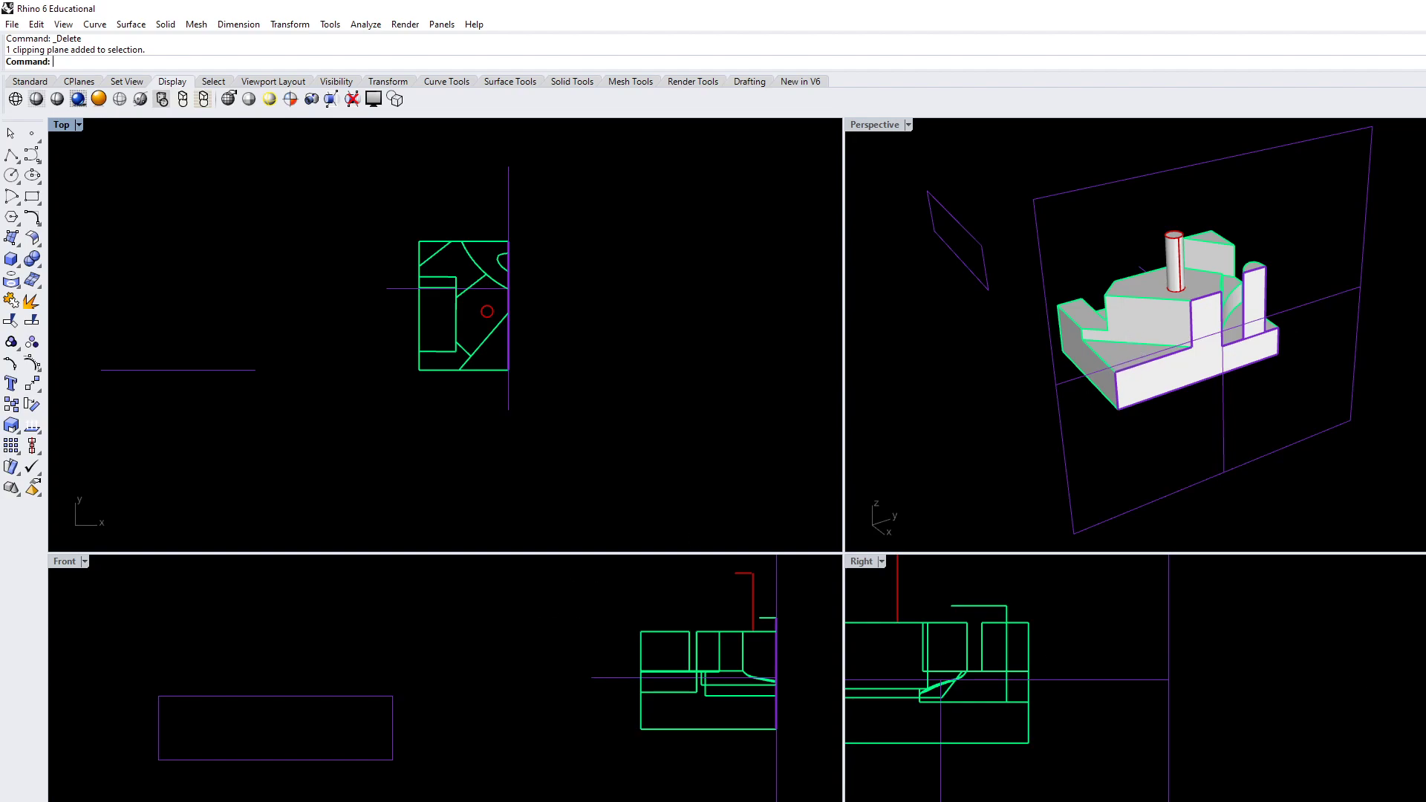
click(1190, 486)
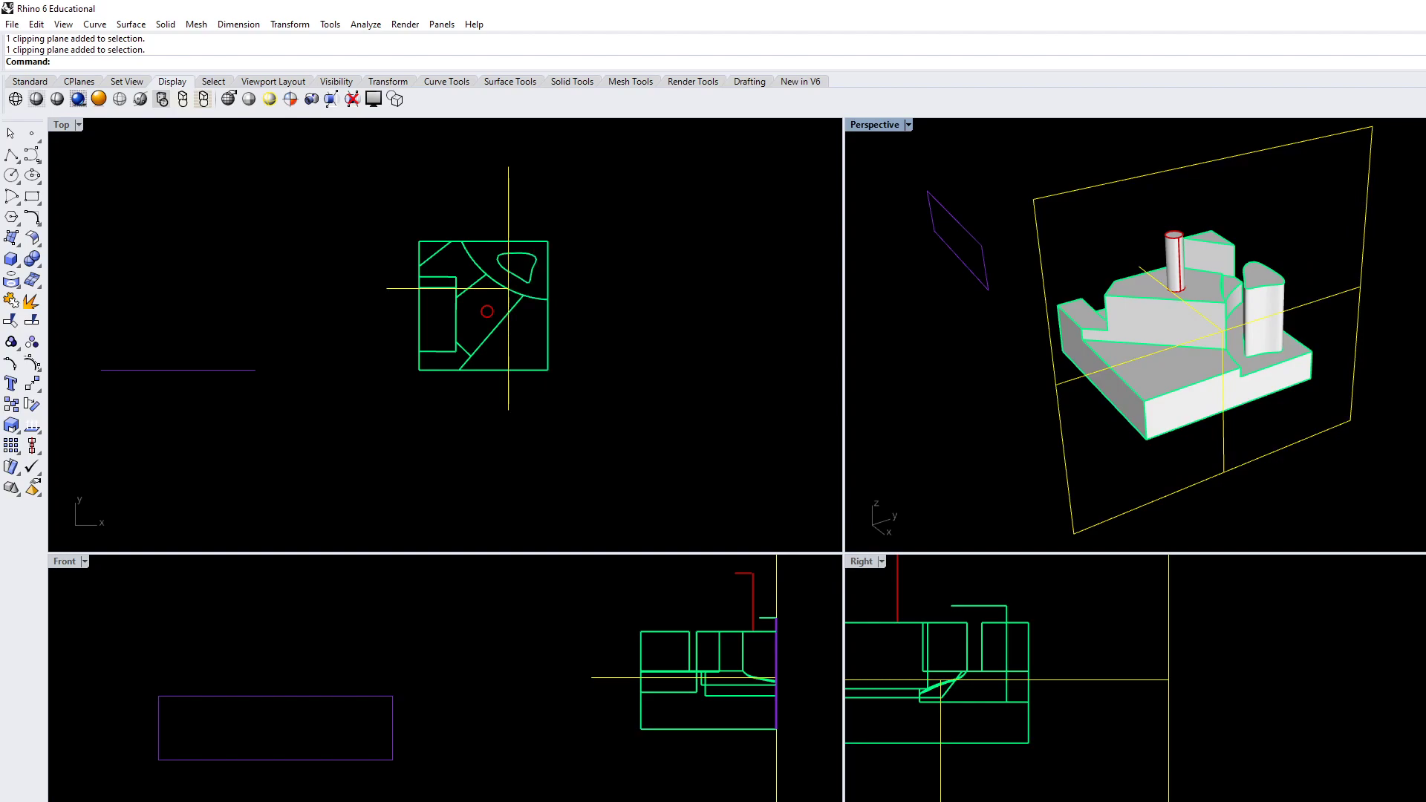
right_drag(1082, 474, 1239, 393)
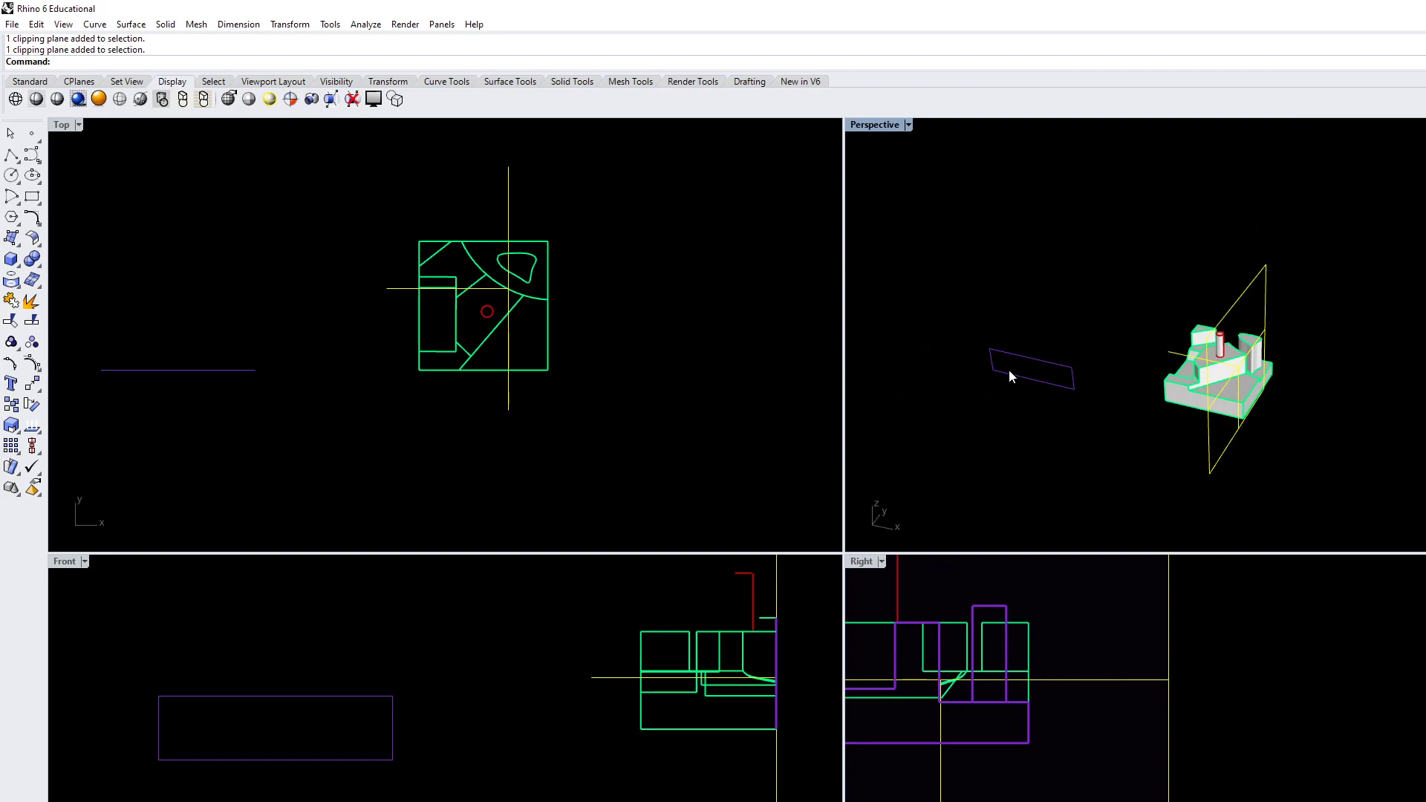
Delete the remaining reference rectangle beside the terrain in the Perspective view and inspect the stepped terrain
click(1058, 383)
key(Delete)
scroll(1240, 408, up, 5)
right_drag(1240, 409, 1183, 450)
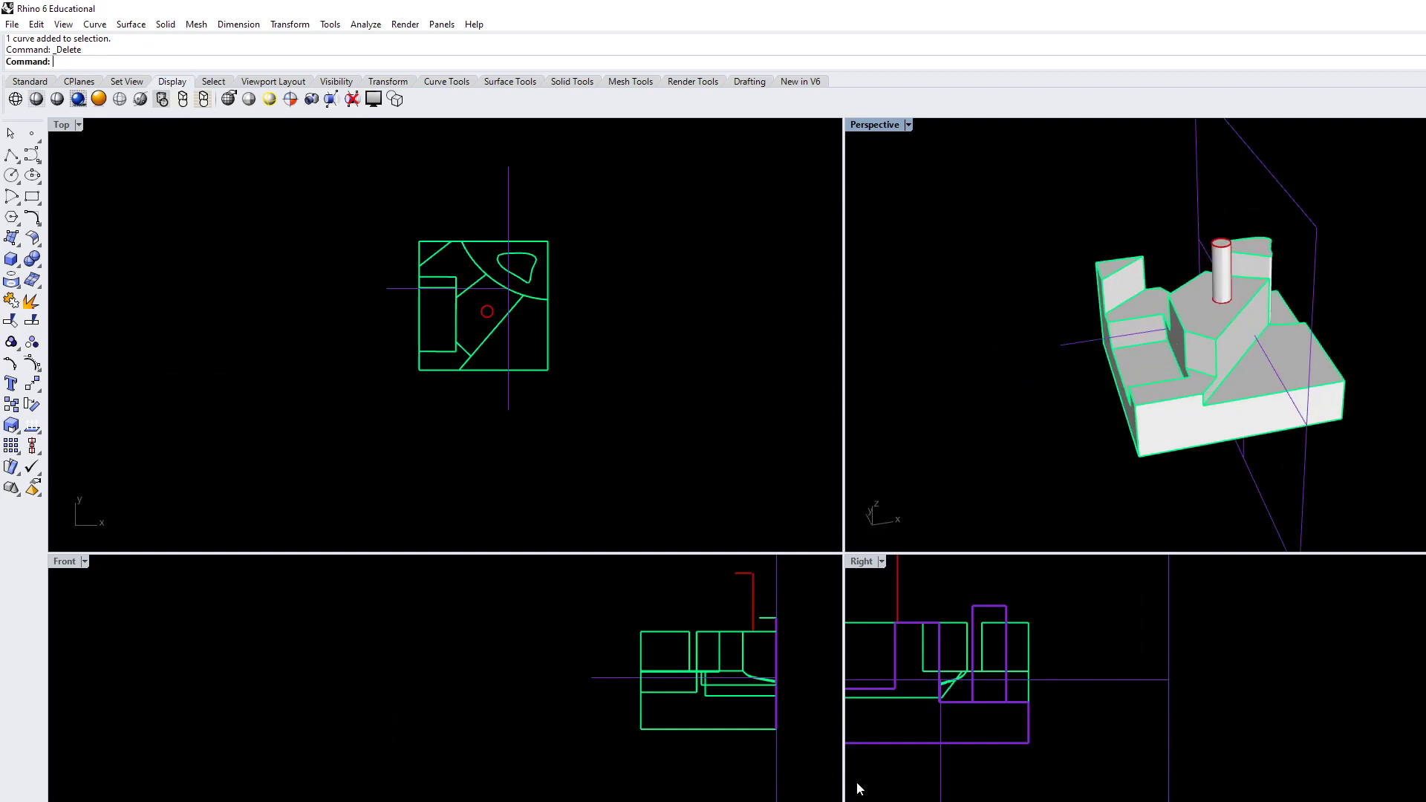